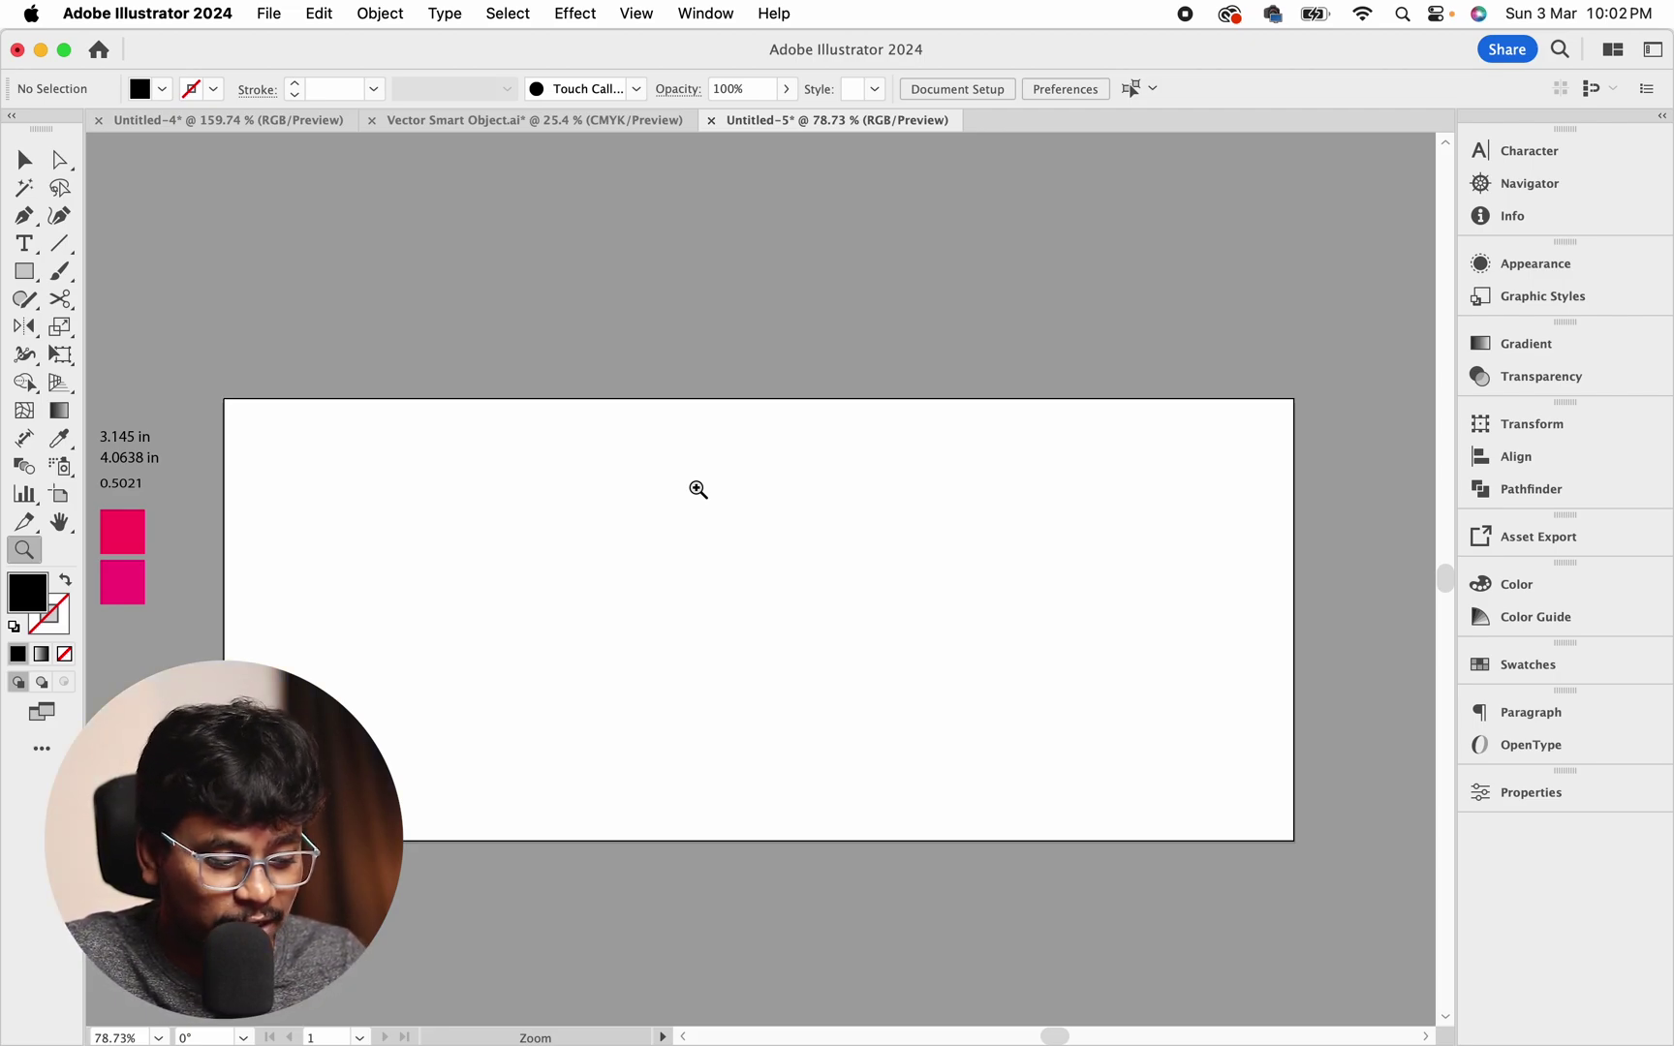
Examine the artboard's dimensions and the size notes and colour swatches placed beside it
key(shift+k)
key(shift+o)
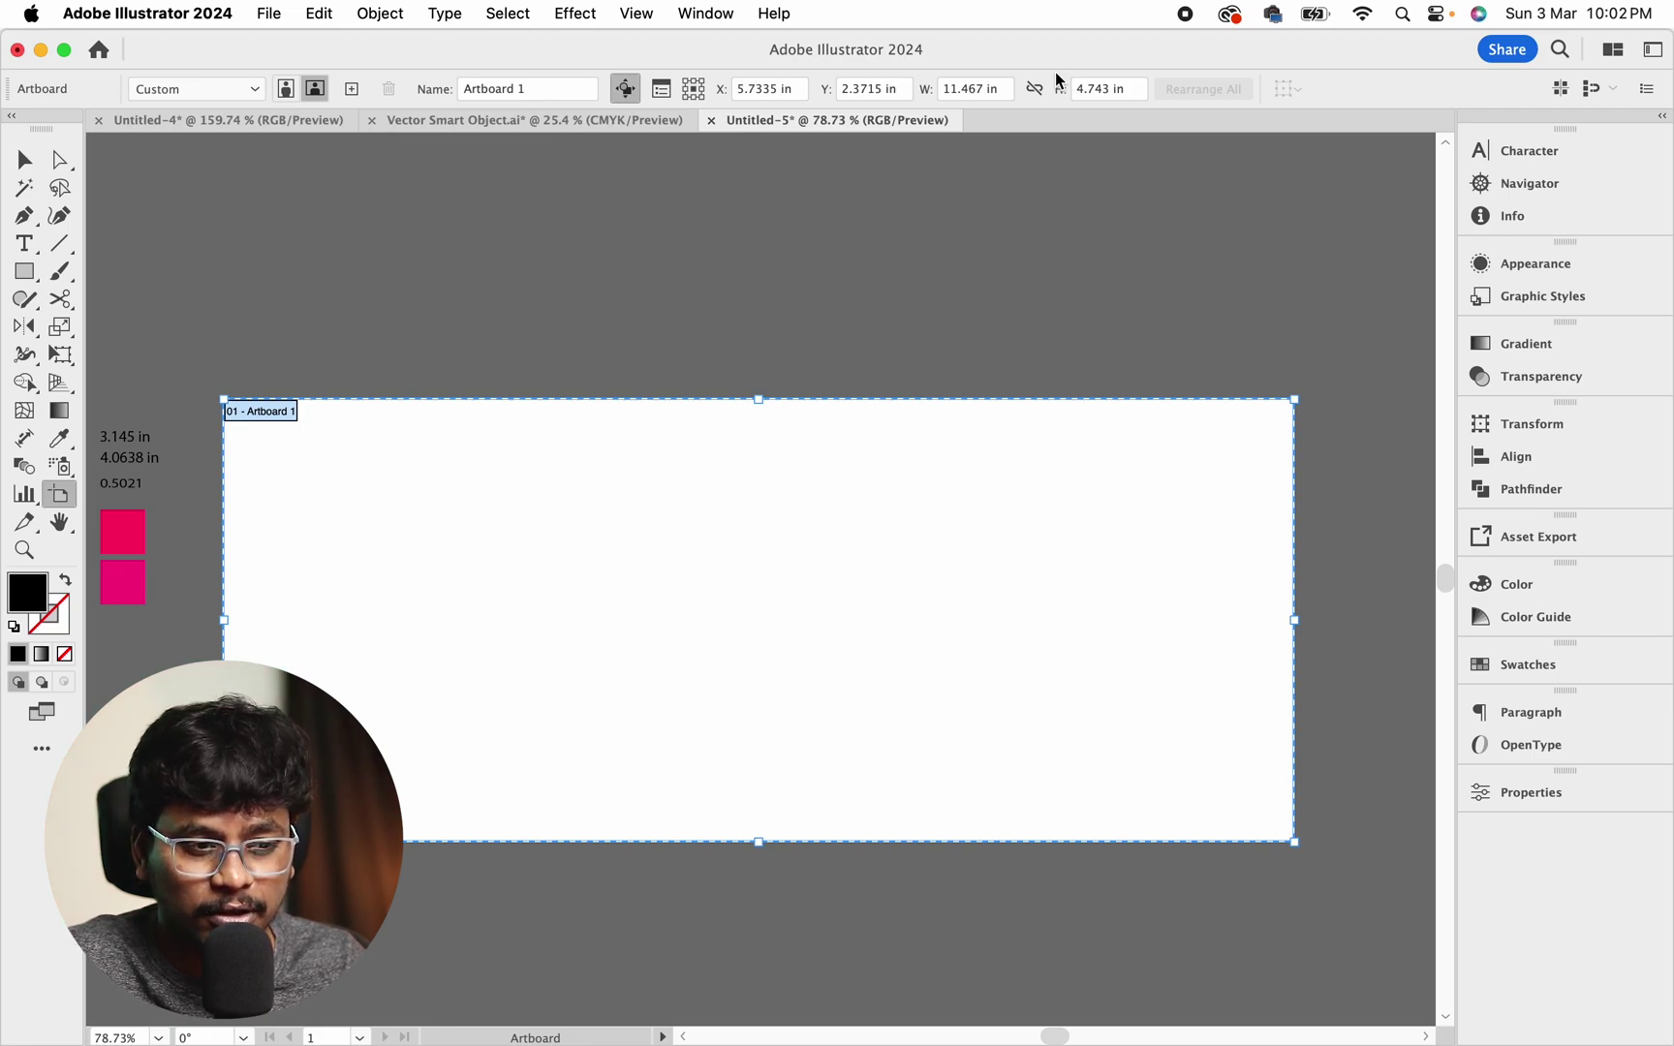
key(Escape)
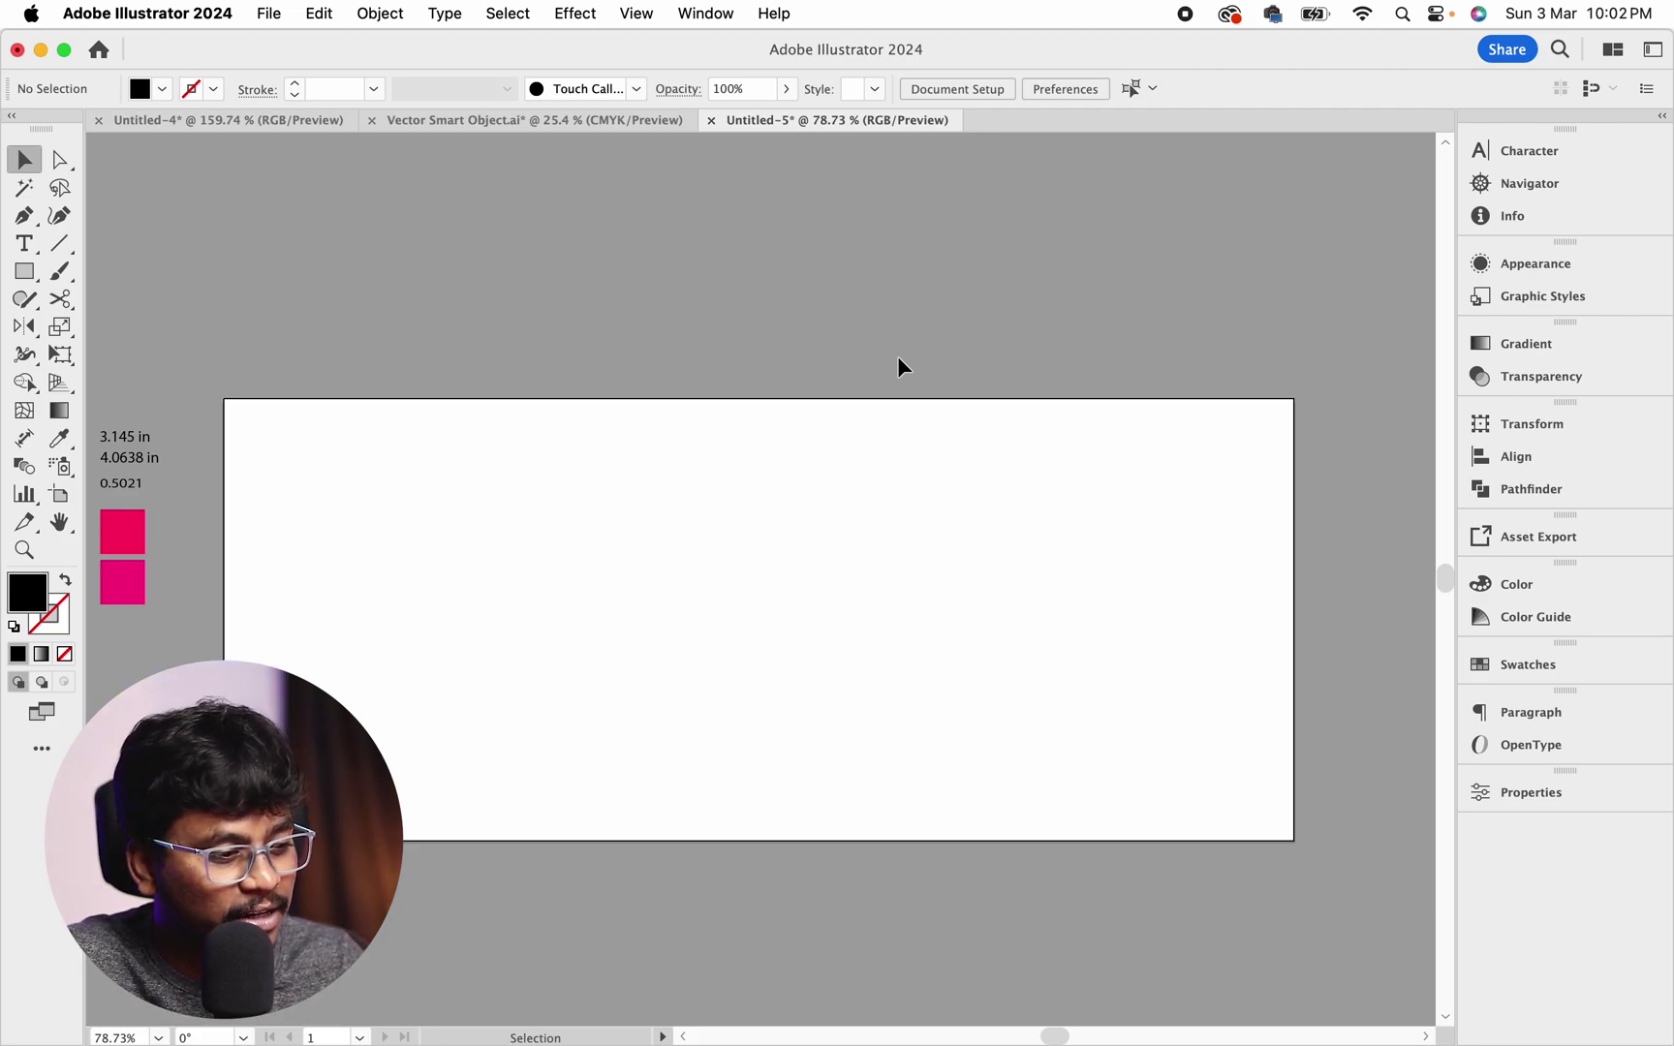
drag(1014, 565, 1058, 560)
key(z)
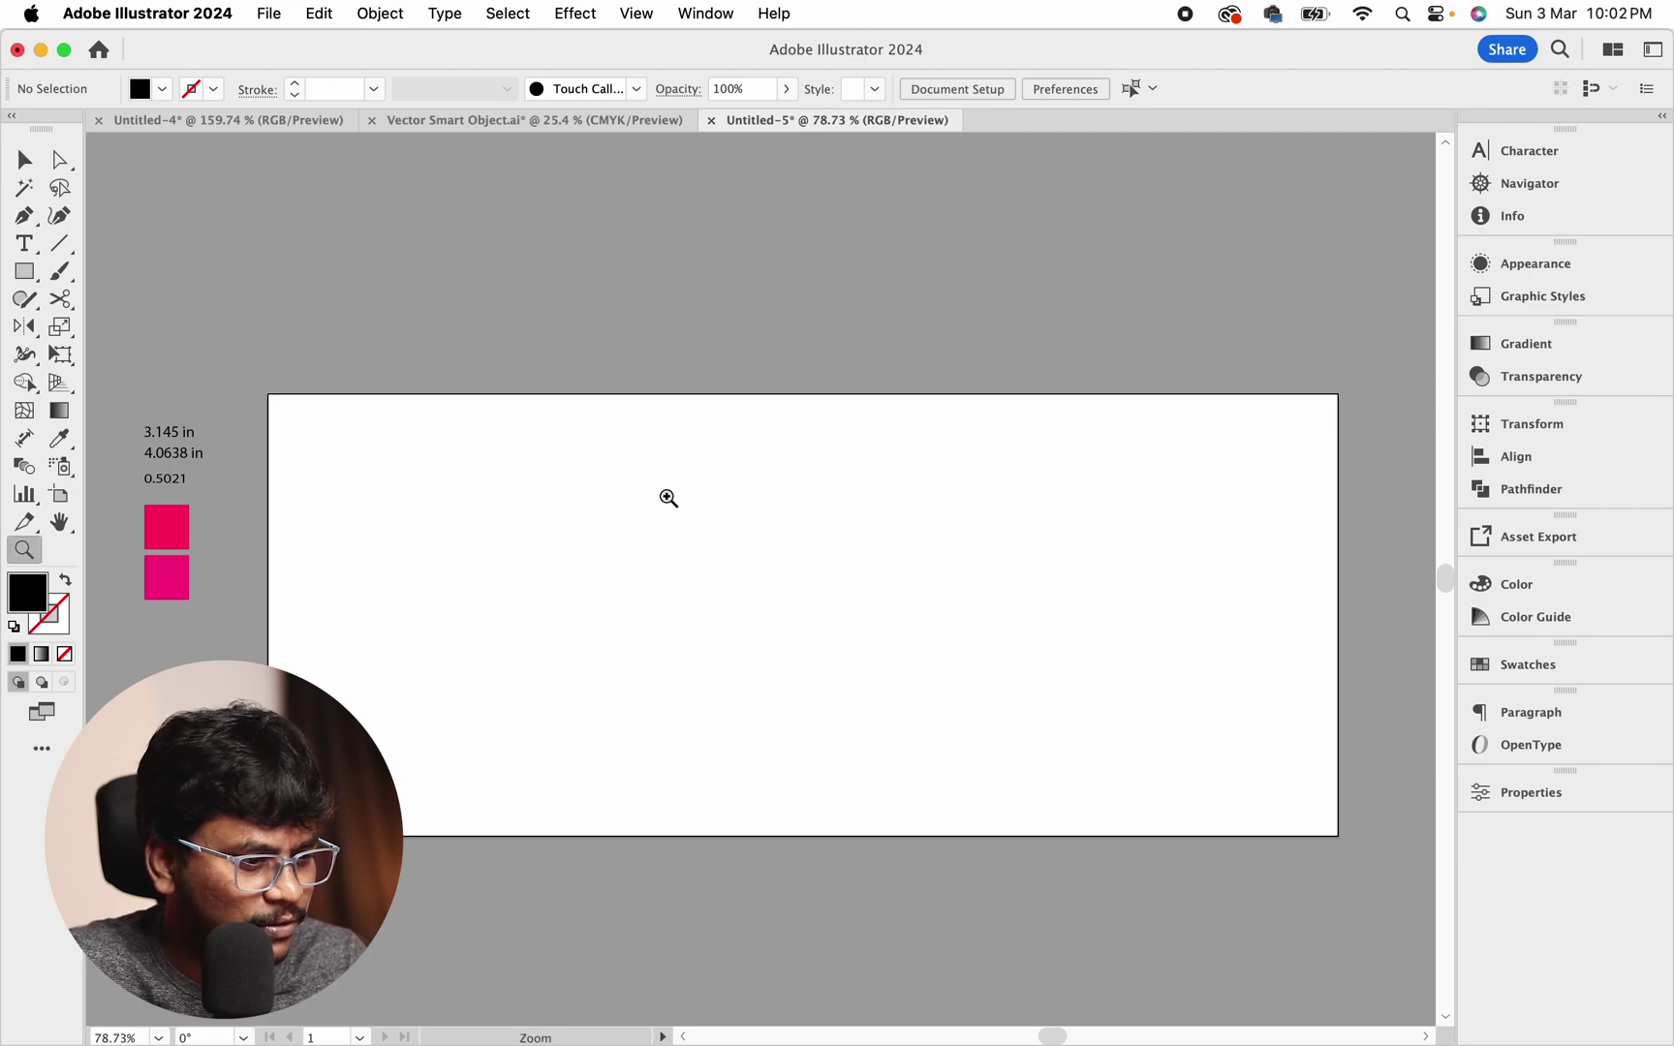
drag(668, 497, 786, 553)
drag(787, 553, 1025, 575)
drag(648, 556, 580, 558)
key(v)
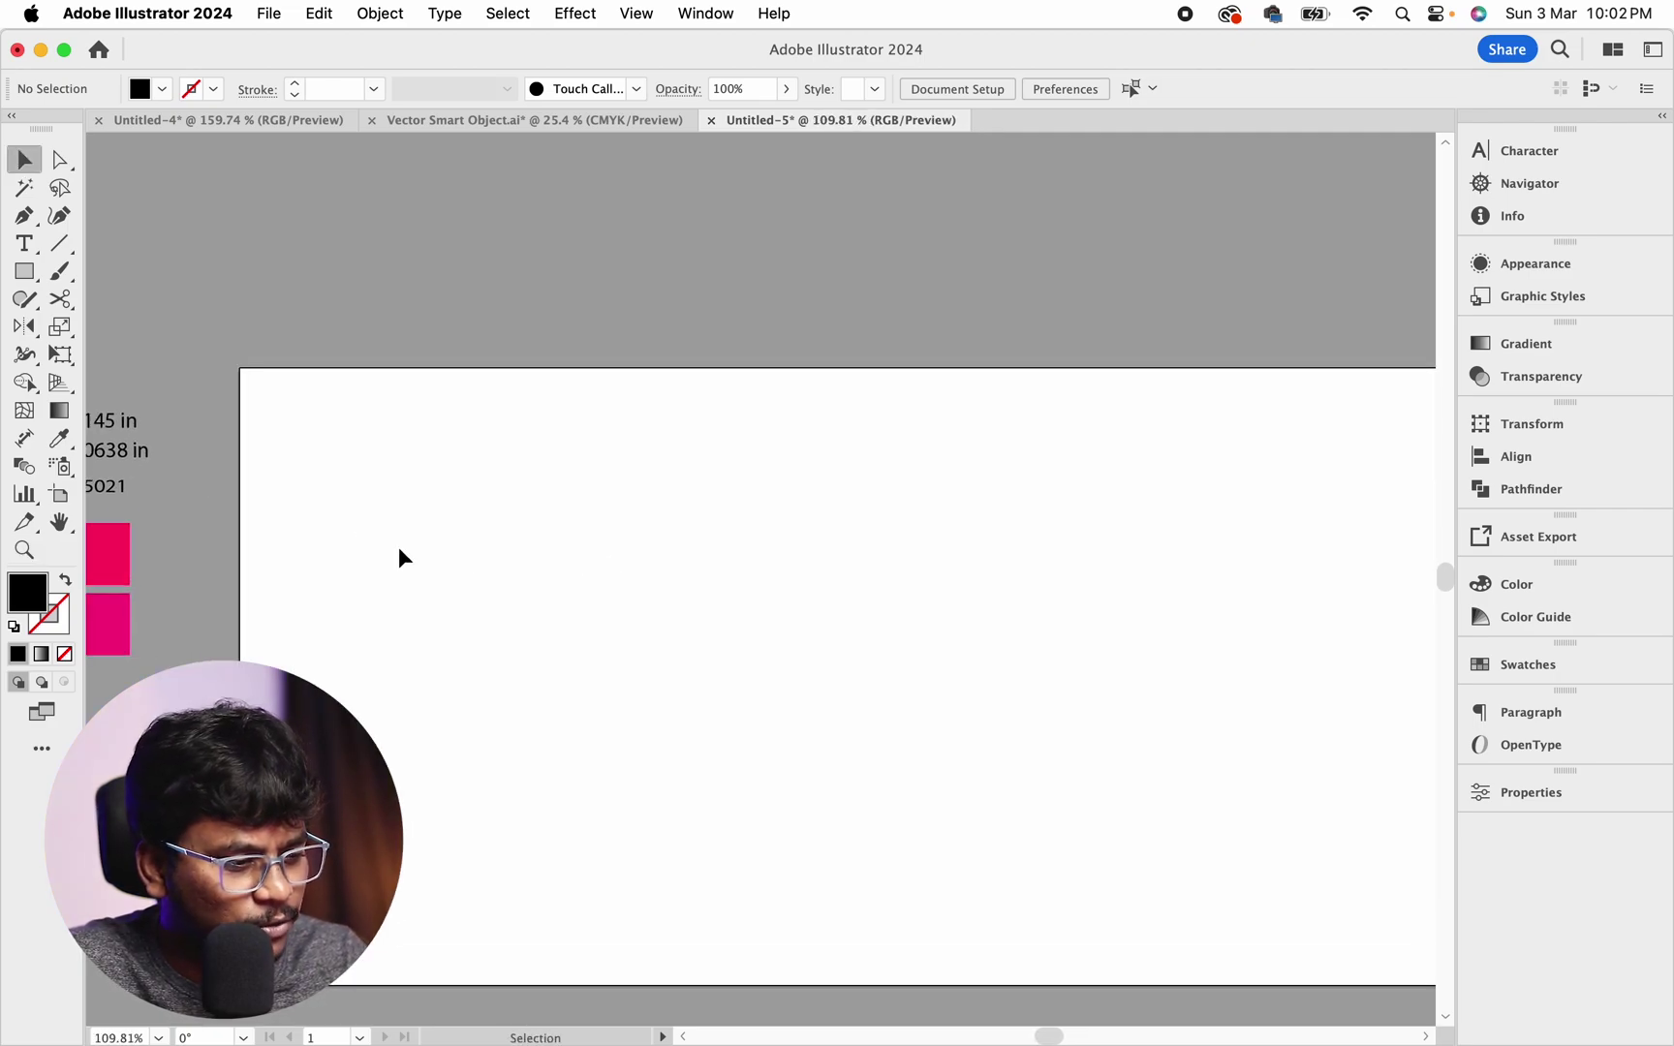
drag(381, 536, 459, 524)
key(z)
key(v)
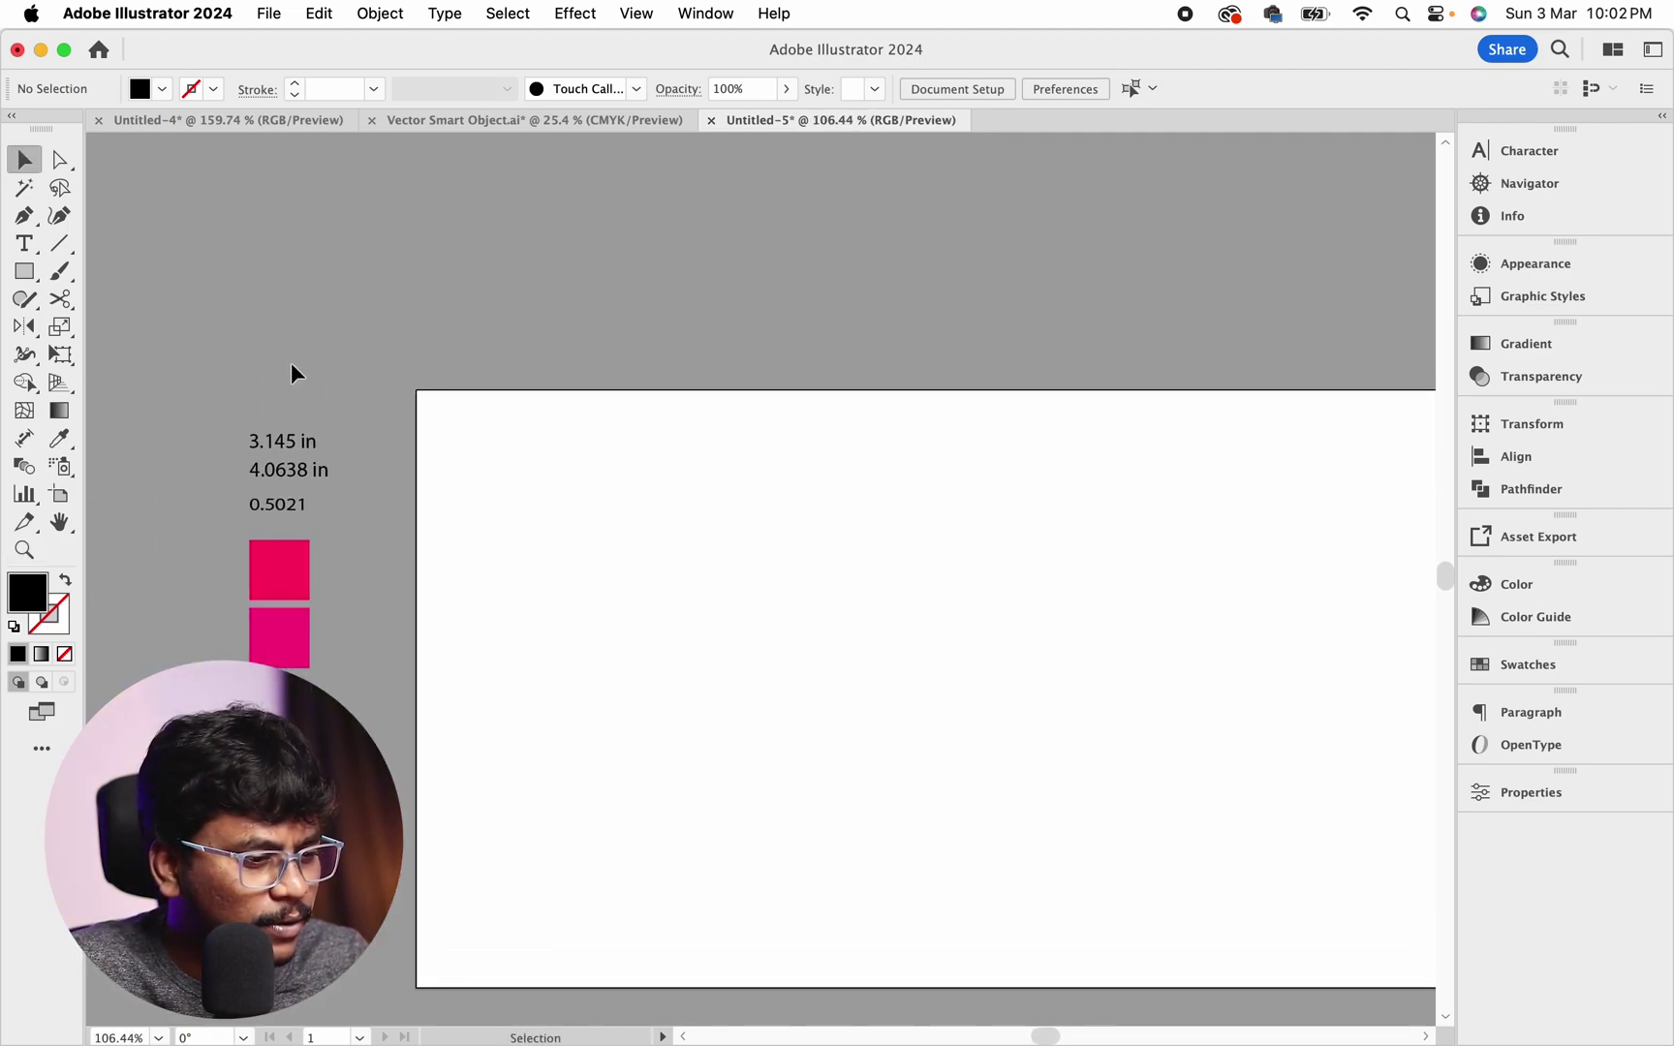
drag(194, 325, 320, 520)
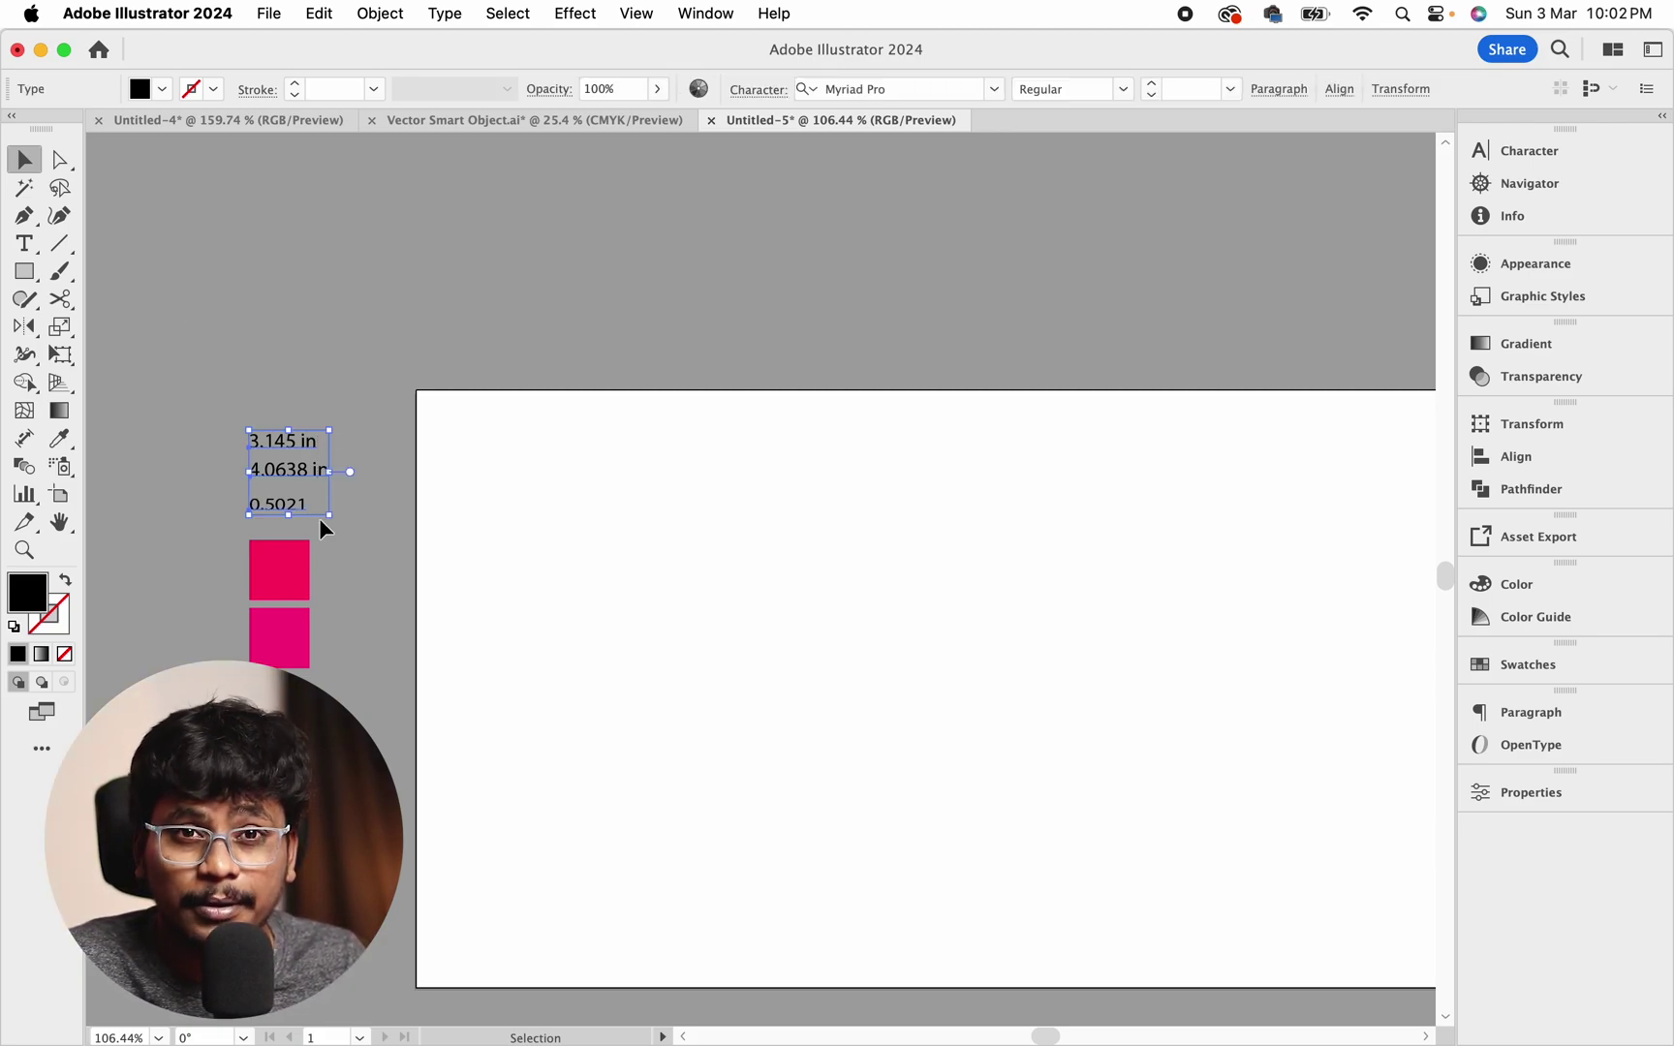
click(577, 524)
Show the rulers around the document
key(m)
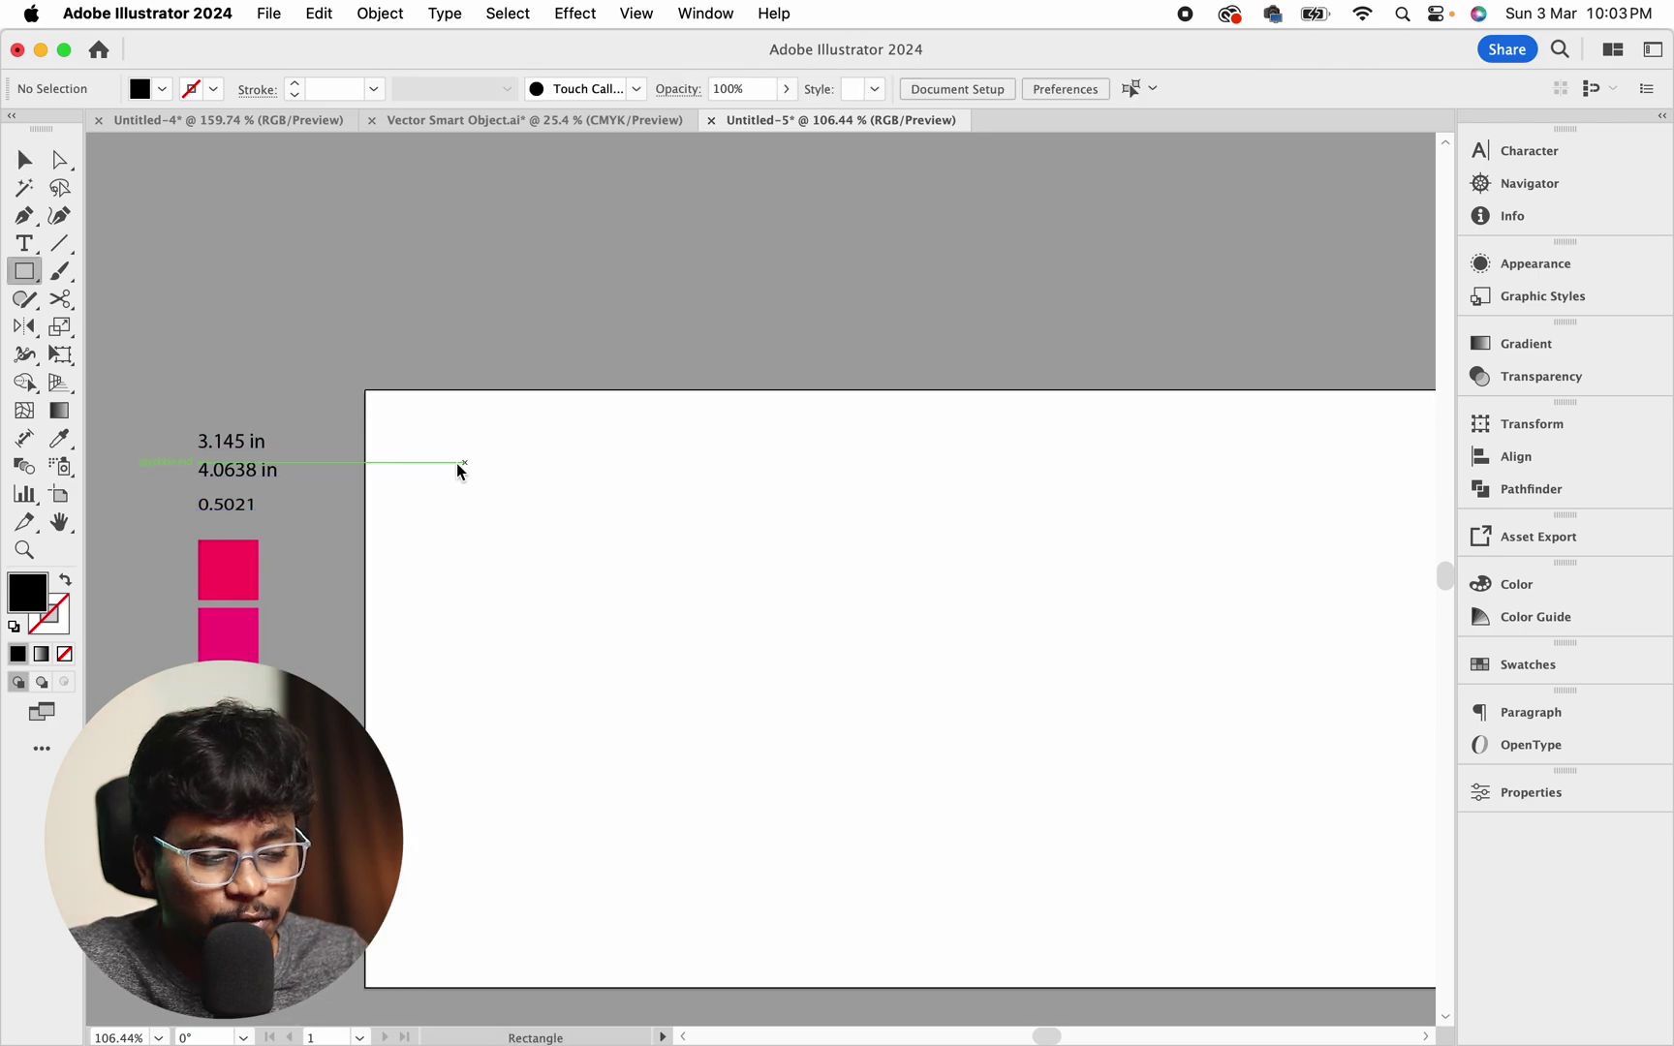
key(Tab)
key(super+r)
key(Tab)
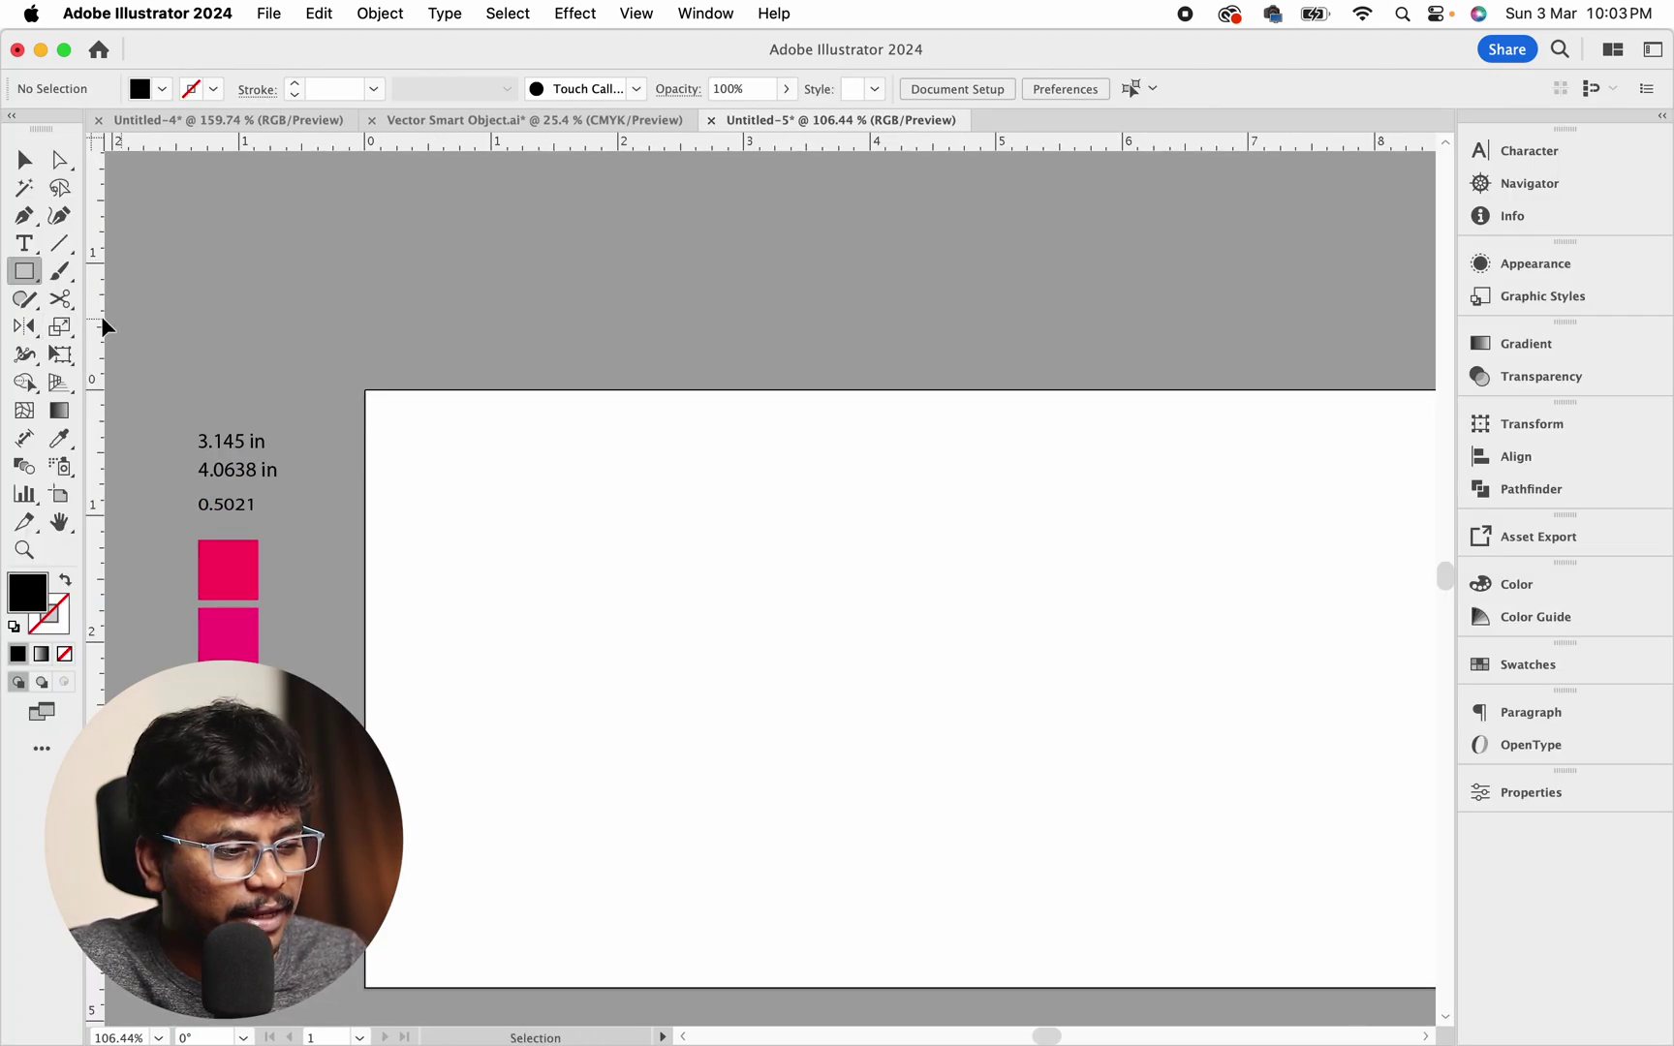
drag(100, 317, 790, 422)
key(z)
scroll(699, 489, right, 2)
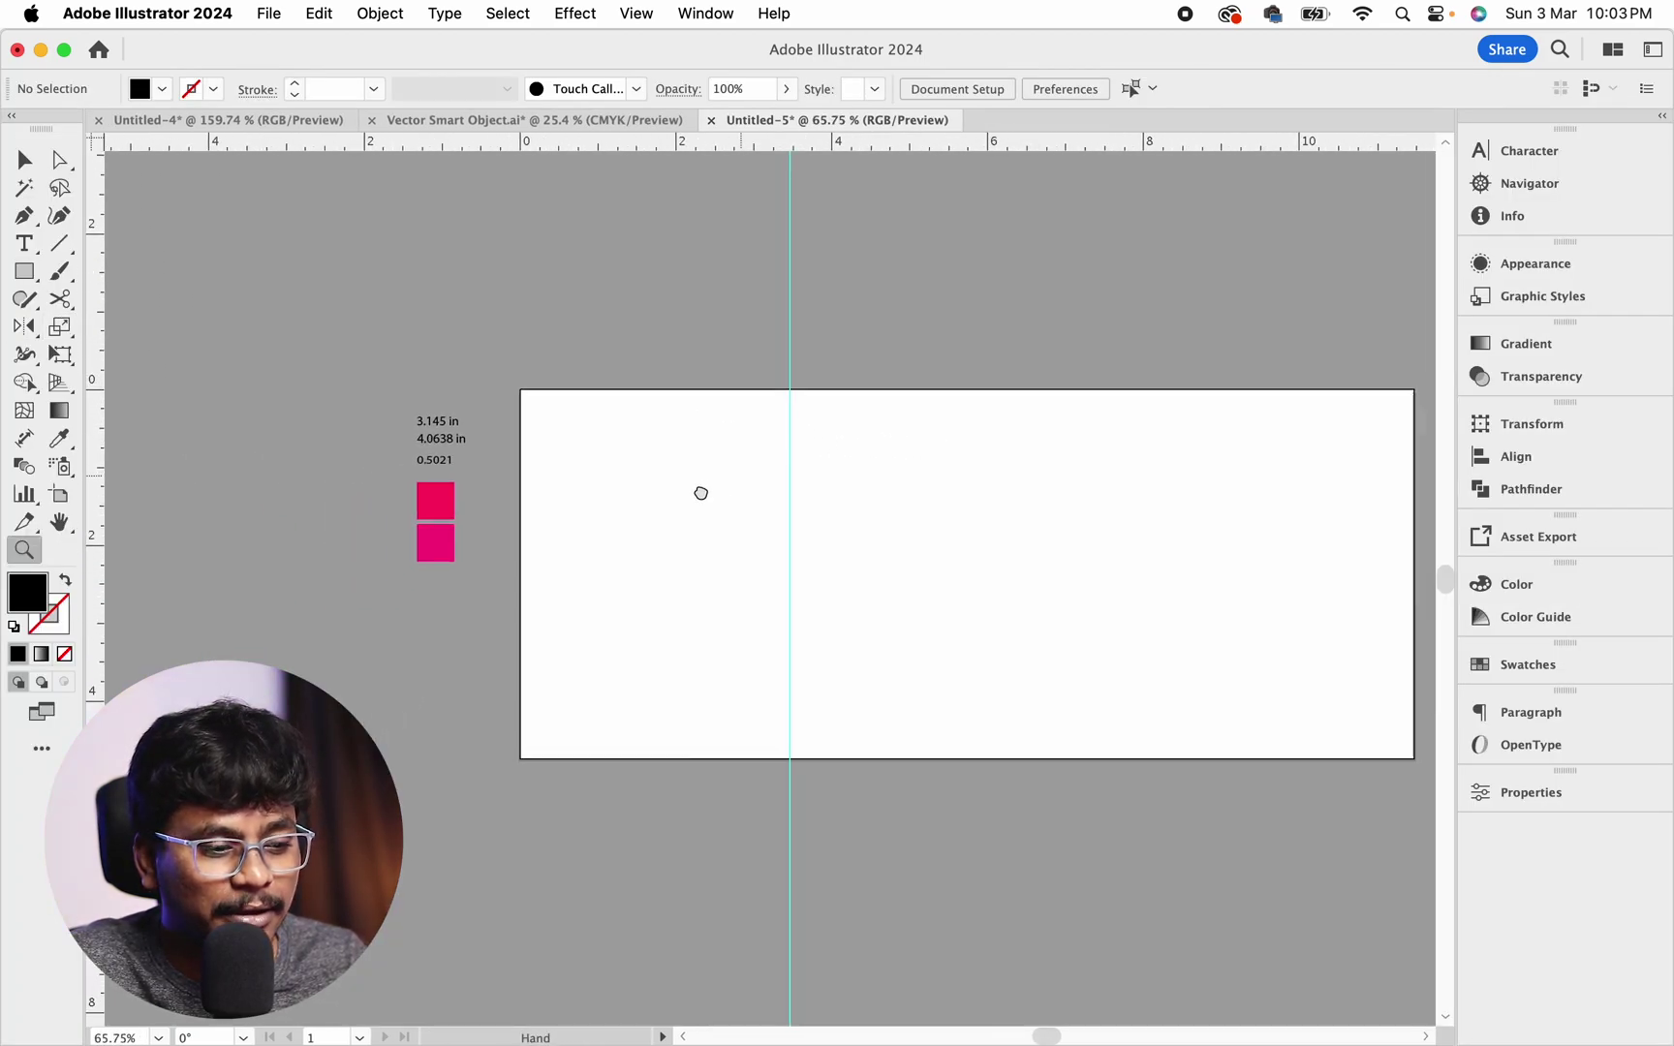
scroll(699, 489, up, 1)
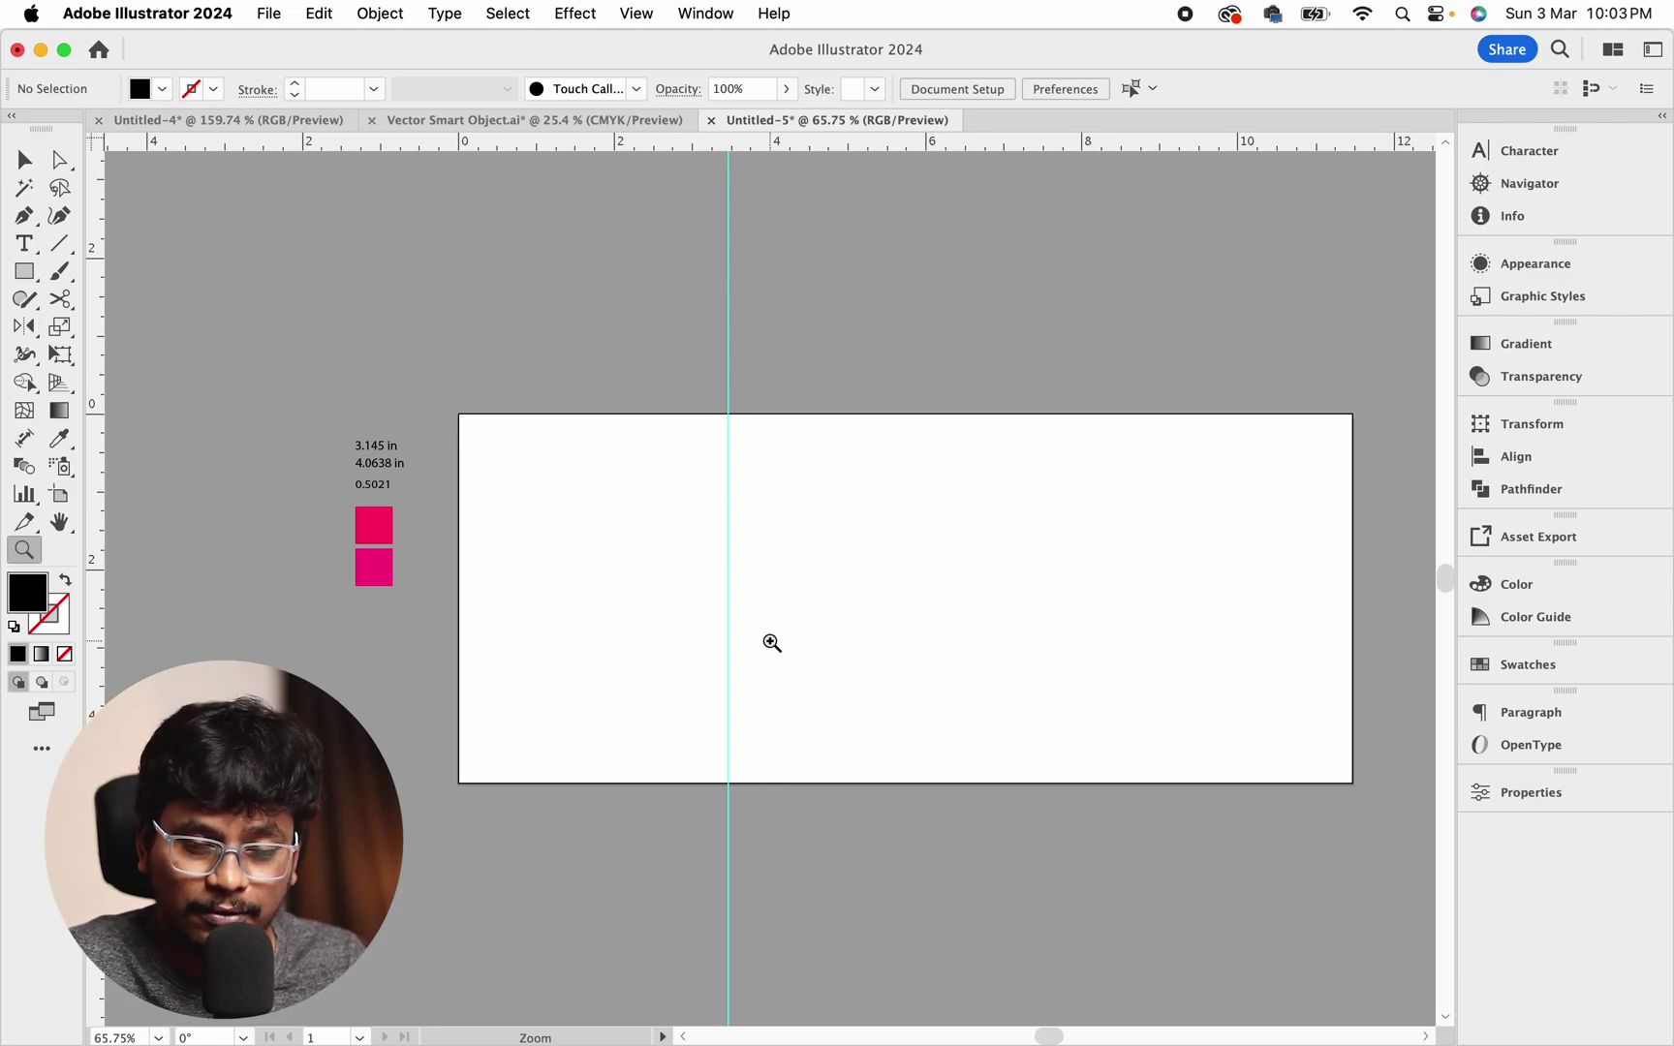
key(super+z)
Create a rectangle 3.145 in wide and 0.5021 in high on the artboard
click(24, 271)
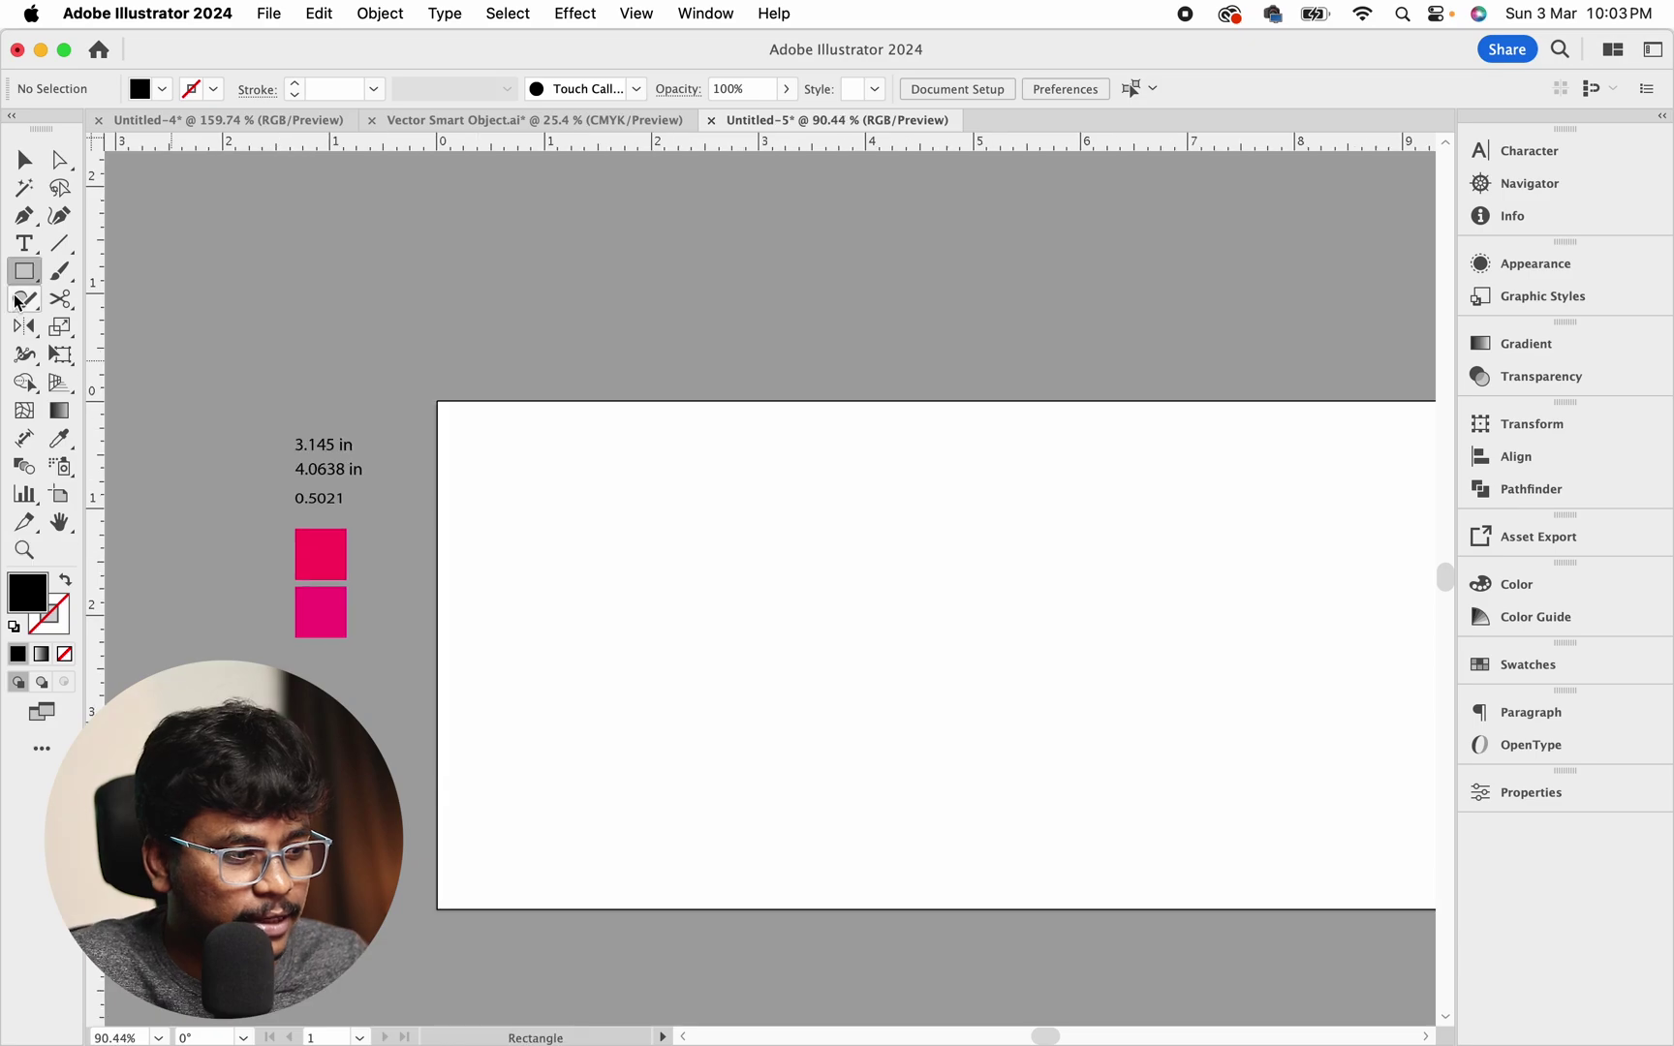
click(512, 492)
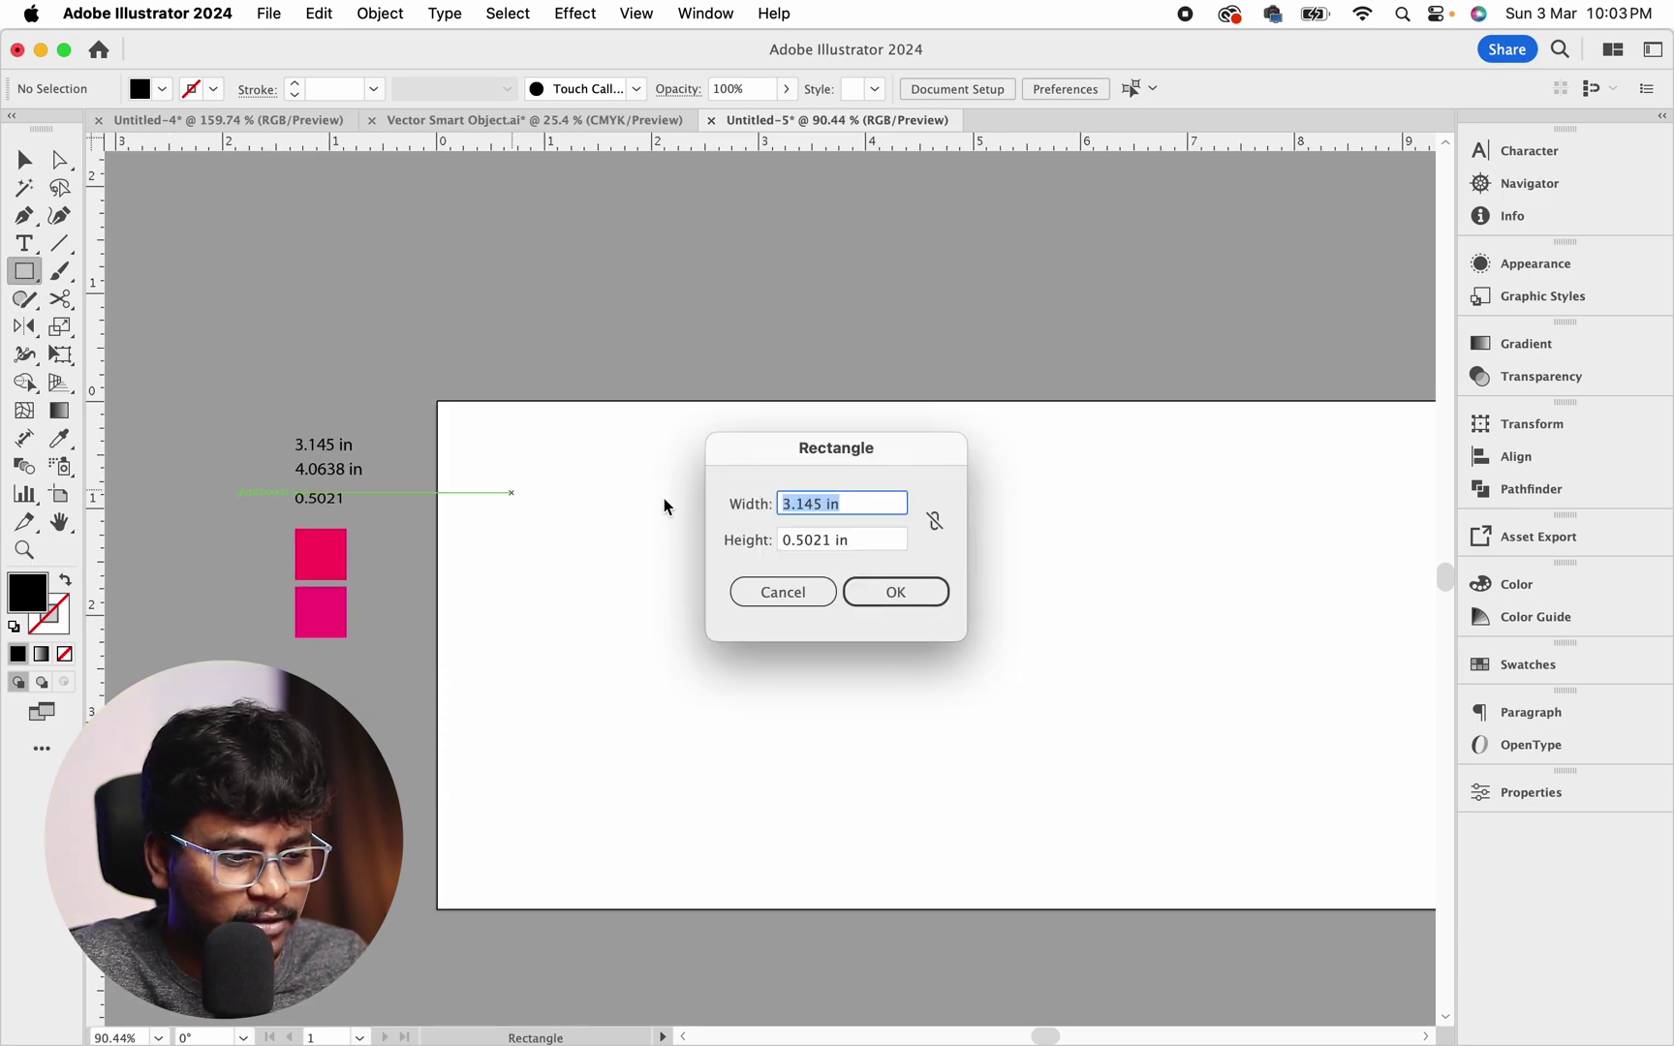
click(849, 503)
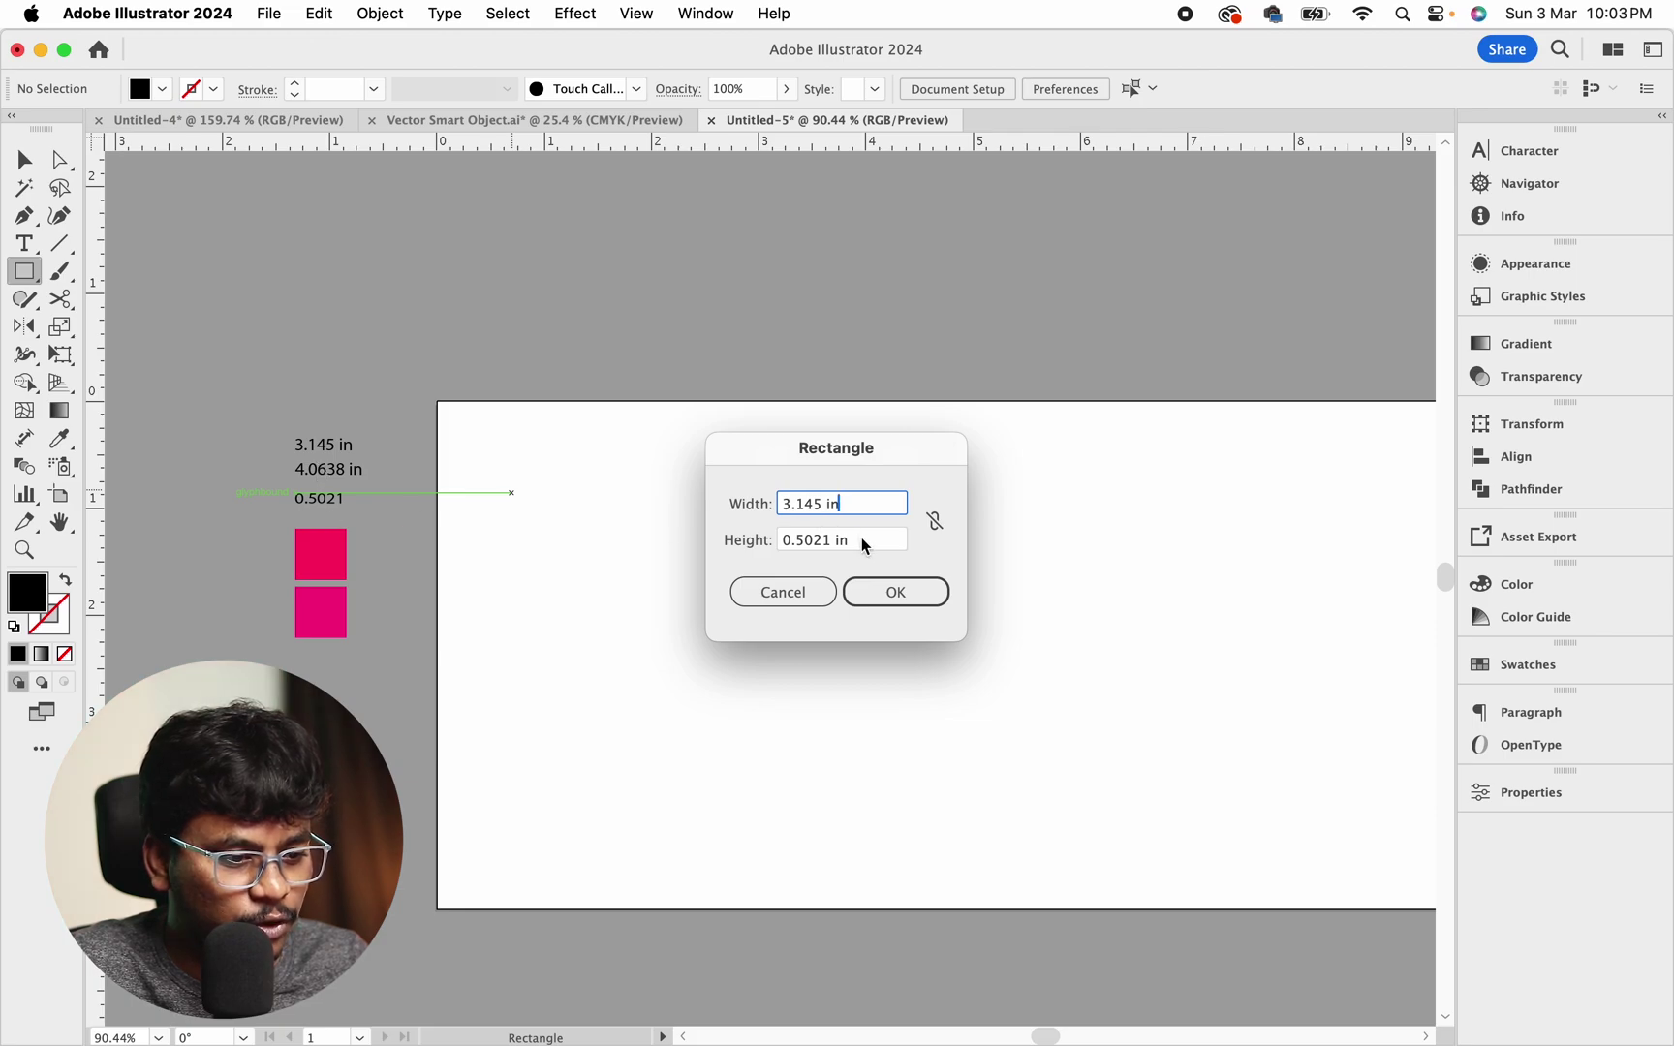
key(Tab)
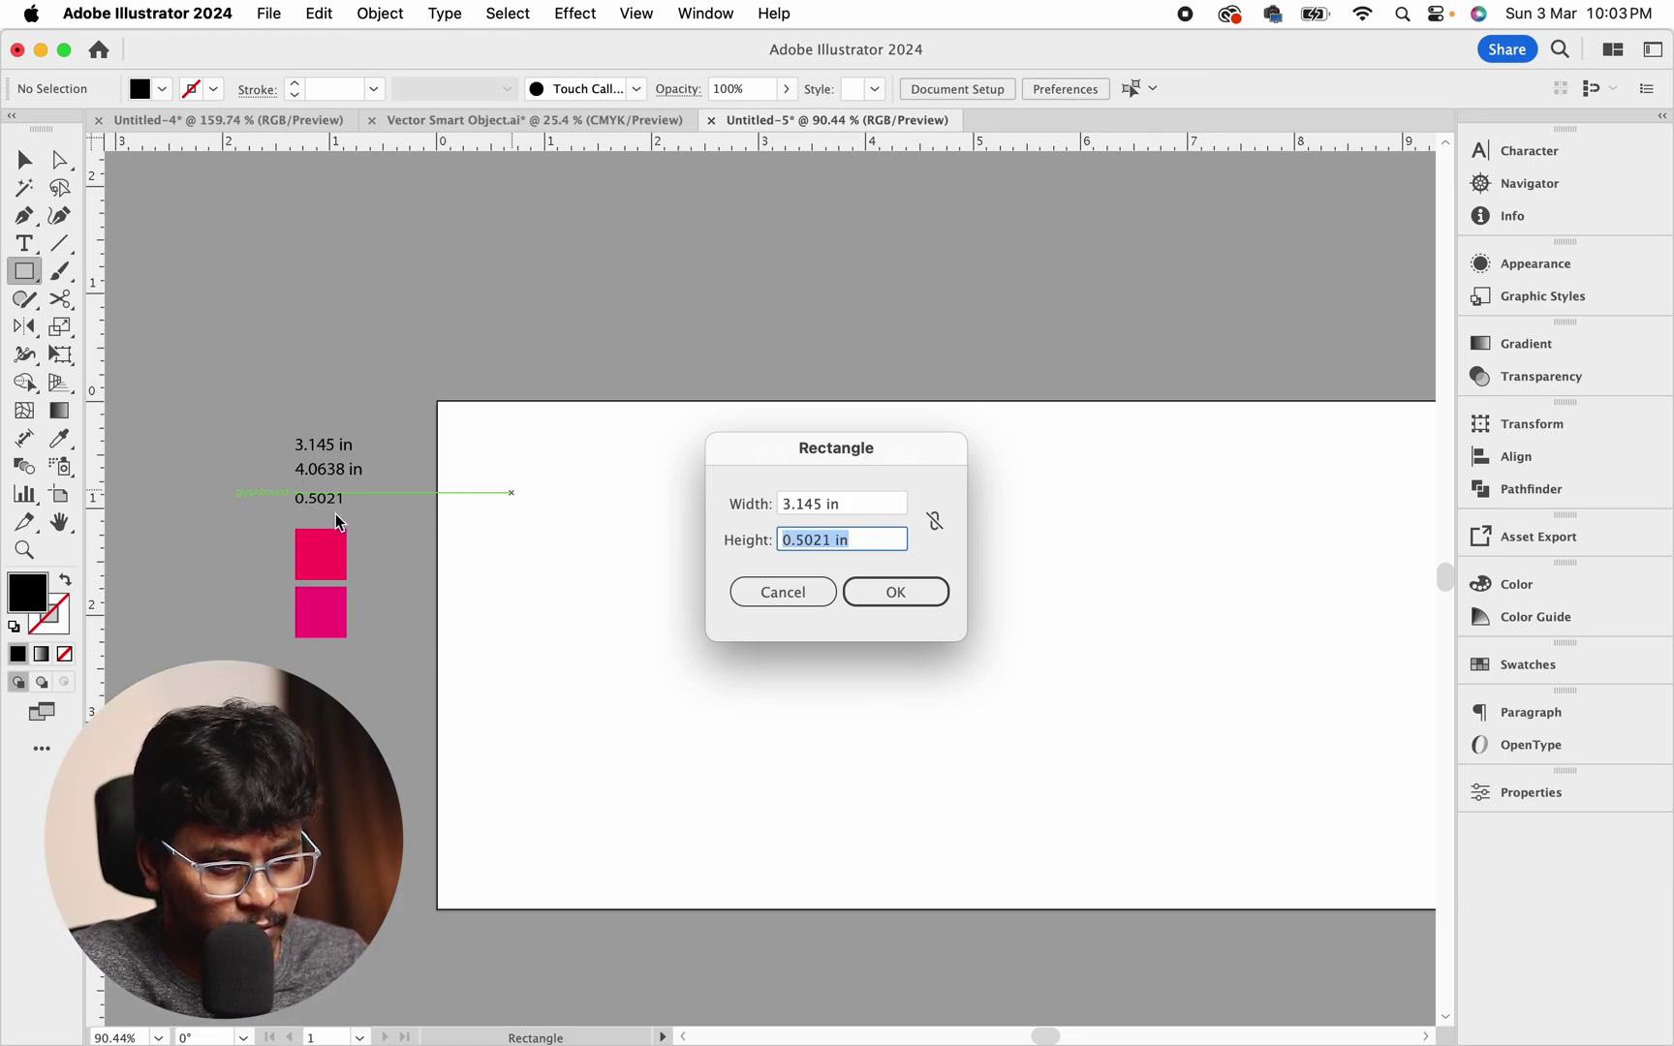
click(896, 594)
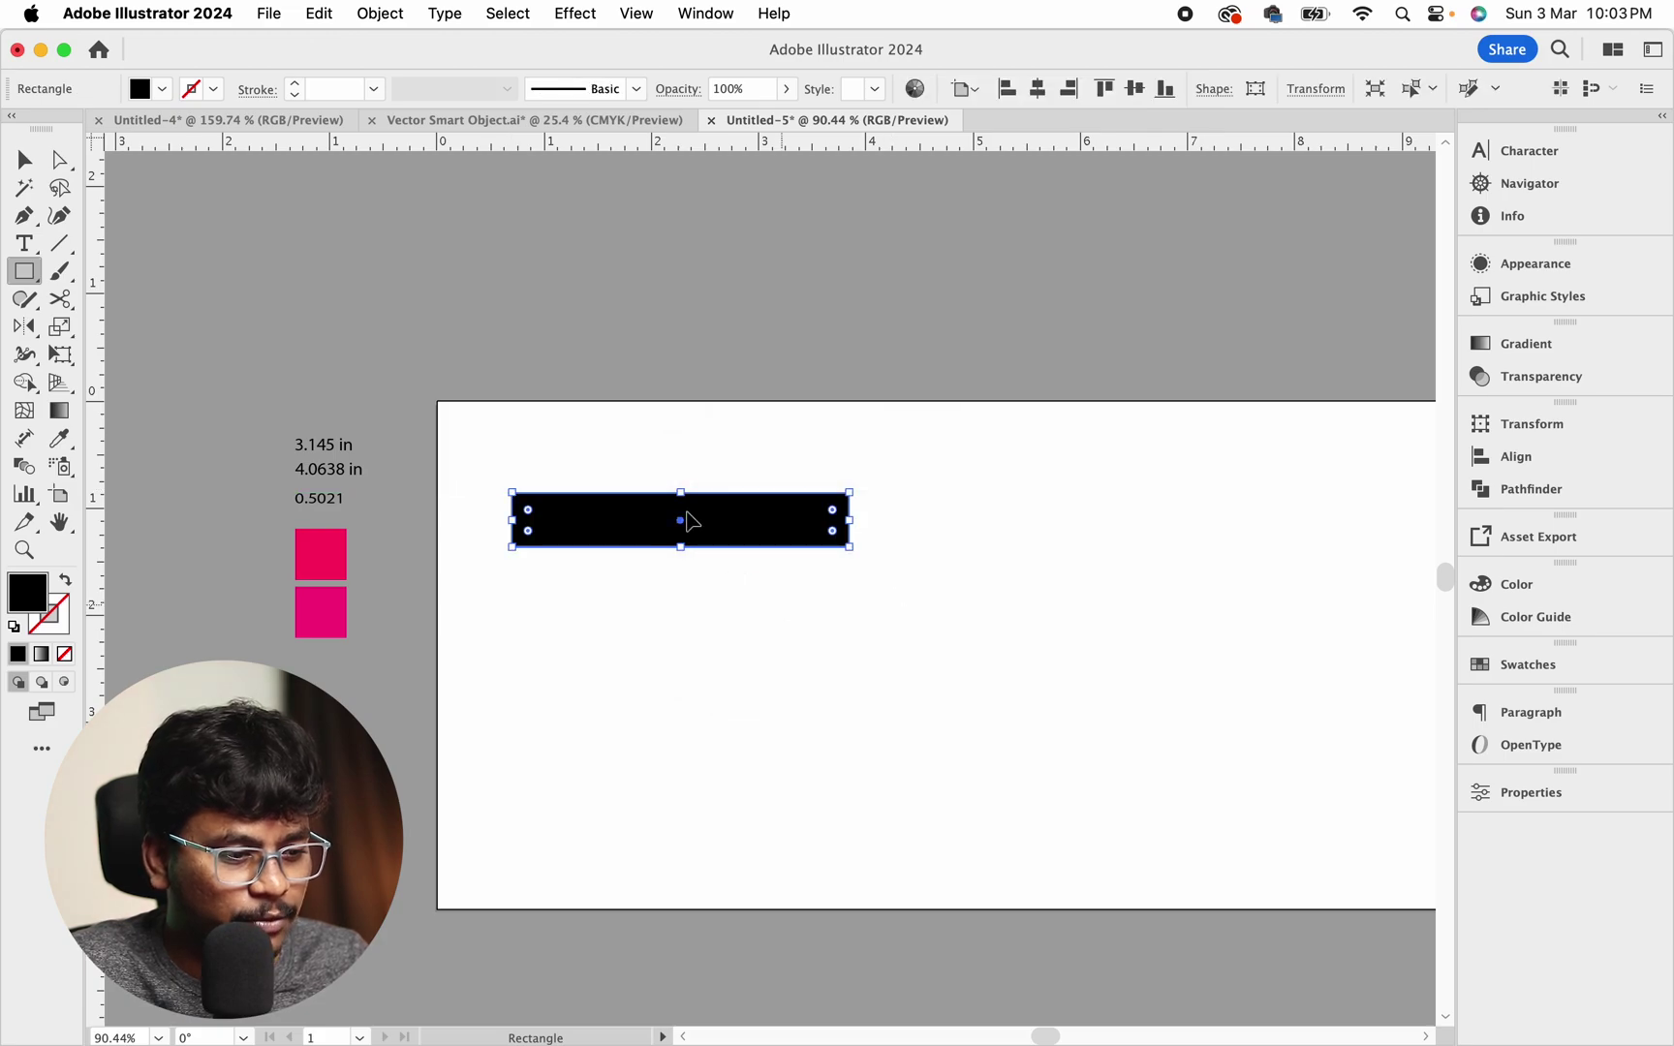
Align the rectangle with the artboard's left and top edges
key(v)
click(1008, 88)
click(1104, 88)
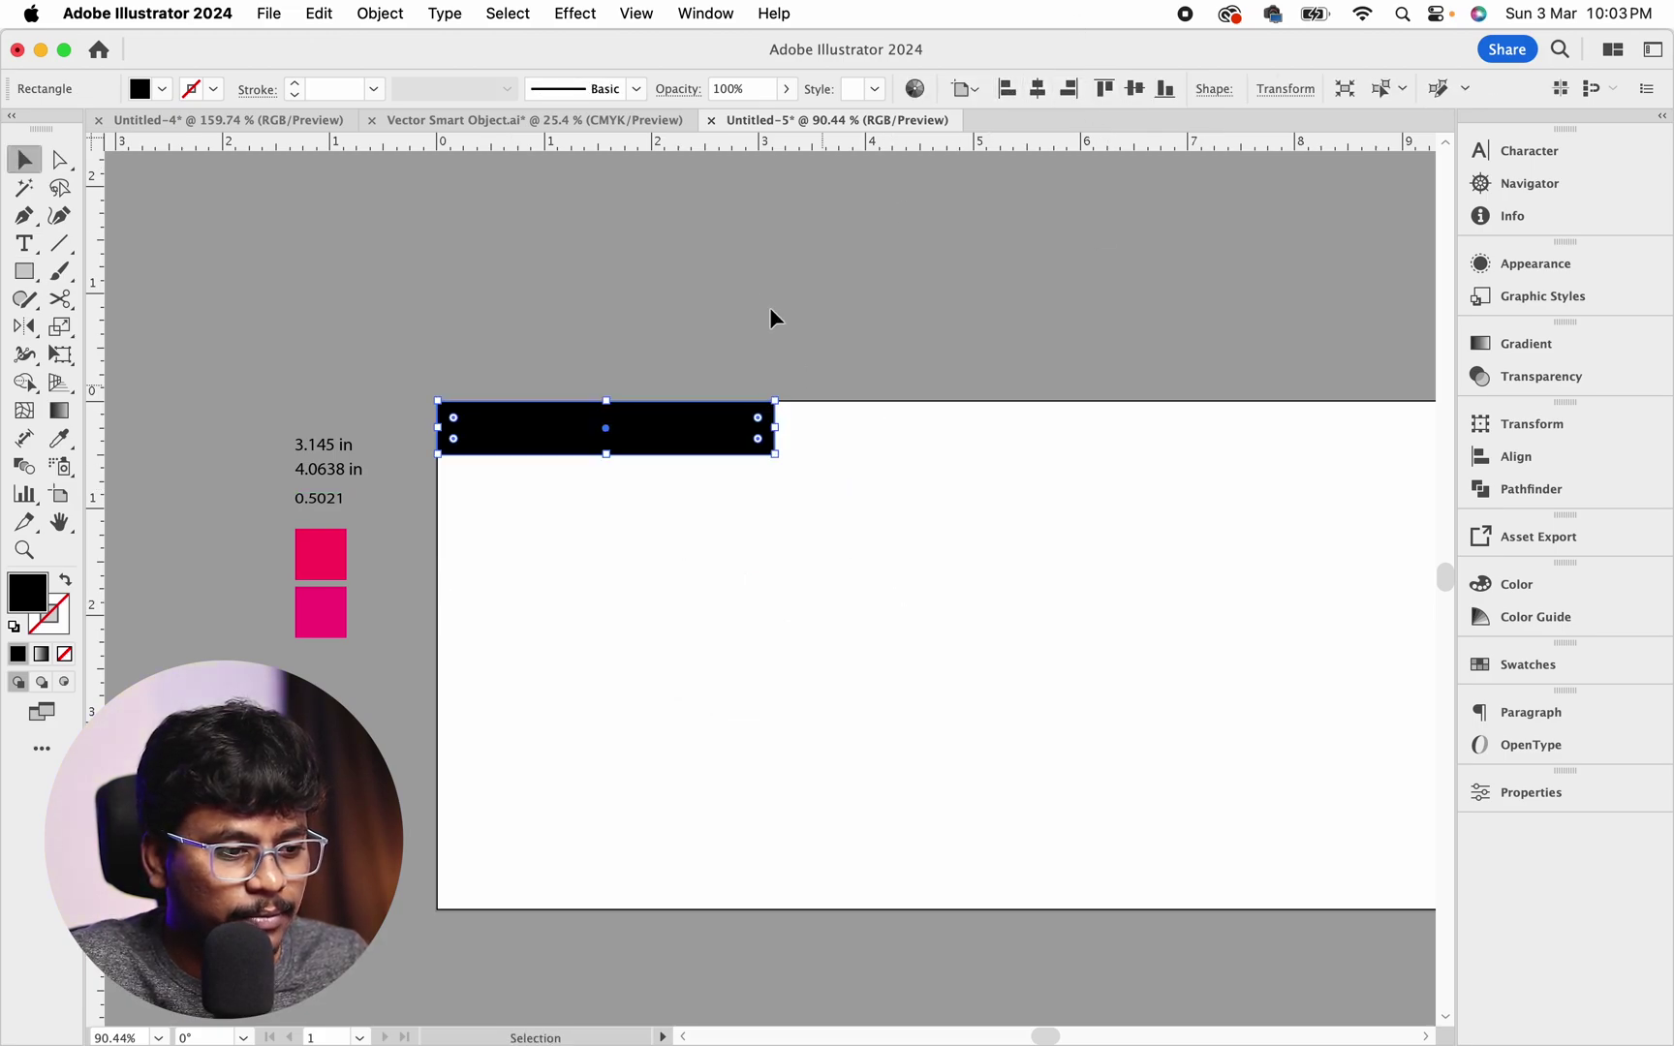
Add a vertical guide, unlock the guides and line it up exactly with the black rectangle's right edge
drag(97, 233, 990, 463)
click(849, 358)
key(z)
key(v)
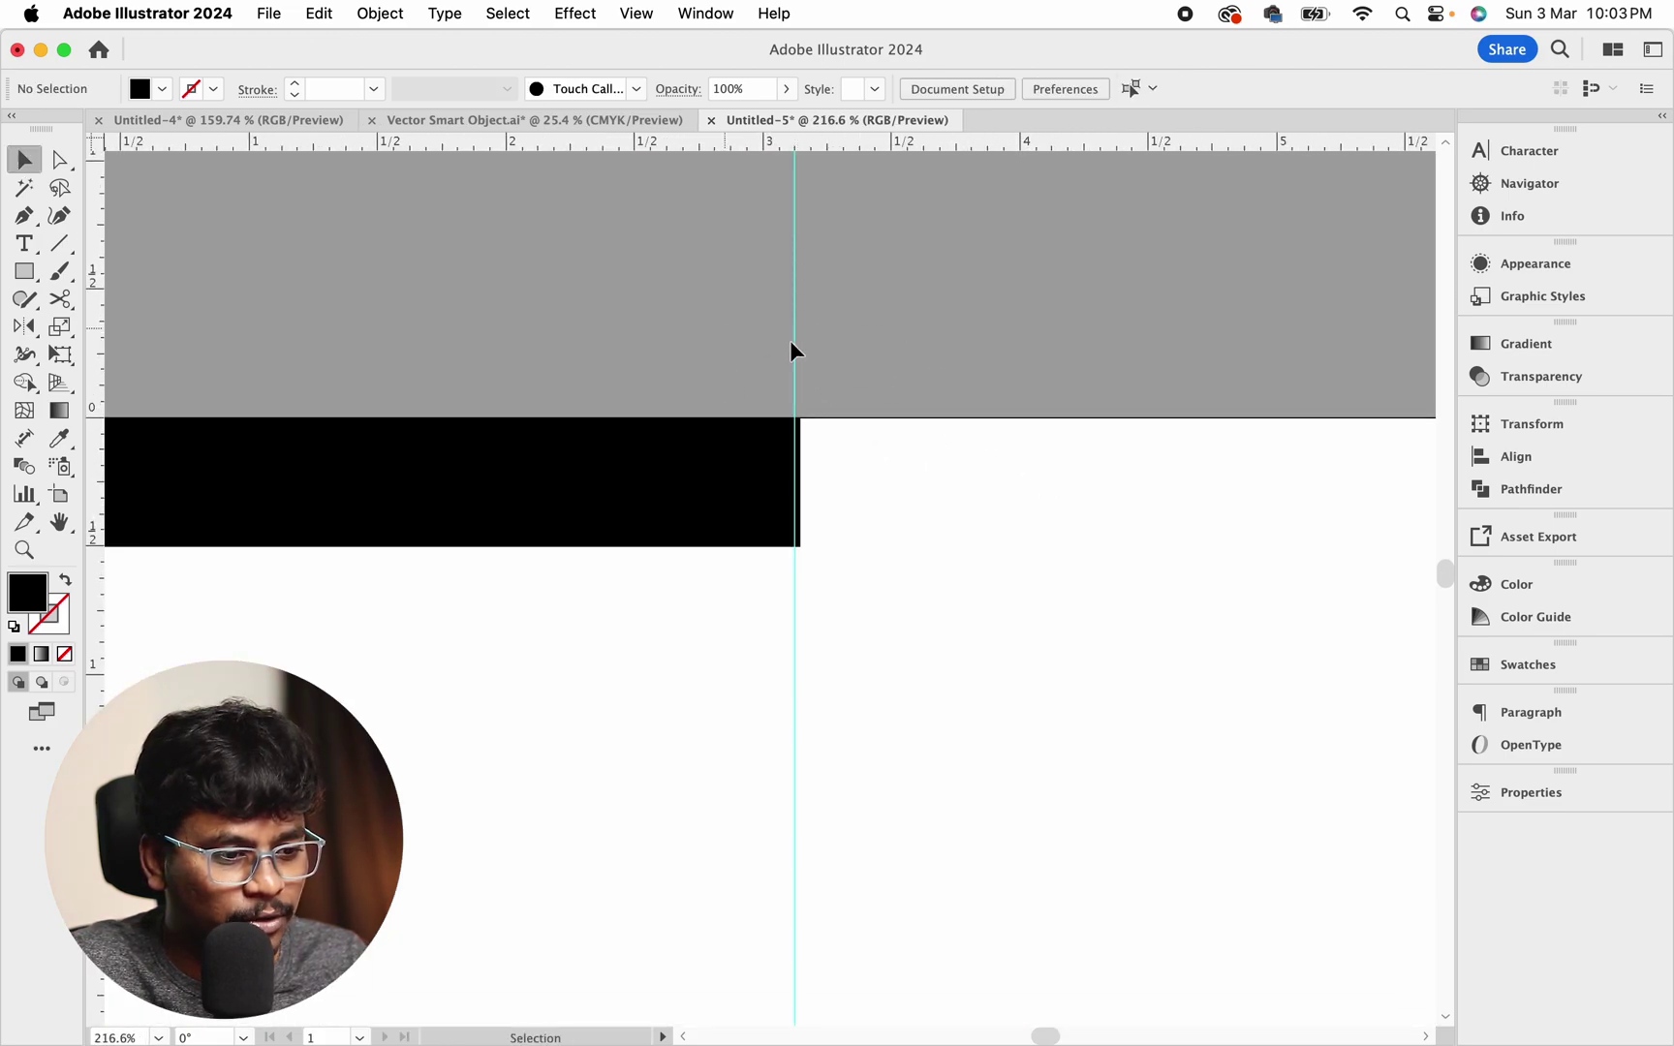
right_click(869, 261)
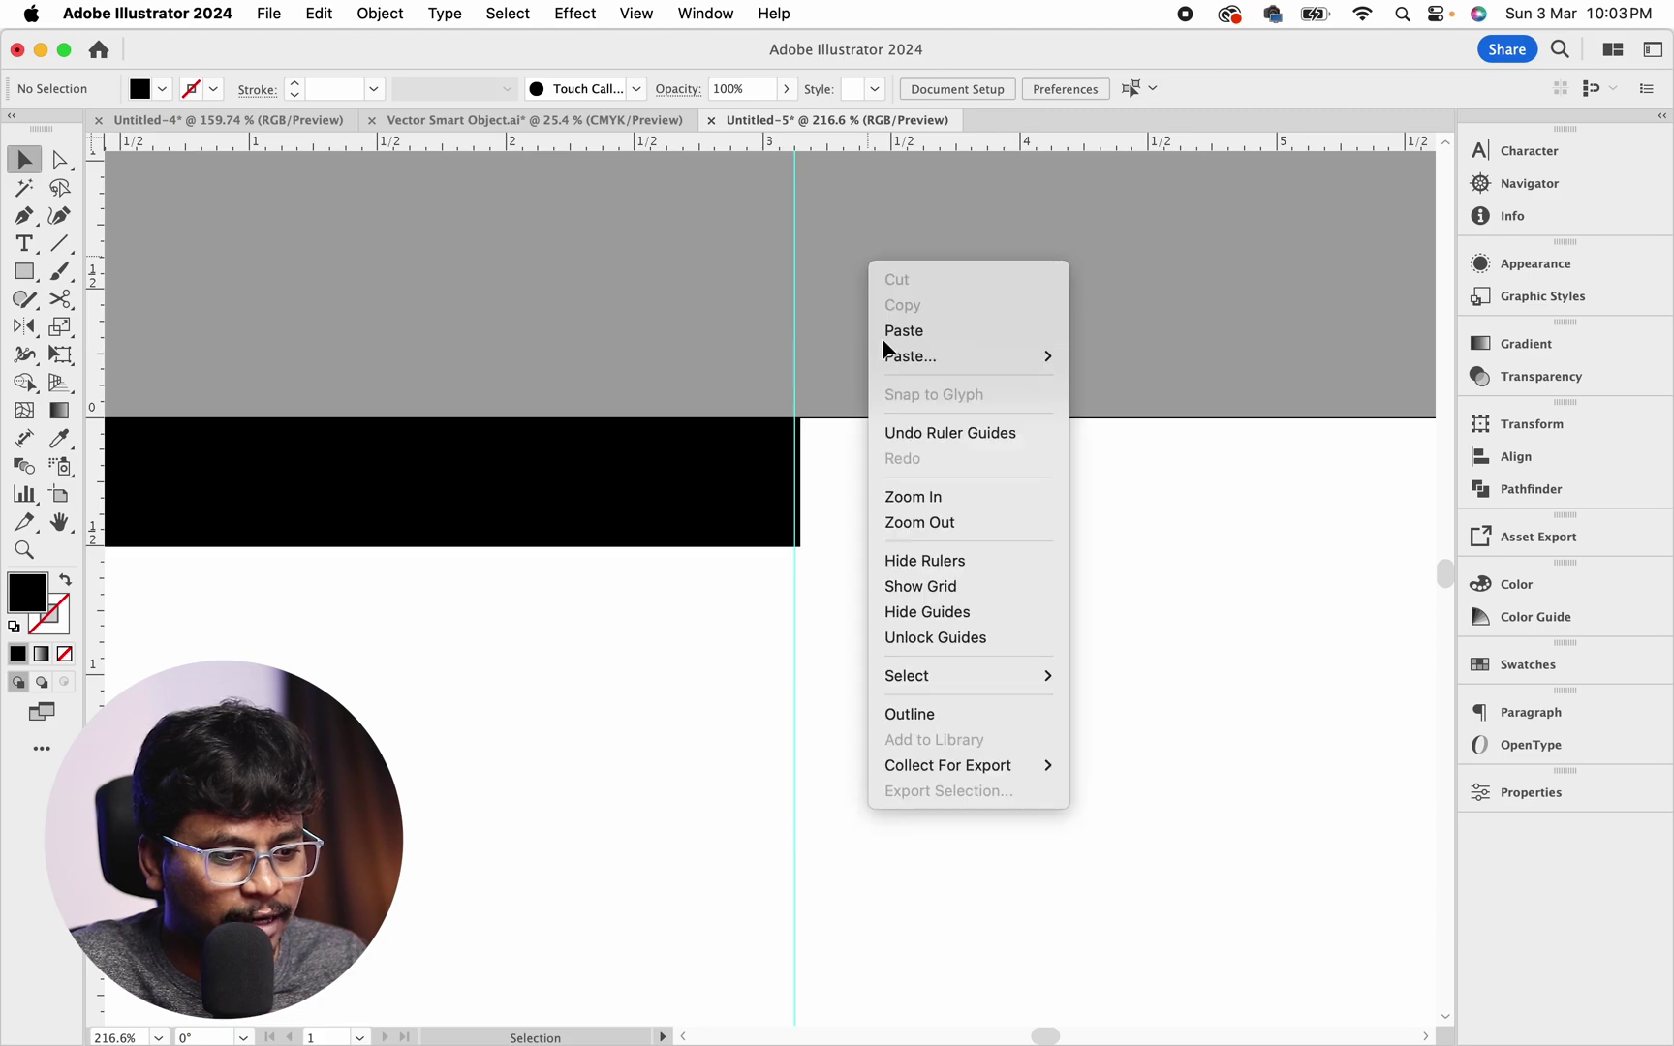
click(943, 646)
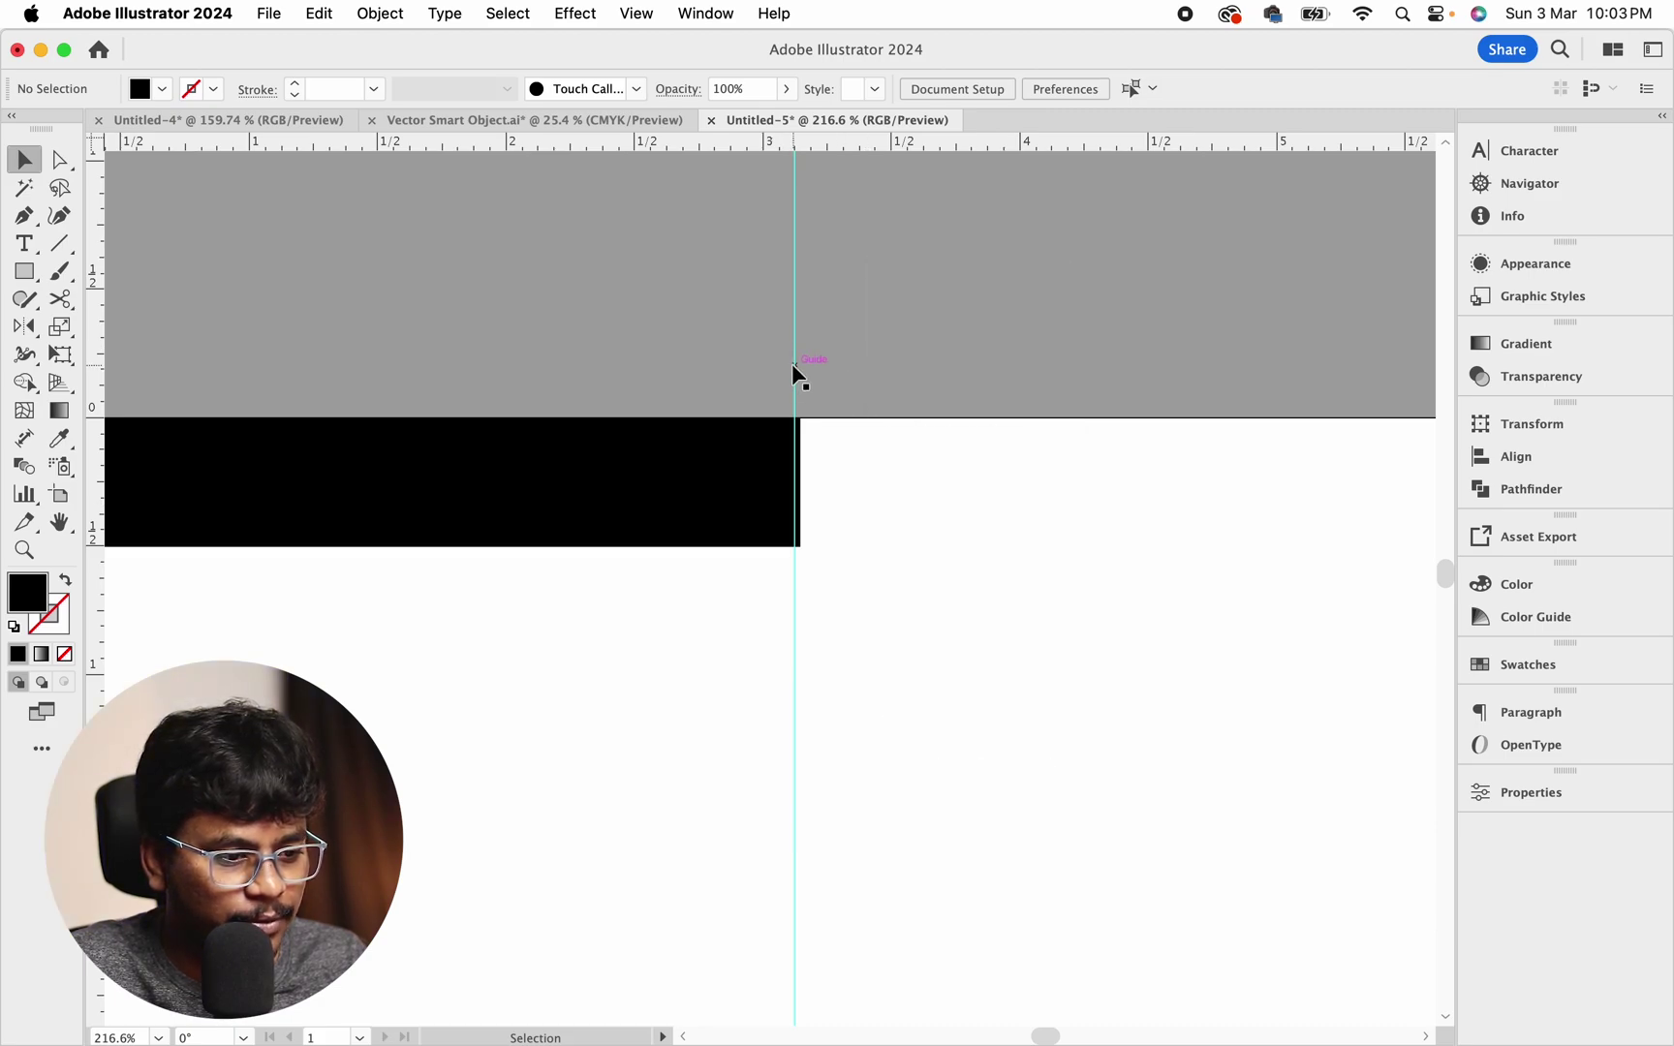
drag(795, 374, 800, 378)
click(923, 388)
Duplicate the black rectangle a short distance straight below the original, keeping it flush with the artboard's left edge
key(z)
drag(942, 413, 806, 393)
drag(596, 449, 815, 586)
scroll(693, 474, down, 3)
key(v)
click(707, 490)
key(z)
key(v)
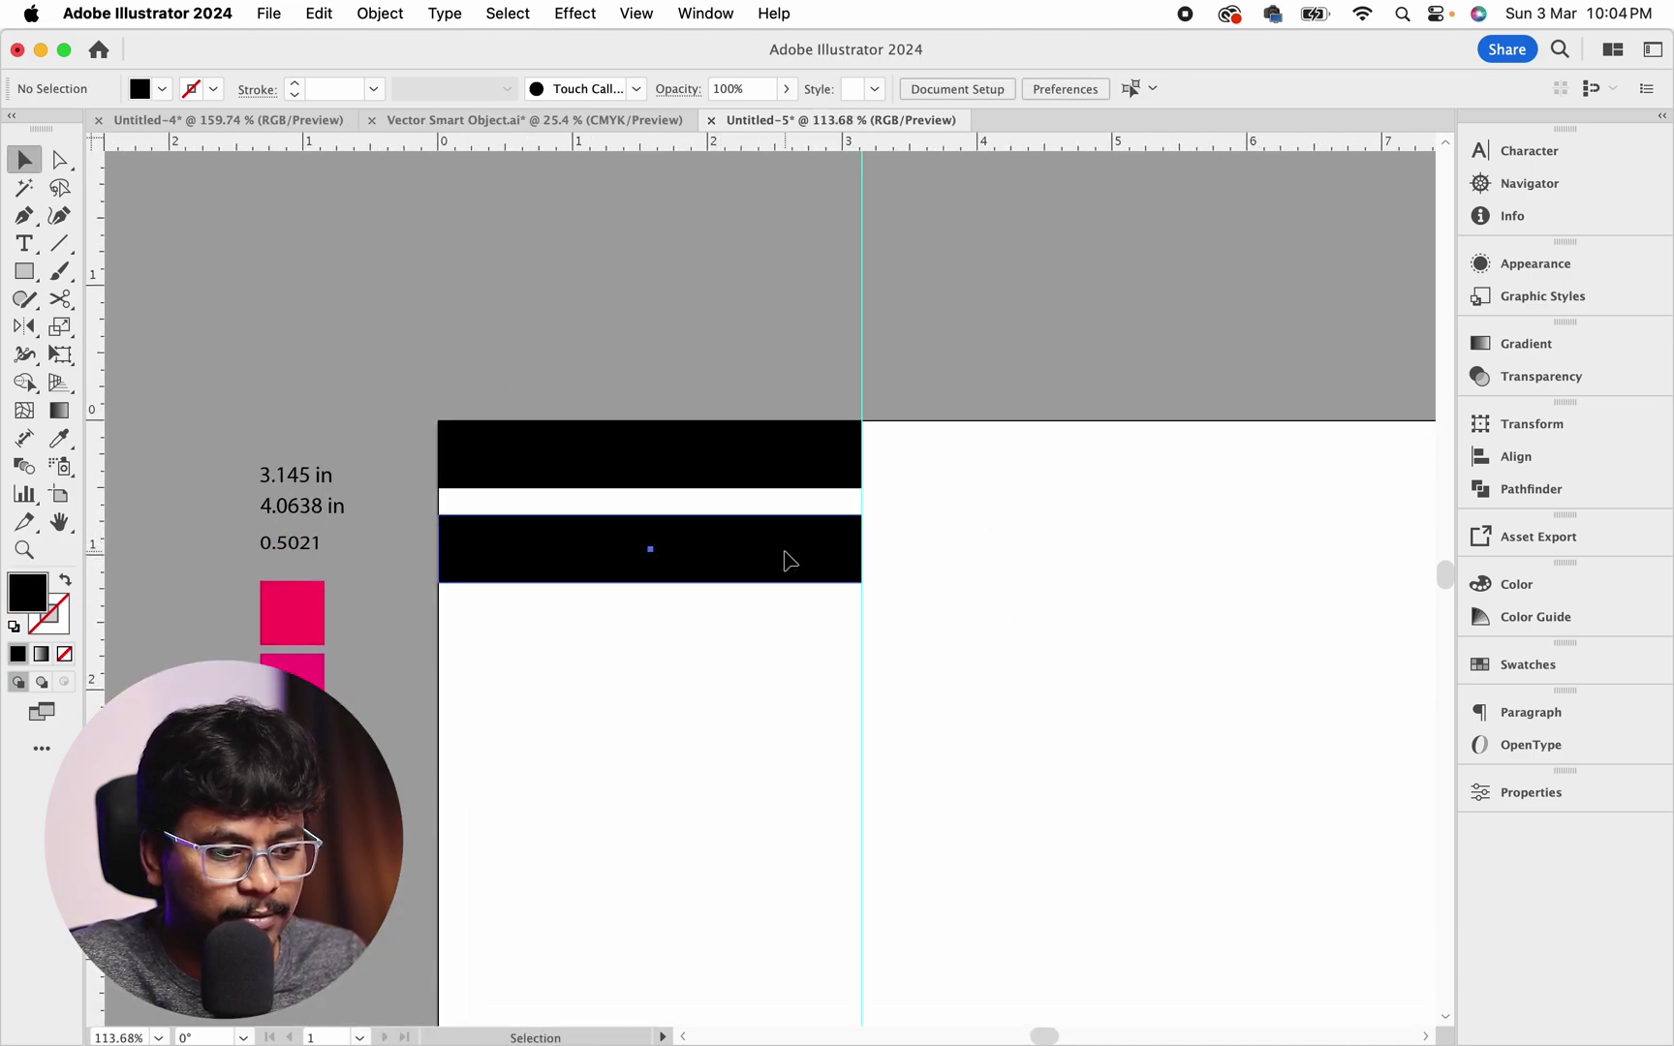
Set the lower rectangle's width to 4.0638 in, keeping its left edge fixed
click(1285, 88)
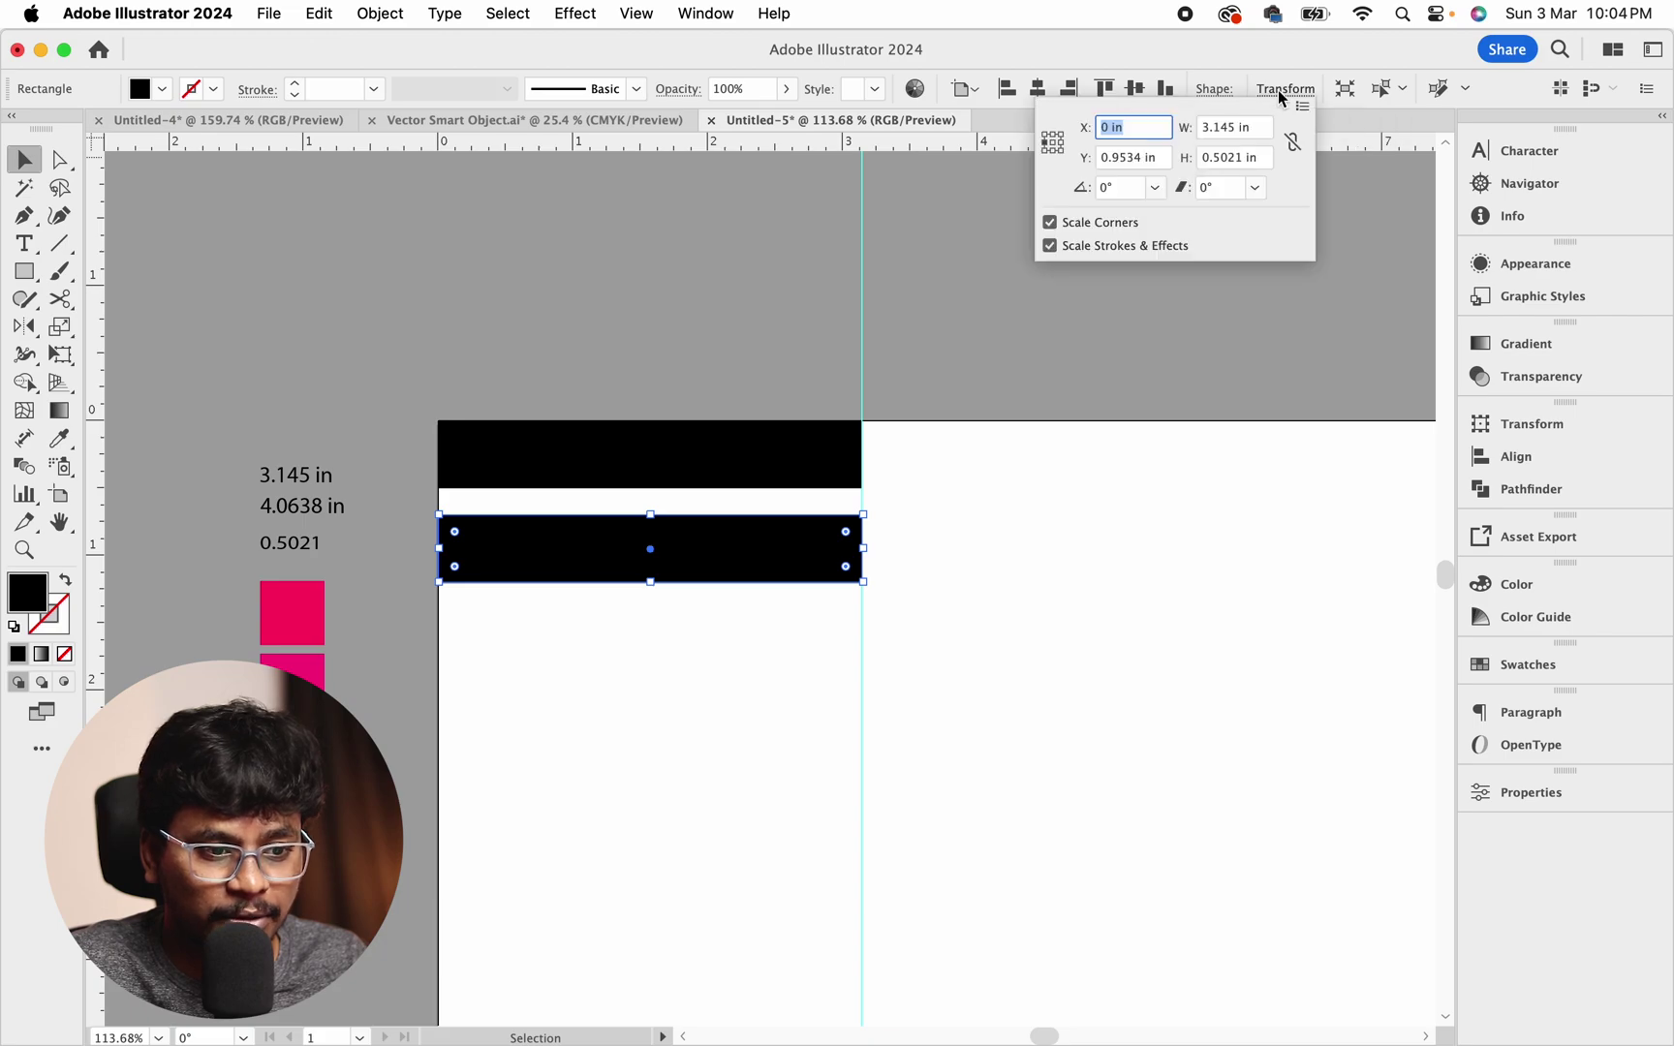
click(1237, 134)
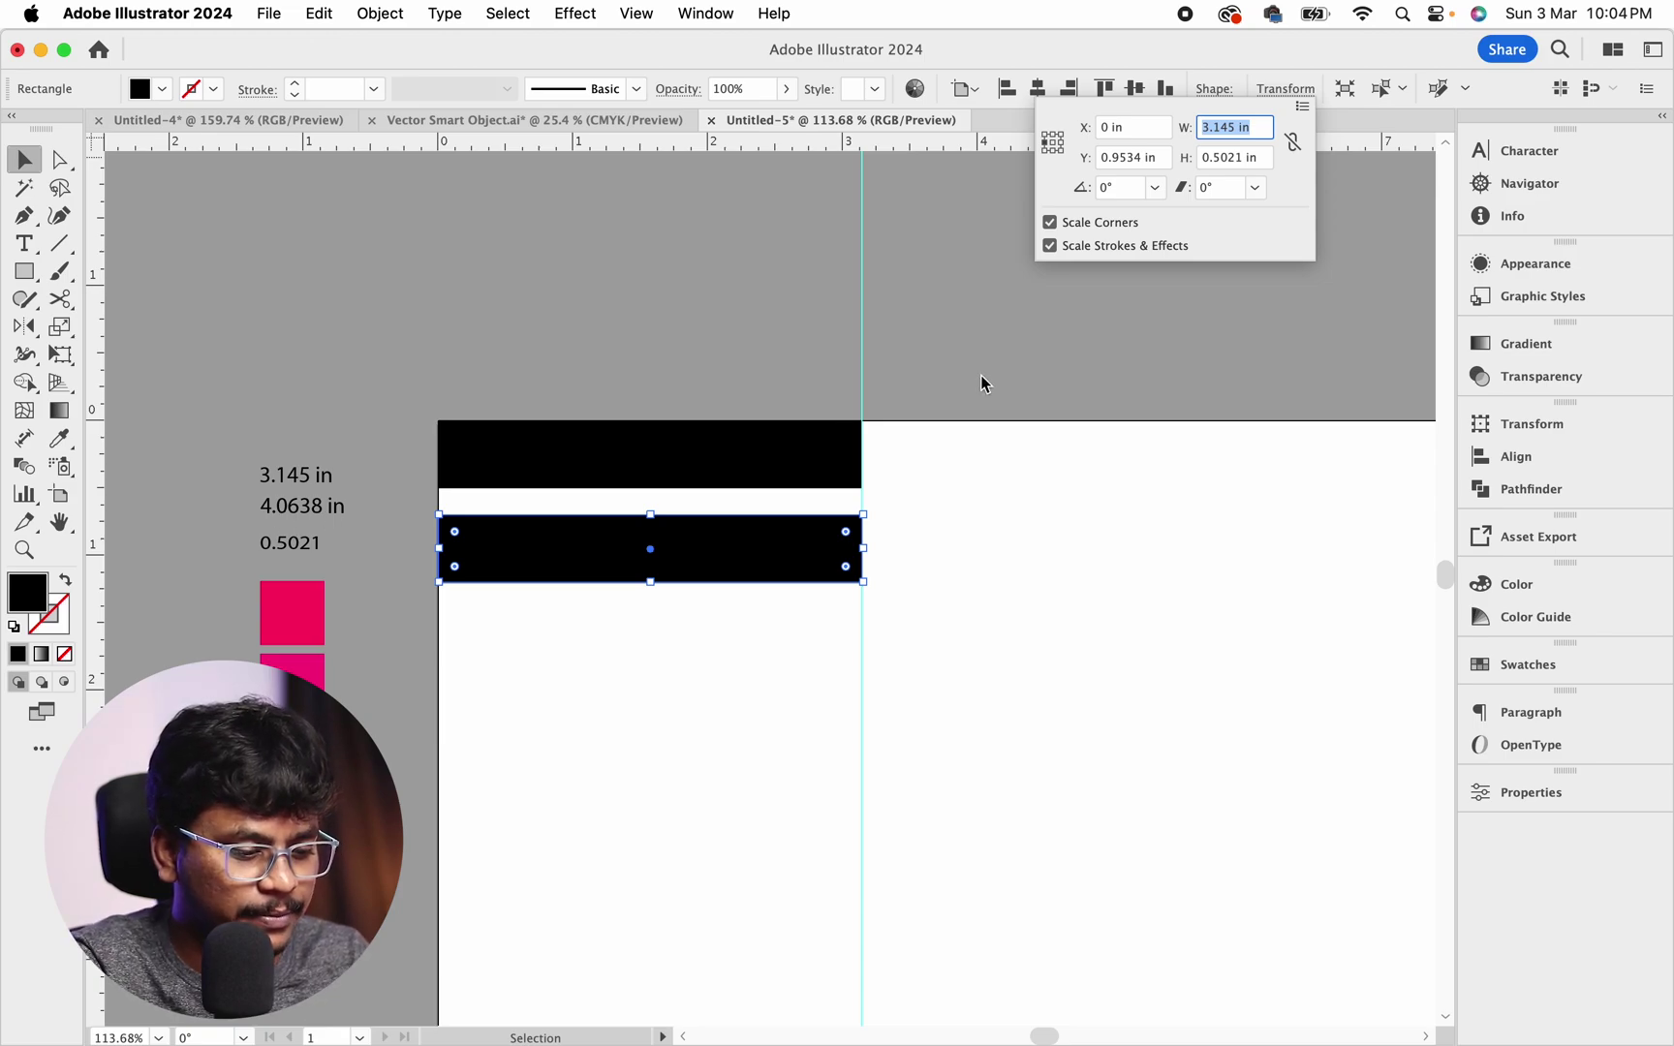
text(4.0)
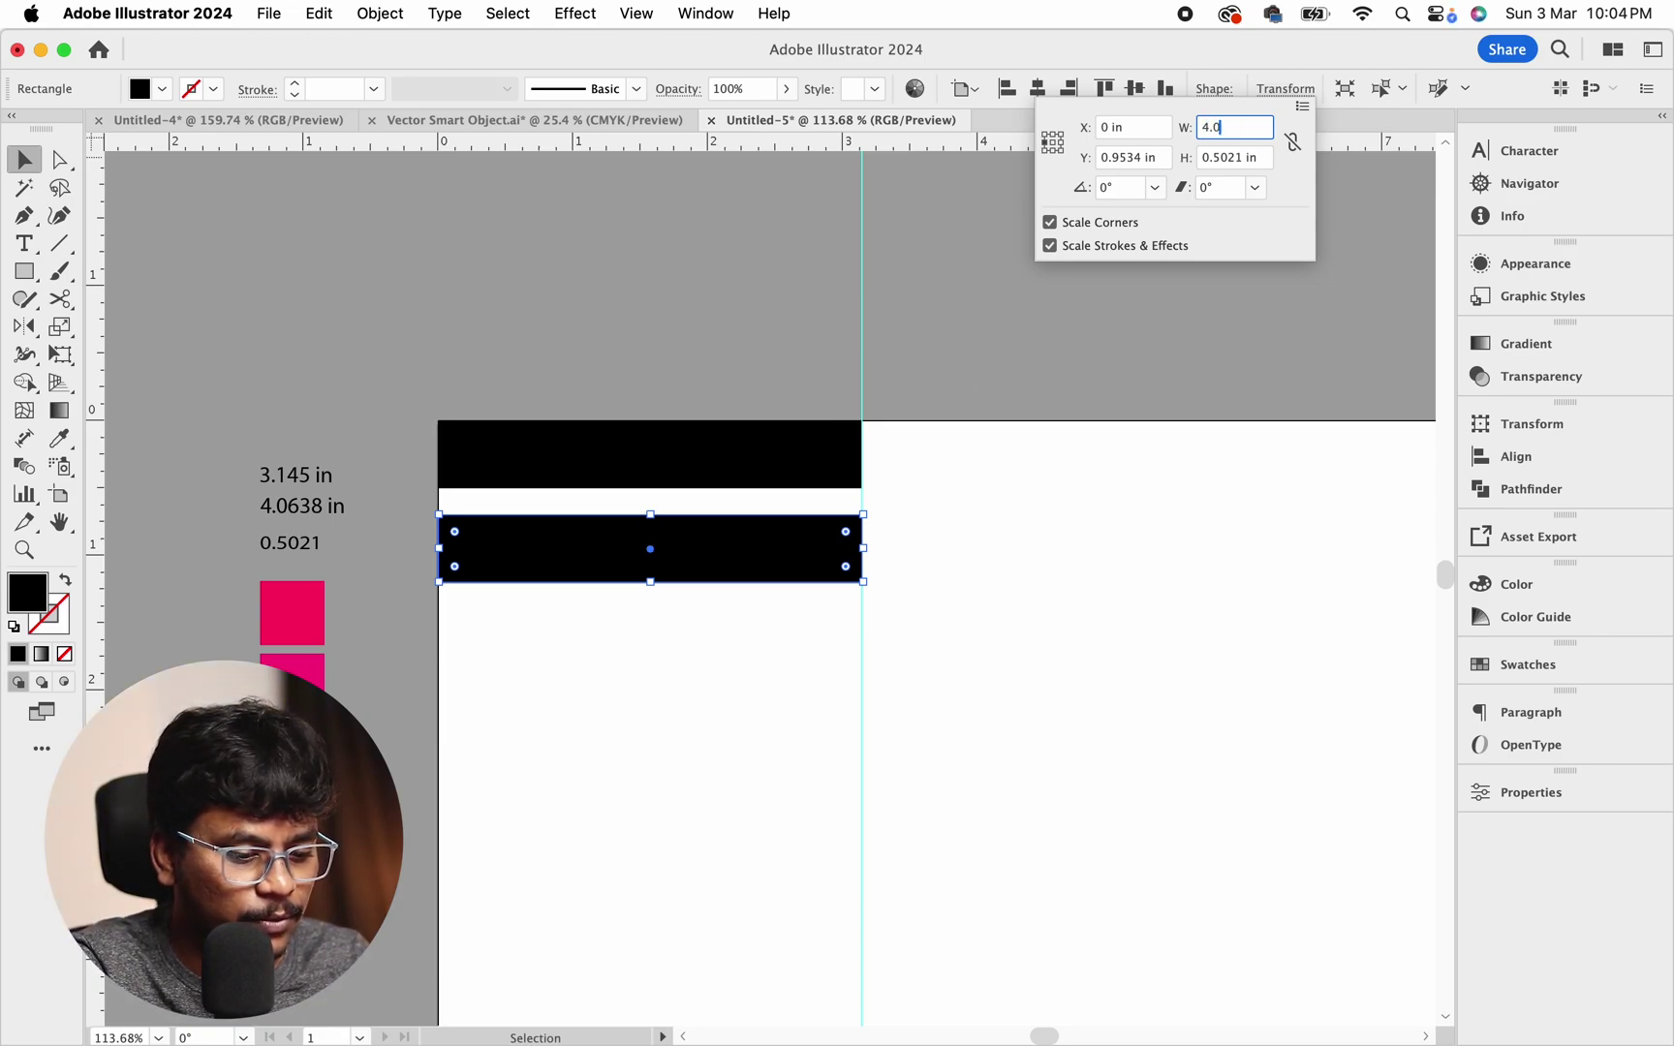
text(638)
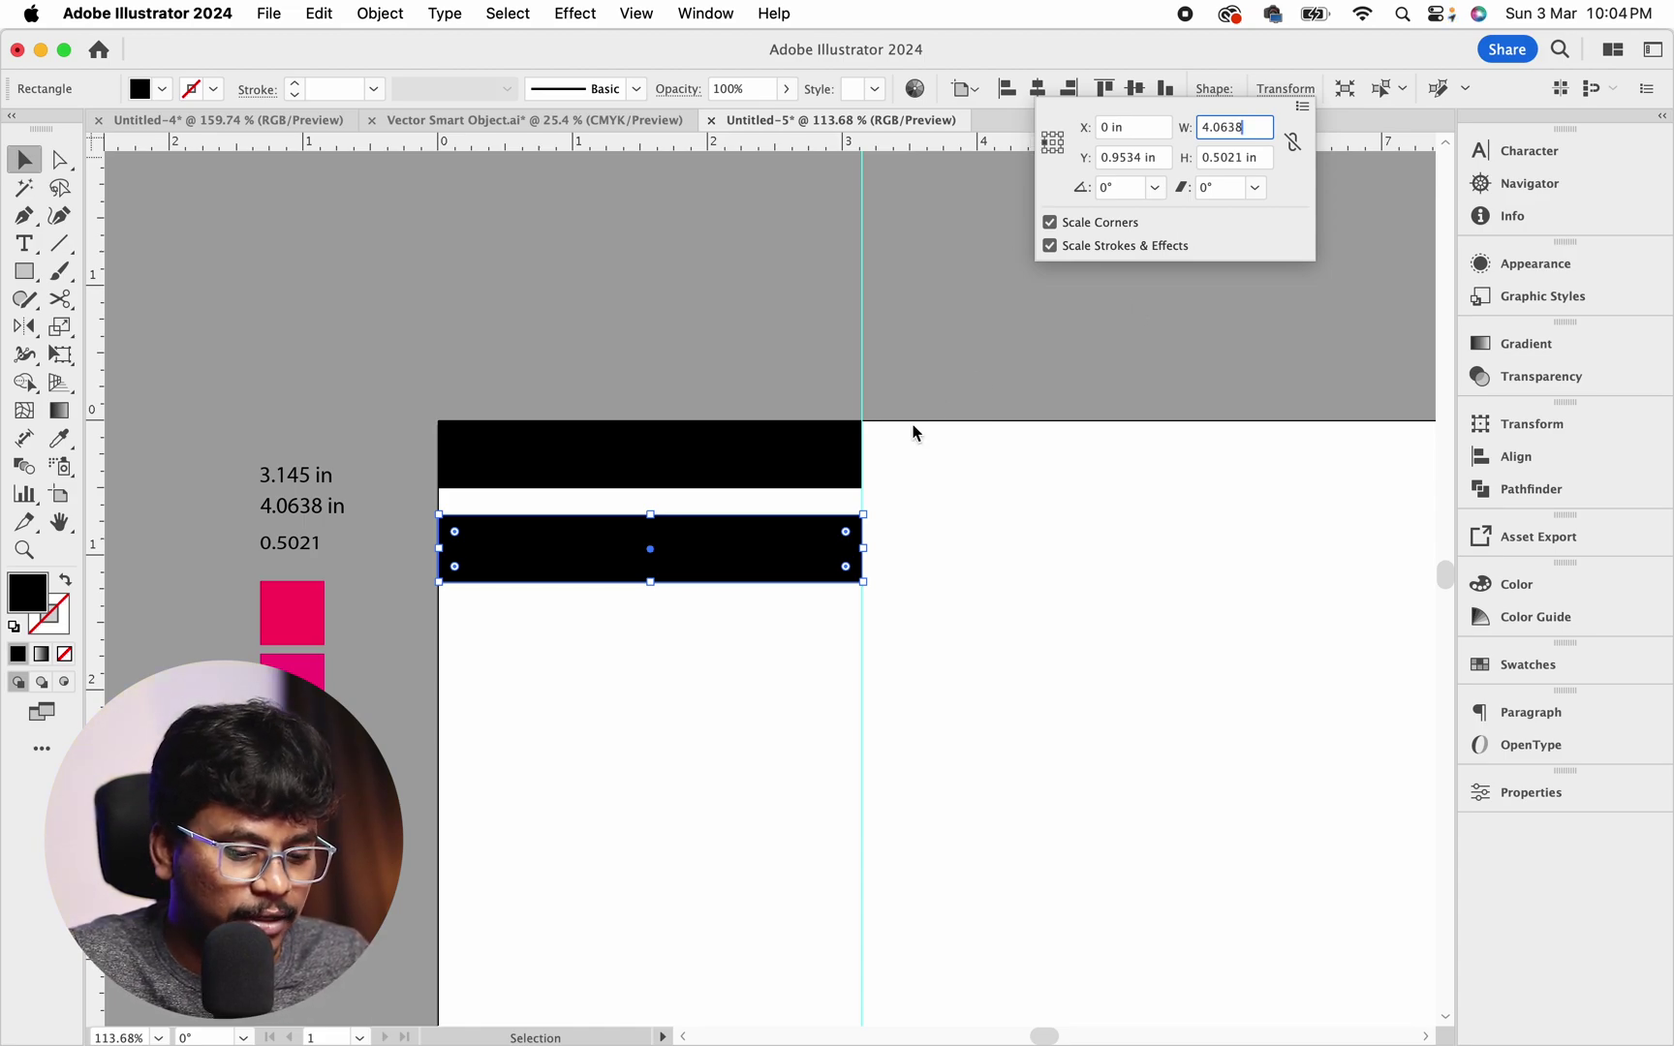
key(Return)
click(986, 418)
Place a second vertical guide at the right edge of the longer lower rectangle
scroll(930, 415, right, 2)
scroll(930, 414, down, 1)
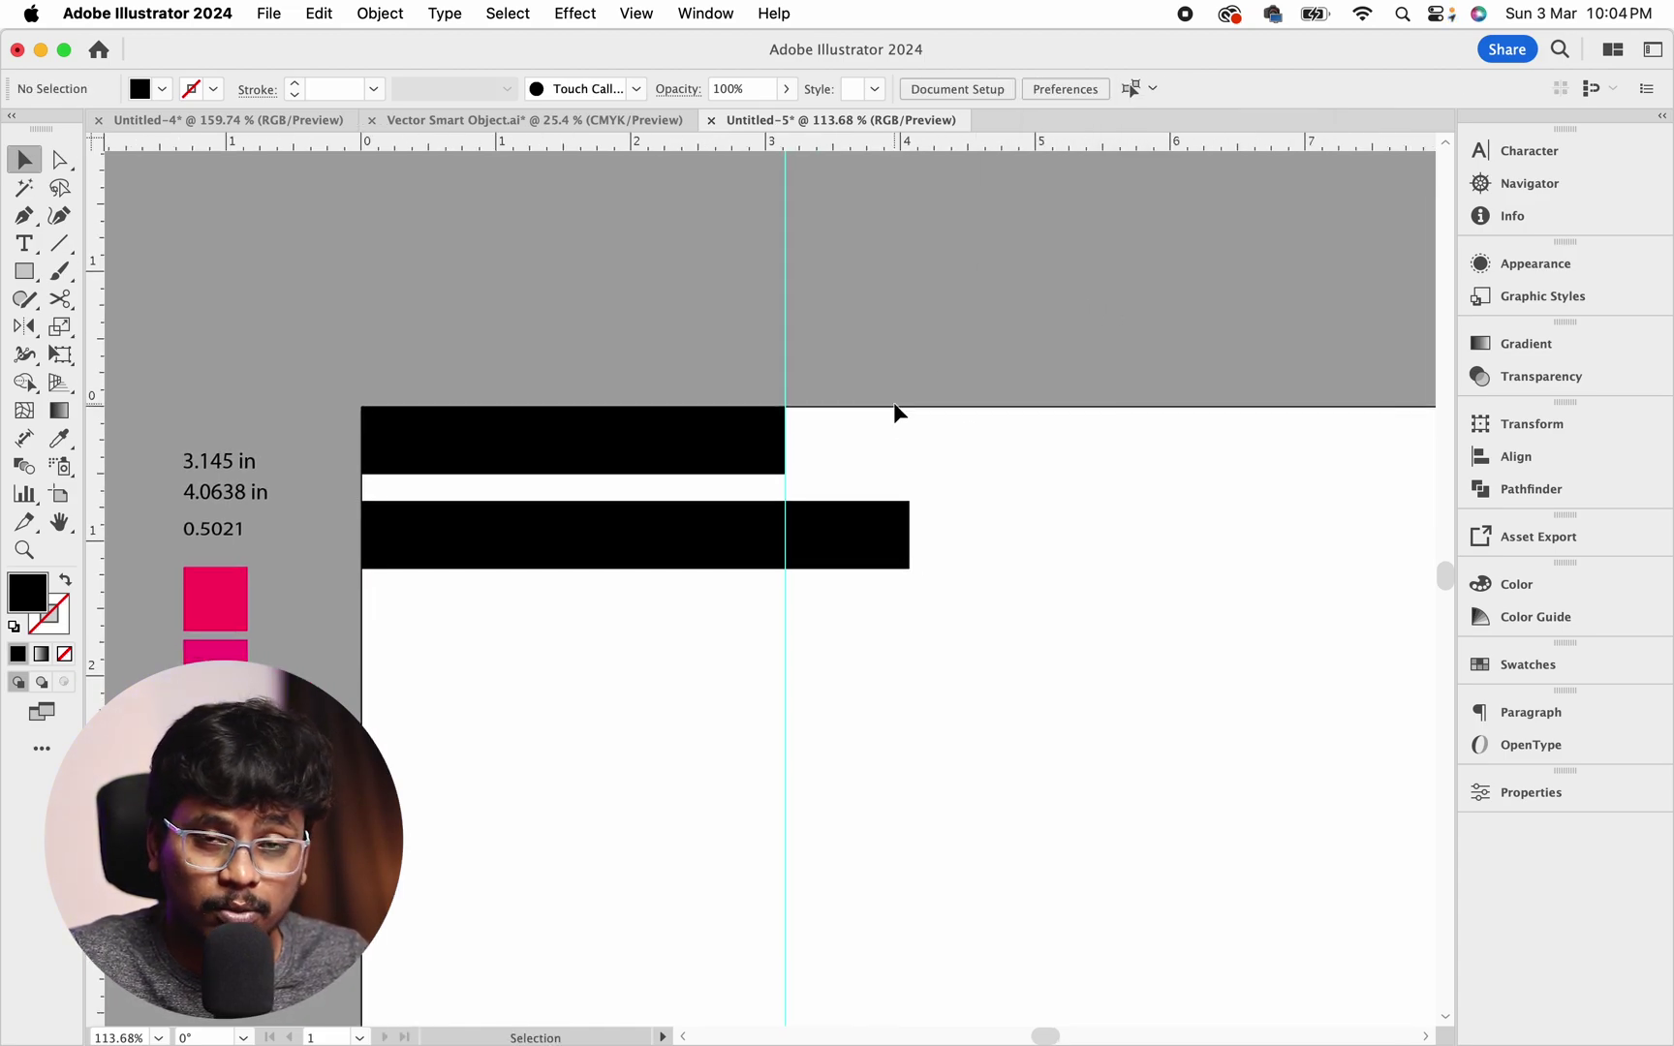
drag(95, 293, 916, 432)
scroll(914, 533, down, 4)
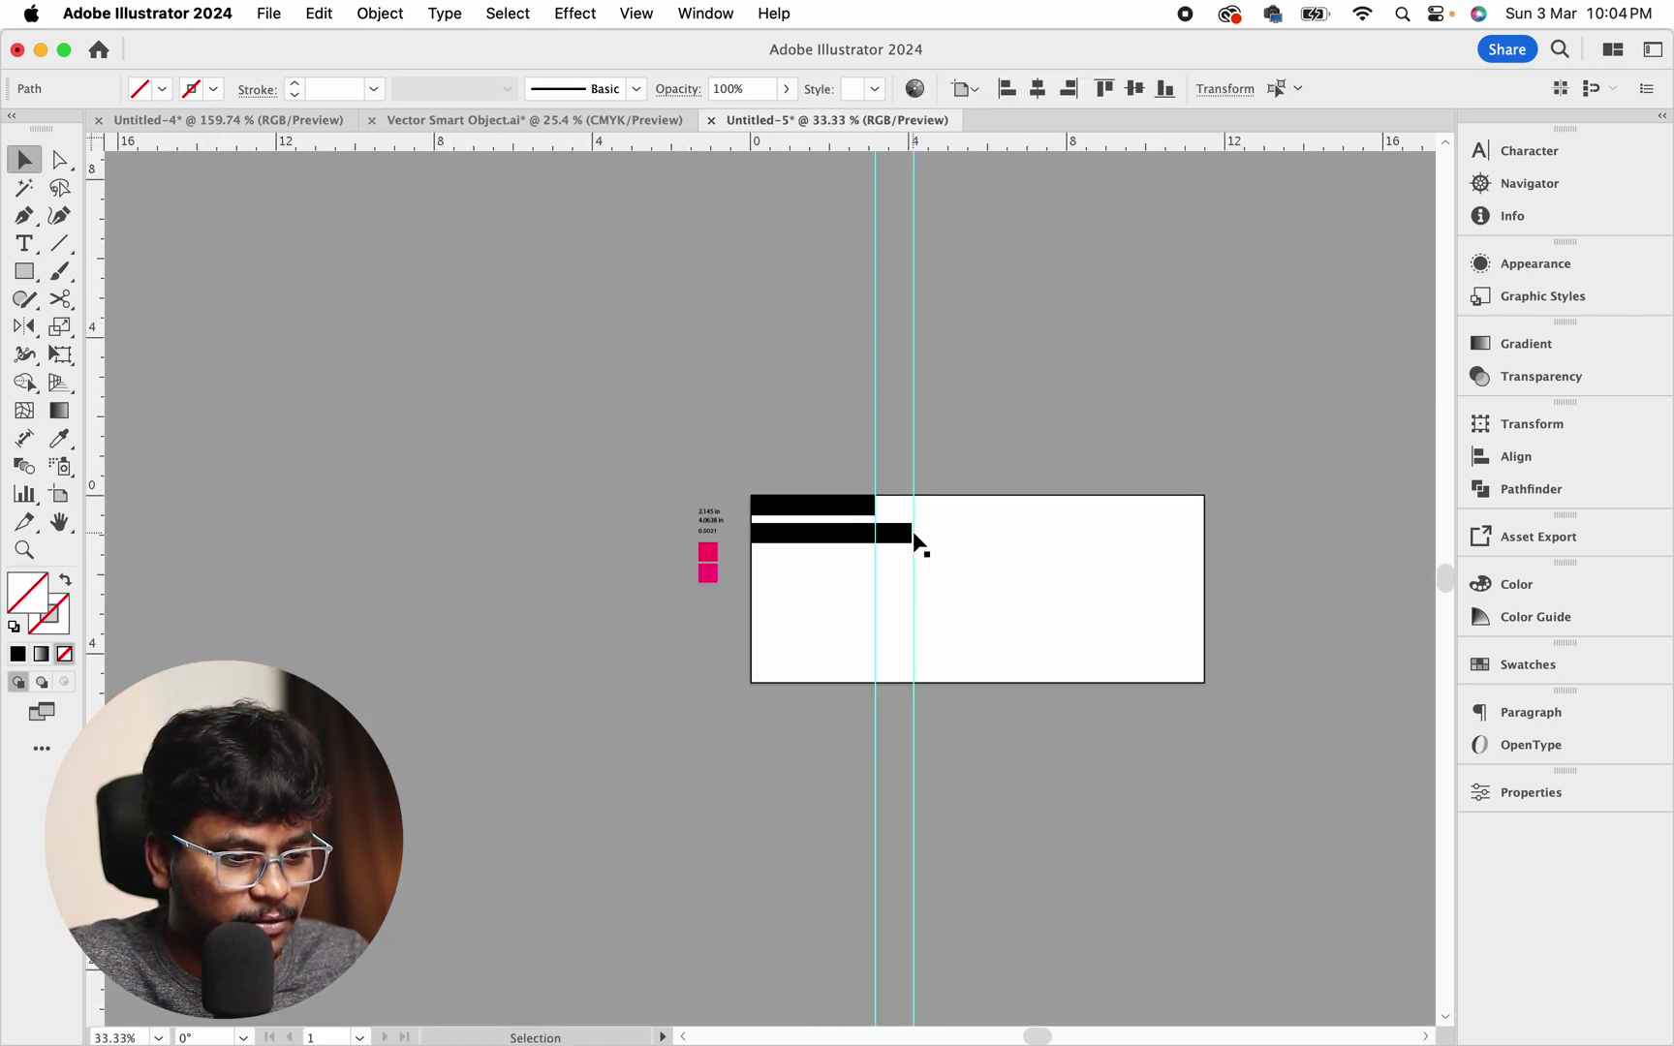
scroll(915, 533, up, 4)
scroll(916, 538, up, 2)
drag(916, 538, 483, 415)
click(1033, 572)
Select both black rectangles and align them to the artboard's right edge
key(z)
drag(620, 465, 597, 465)
key(v)
drag(410, 293, 474, 518)
key(z)
drag(489, 536, 449, 541)
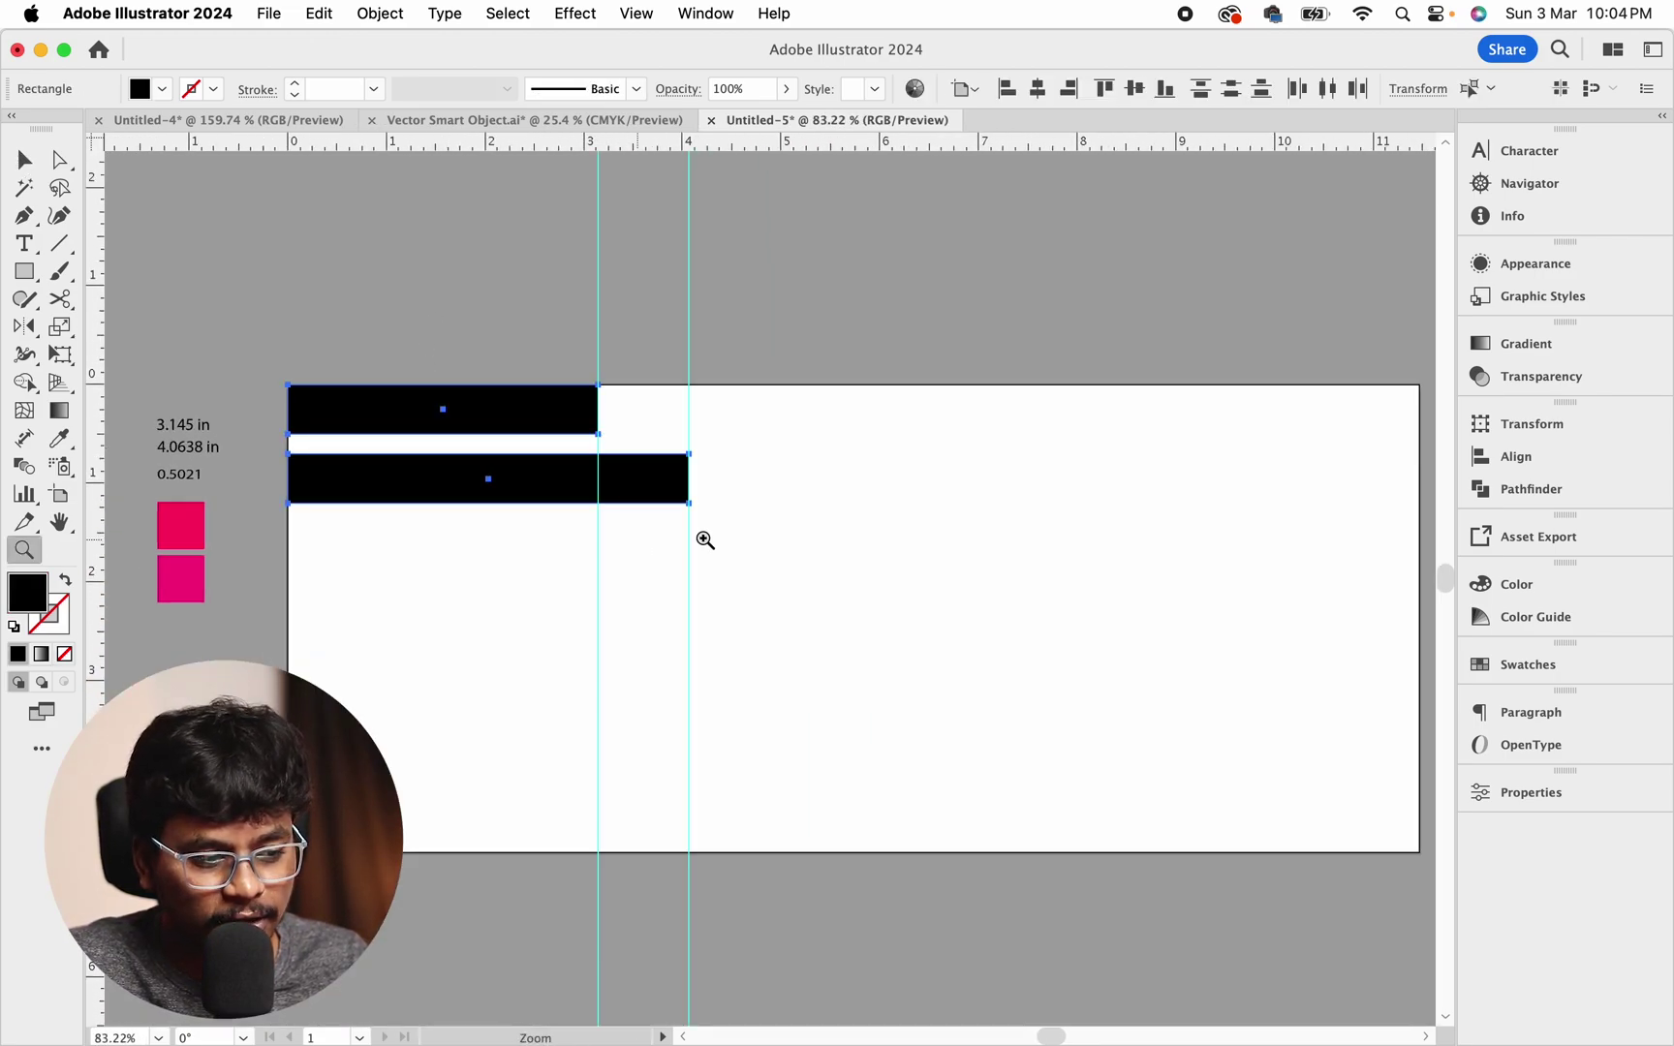
drag(702, 538, 676, 538)
key(v)
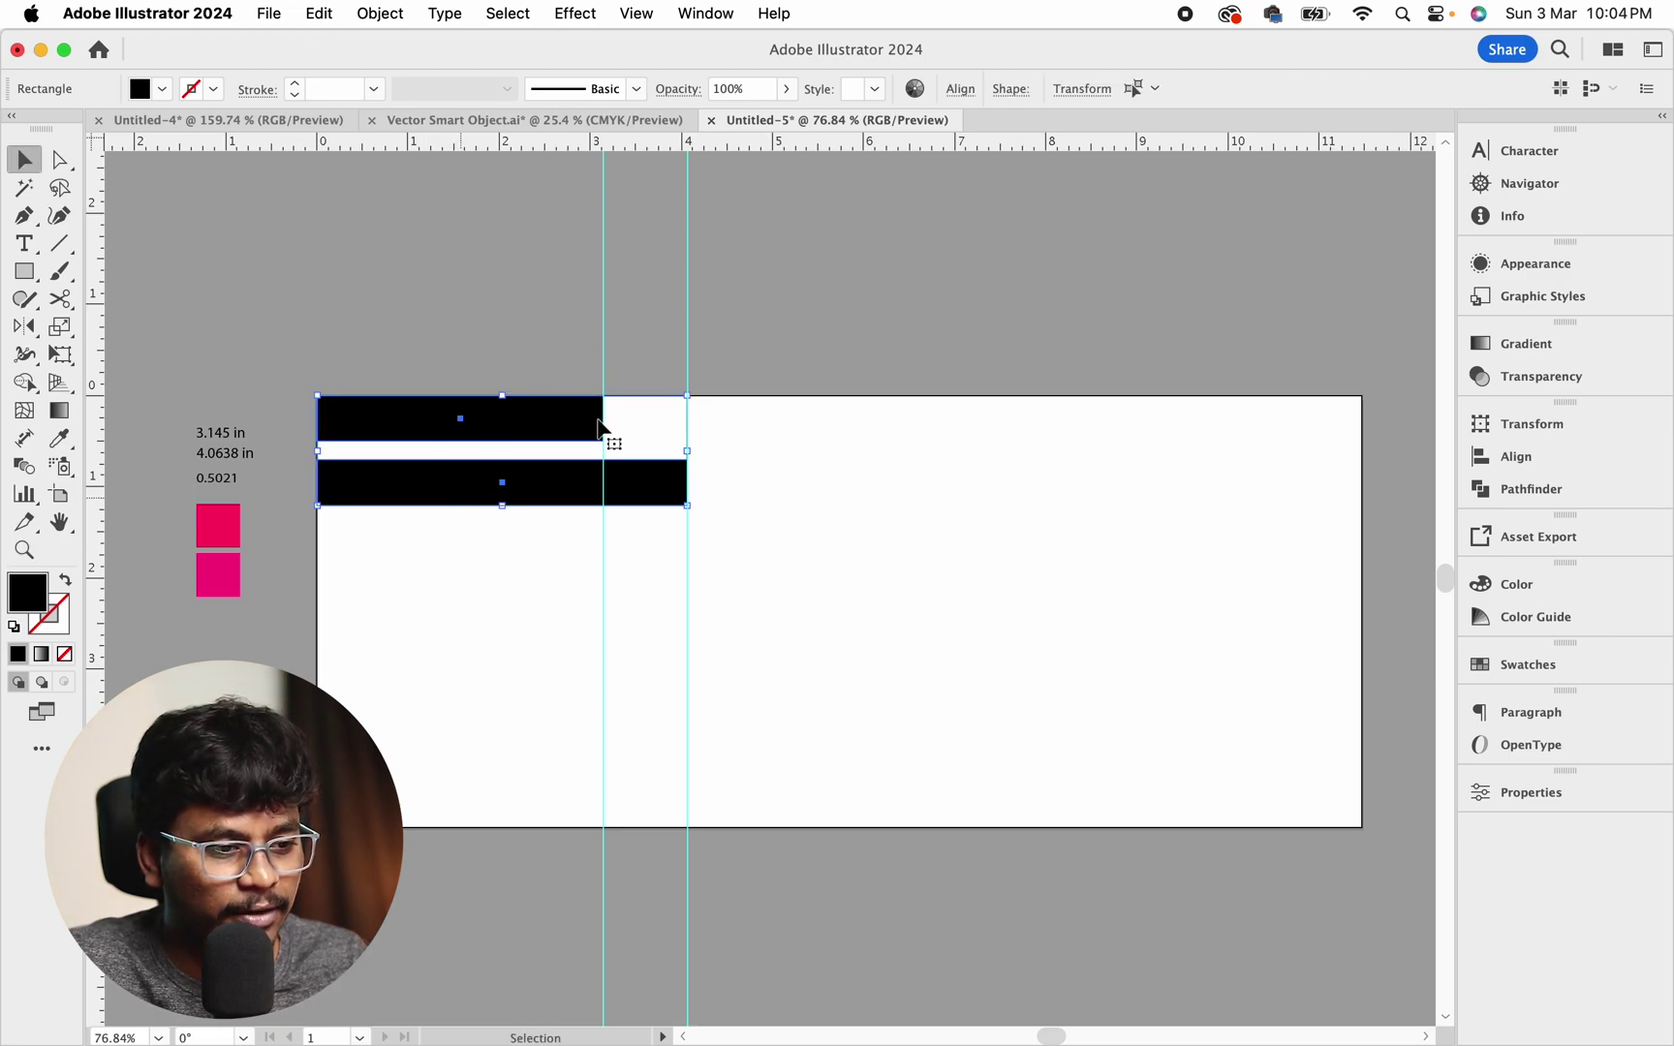
click(960, 88)
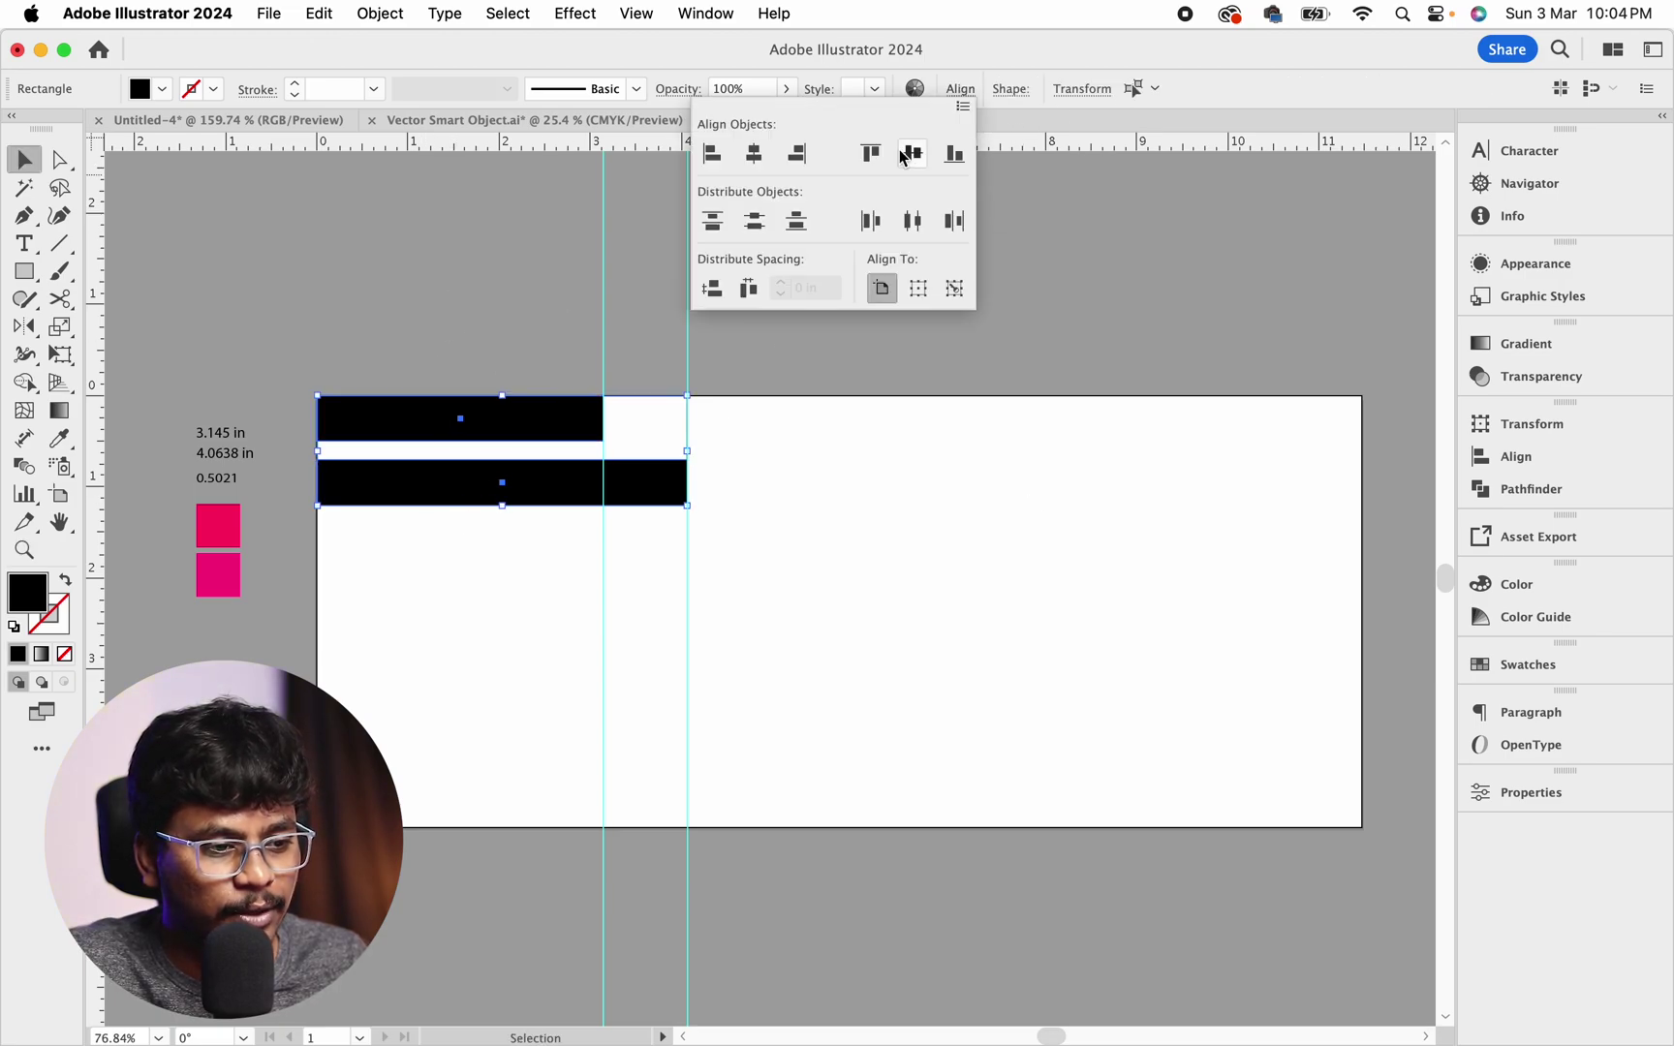
click(796, 153)
click(1296, 325)
scroll(879, 355, right, 1)
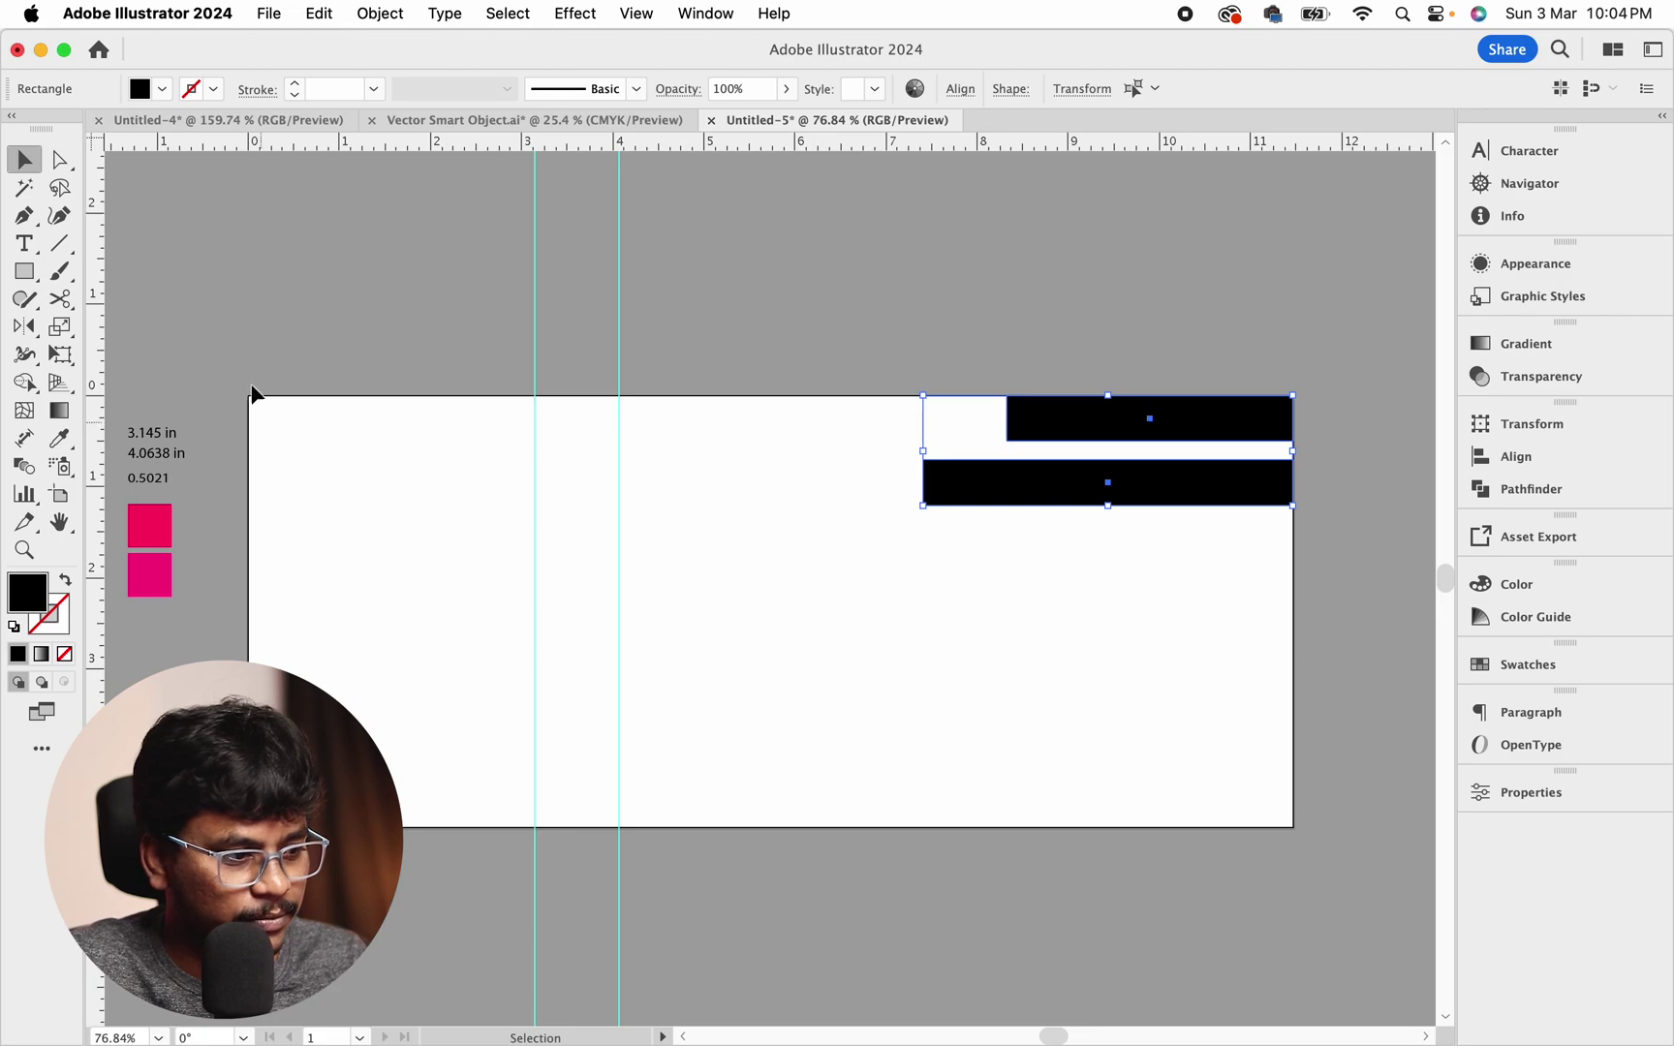
Place a vertical guide at the left edge of the shorter upper rectangle
click(230, 342)
drag(114, 337, 1001, 430)
scroll(1035, 363, up, 5)
click(1139, 441)
Add a vertical guide at the longer rectangle's left edge and a horizontal guide along the upper rectangle's bottom edge
scroll(1139, 441, down, 2)
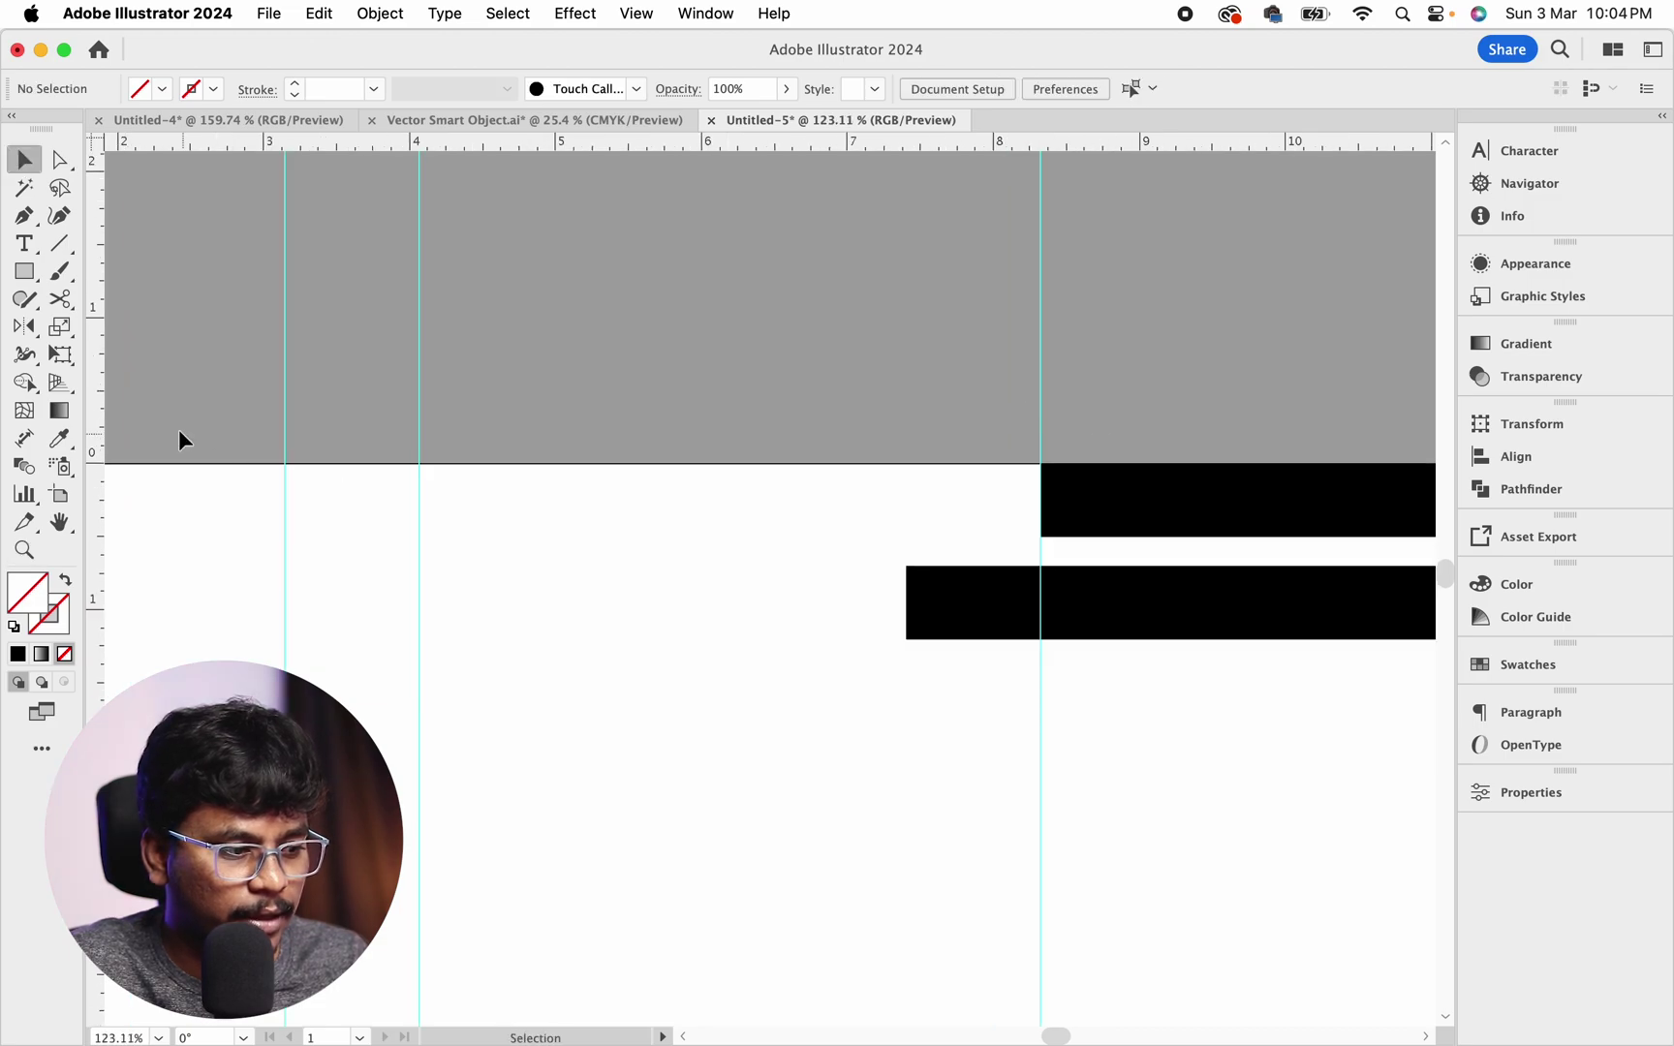
drag(101, 415, 907, 640)
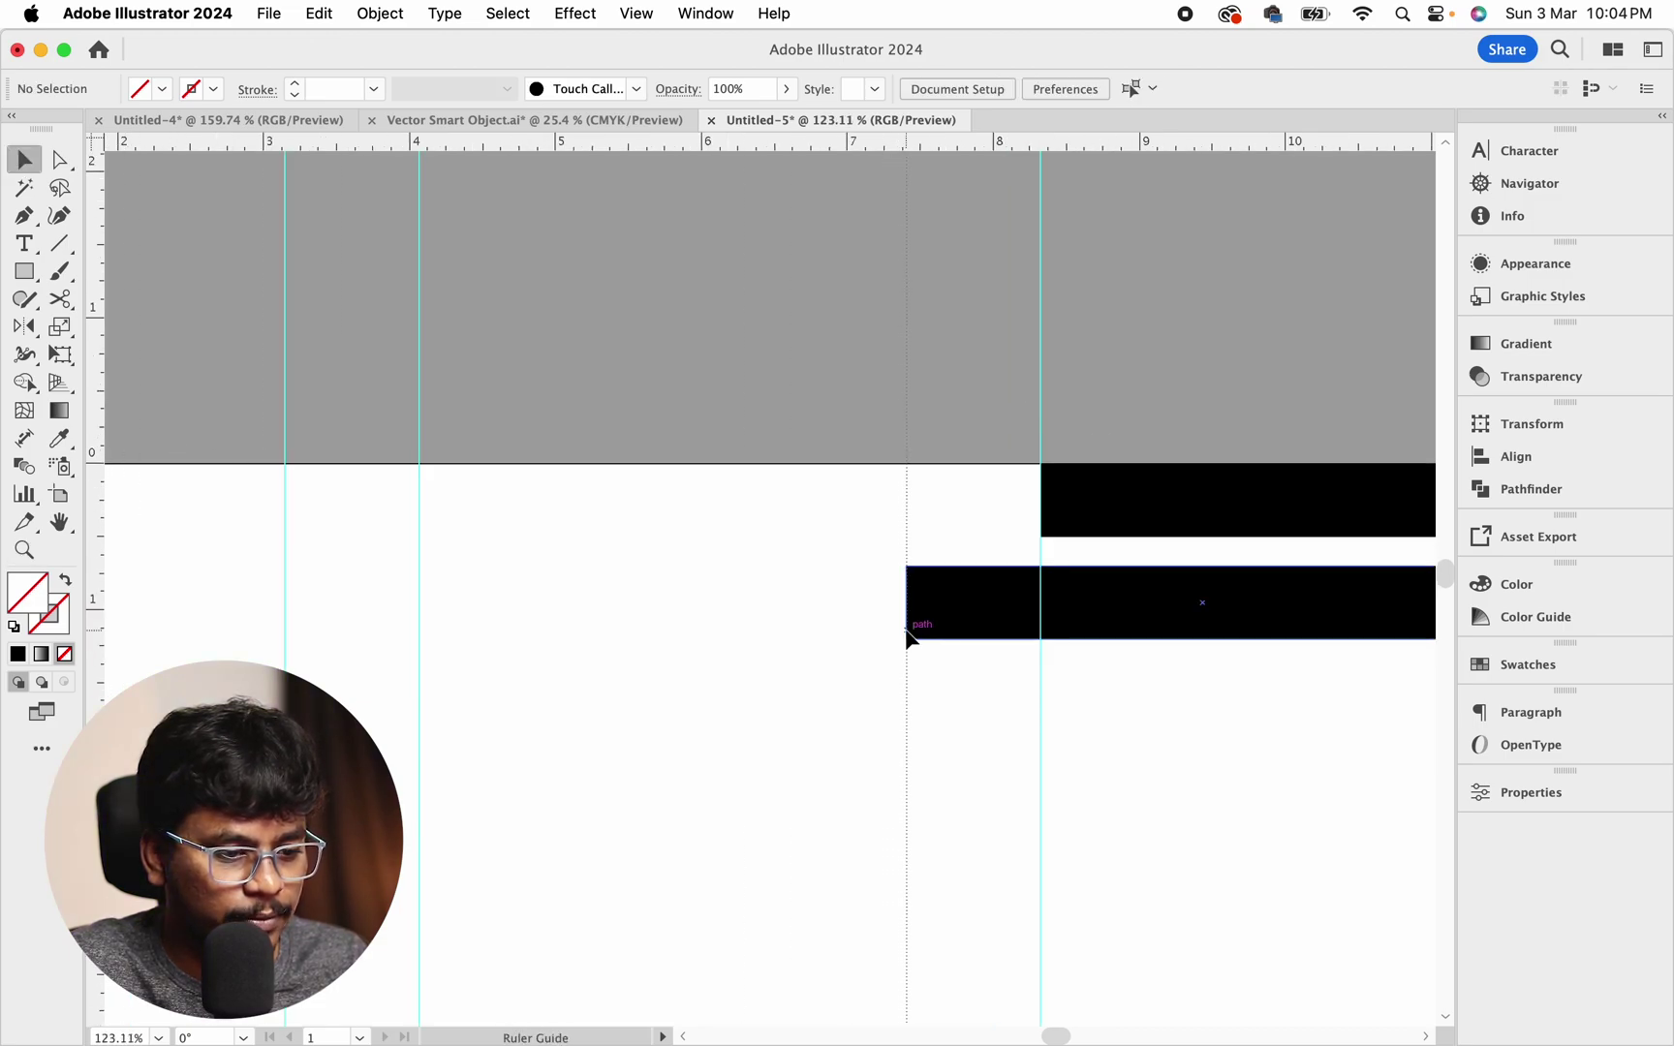
drag(896, 141, 1058, 579)
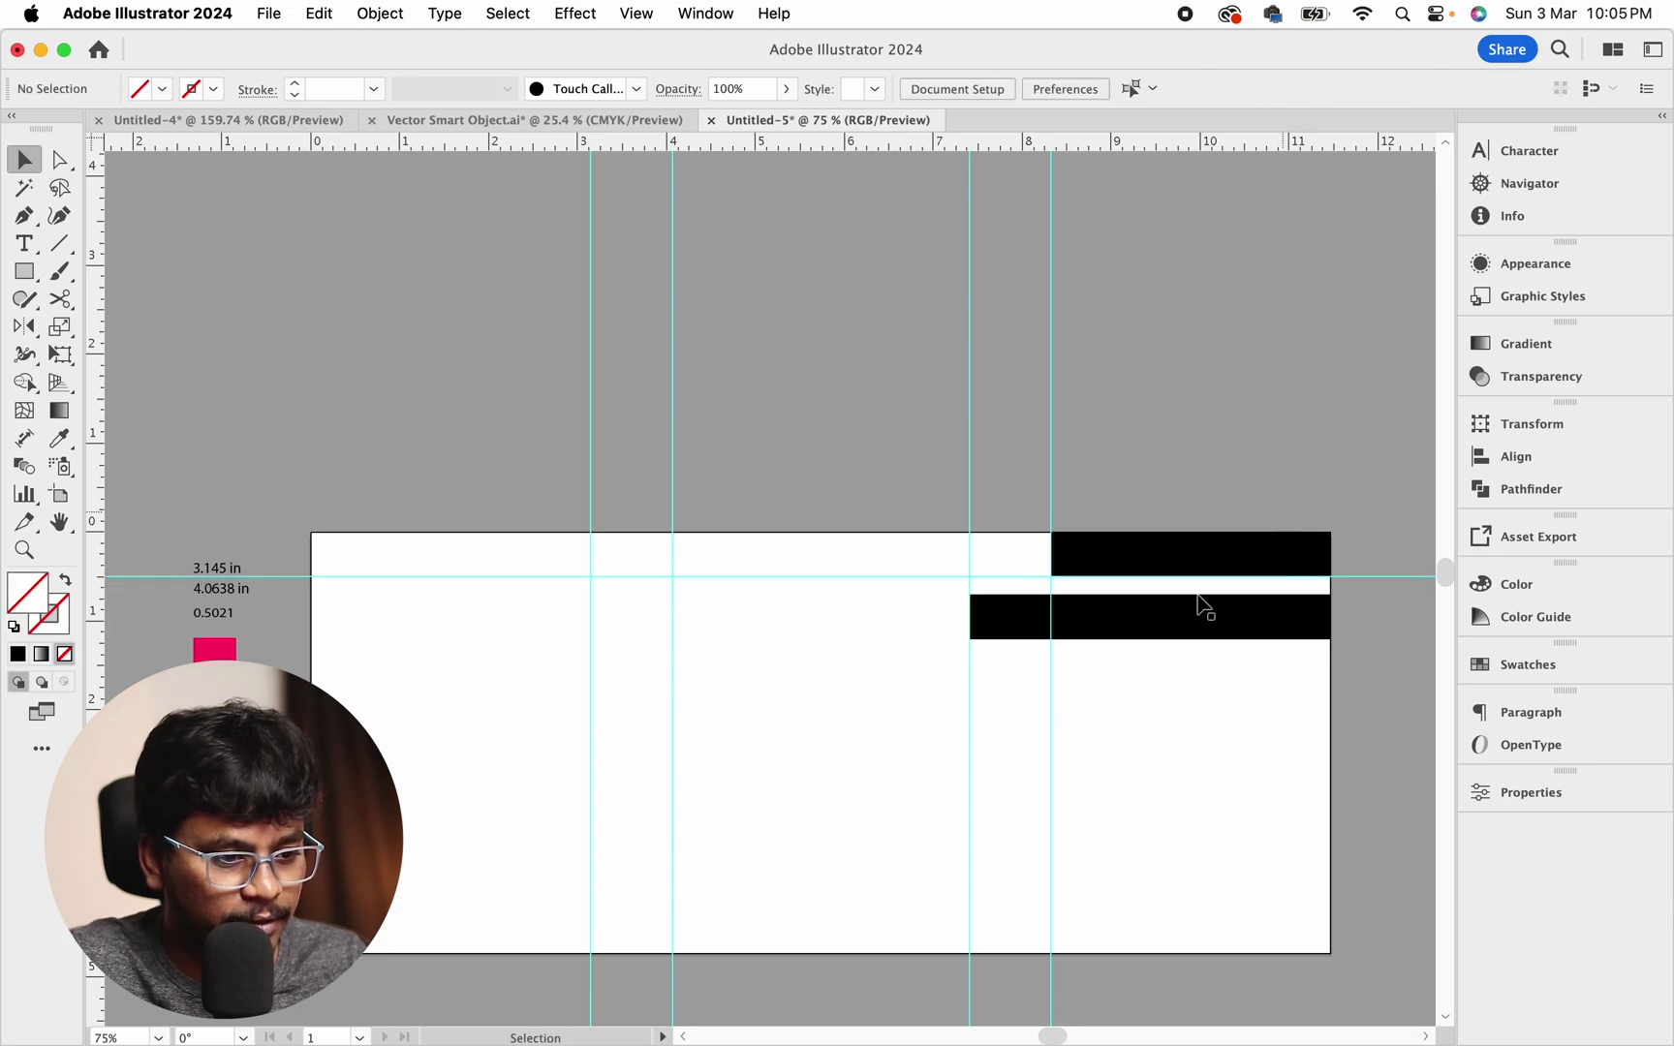
Delete both black measuring rectangles from the artboard
scroll(1203, 605, up, 3)
click(1091, 650)
shift+click(1233, 519)
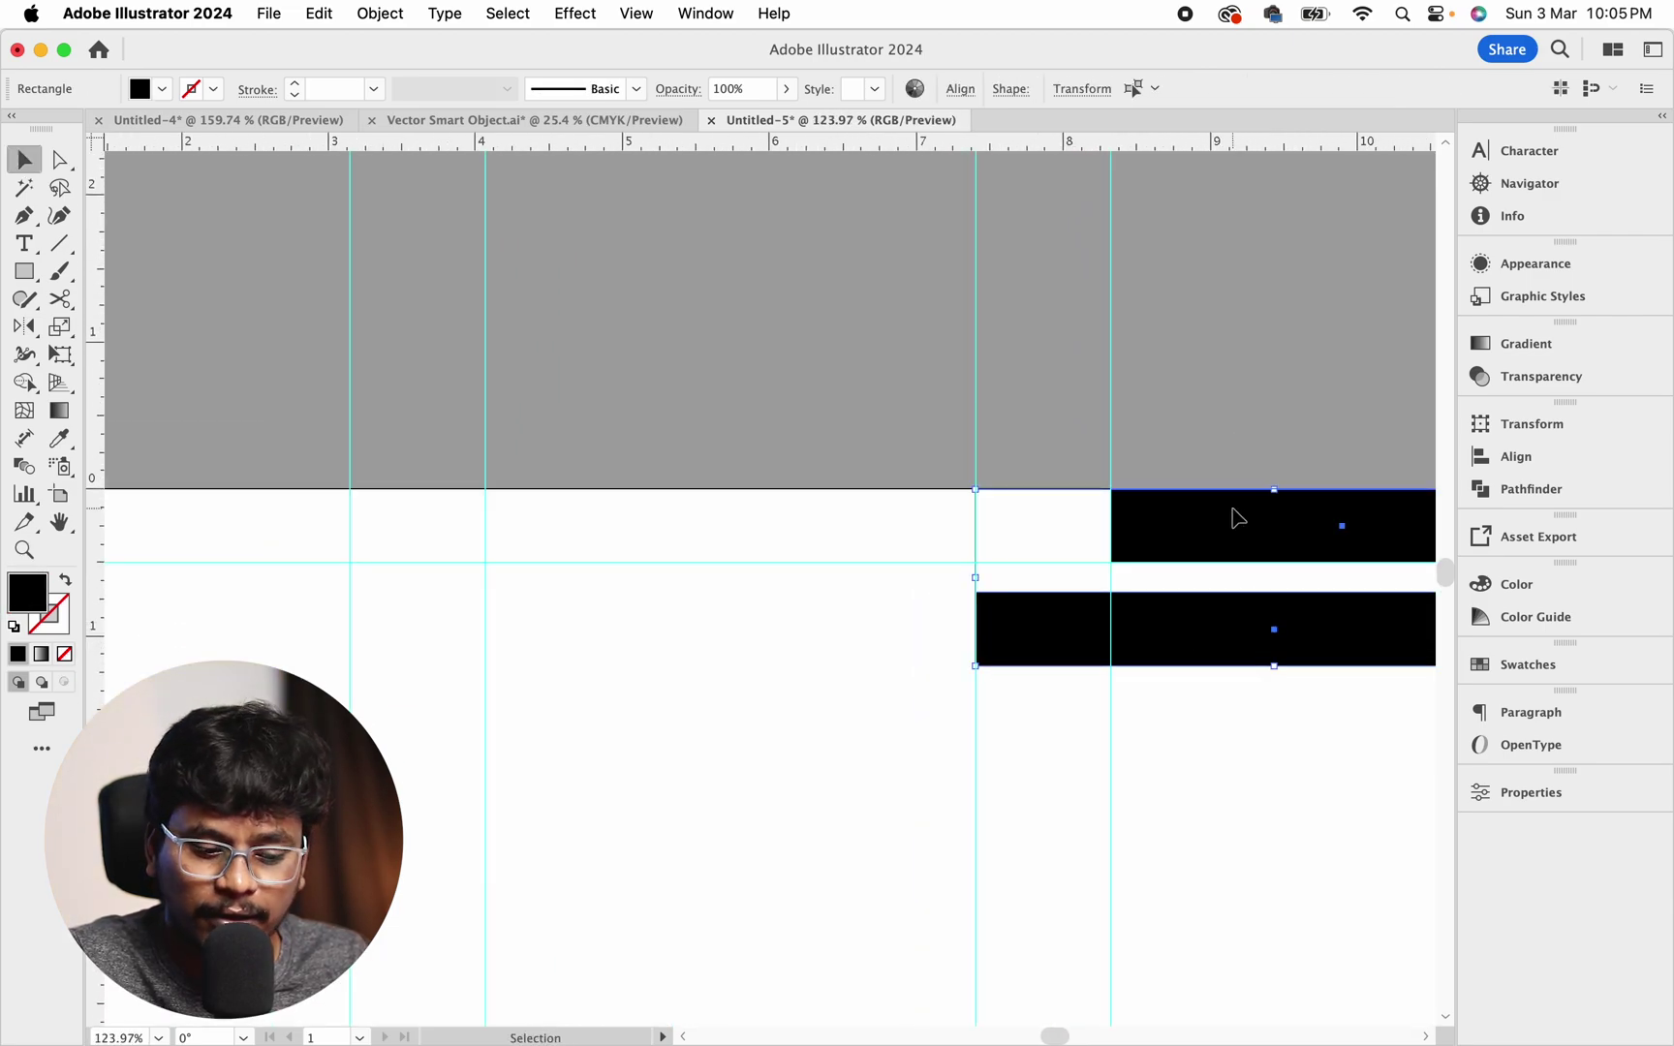
key(Delete)
key(z)
drag(1024, 526, 885, 539)
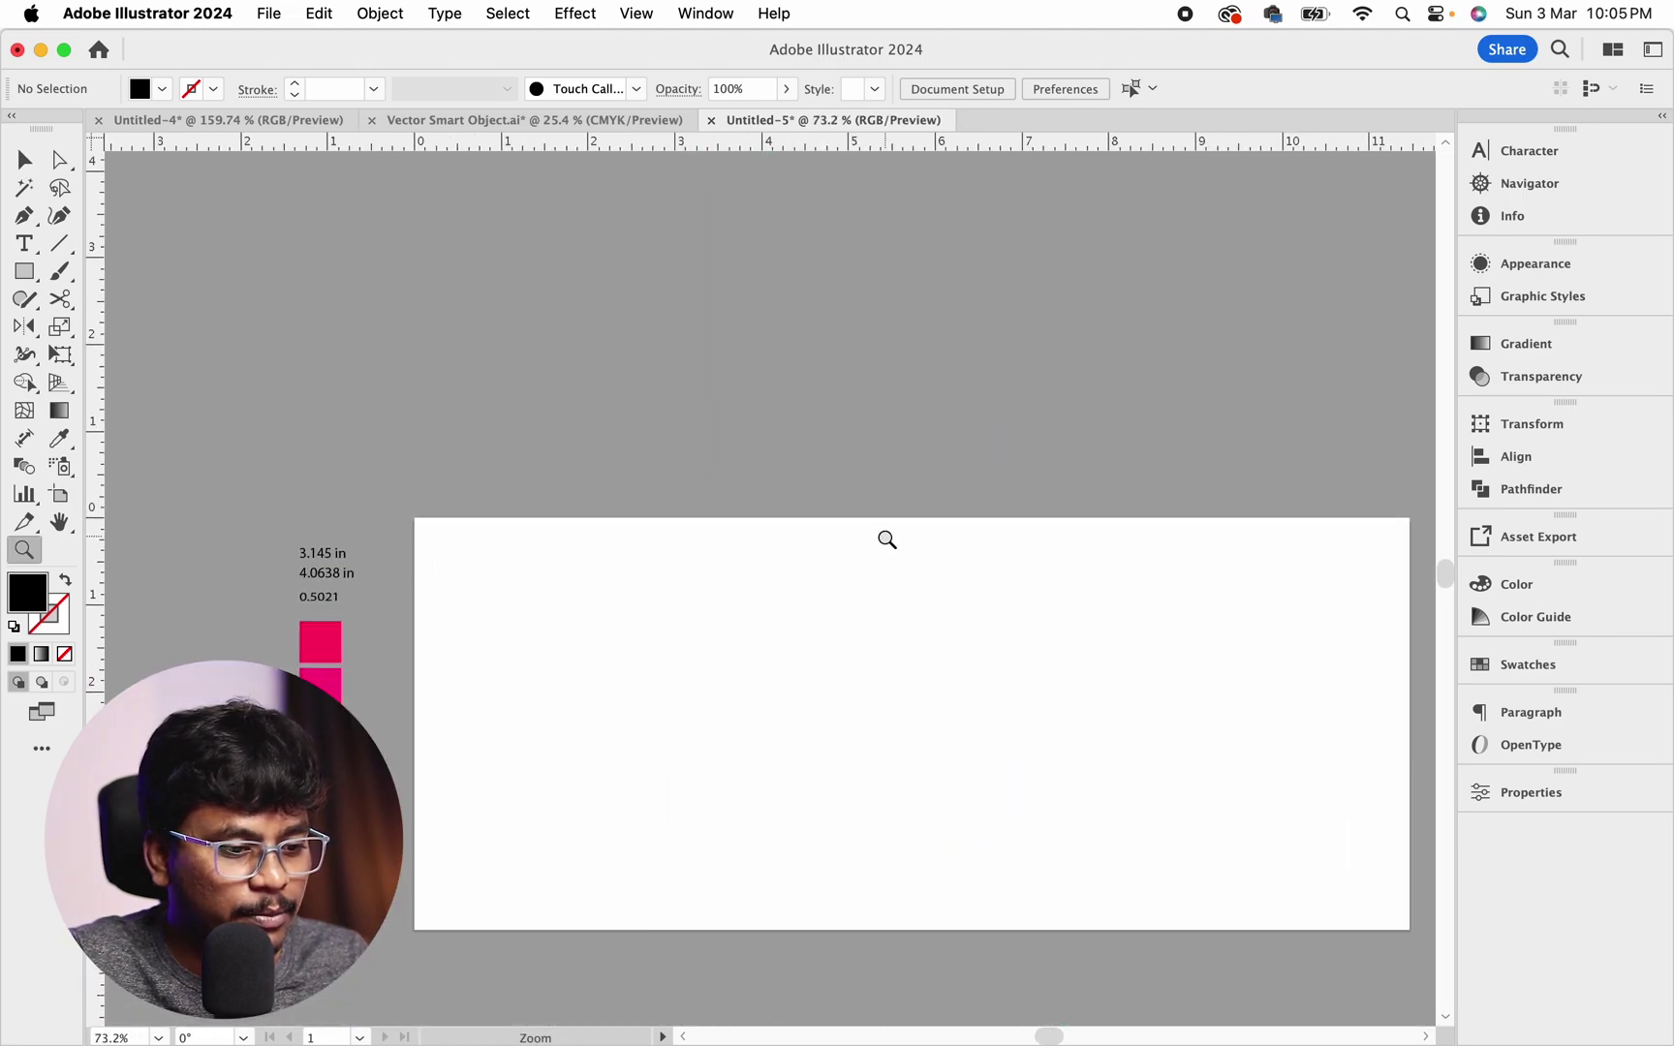
key(v)
drag(656, 372, 929, 452)
shift+click(767, 450)
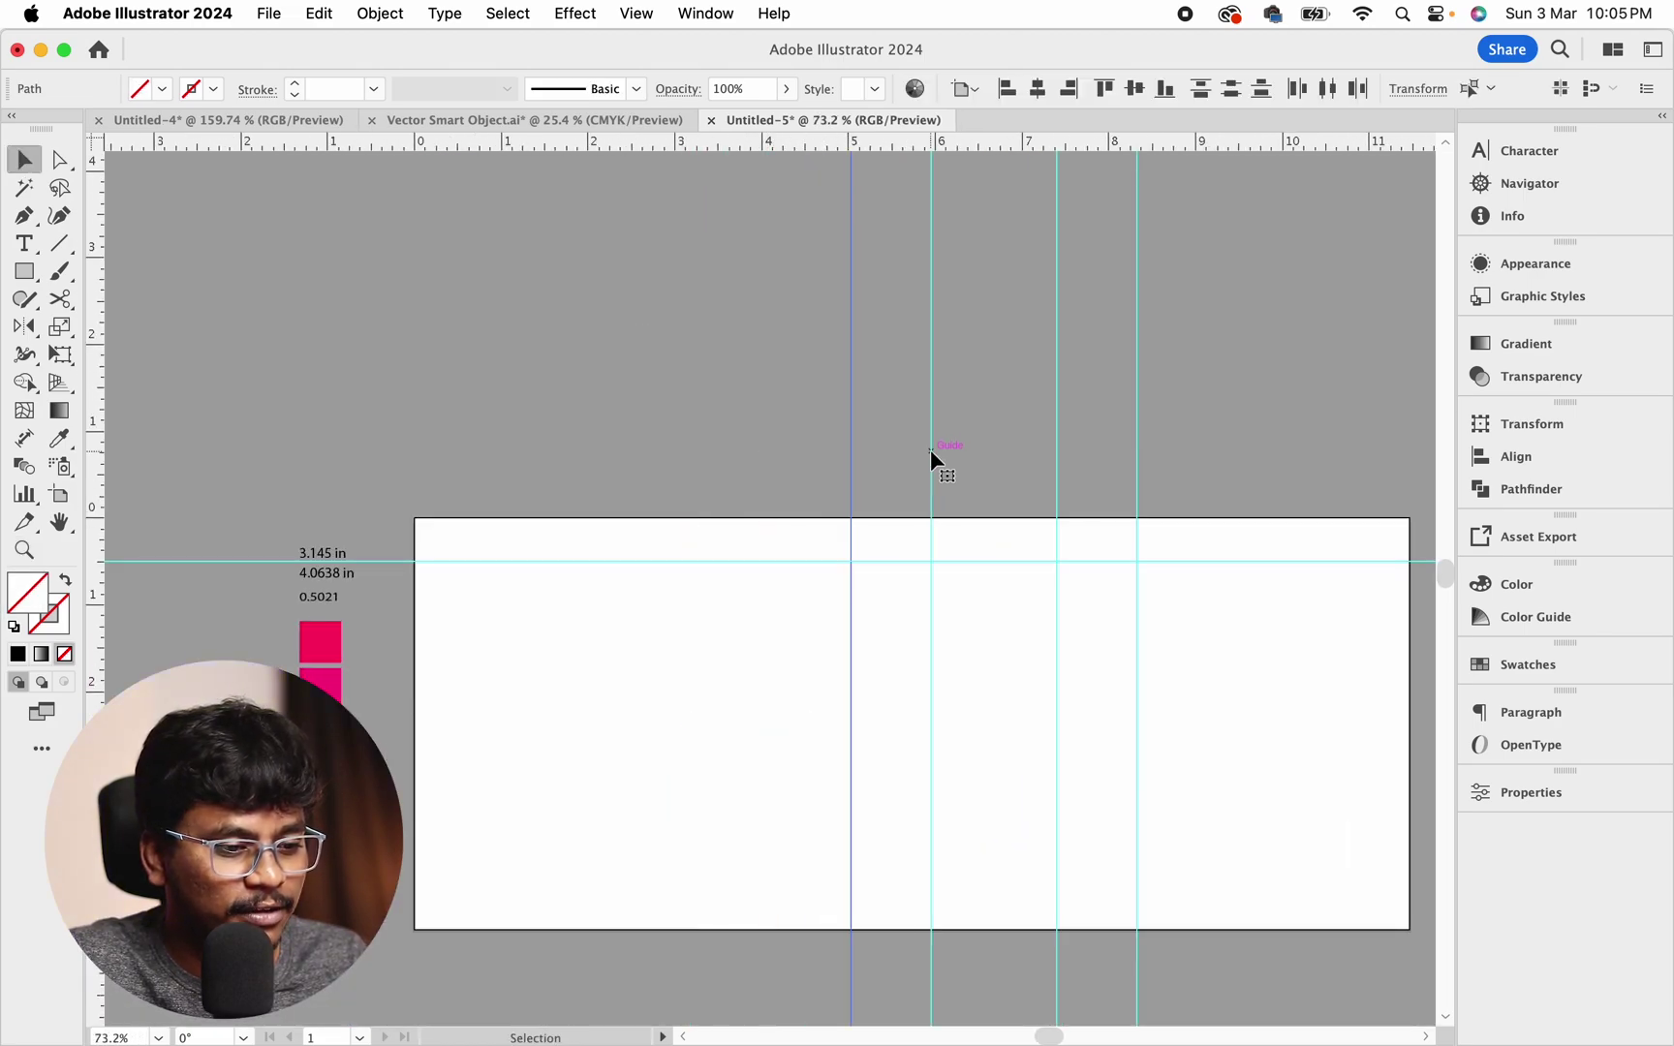
key(super+z)
Lock all the guides so they cannot be moved
click(920, 451)
right_click(835, 330)
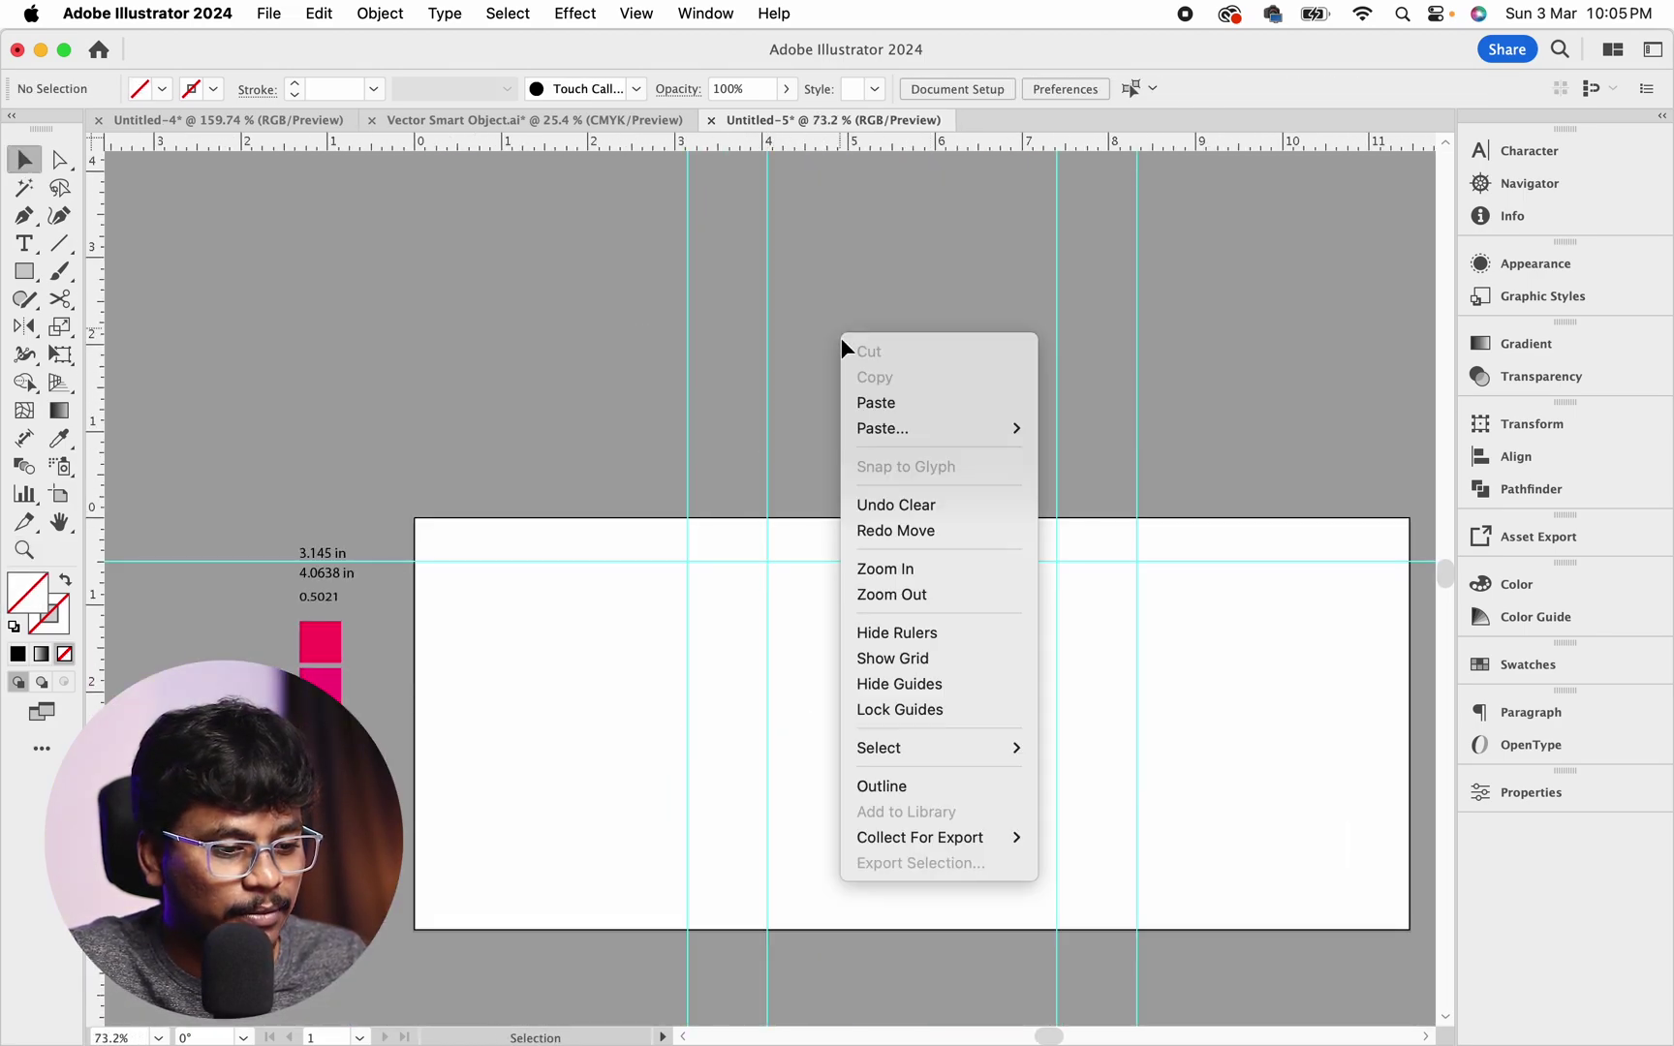
click(895, 718)
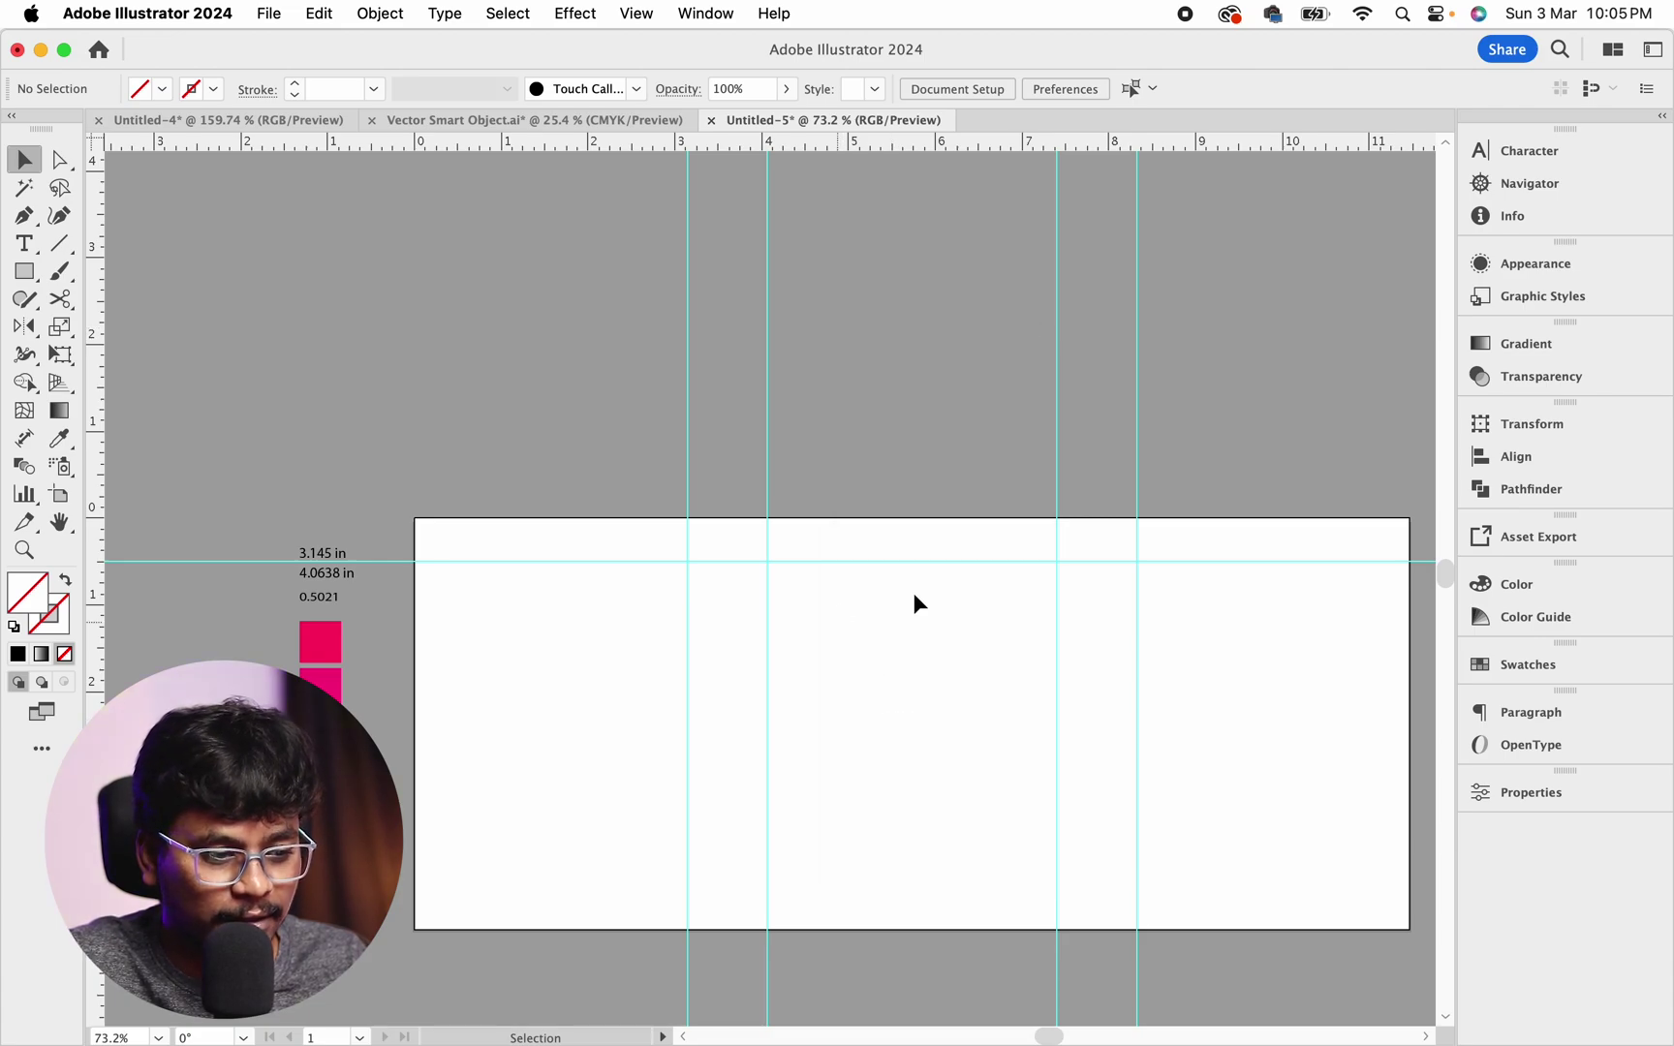
Draw a rectangle that covers the entire artboard from its upper-left to its lower-right corner
key(super+space)
drag(886, 590, 945, 590)
drag(490, 431, 844, 652)
key(super+space)
drag(755, 621, 572, 591)
drag(615, 498, 596, 530)
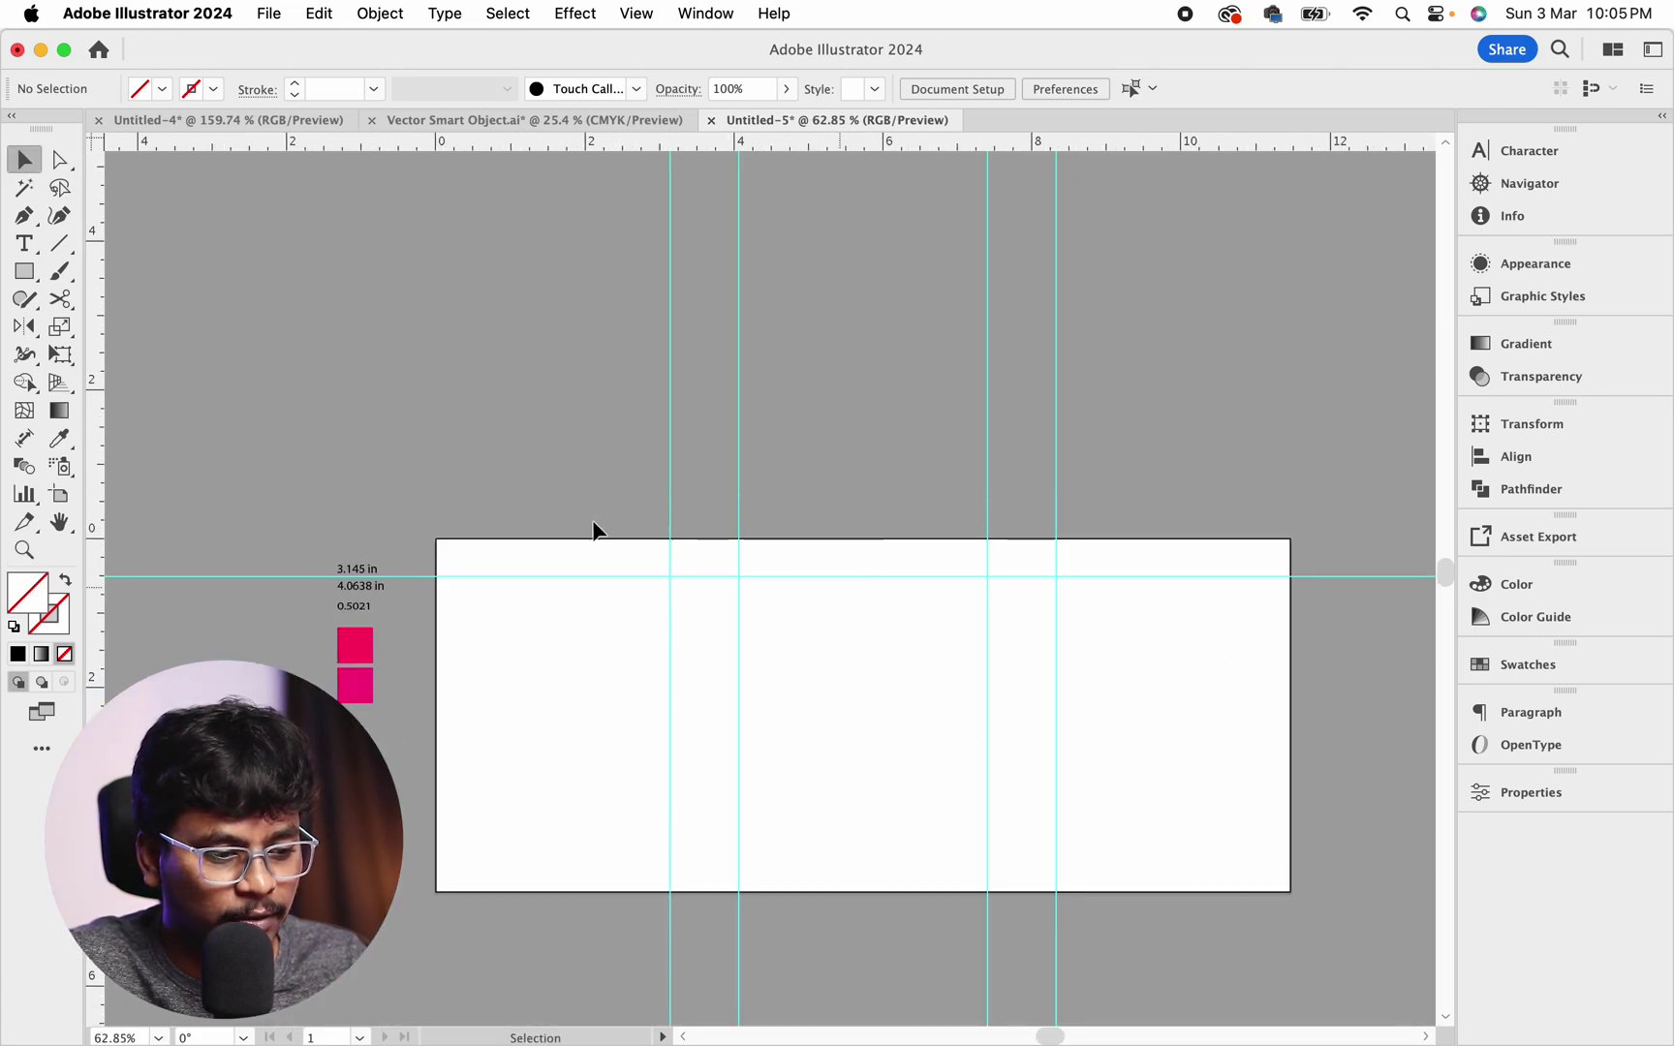
scroll(698, 691, up, 2)
key(m)
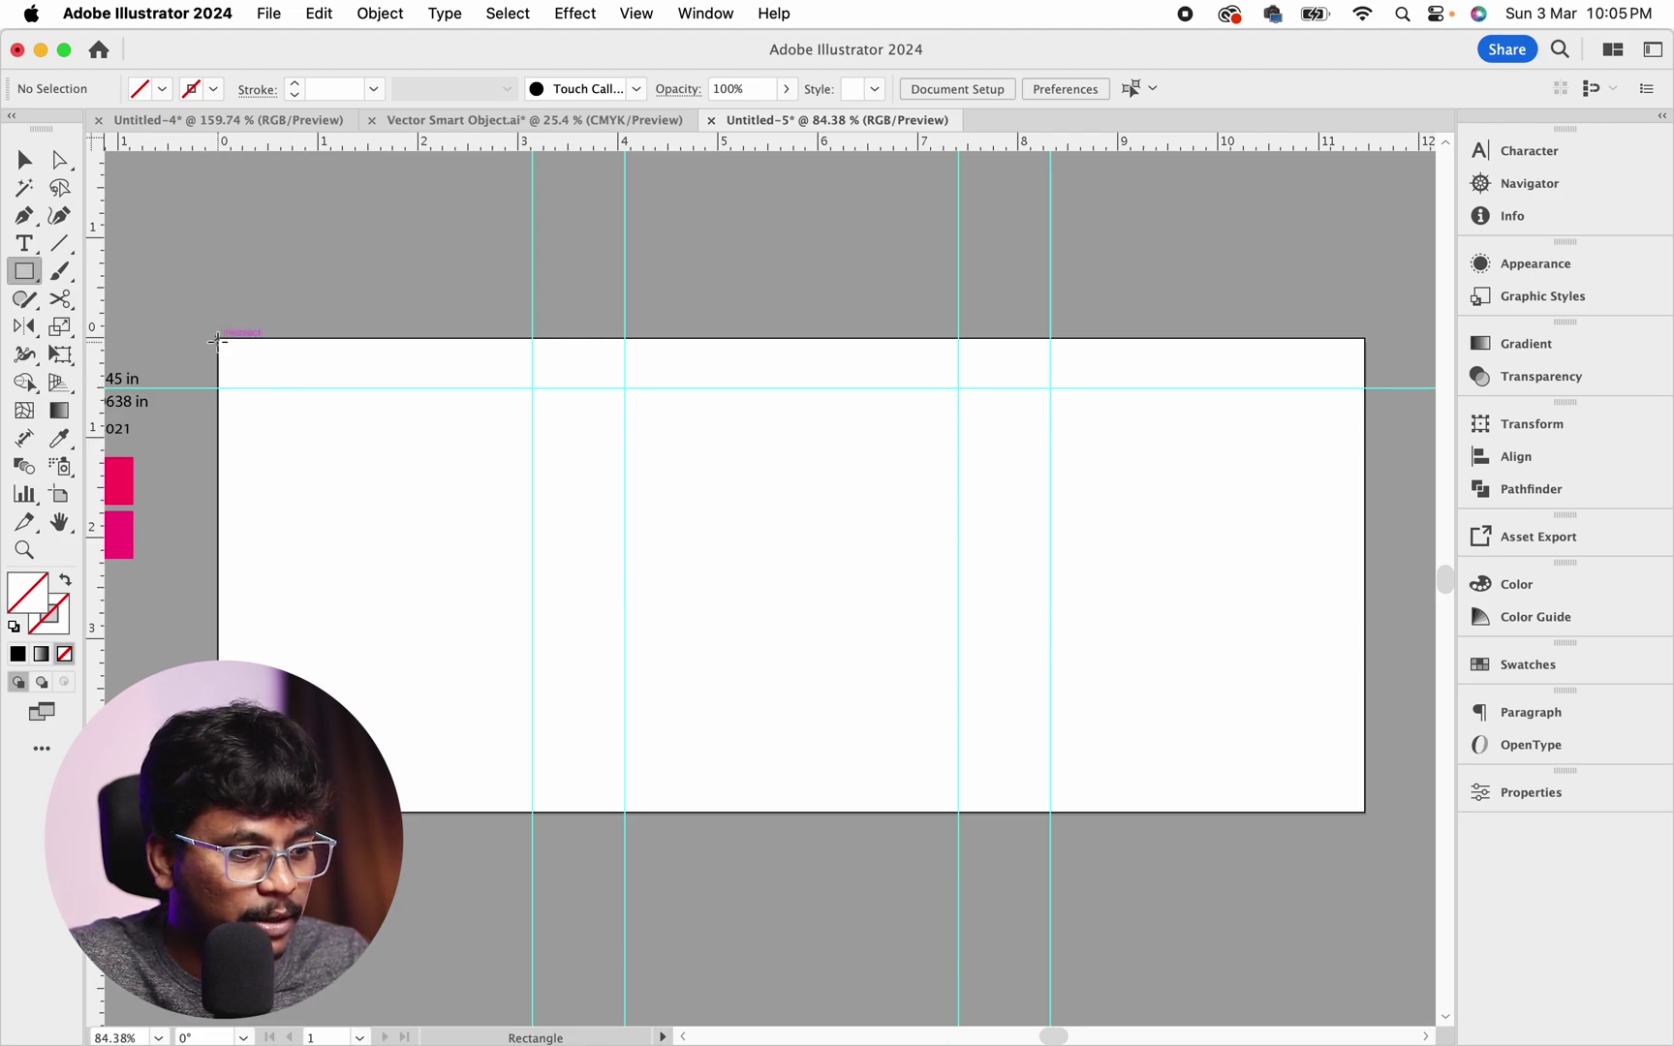
drag(231, 352, 1355, 807)
drag(1367, 813, 1365, 812)
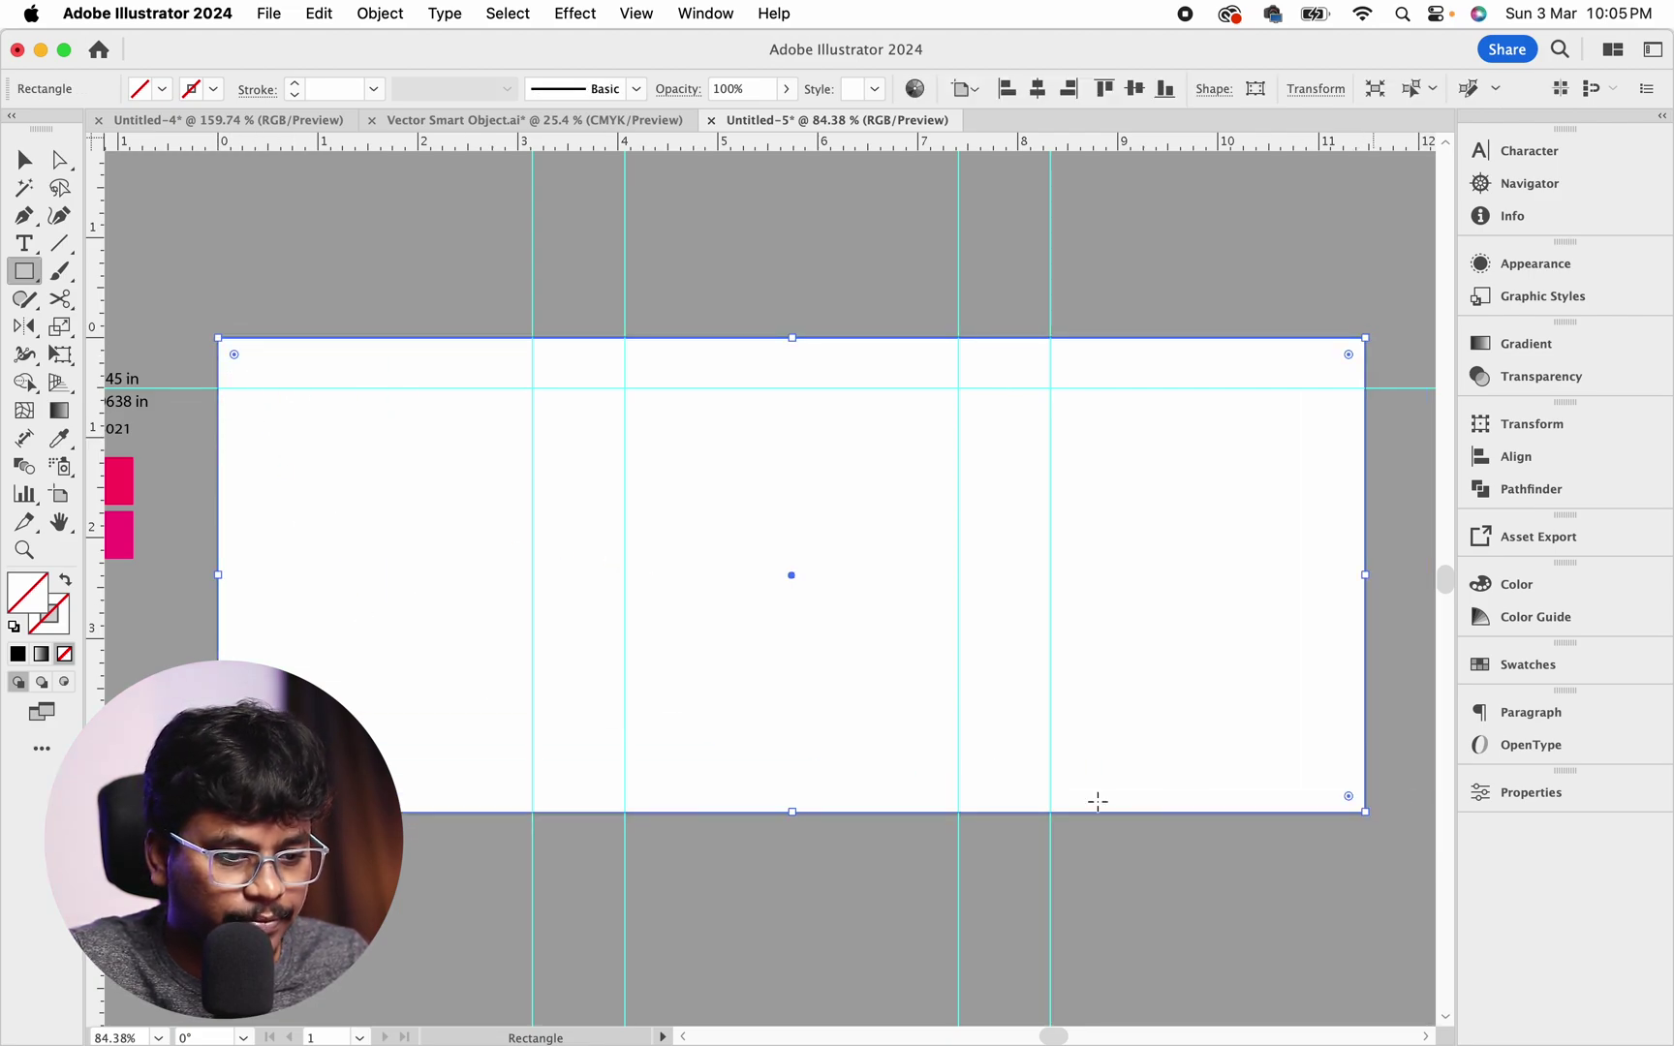
drag(1044, 687, 1016, 687)
key(i)
scroll(290, 474, left, 5)
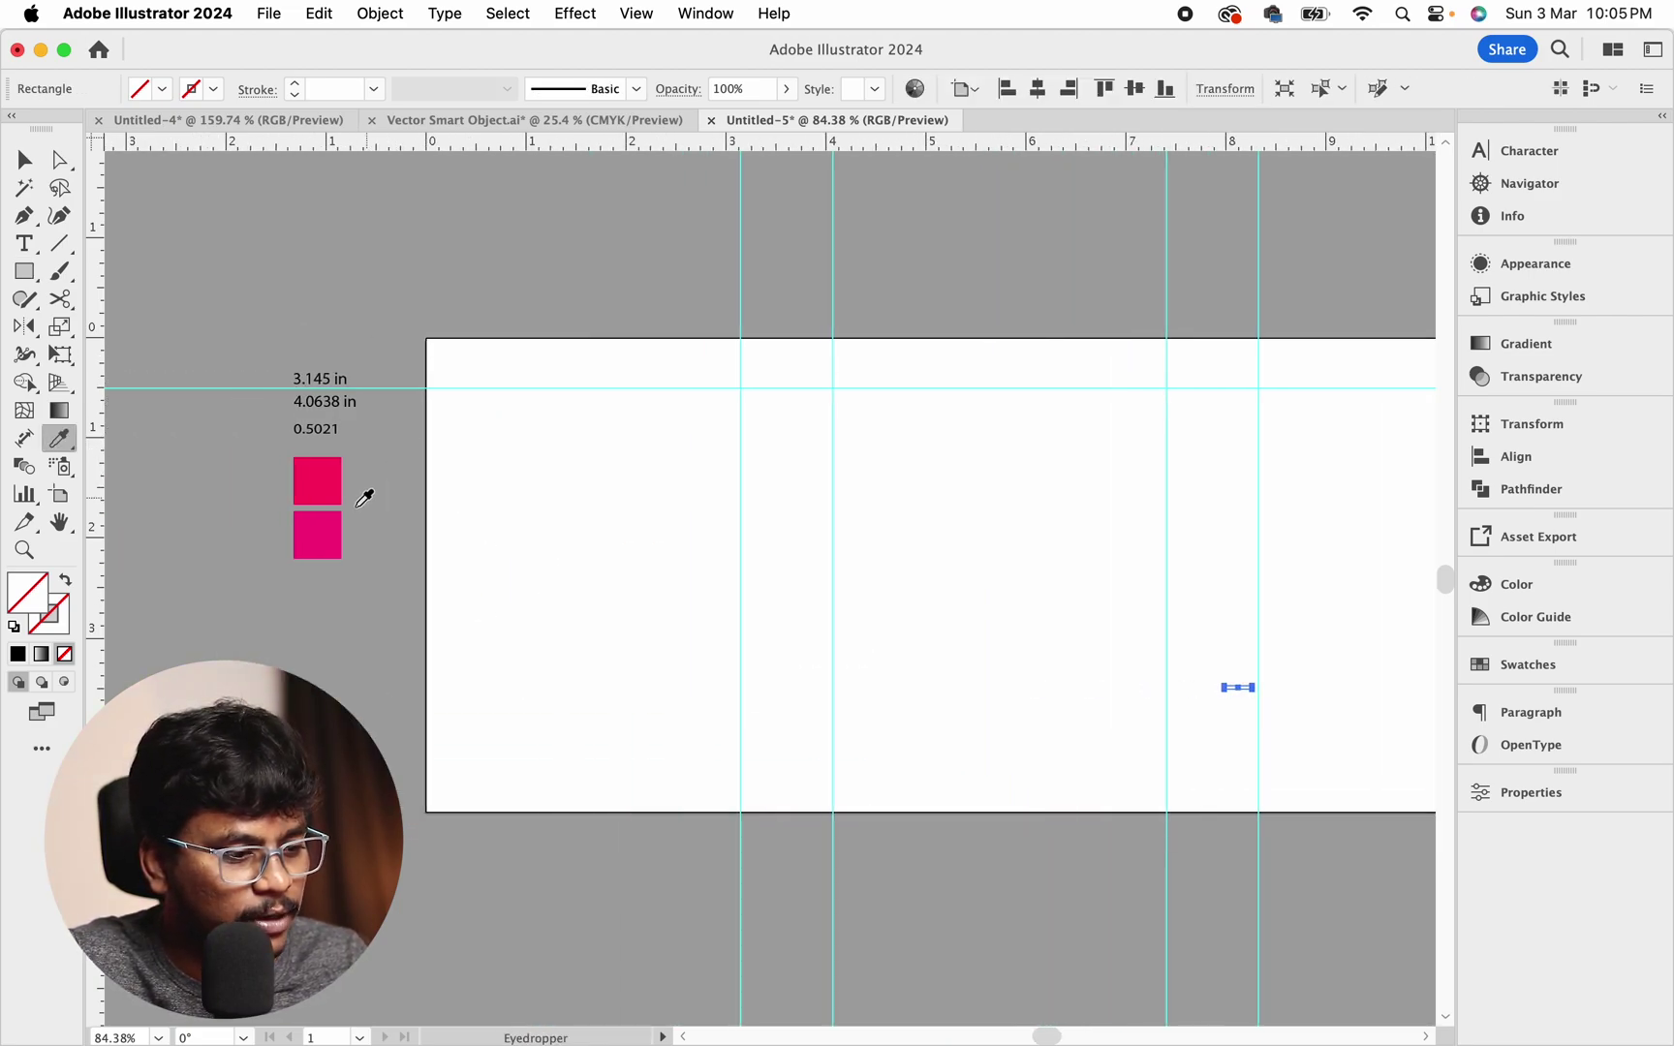
key(v)
click(328, 488)
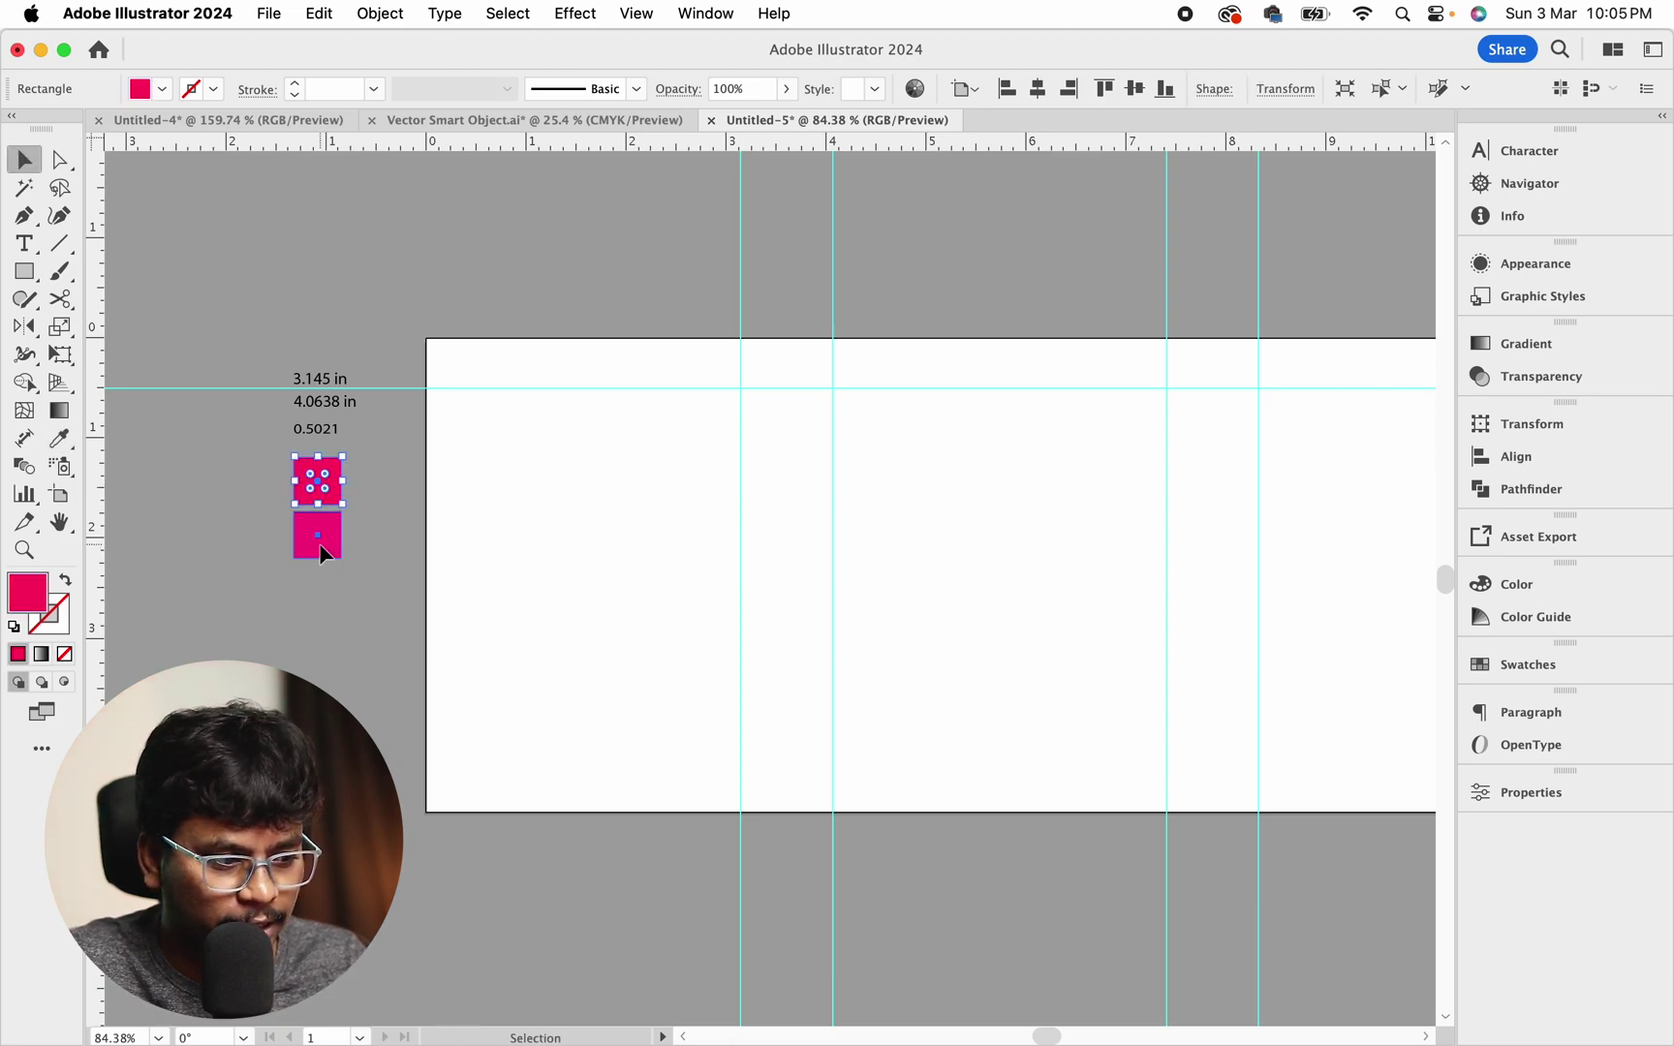
click(329, 477)
drag(351, 549, 236, 563)
Fill the artboard-sized rectangle with the upper pink-red swatch's colour using the Eyedropper
click(795, 516)
key(i)
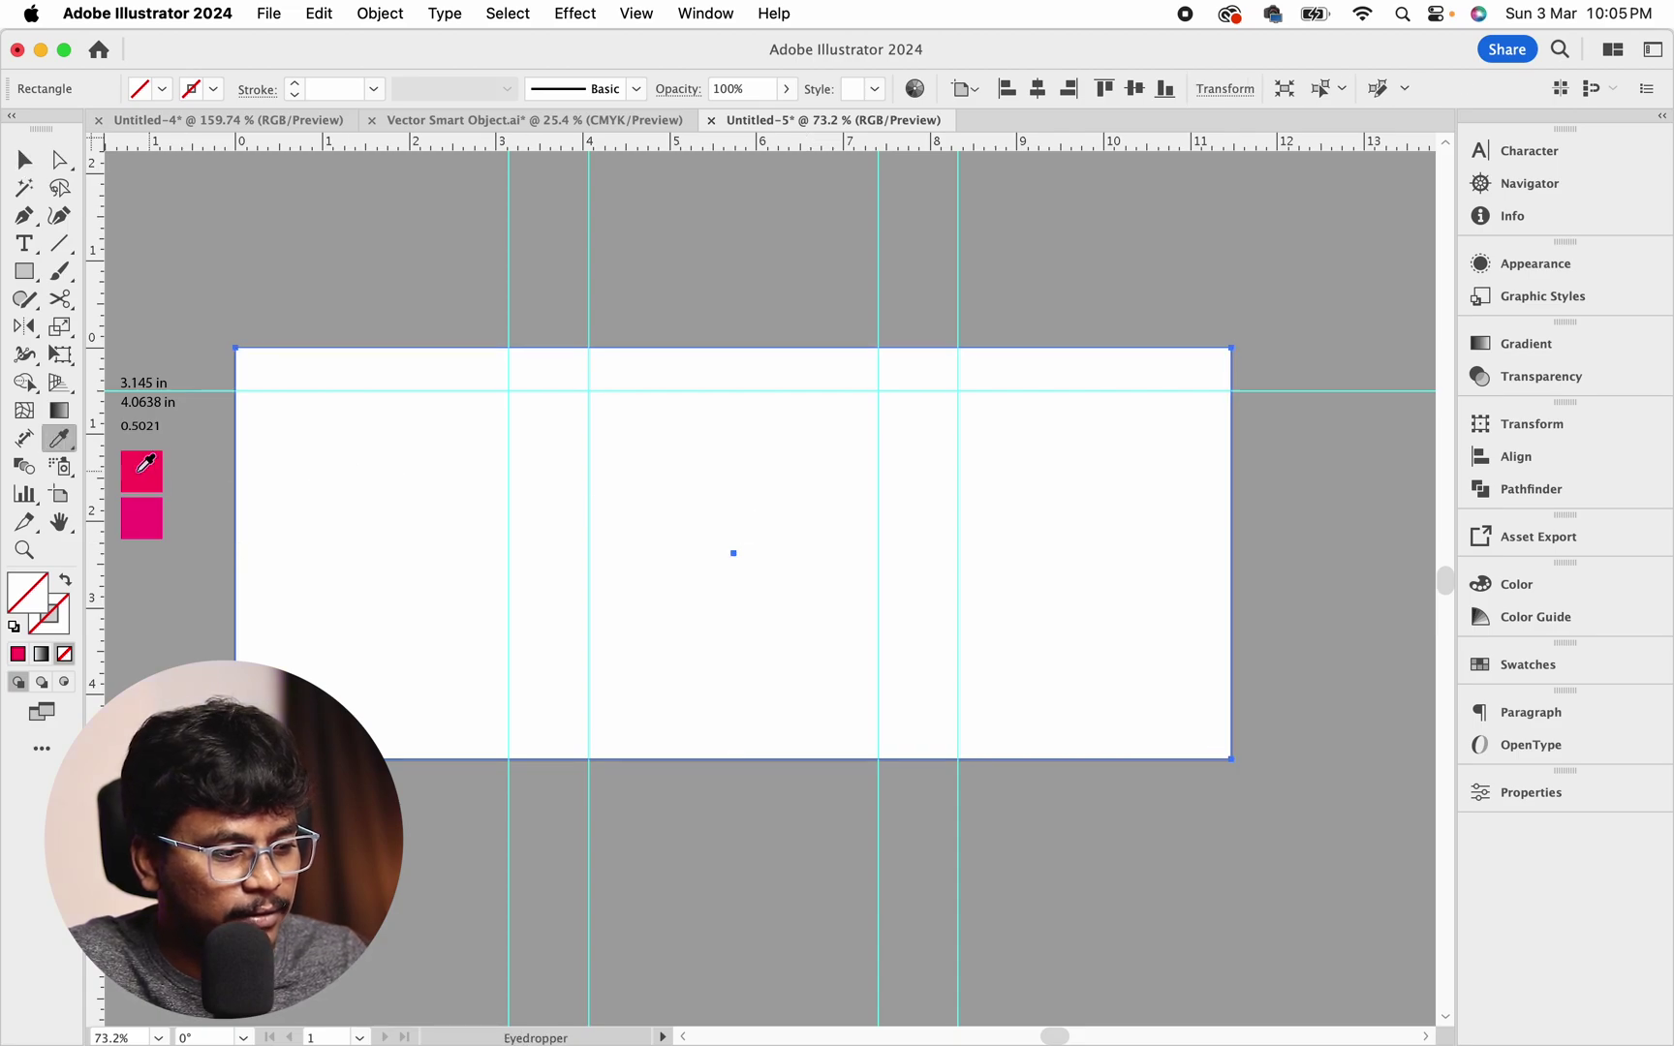
click(141, 465)
key(v)
click(361, 286)
scroll(422, 485, left, 3)
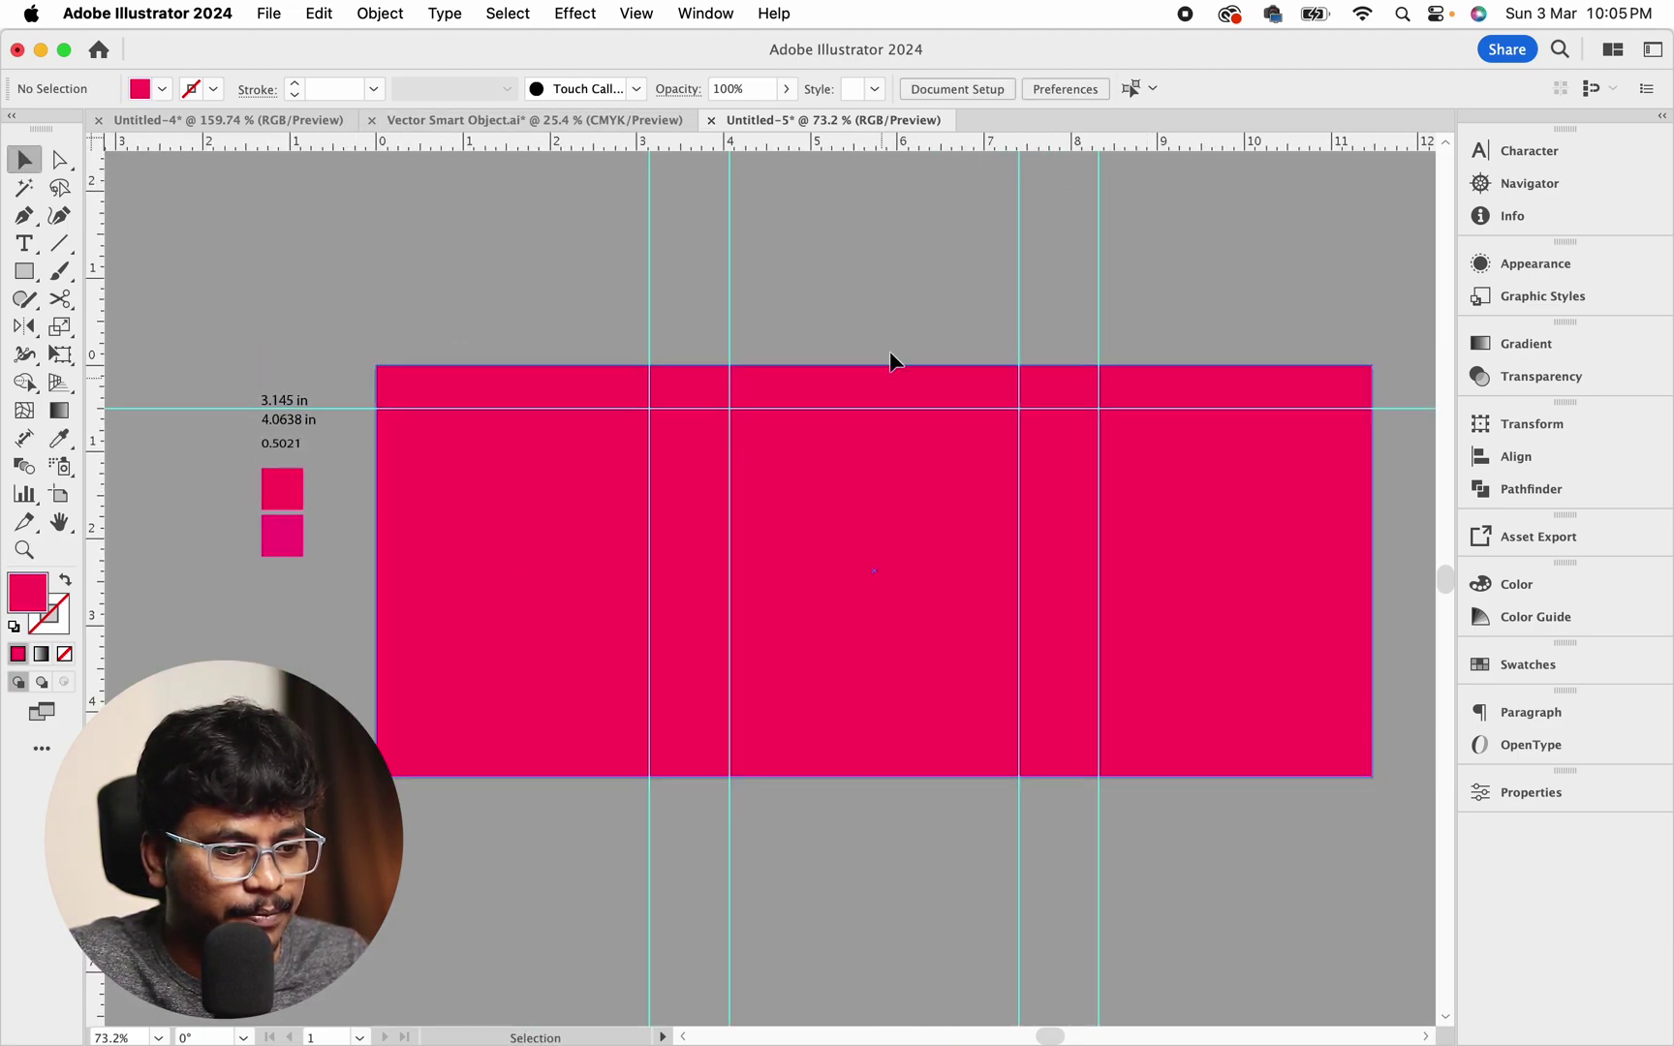
Set the background rectangle's alignment reference to the artboard and check the design with the guides temporarily hidden
click(912, 598)
click(1516, 457)
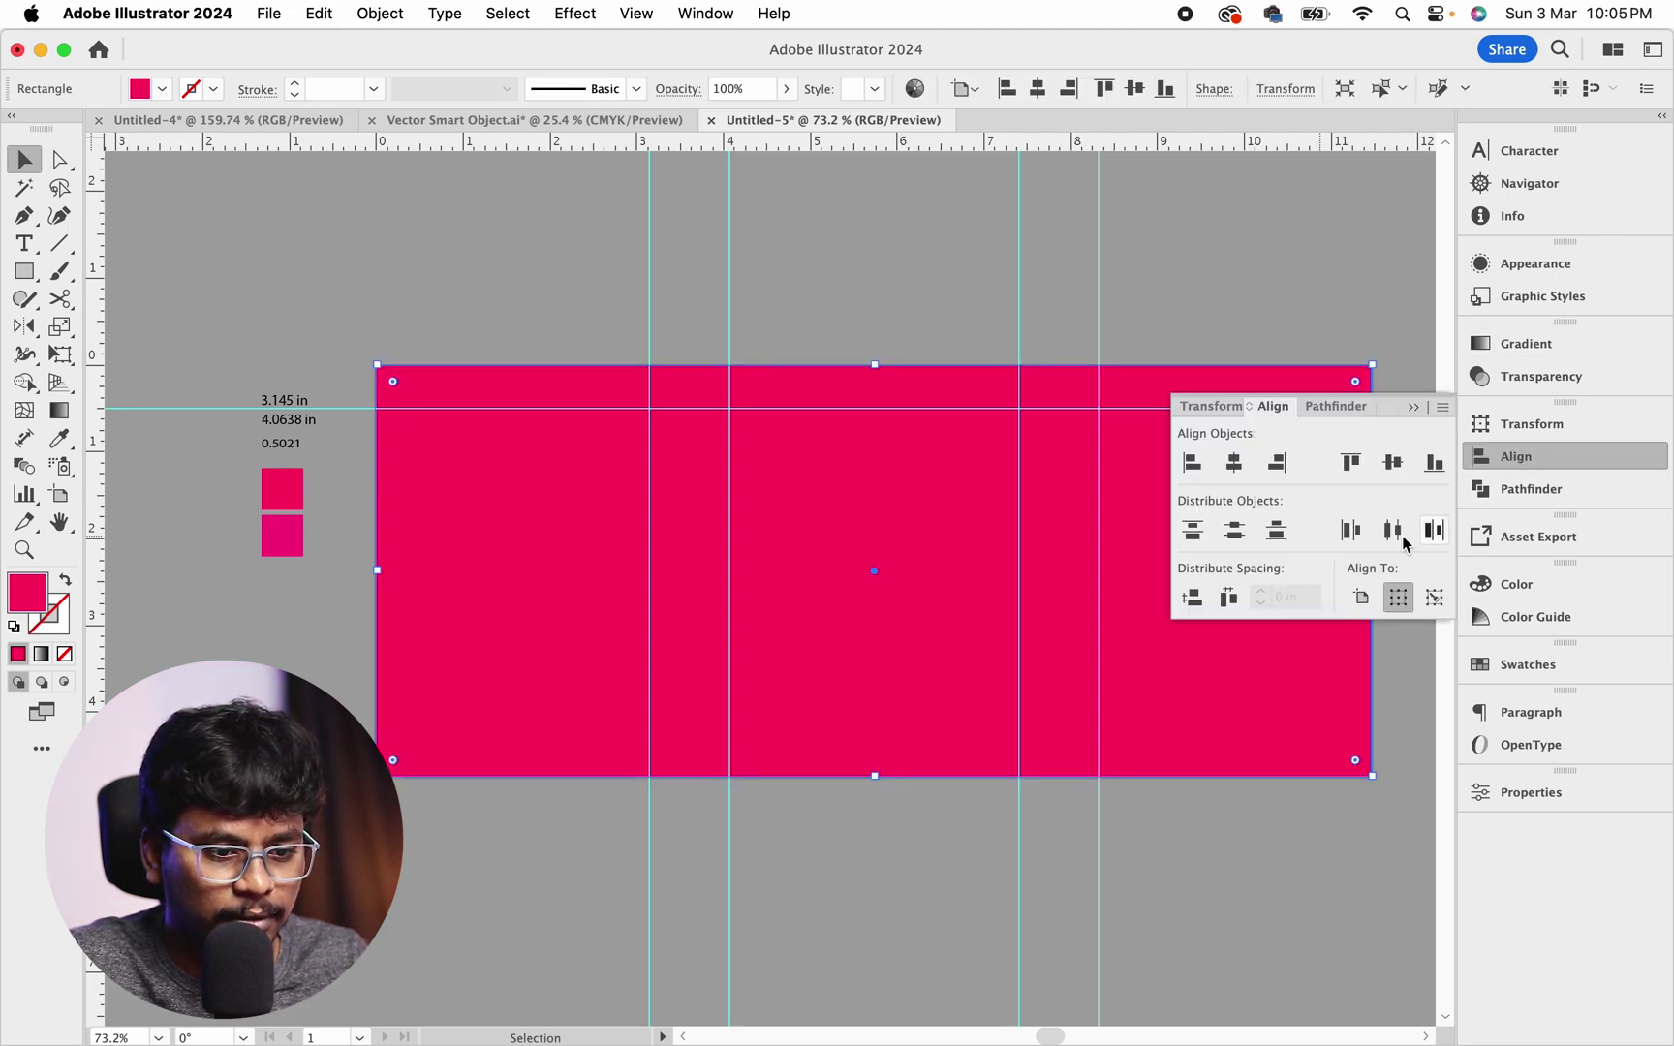
click(1299, 846)
key(super+semicolon)
key(z)
drag(849, 722, 714, 627)
key(super+semicolon)
key(v)
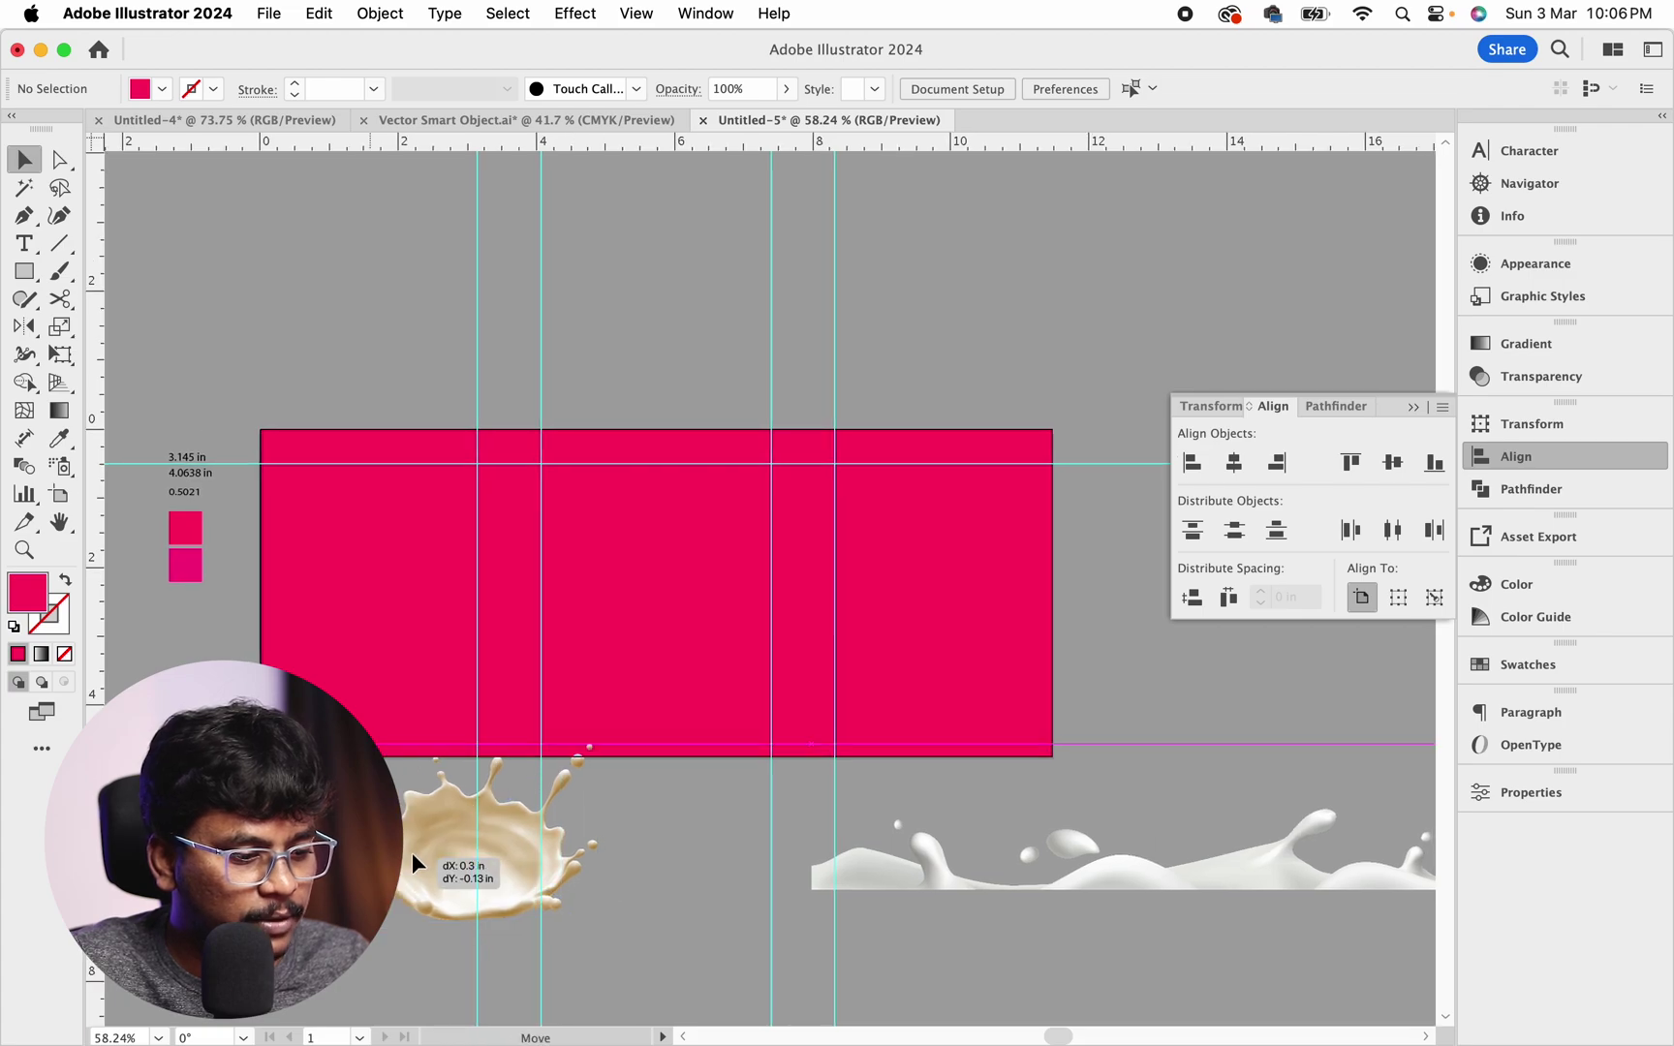
Move the milk splash image off the background to the empty area below the artboard's lower-left corner
click(416, 859)
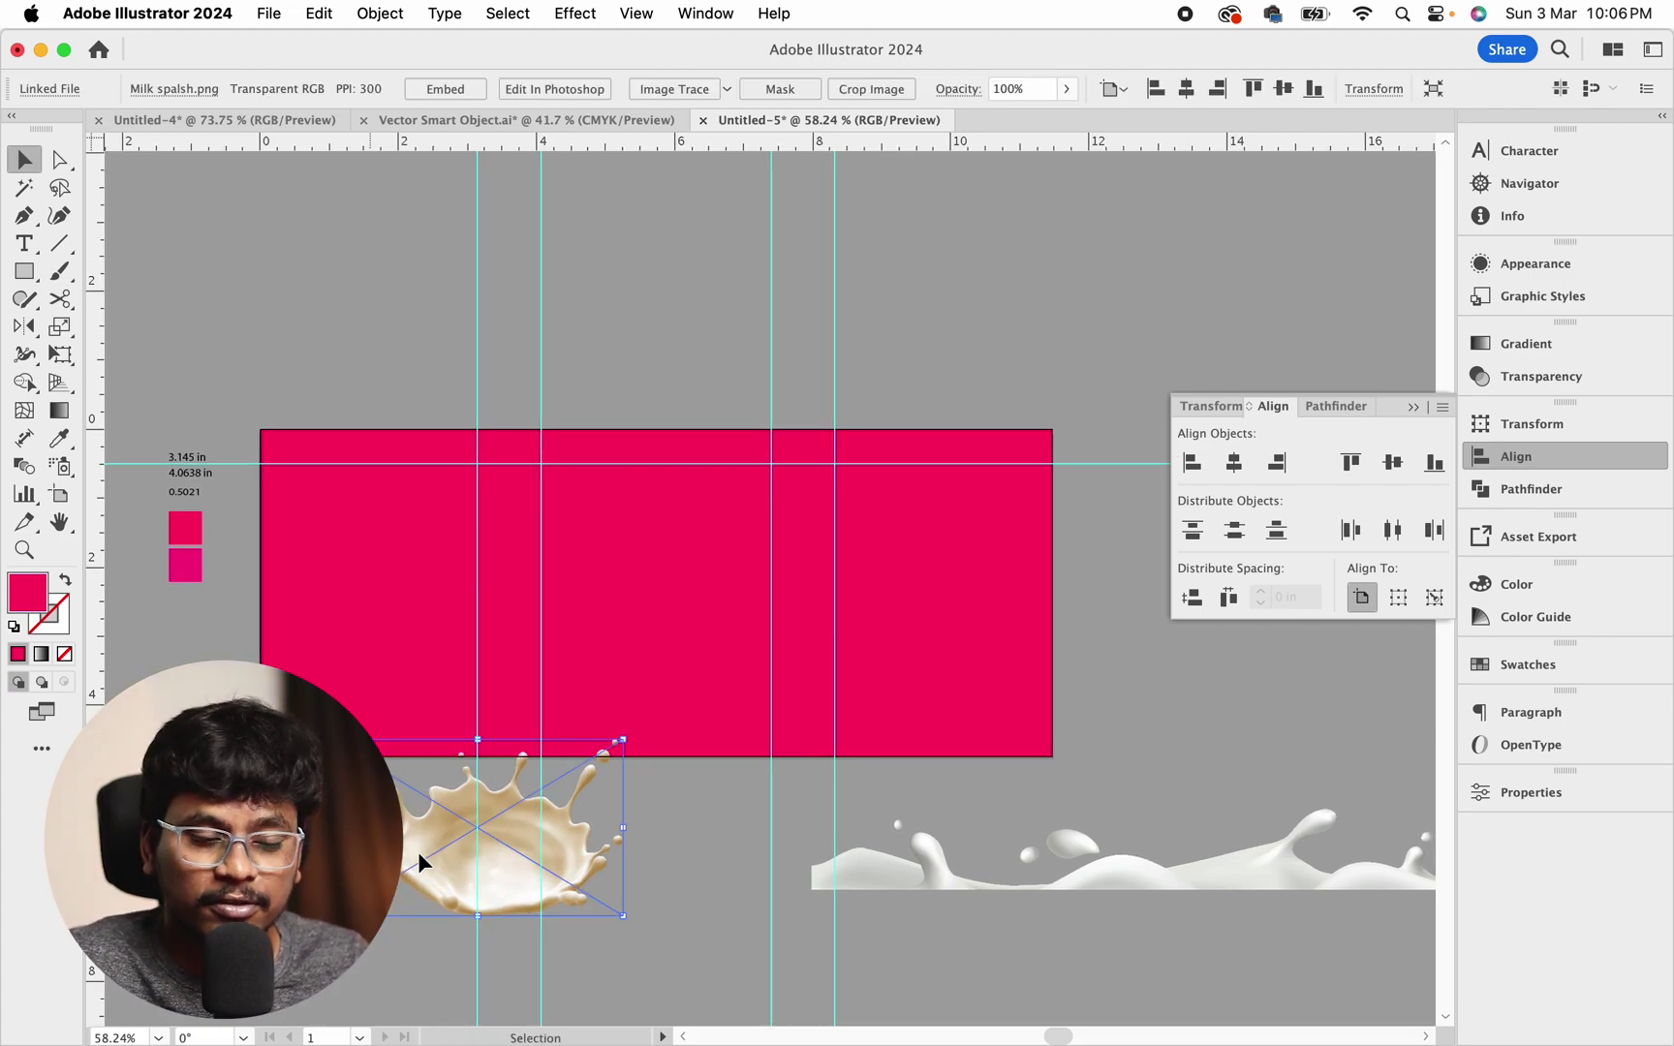
drag(493, 837, 599, 667)
drag(677, 721, 527, 841)
Align the Milk wave.png image to the artboard's left and bottom edges
drag(1170, 718, 1031, 786)
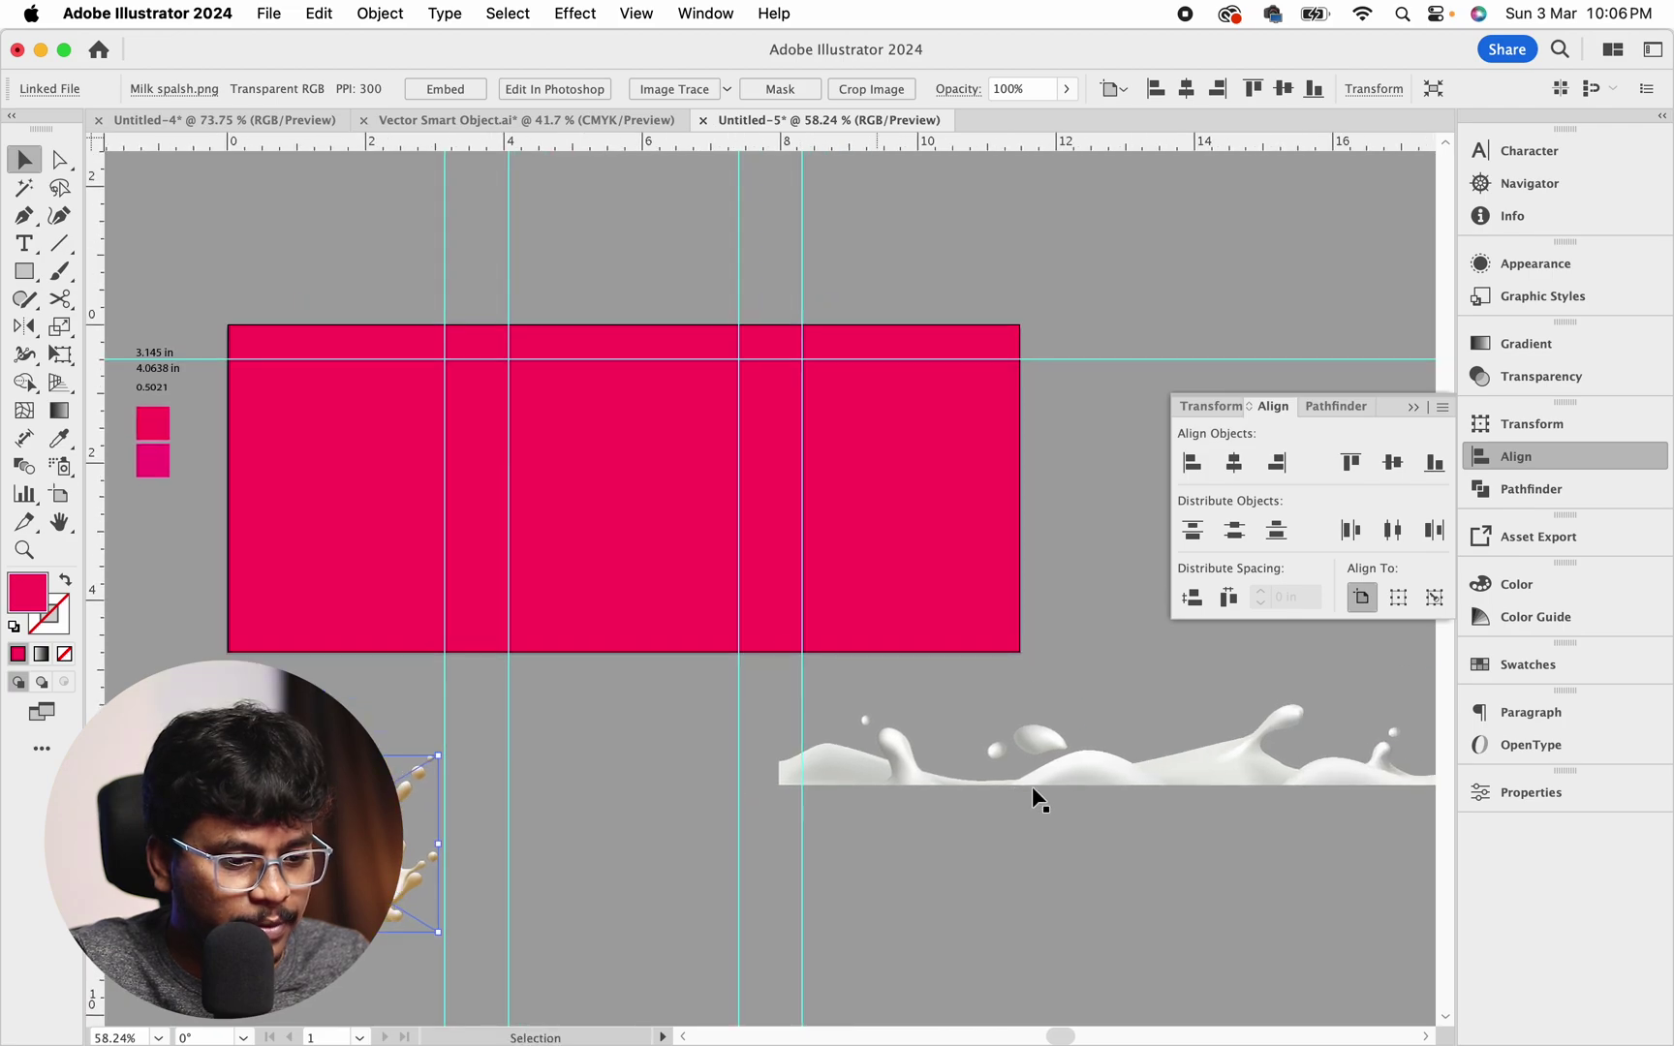
click(1032, 783)
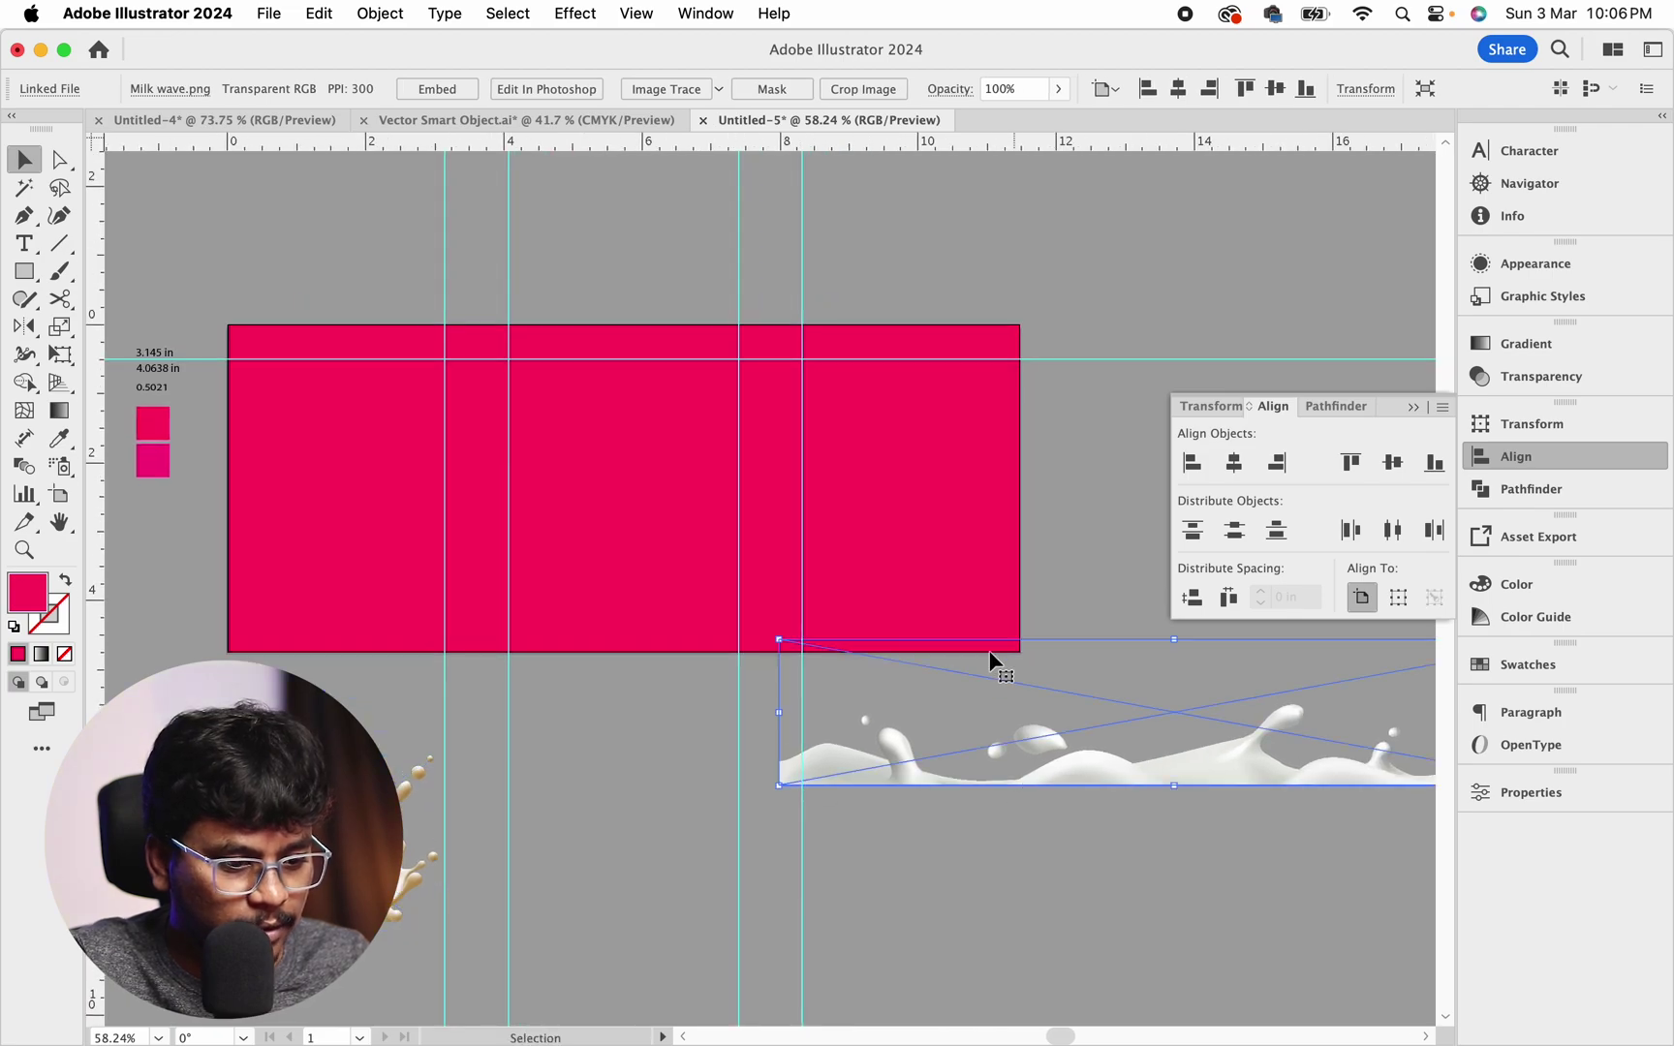
click(1146, 90)
click(1305, 88)
Enlarge the milk wave past the artboard's right edge and shift it slightly below the bottom edge
scroll(619, 545, up, 3)
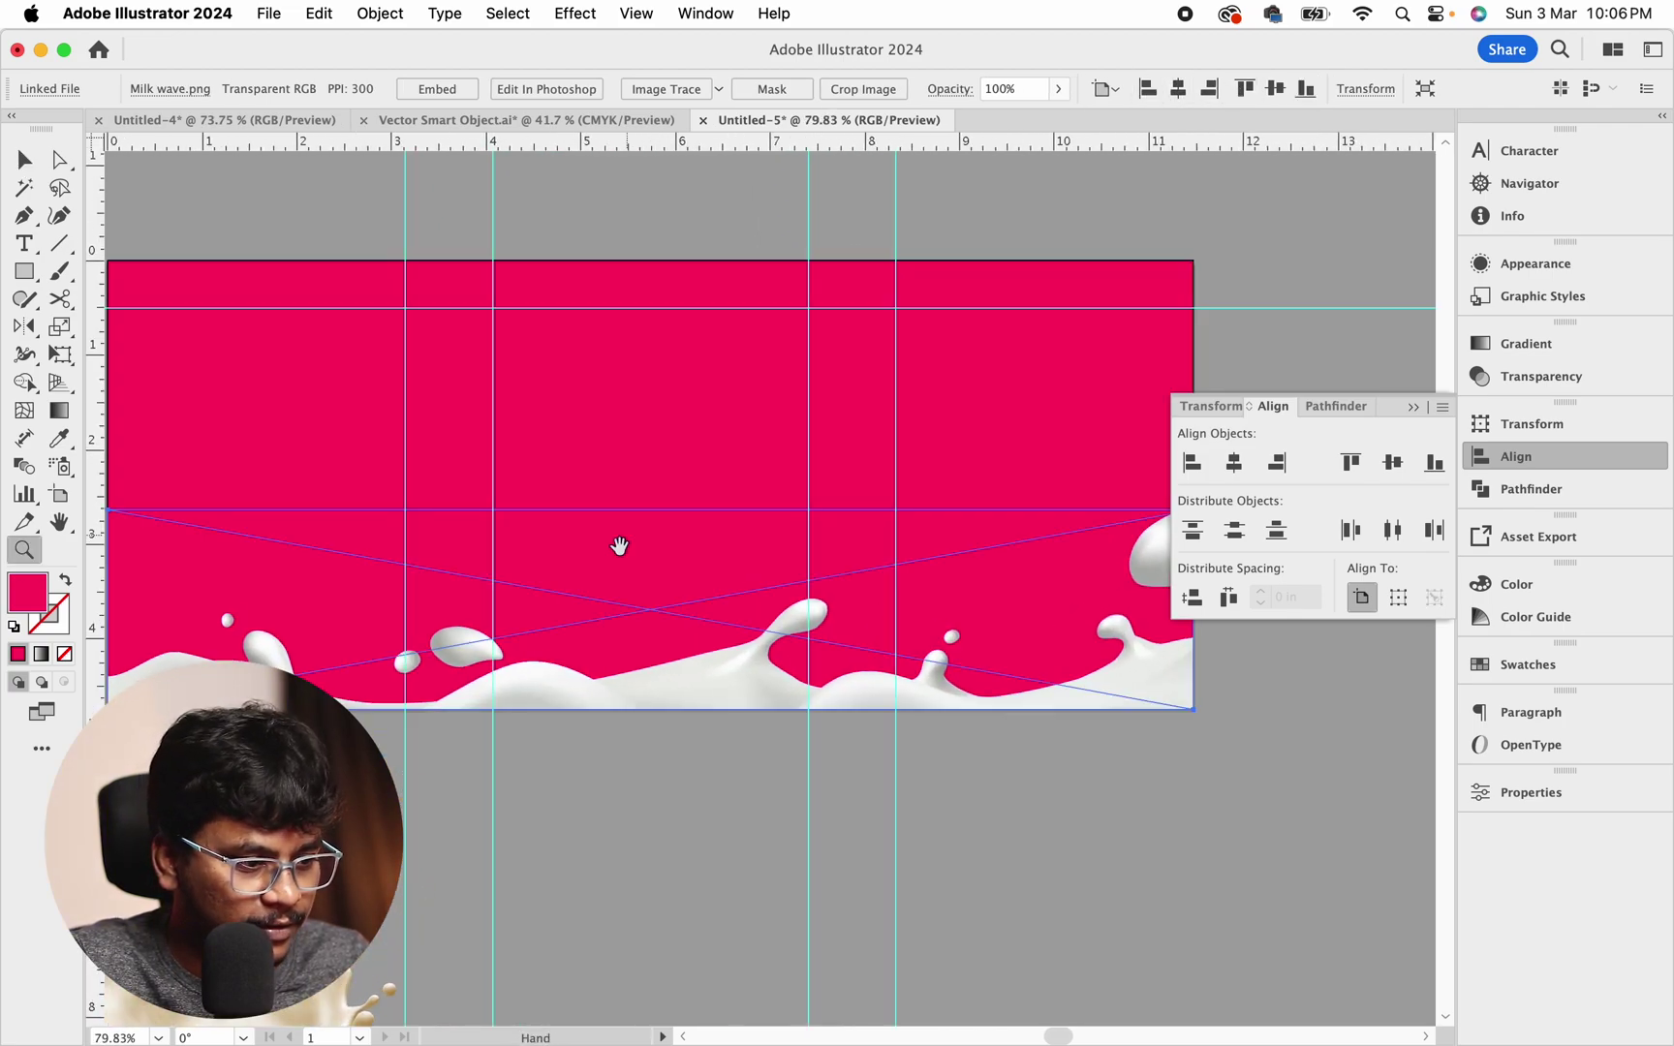
scroll(620, 545, up, 2)
key(Tab)
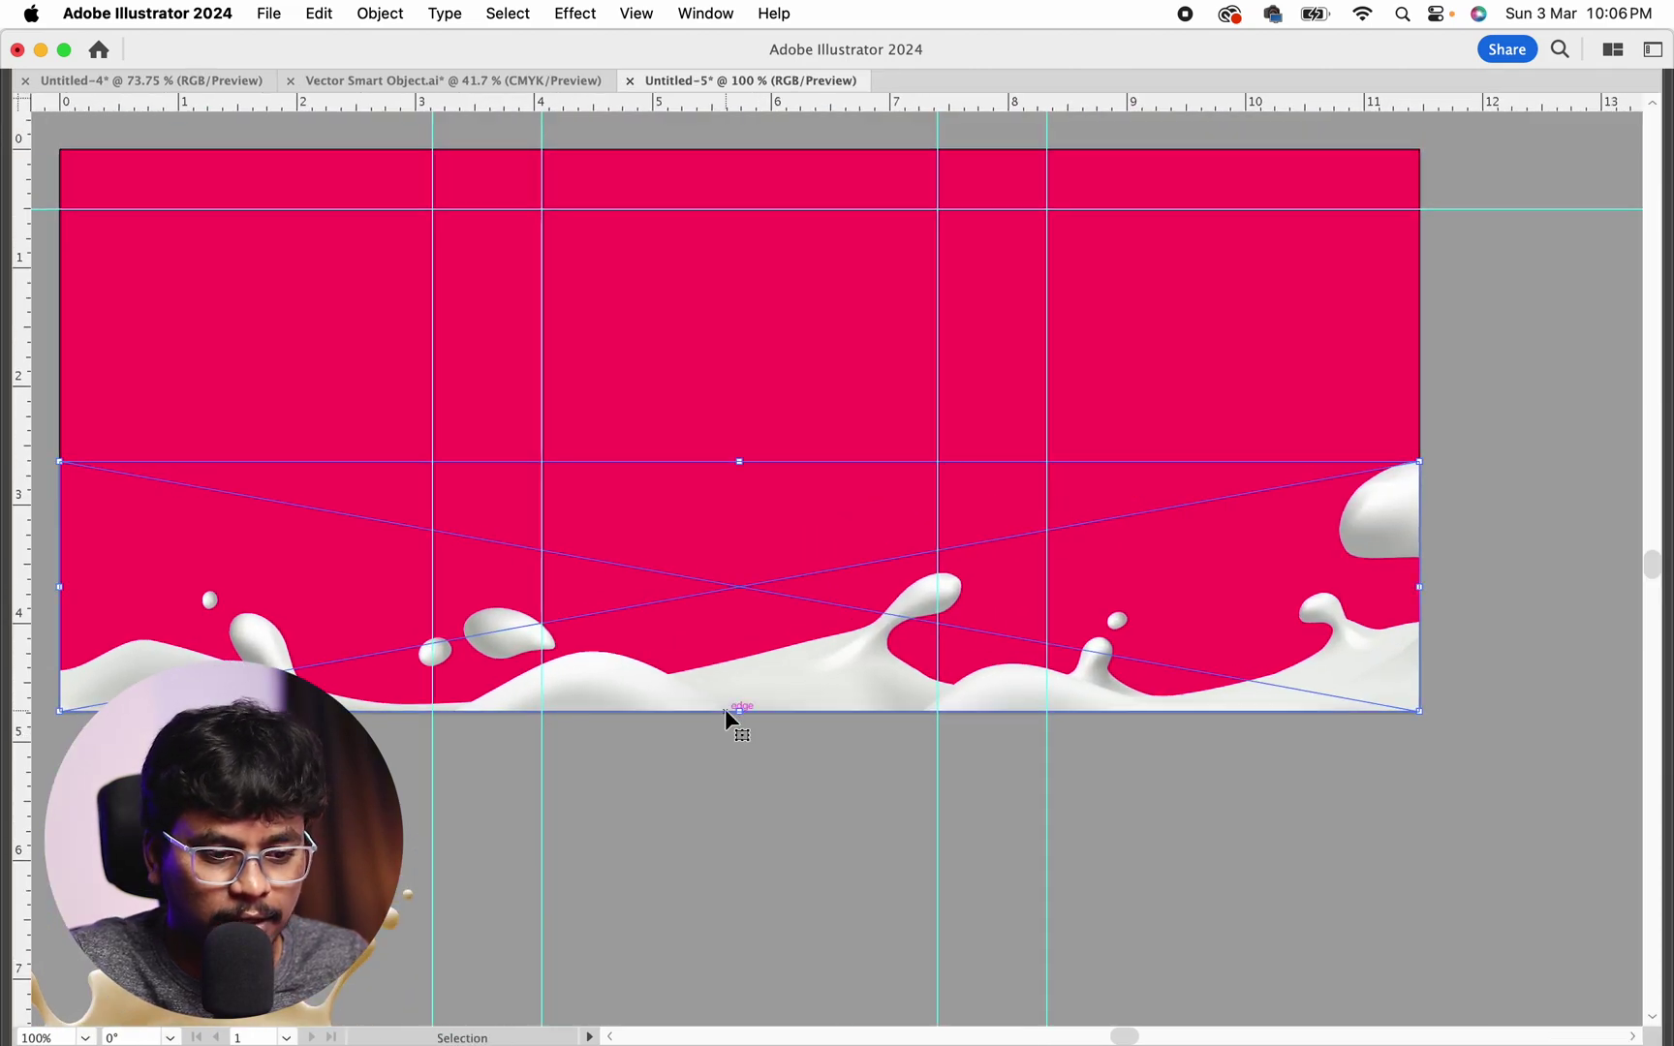
key(z)
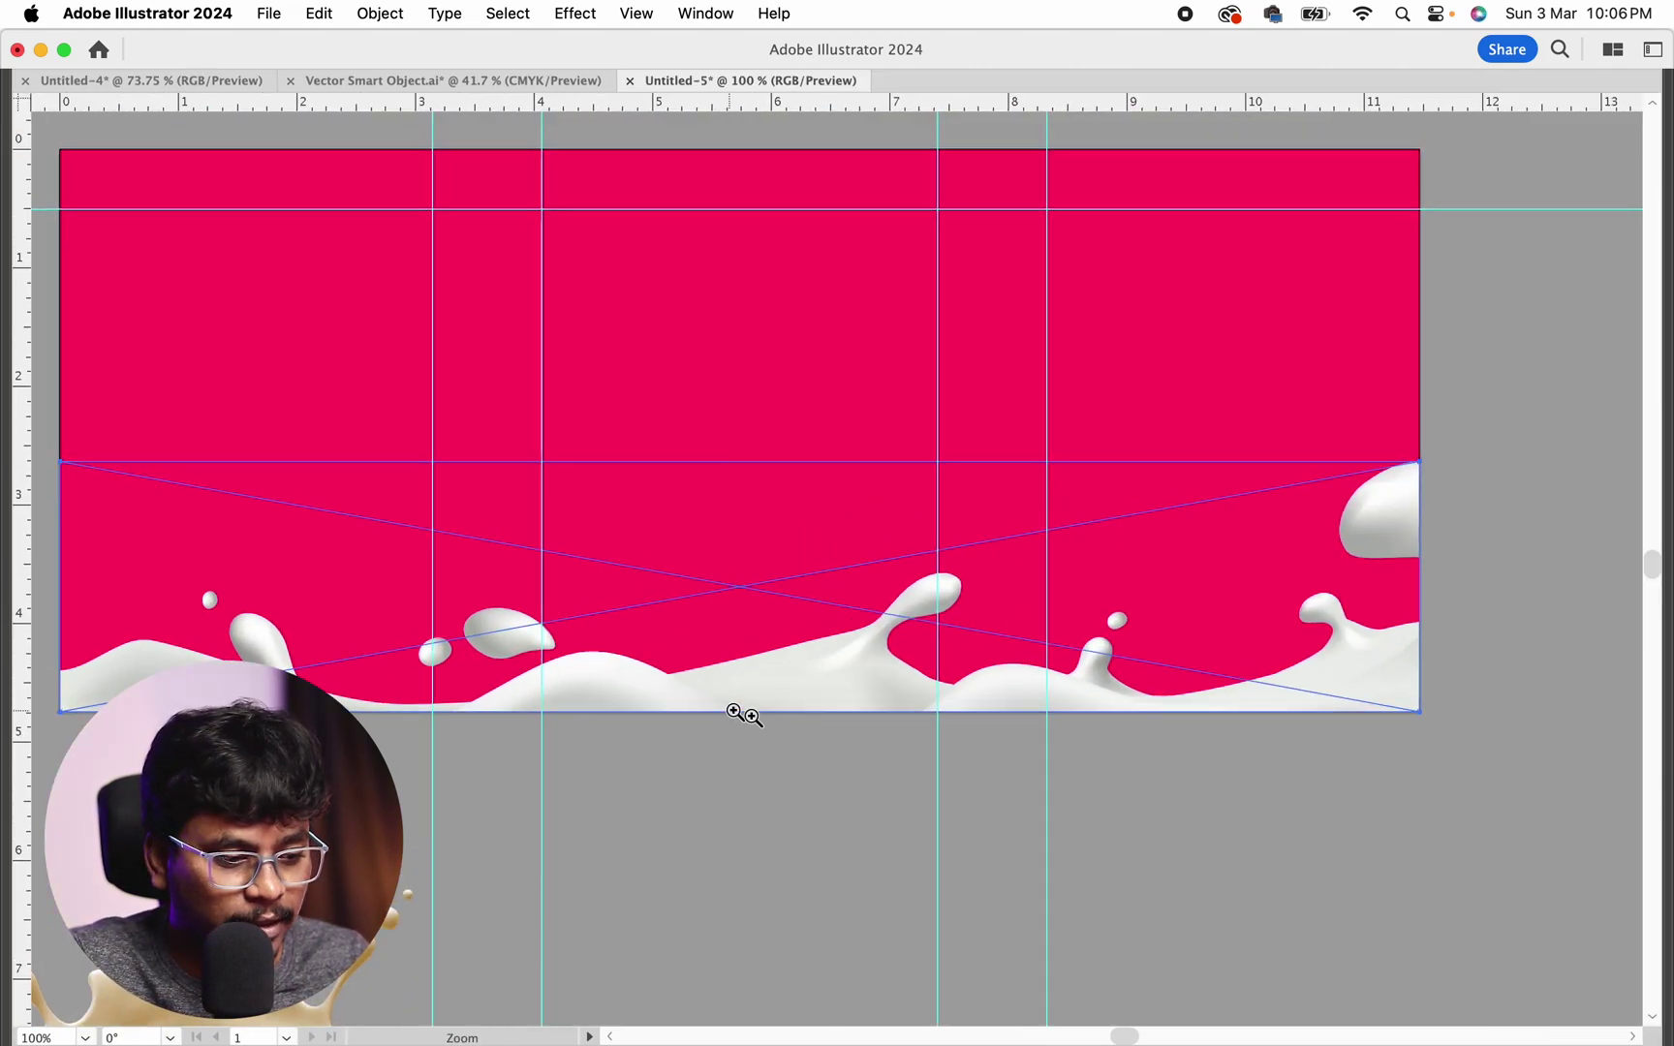
drag(733, 712, 1107, 743)
key(v)
drag(1241, 629, 1294, 631)
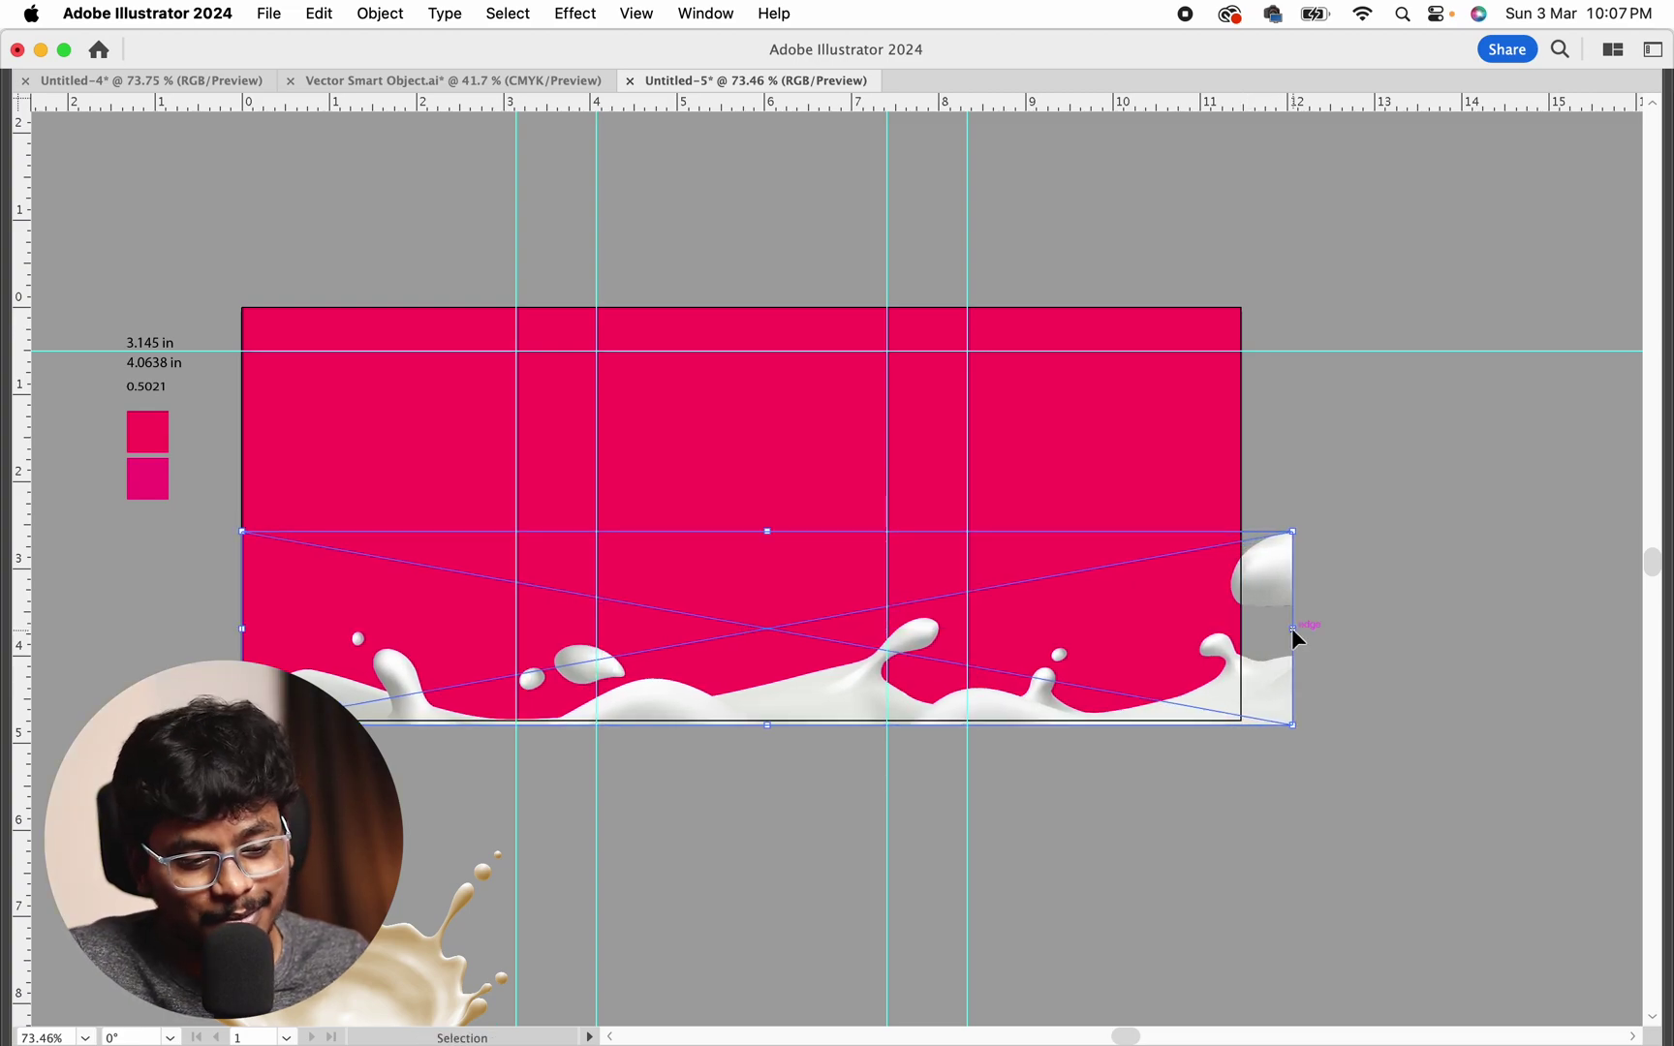
scroll(1000, 723, up, 1)
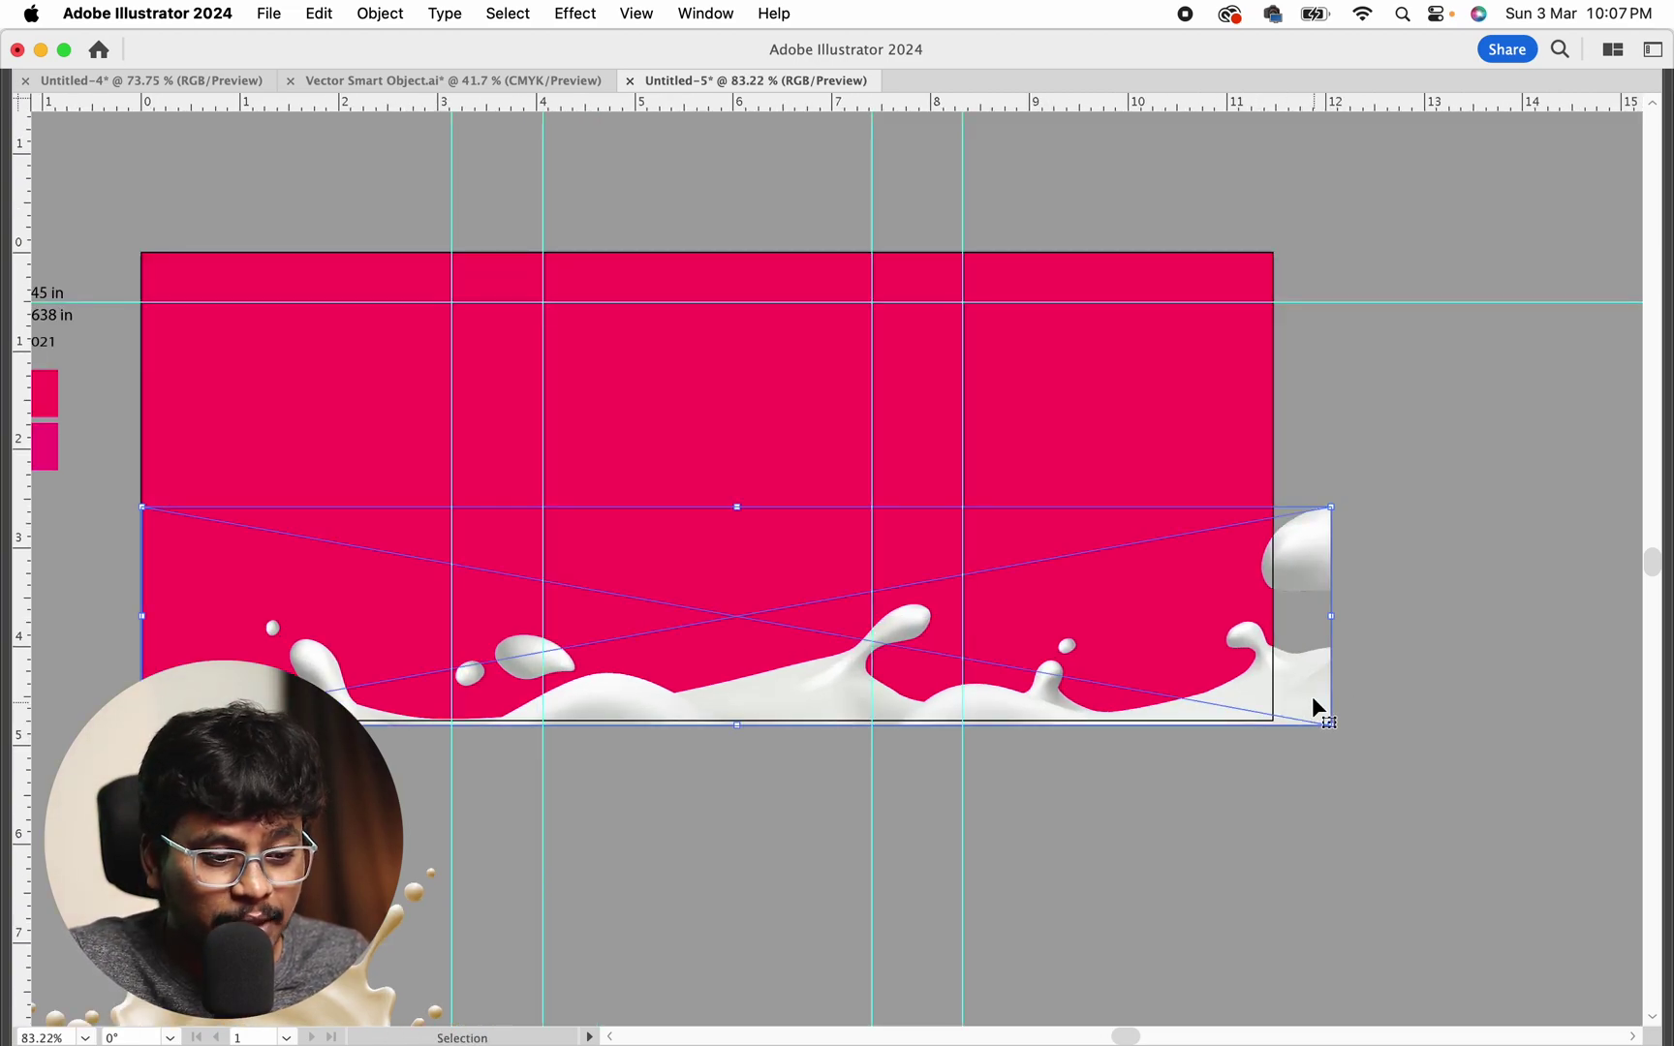
drag(1304, 703, 1312, 718)
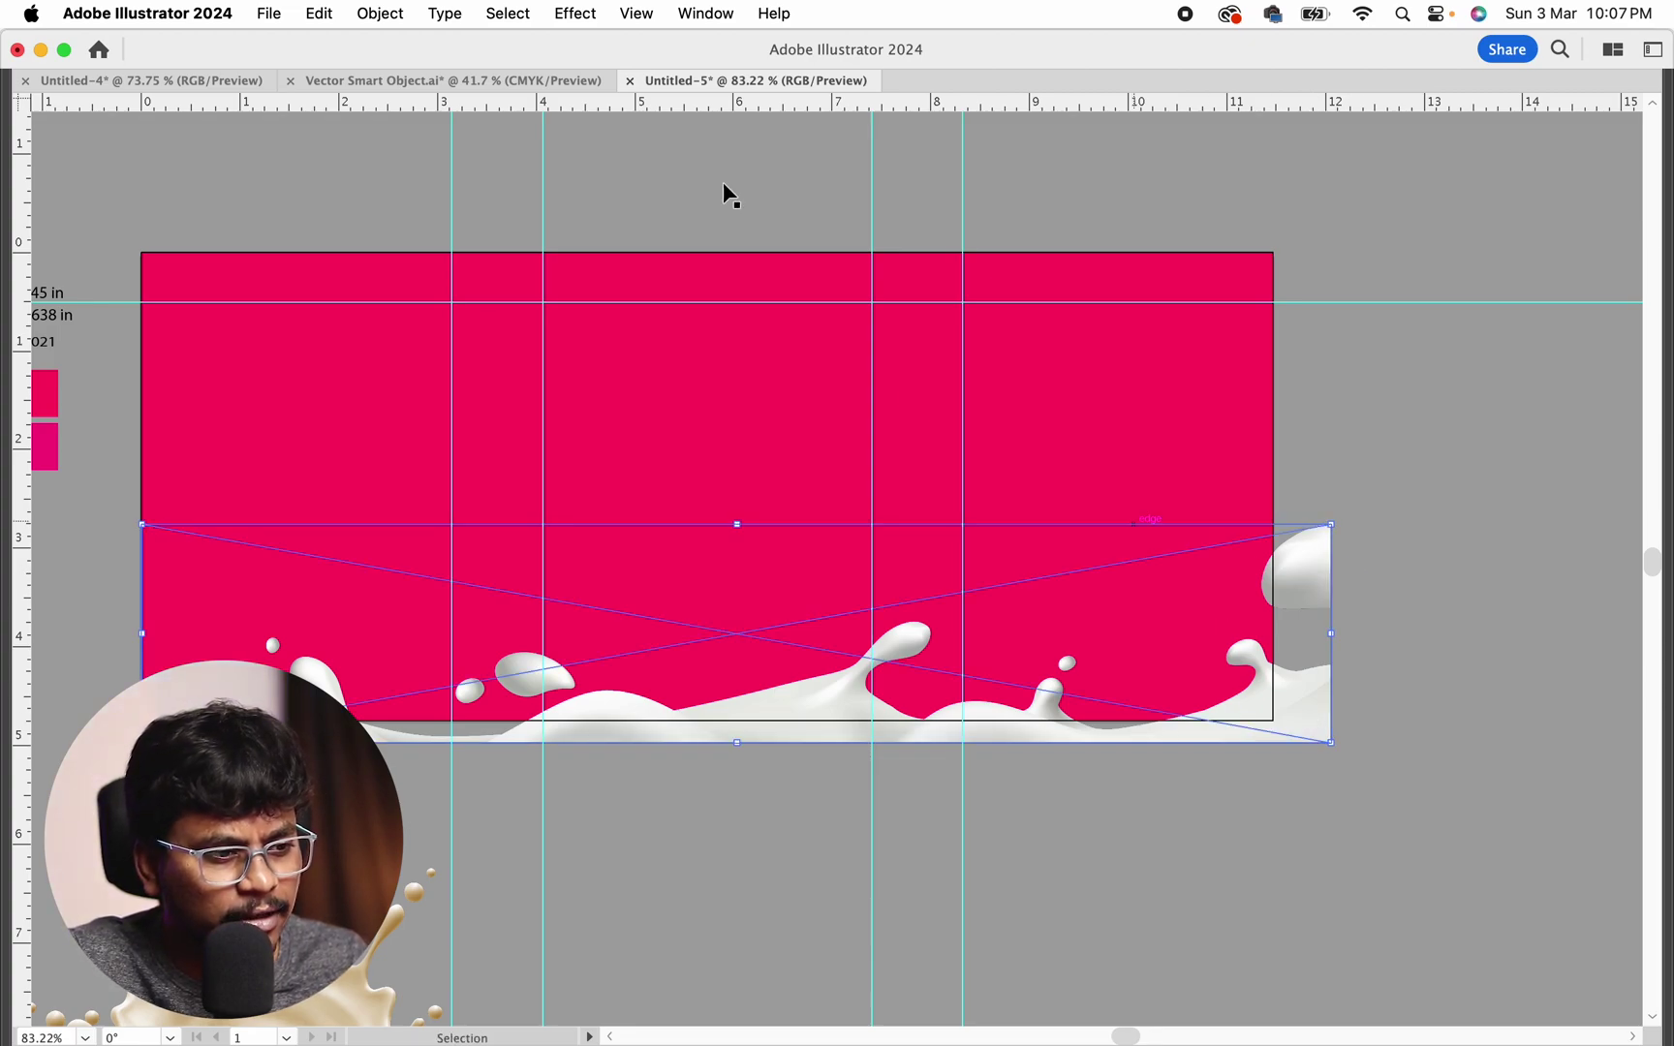
Preview the artboard in Trim View without the overflowing artwork, and return to the normal view
click(636, 14)
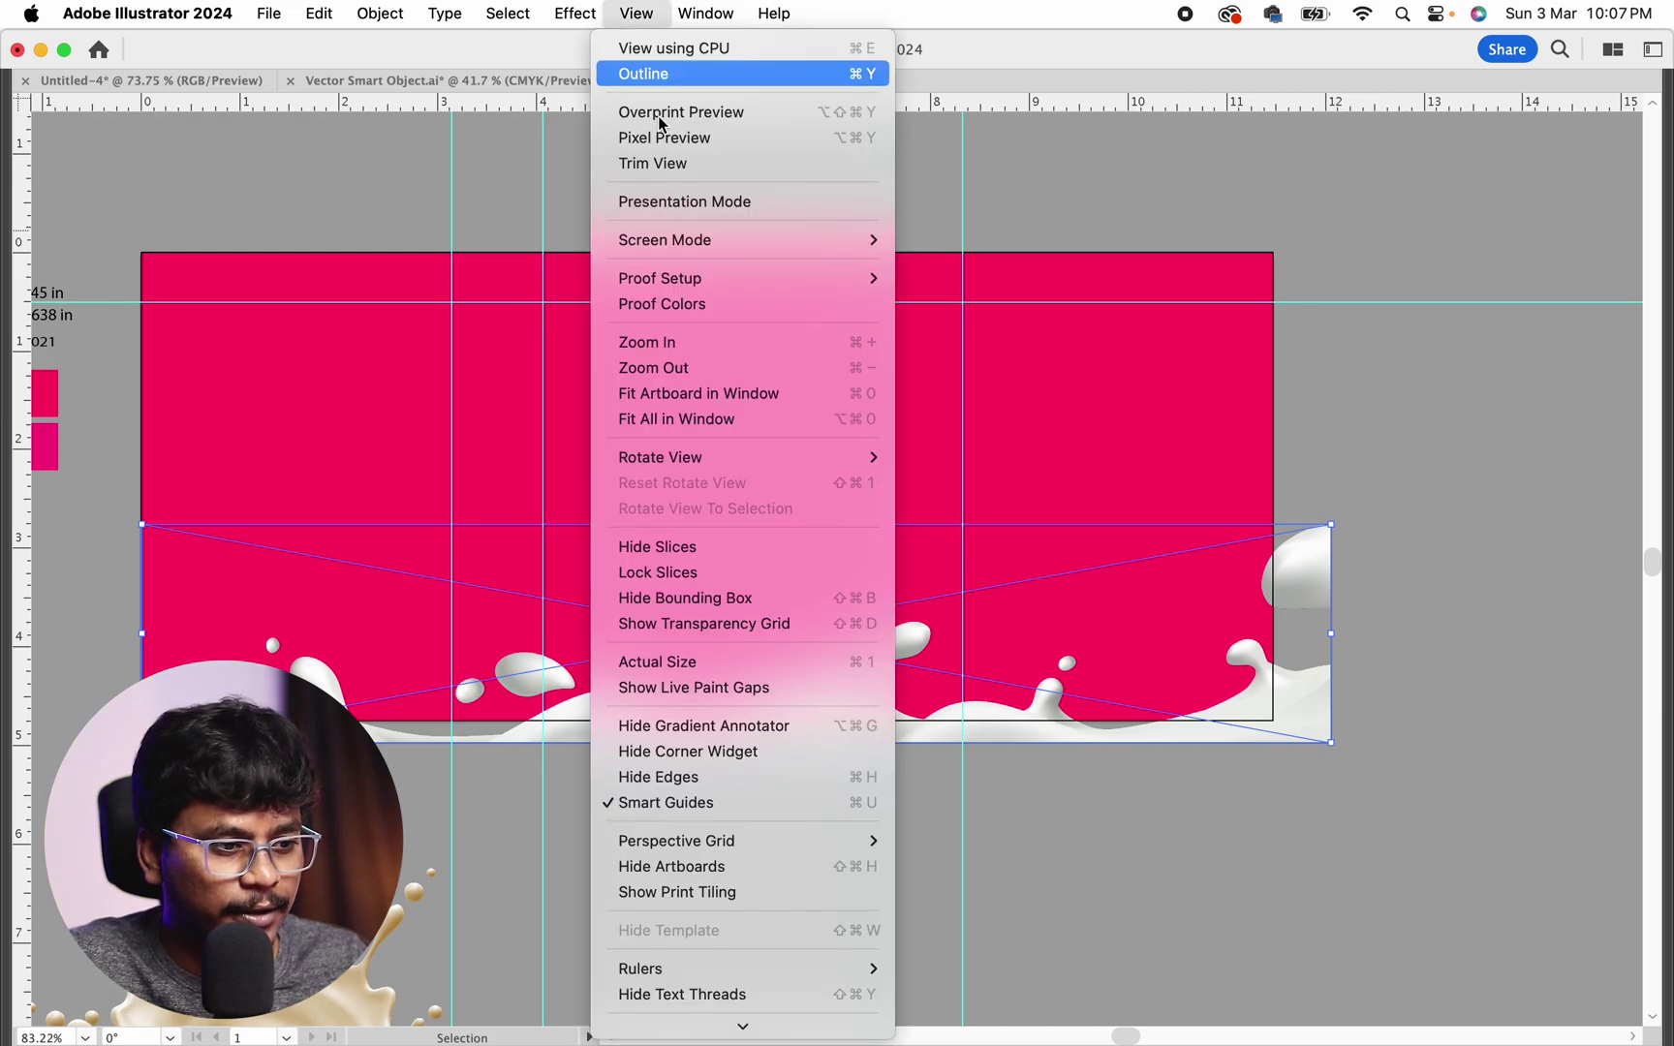
click(703, 165)
key(z)
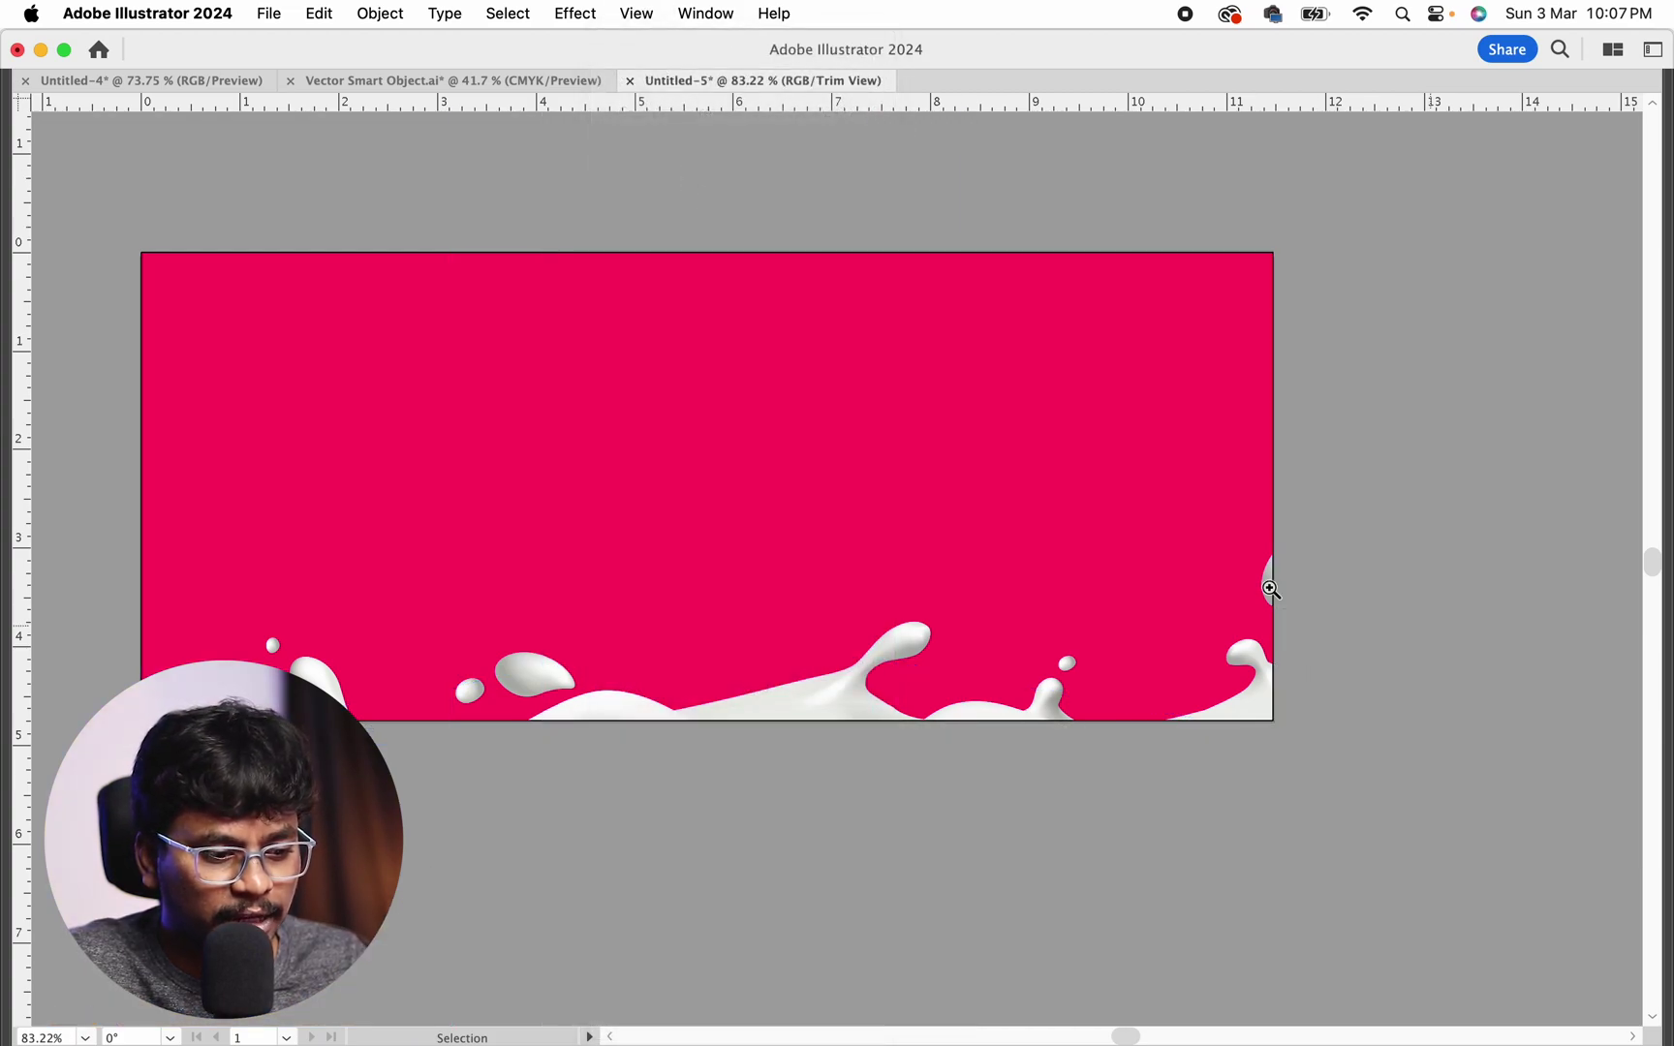
drag(1266, 579, 1046, 530)
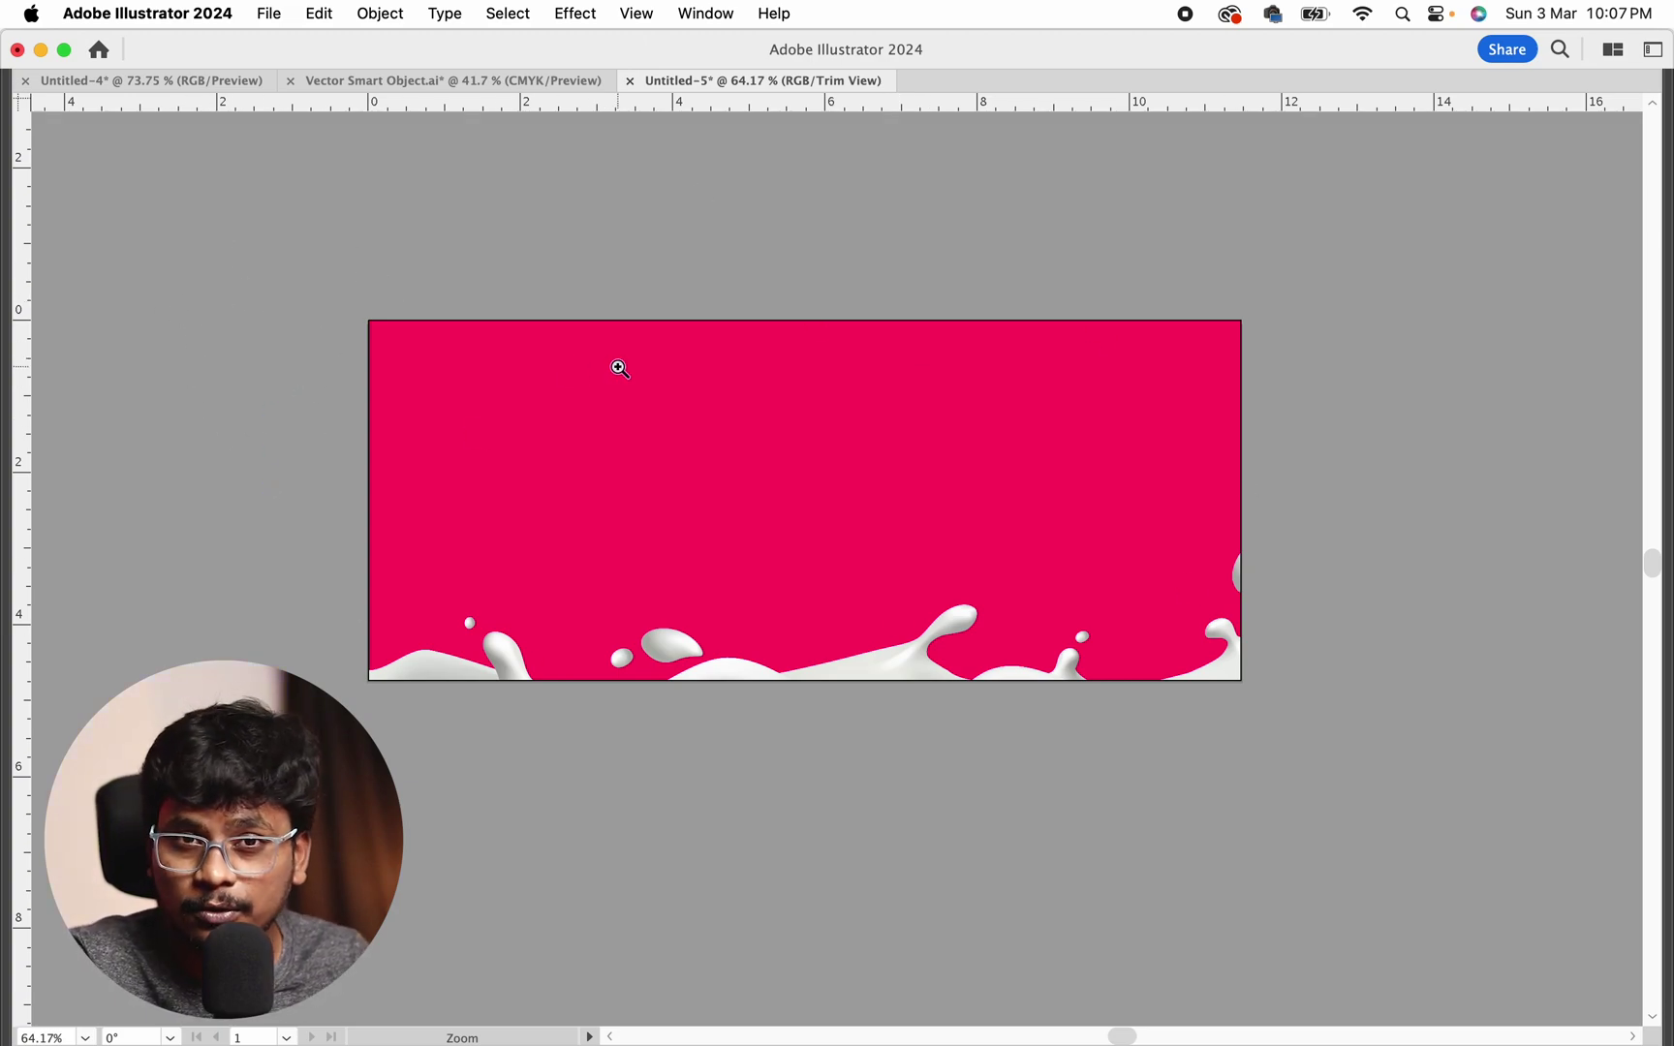
click(636, 14)
click(678, 164)
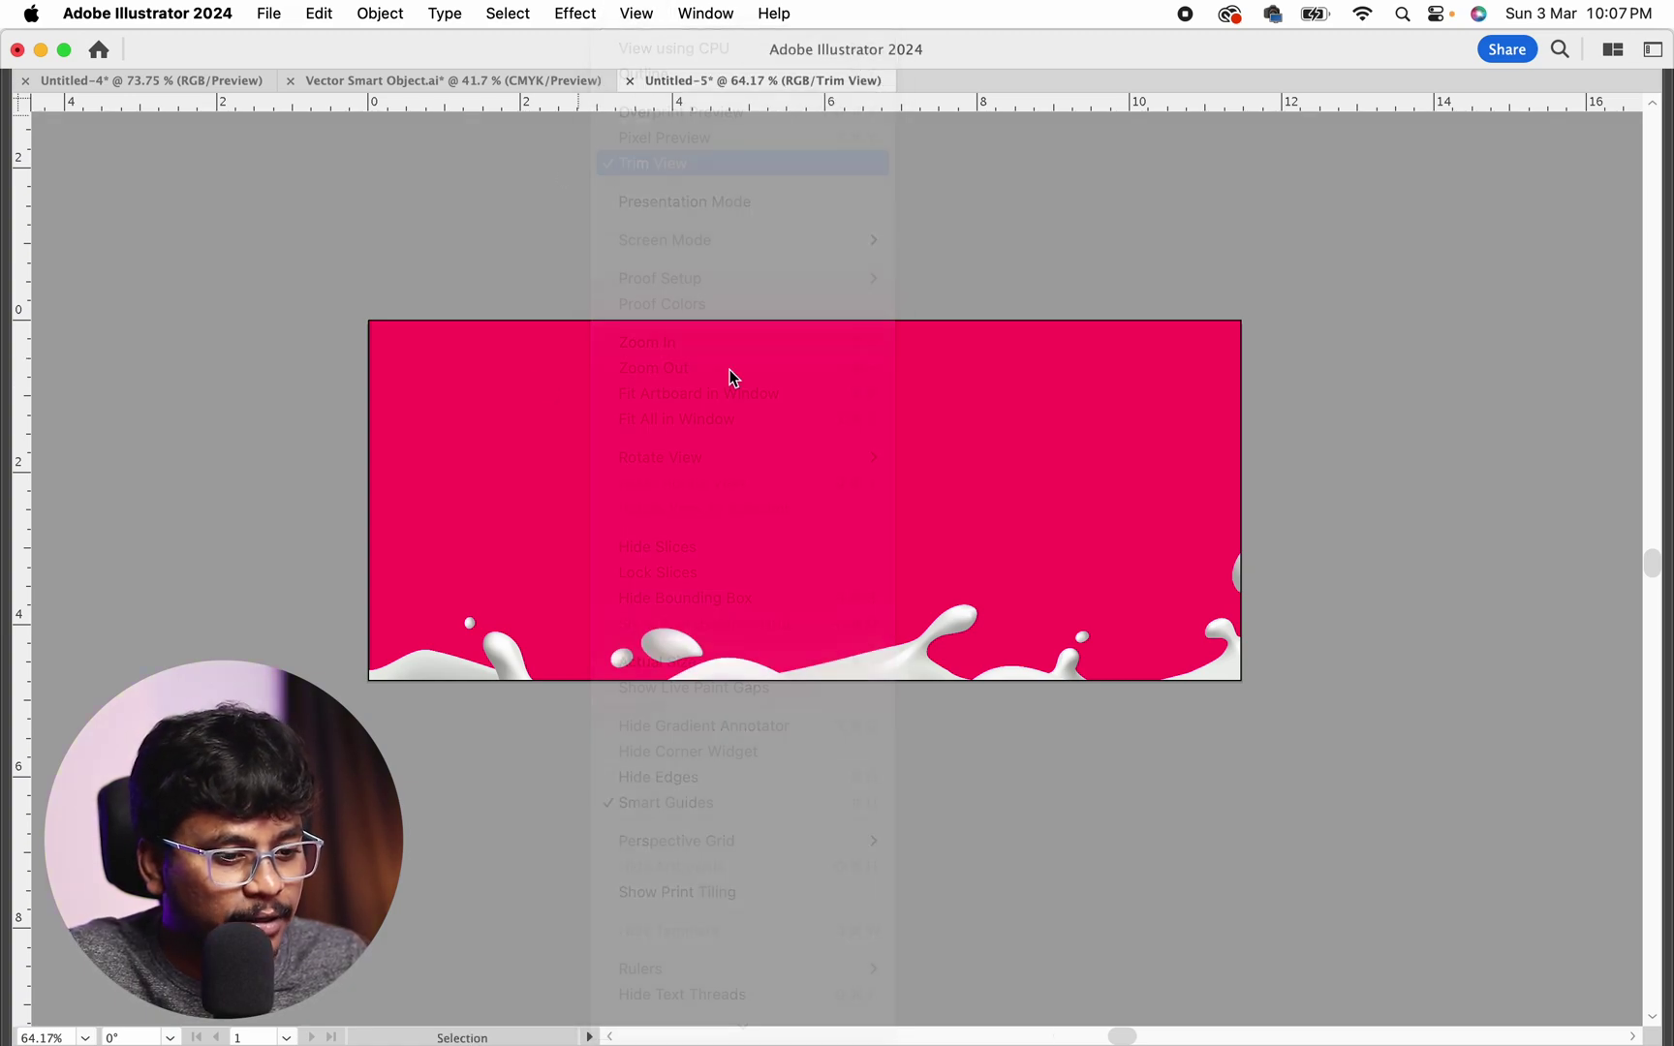
Resize the milk wave to the artboard's full width and align it to the bottom edge
drag(1240, 743, 1265, 687)
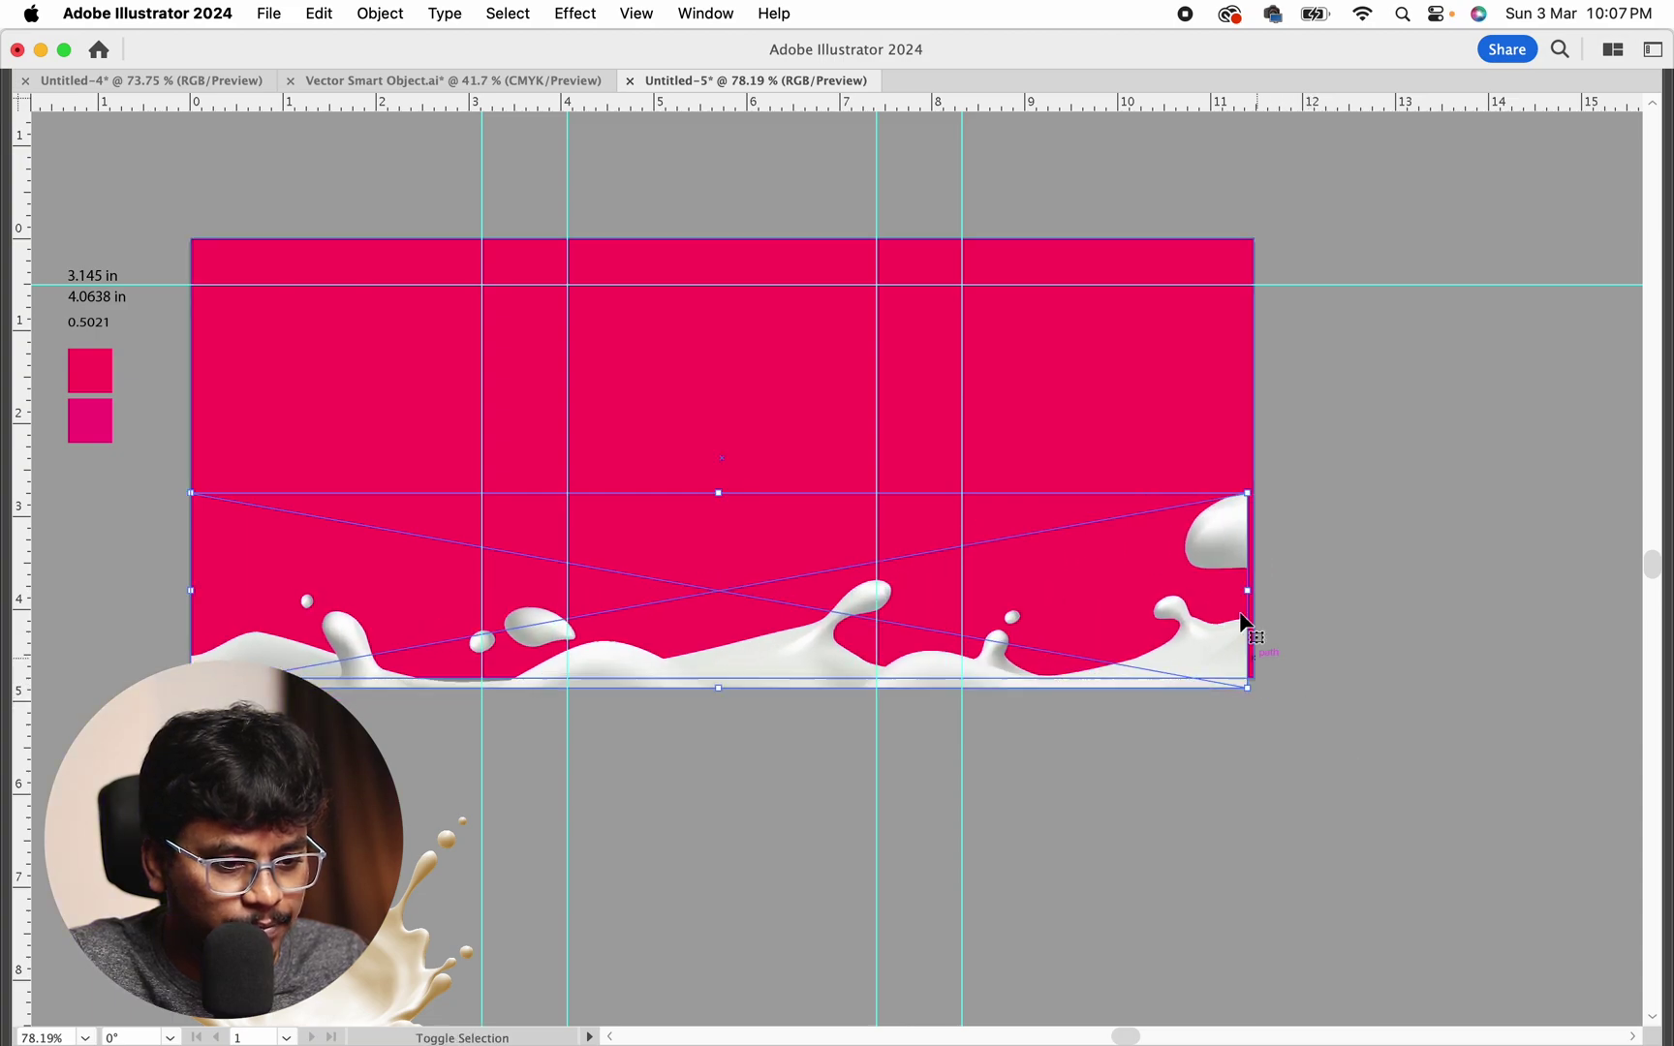
drag(1259, 590, 1267, 590)
click(1278, 625)
key(Tab)
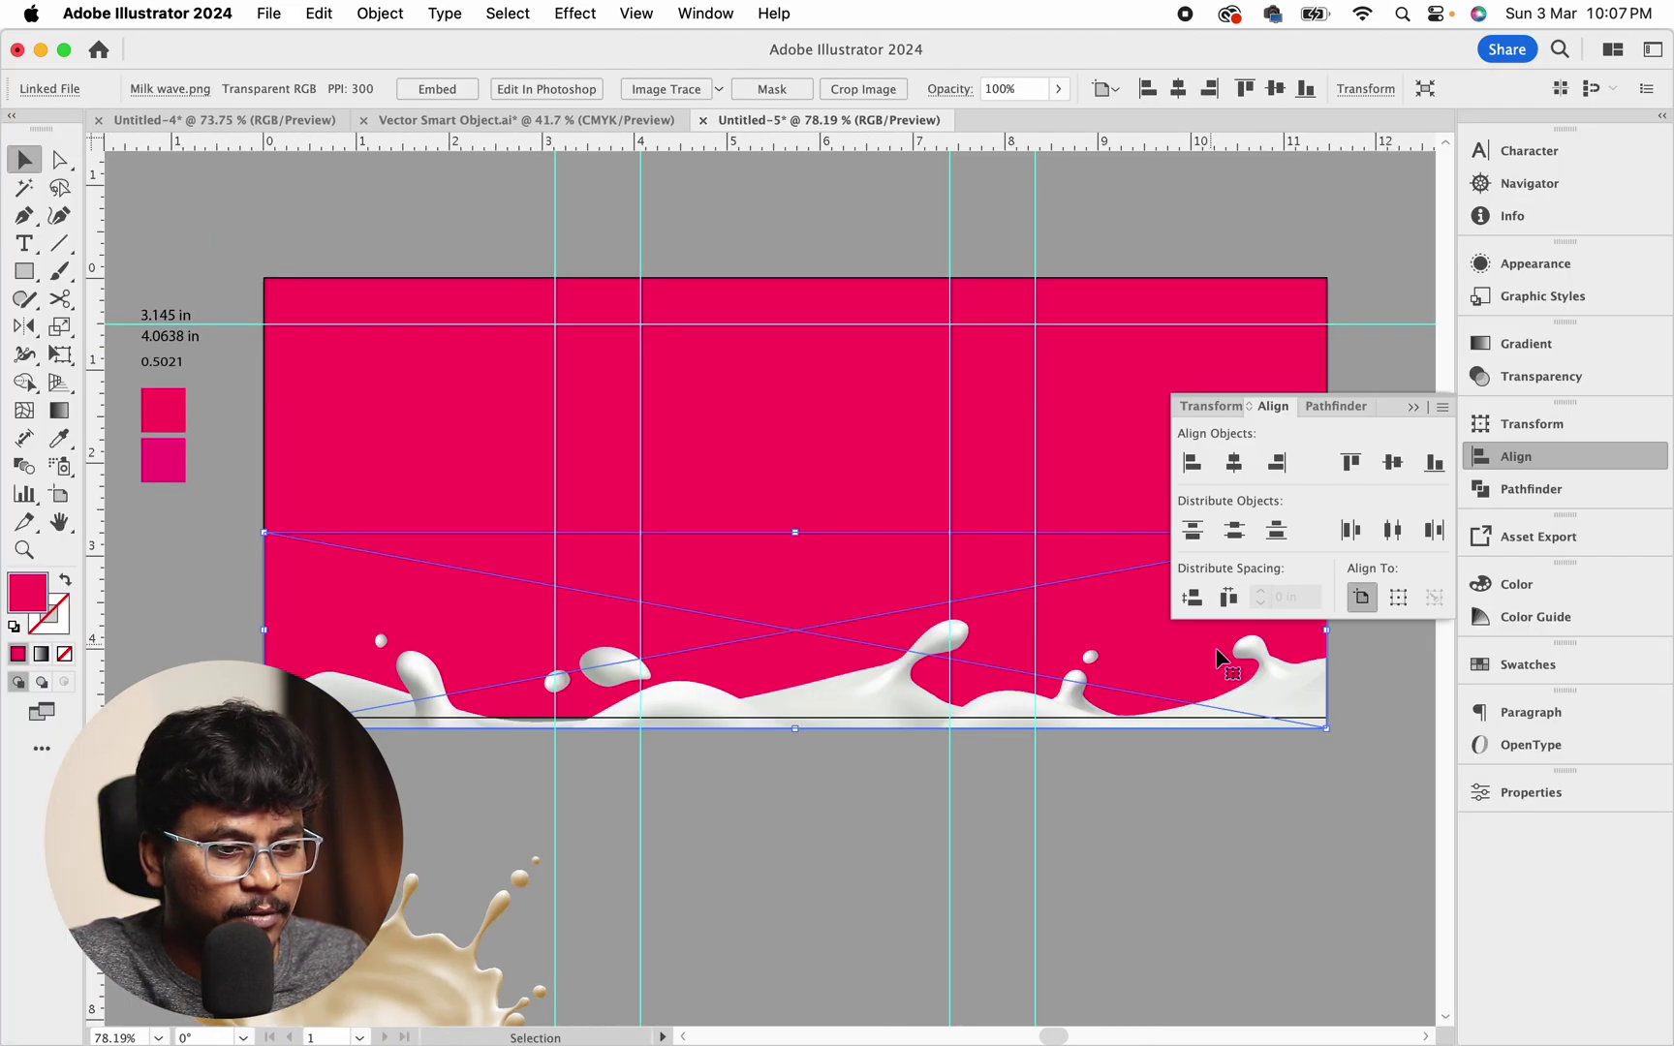
click(1433, 462)
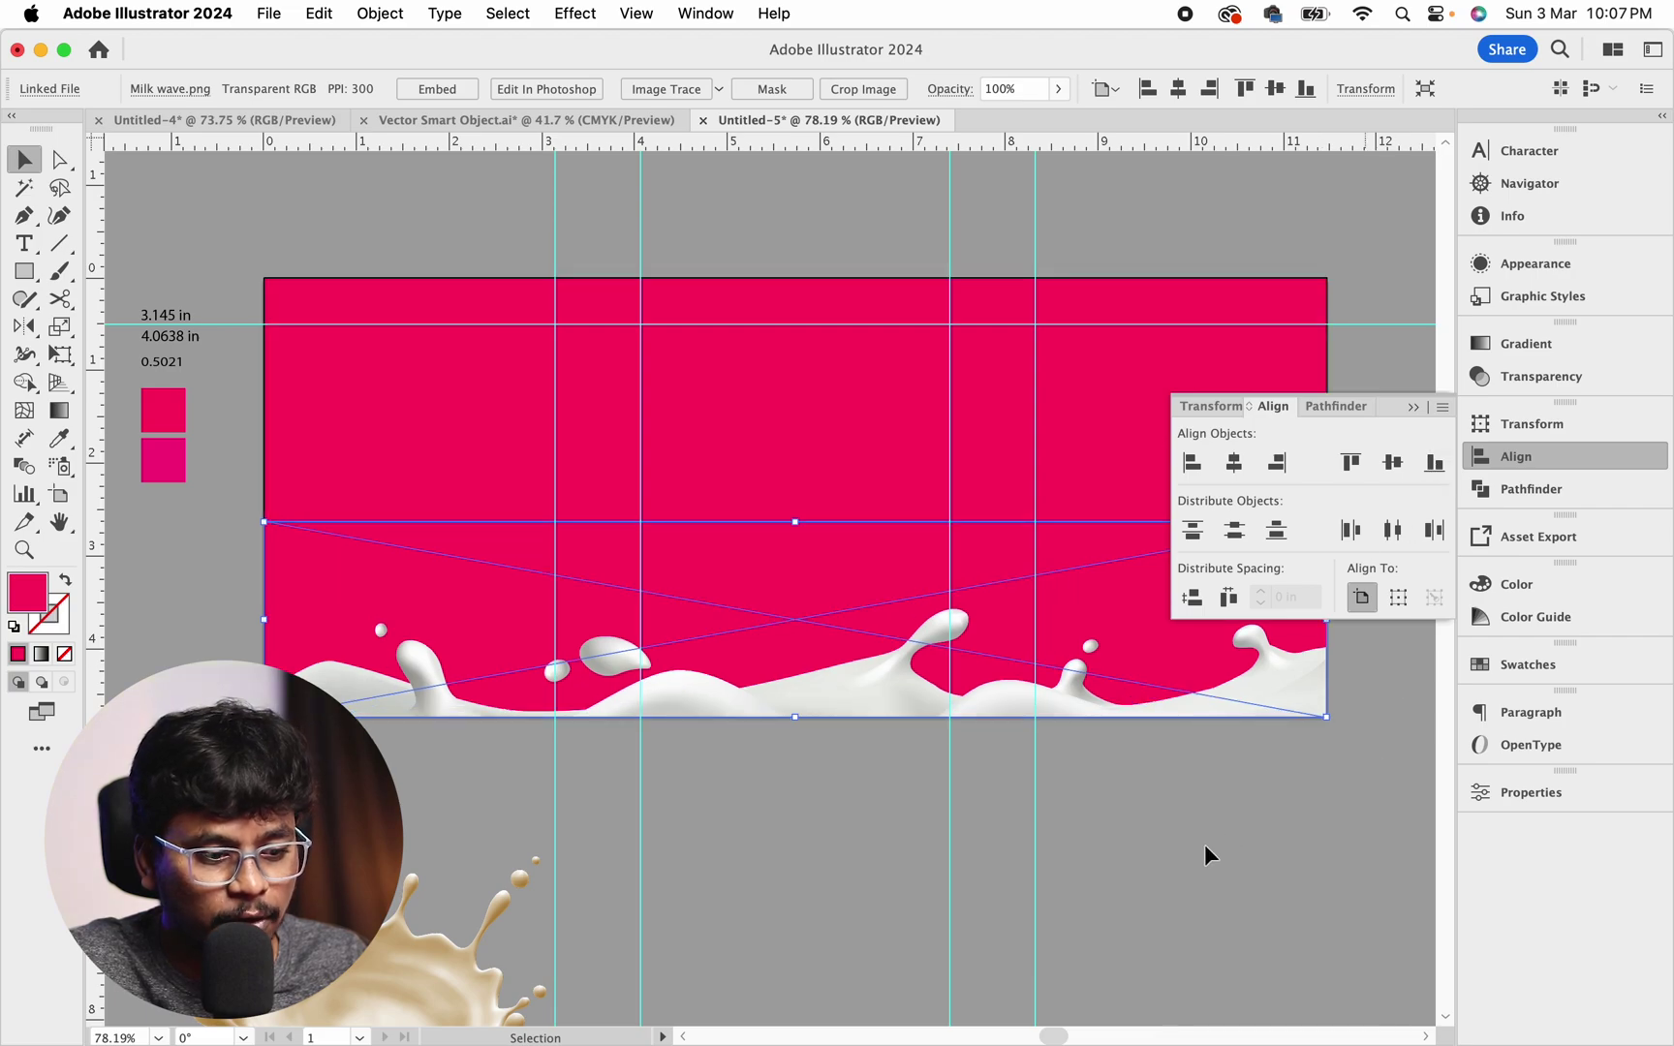
Move the milk splash image onto the middle of the milk wave and bring it forward in front of it
scroll(767, 747, down, 3)
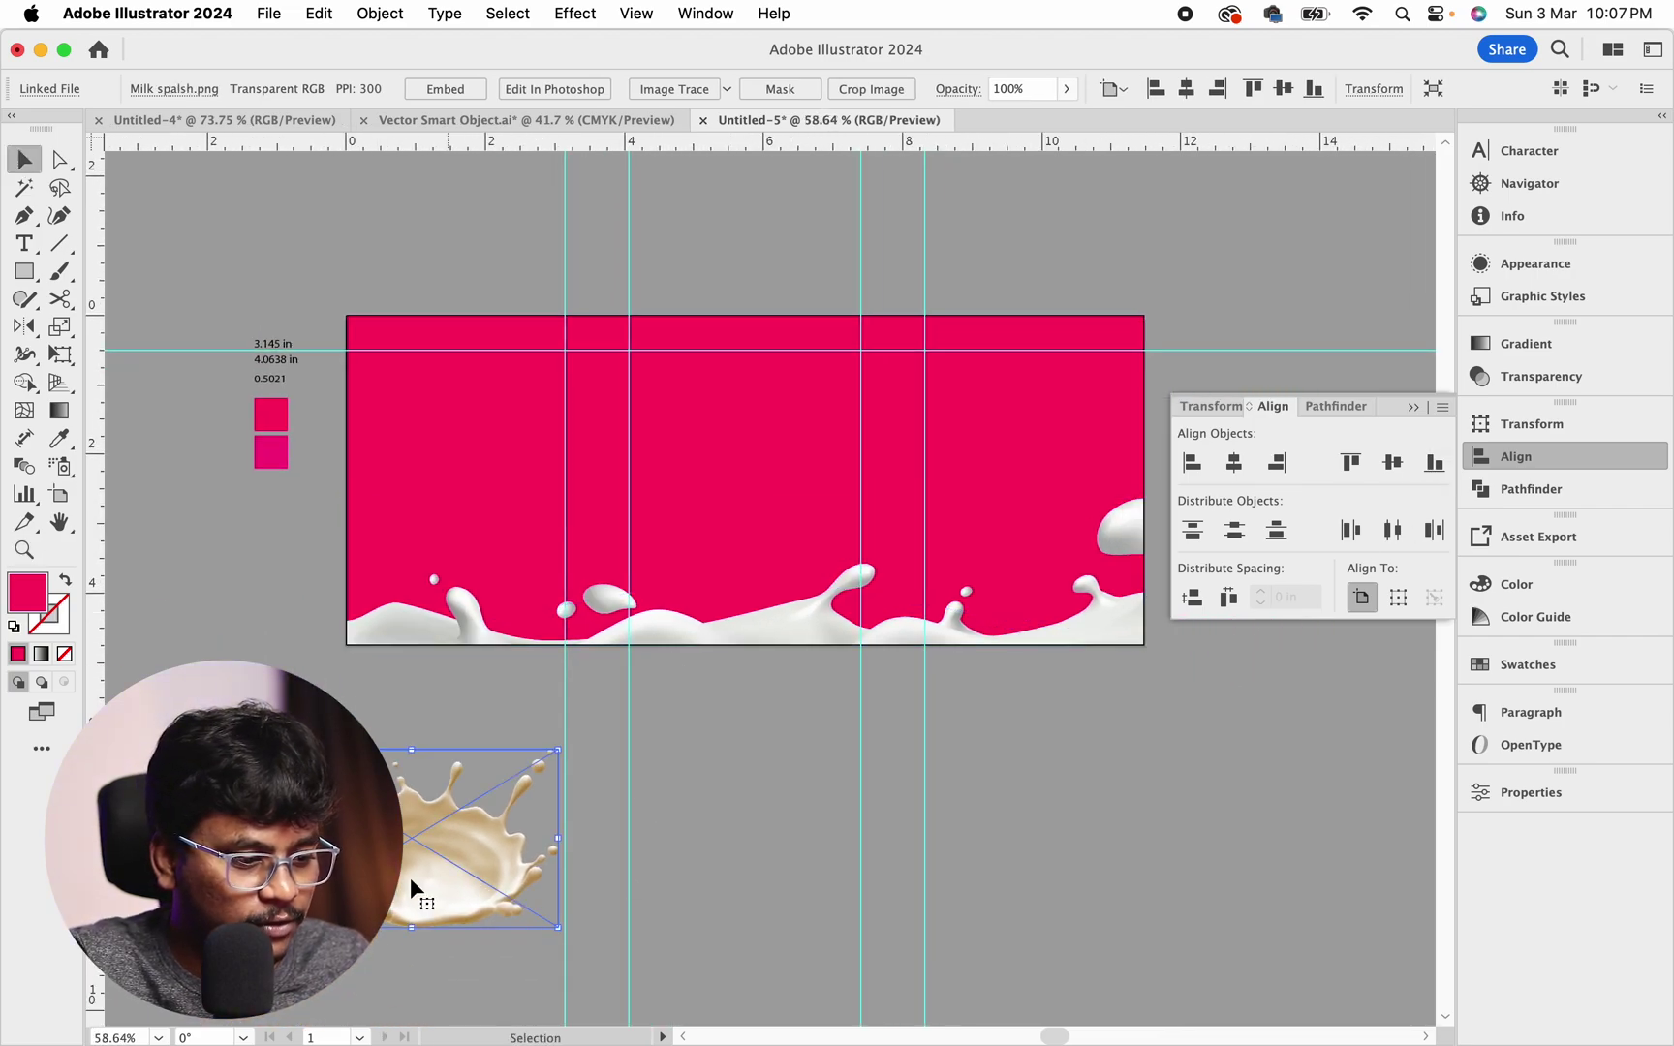
drag(419, 890, 734, 583)
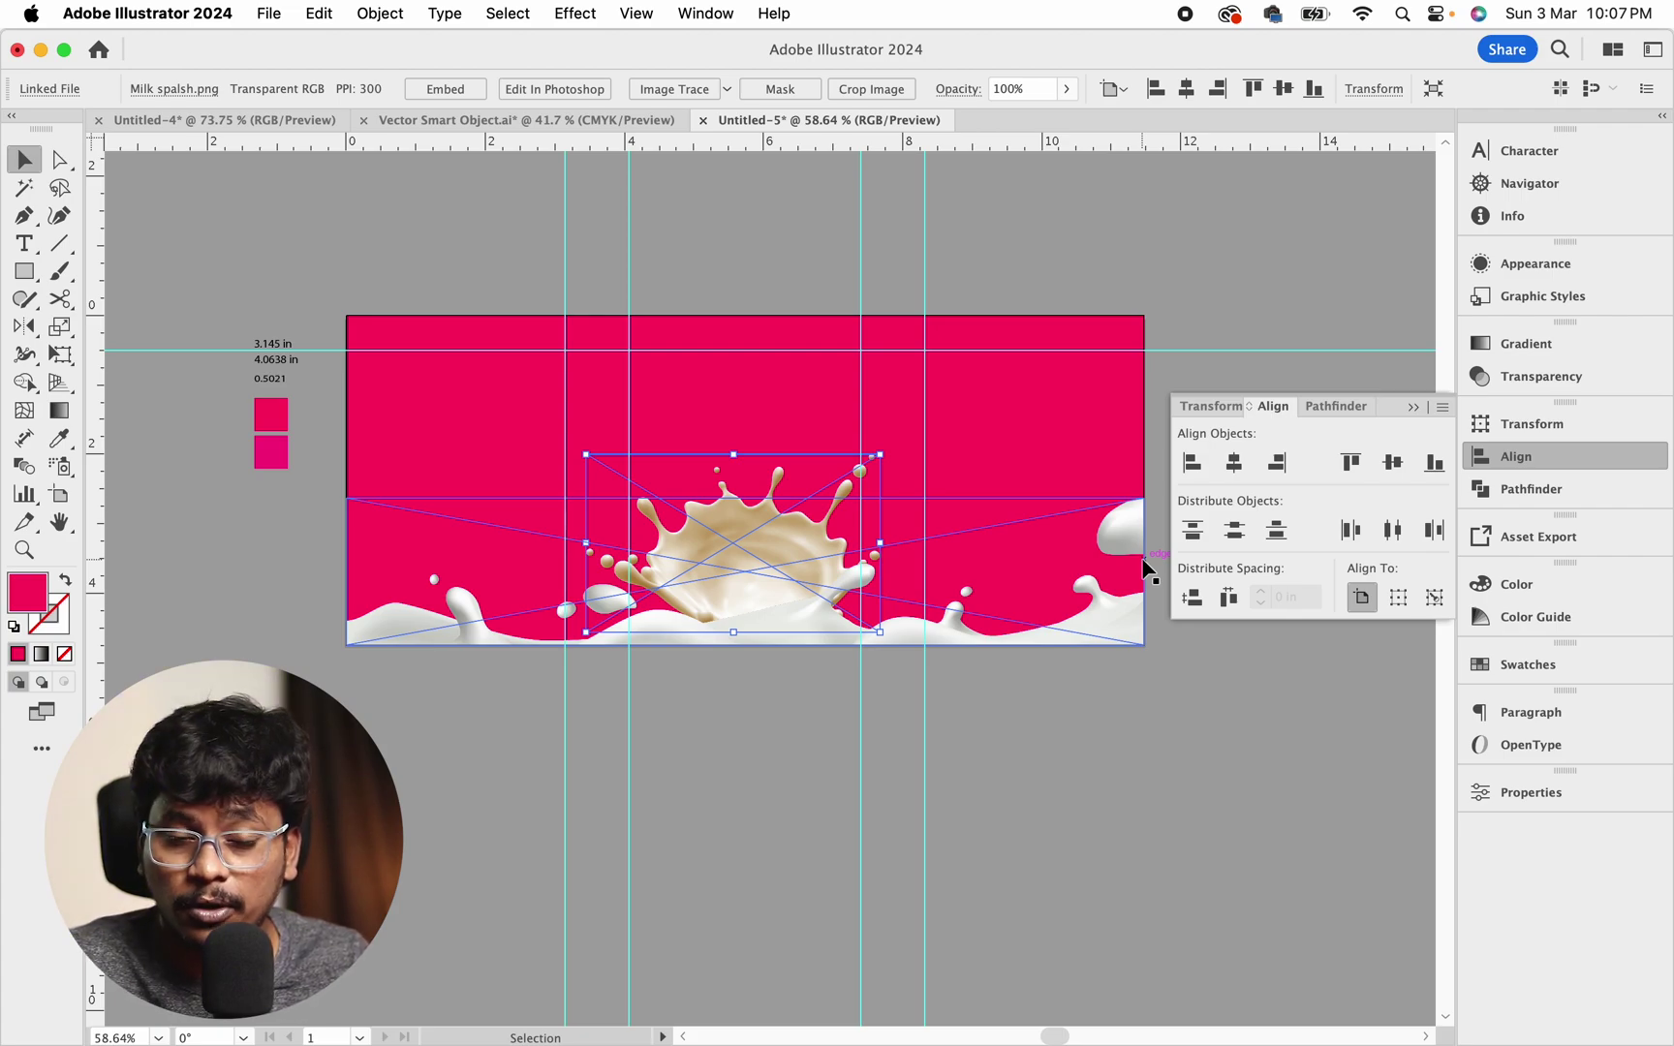
key(super)
key(super+])
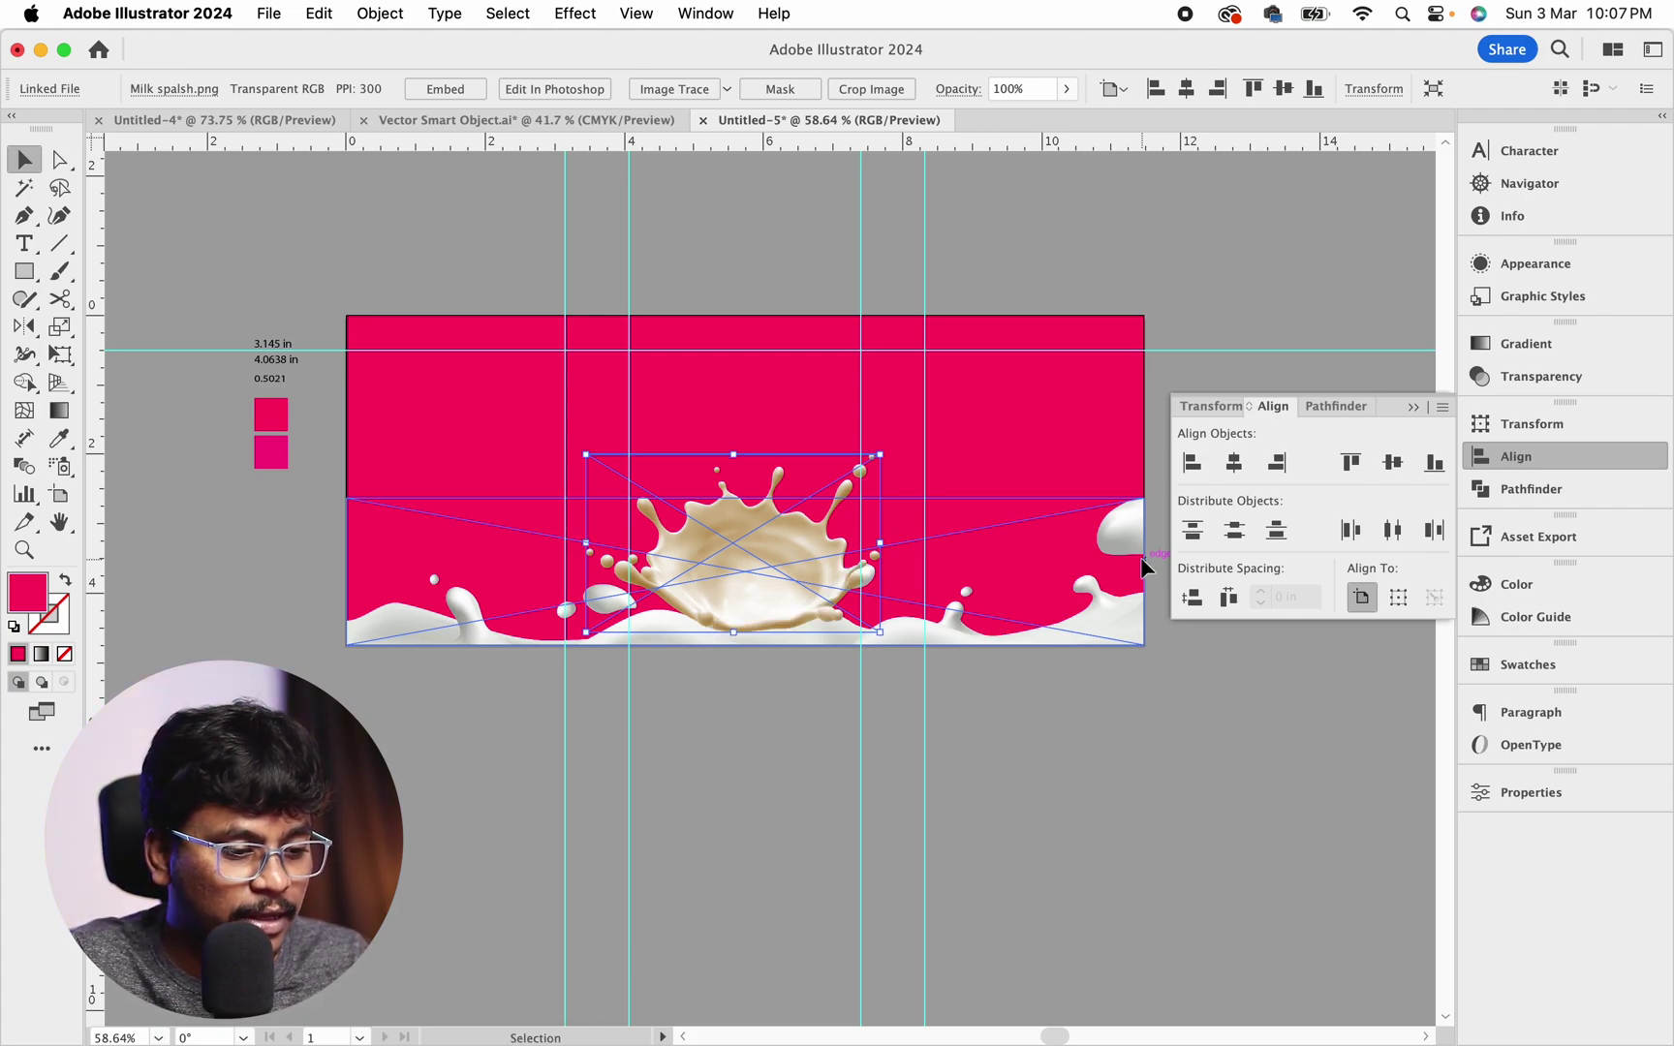
Enlarge the milk splash slightly in proportion and fine-tune its size over the middle of the milk wave
key(super+space)
drag(789, 479, 877, 629)
key(super)
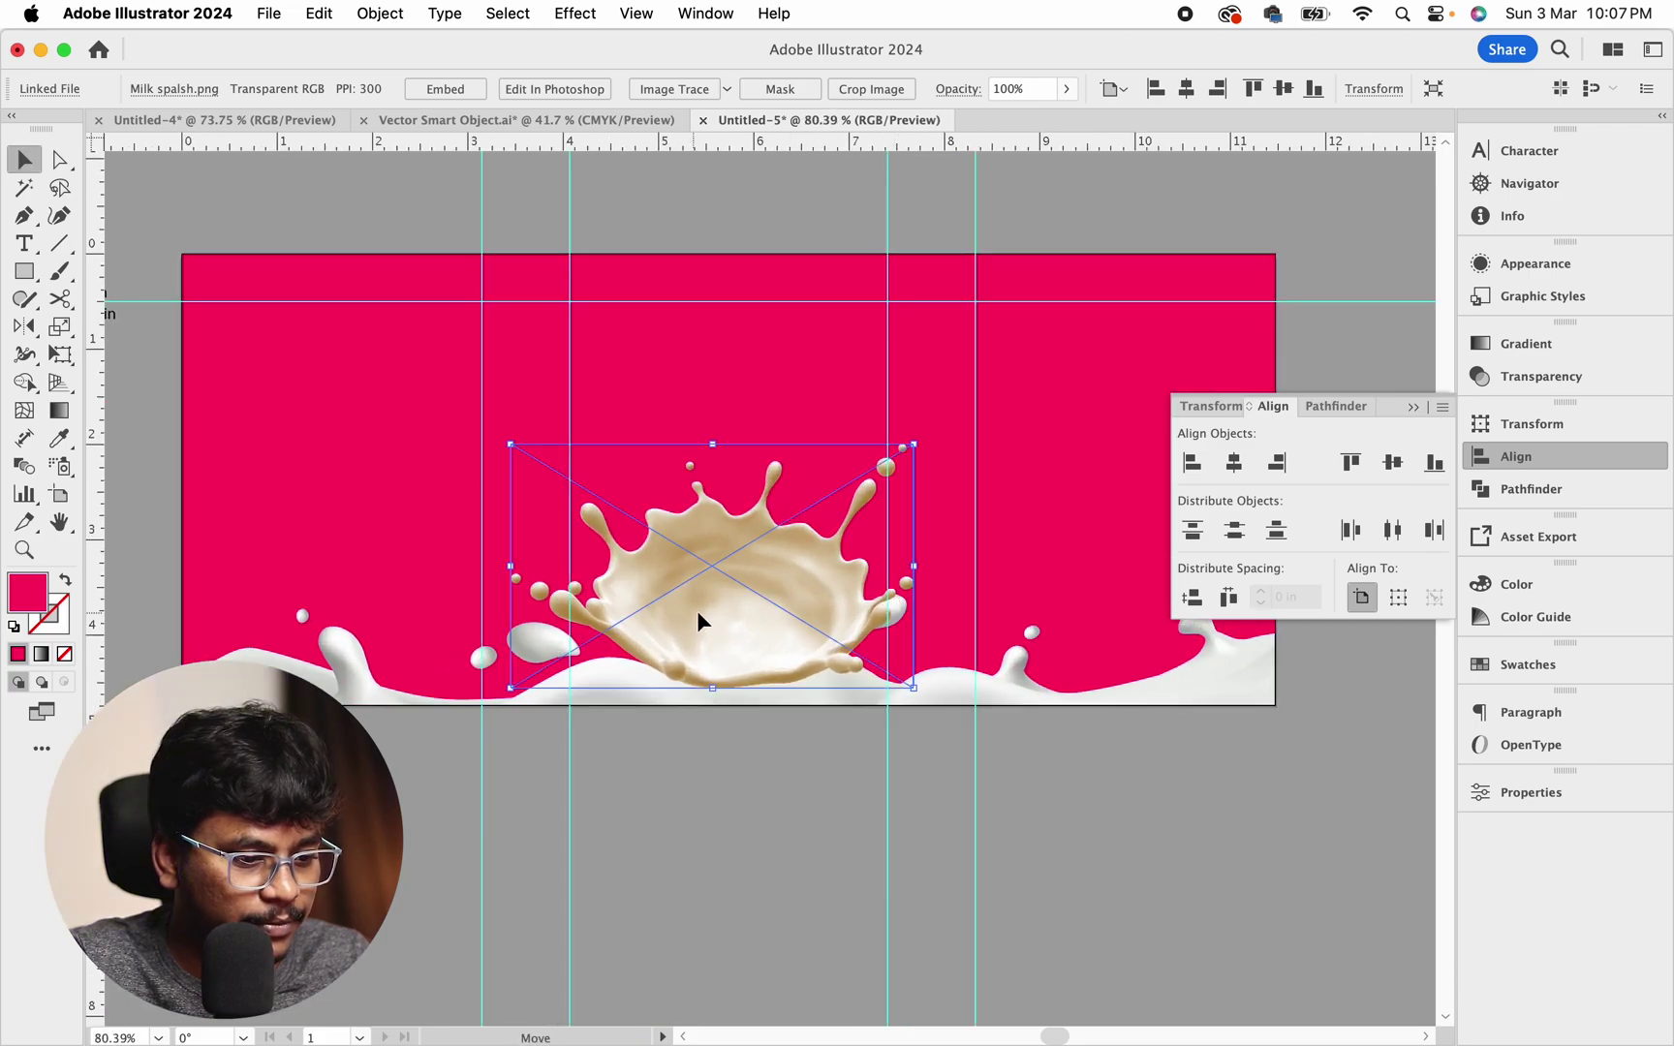
drag(712, 444, 720, 417)
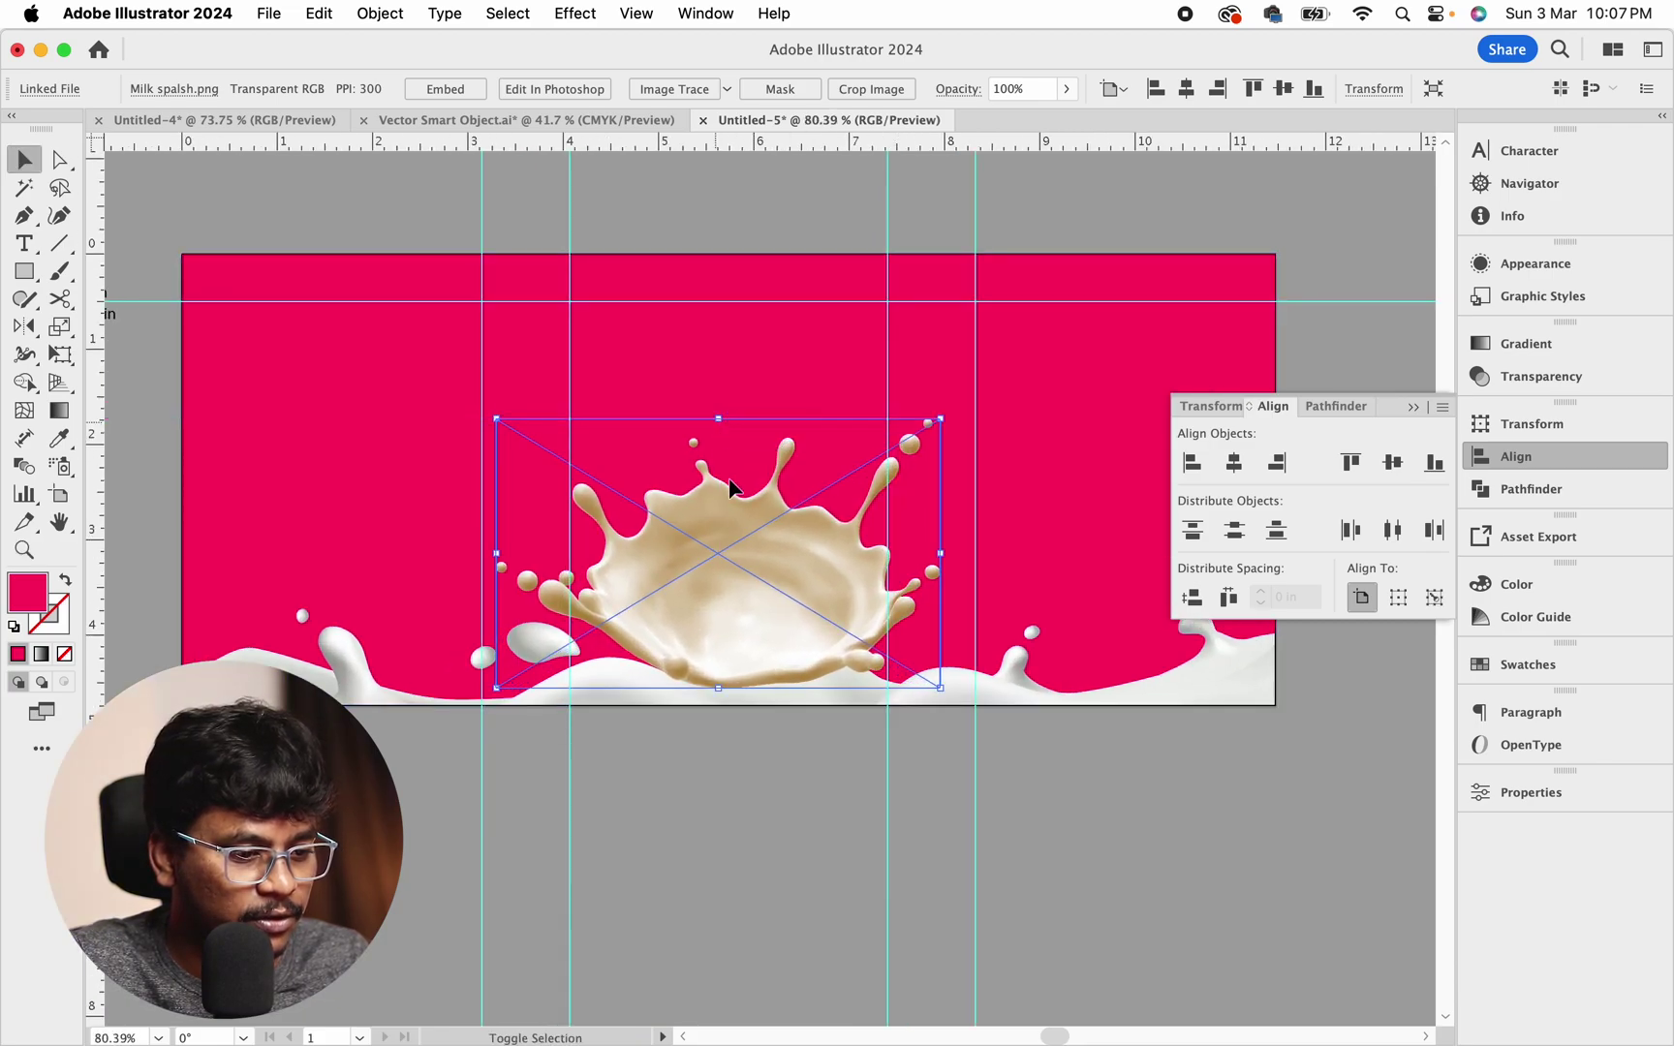
drag(729, 521, 728, 535)
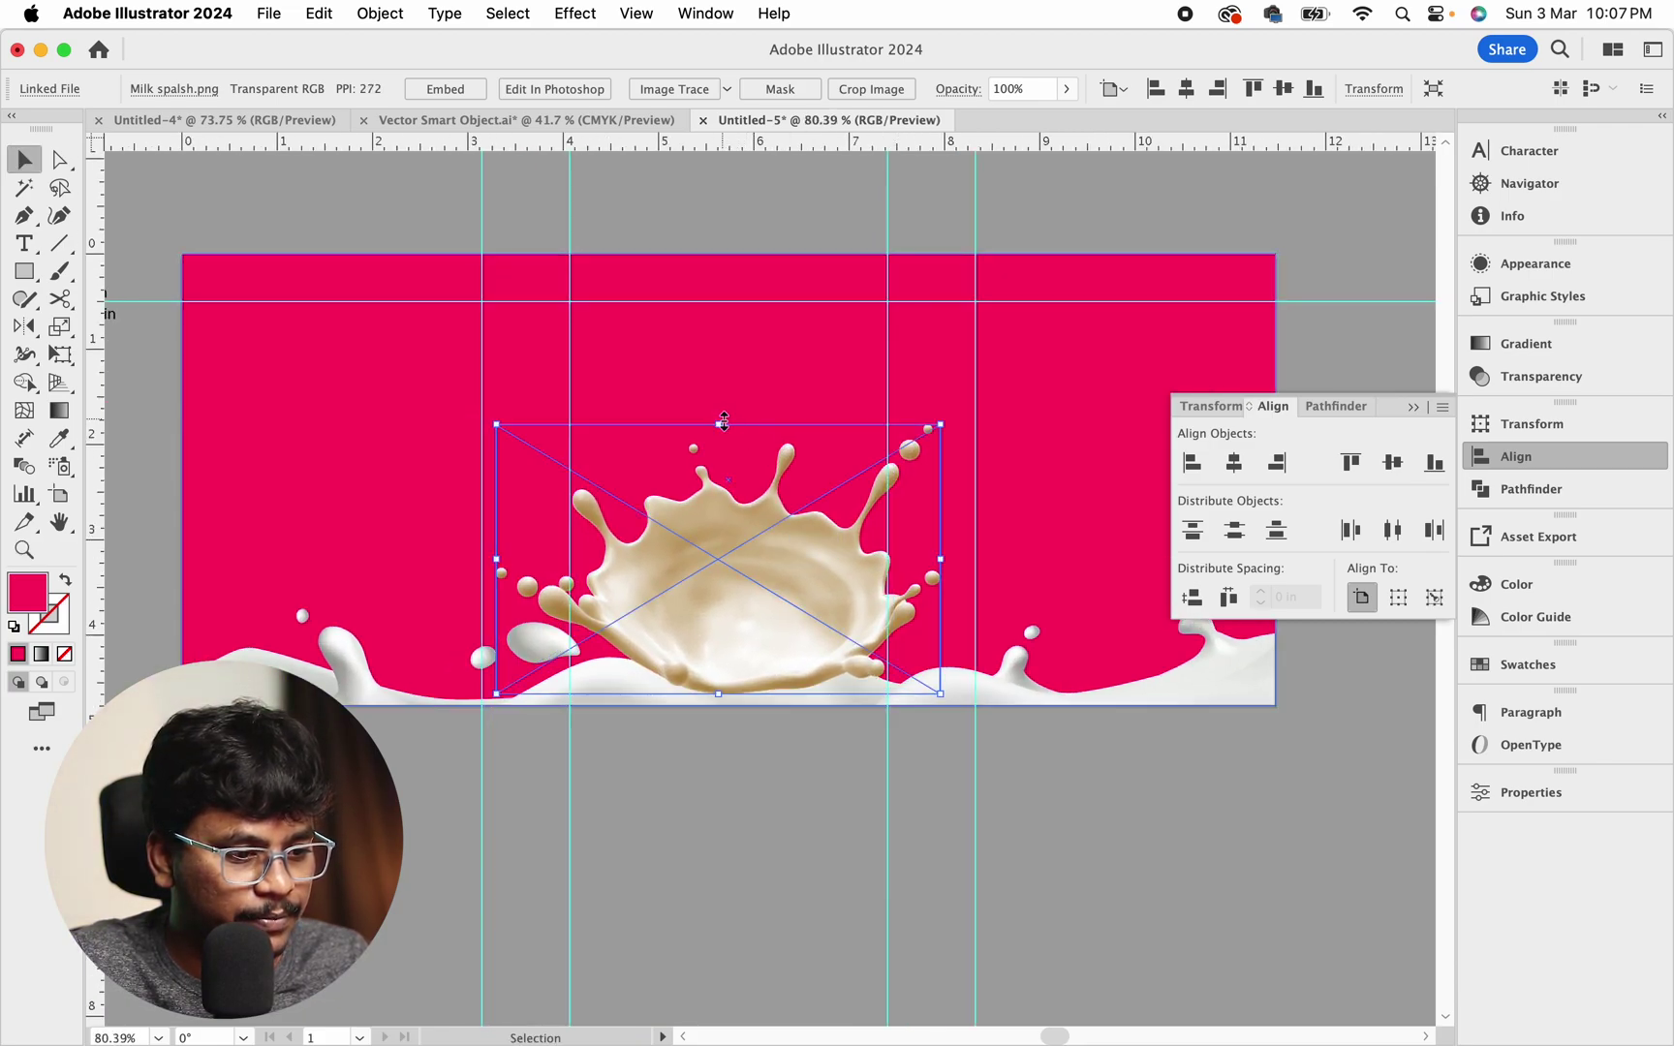
drag(720, 422, 718, 412)
key(super+space)
drag(787, 776, 680, 678)
drag(748, 589, 768, 587)
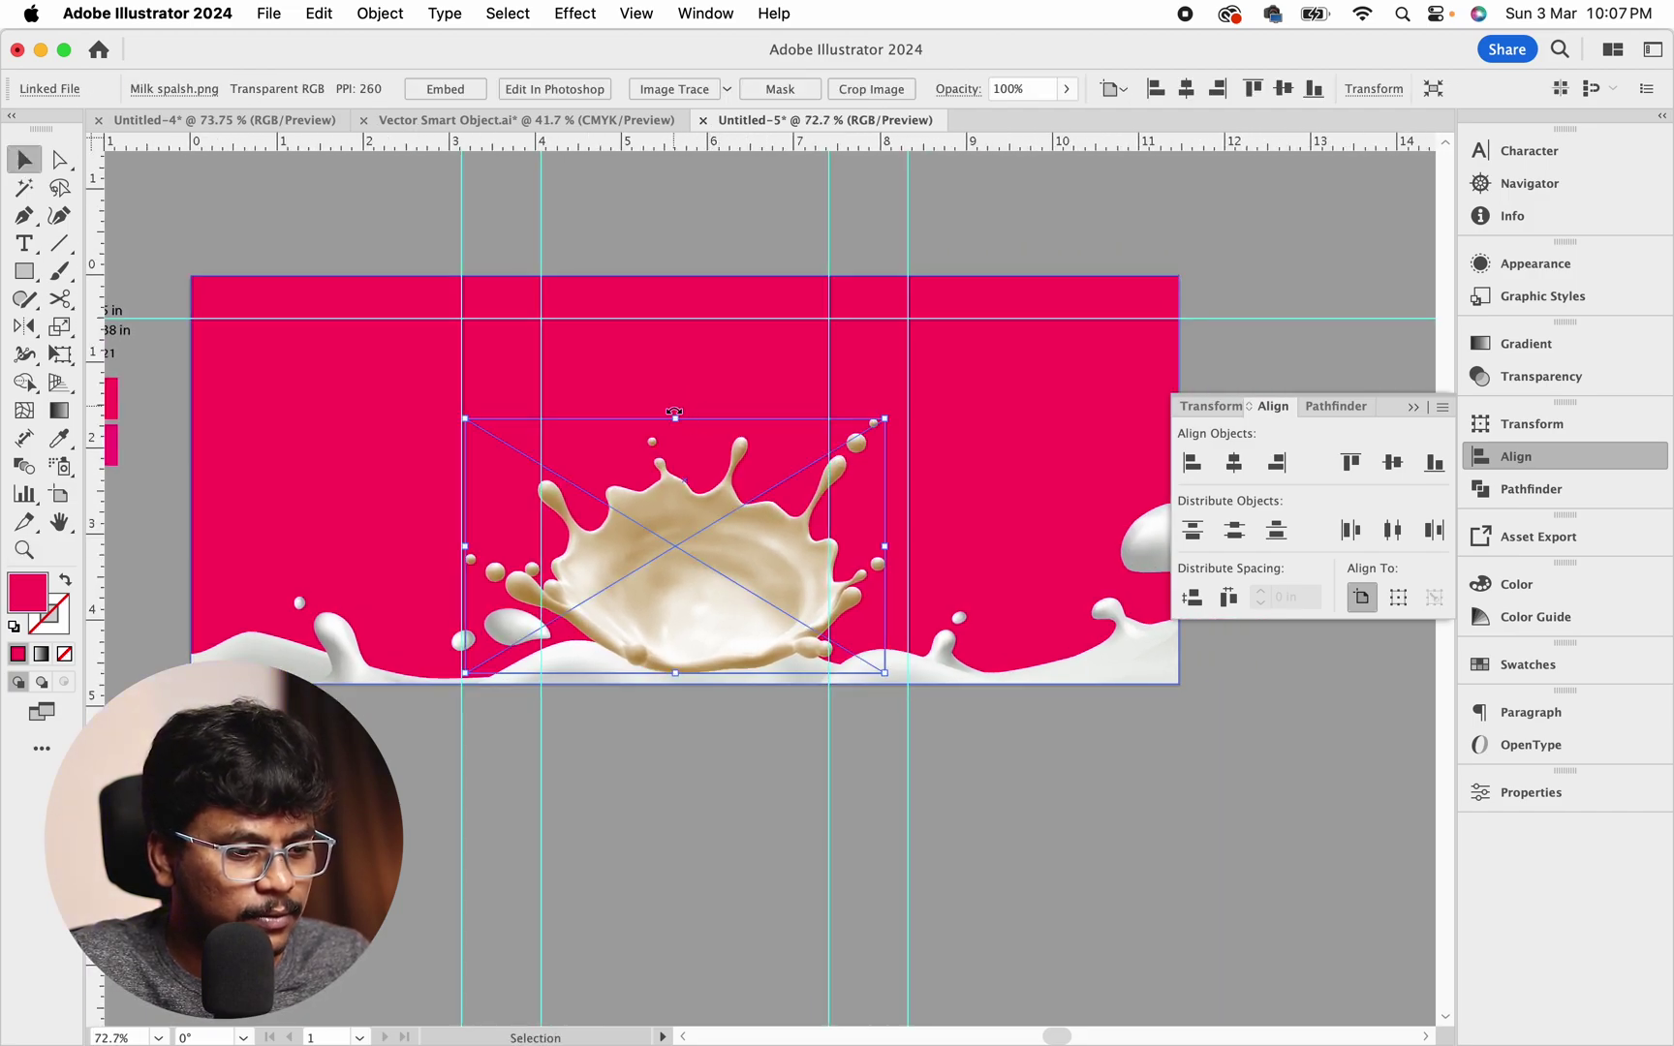
drag(675, 416, 673, 424)
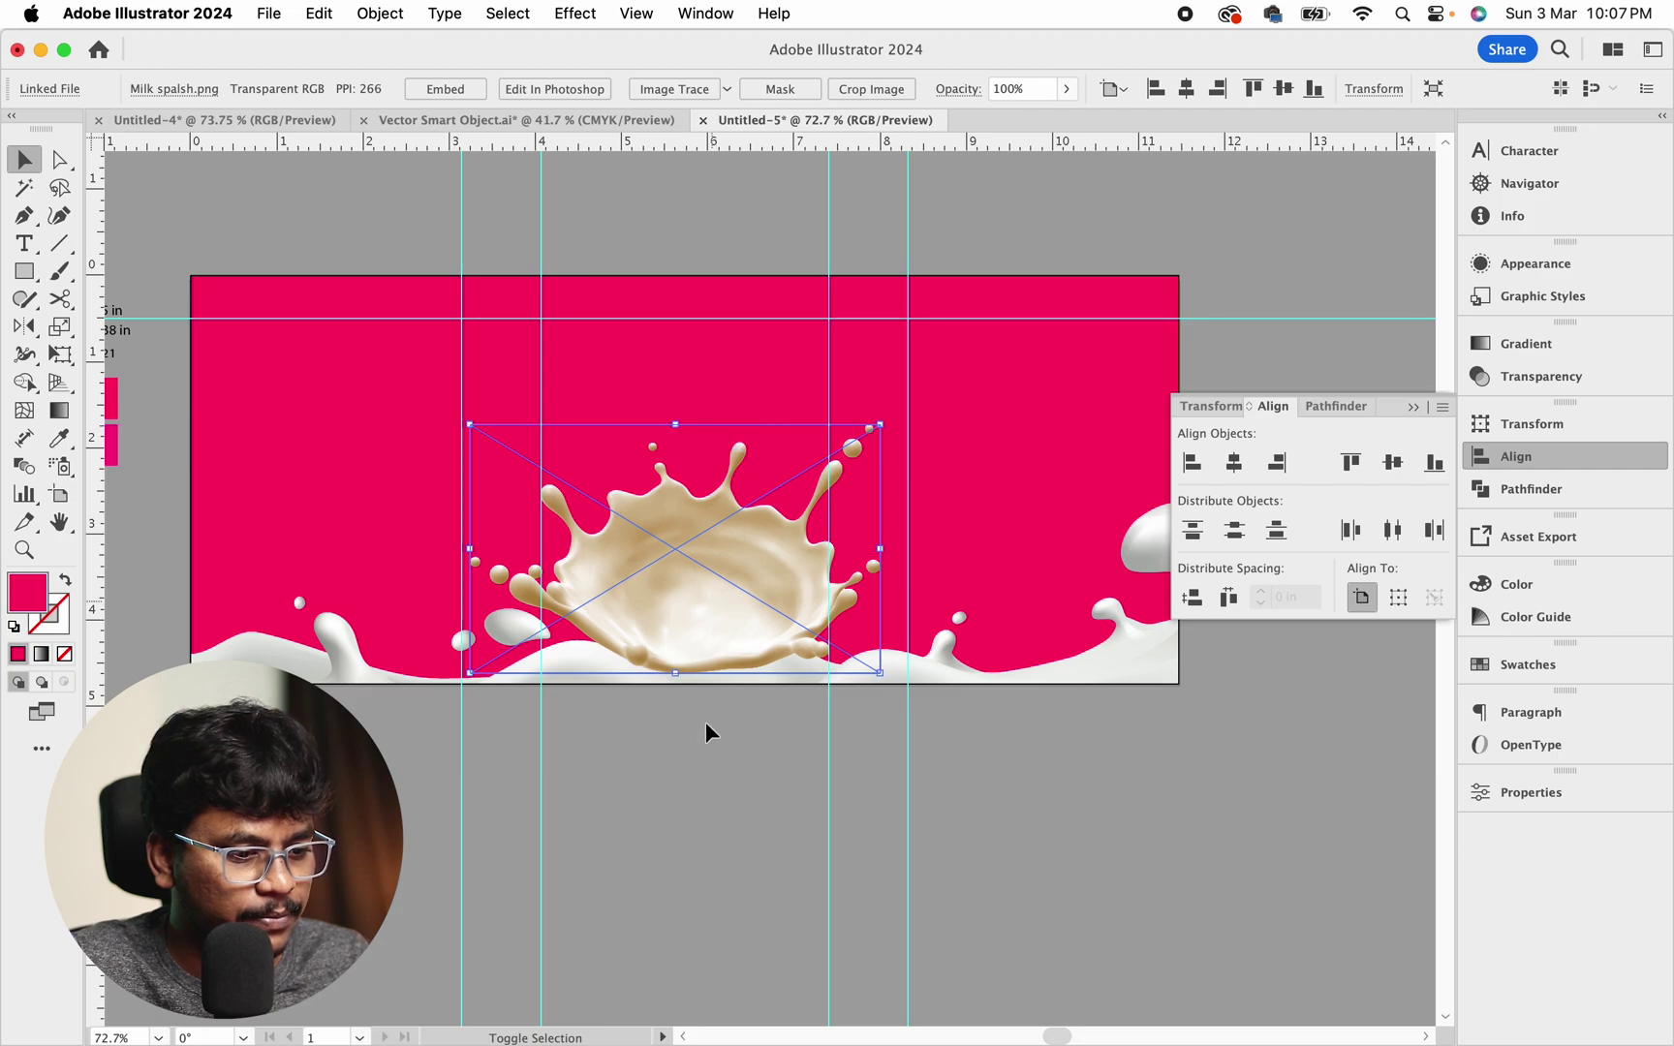
Move the milk splash straight down so its base overhangs the artboard's bottom edge, and clear the selection
key(super+space)
drag(613, 609, 705, 630)
drag(698, 542, 699, 589)
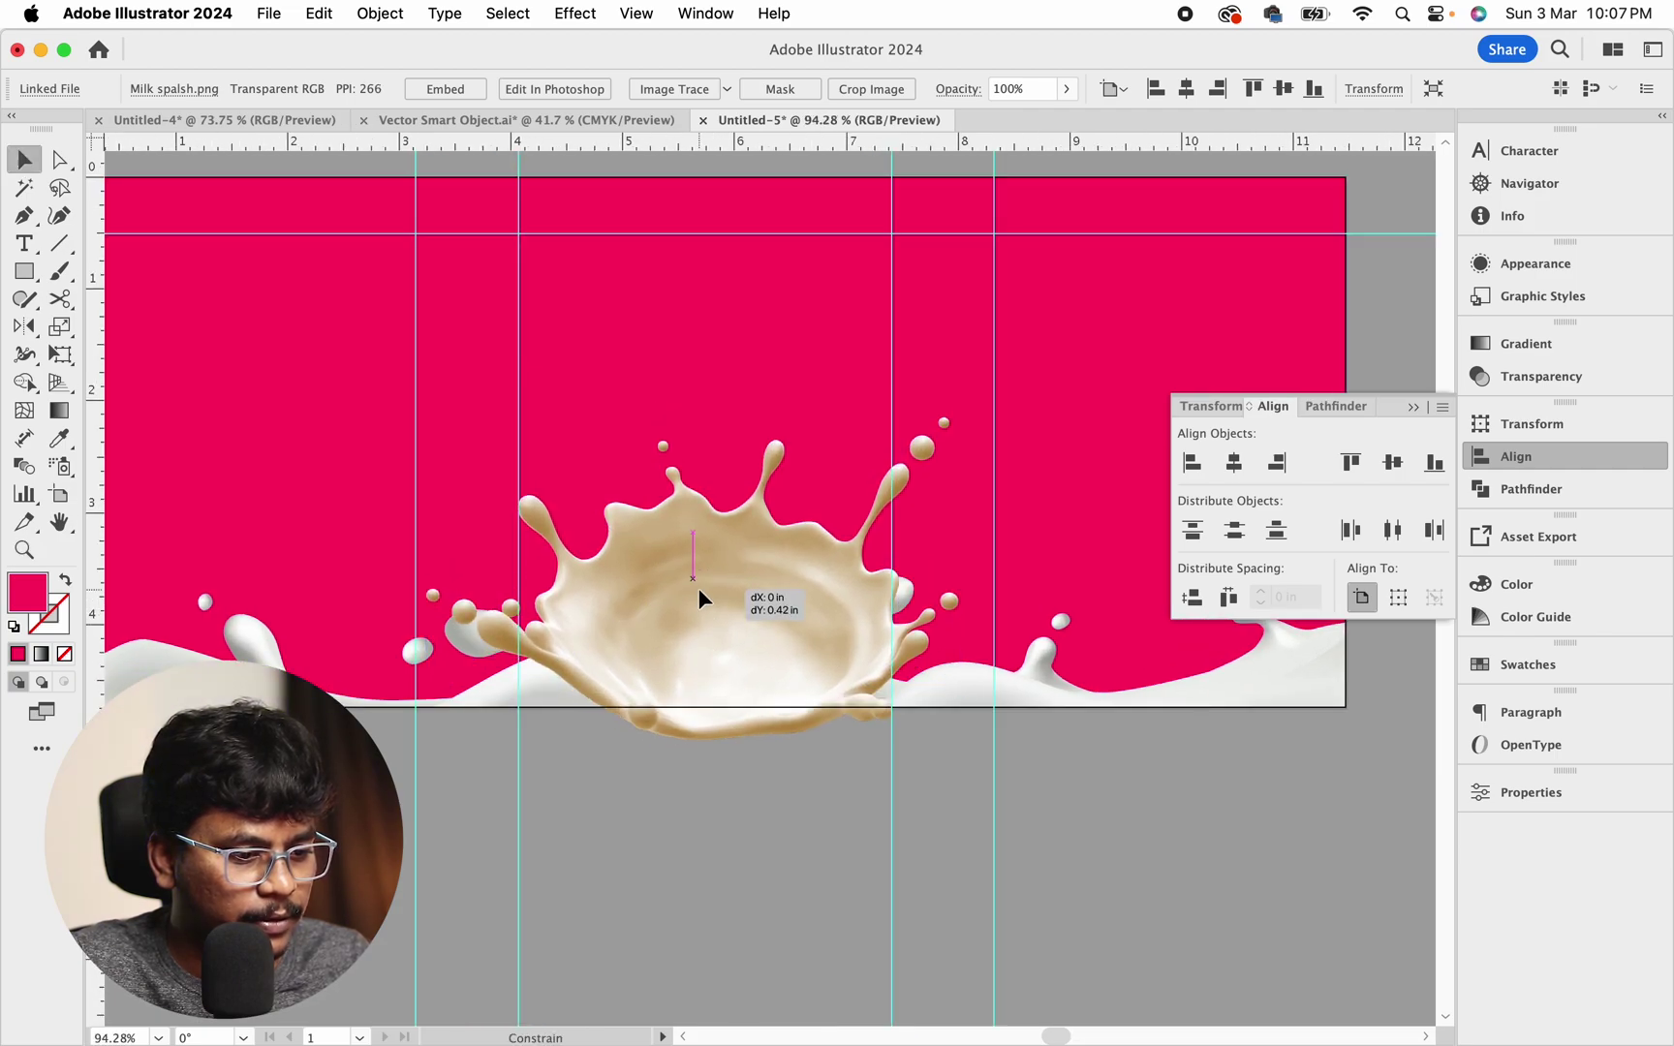
scroll(628, 643, down, 3)
shift+click(1112, 665)
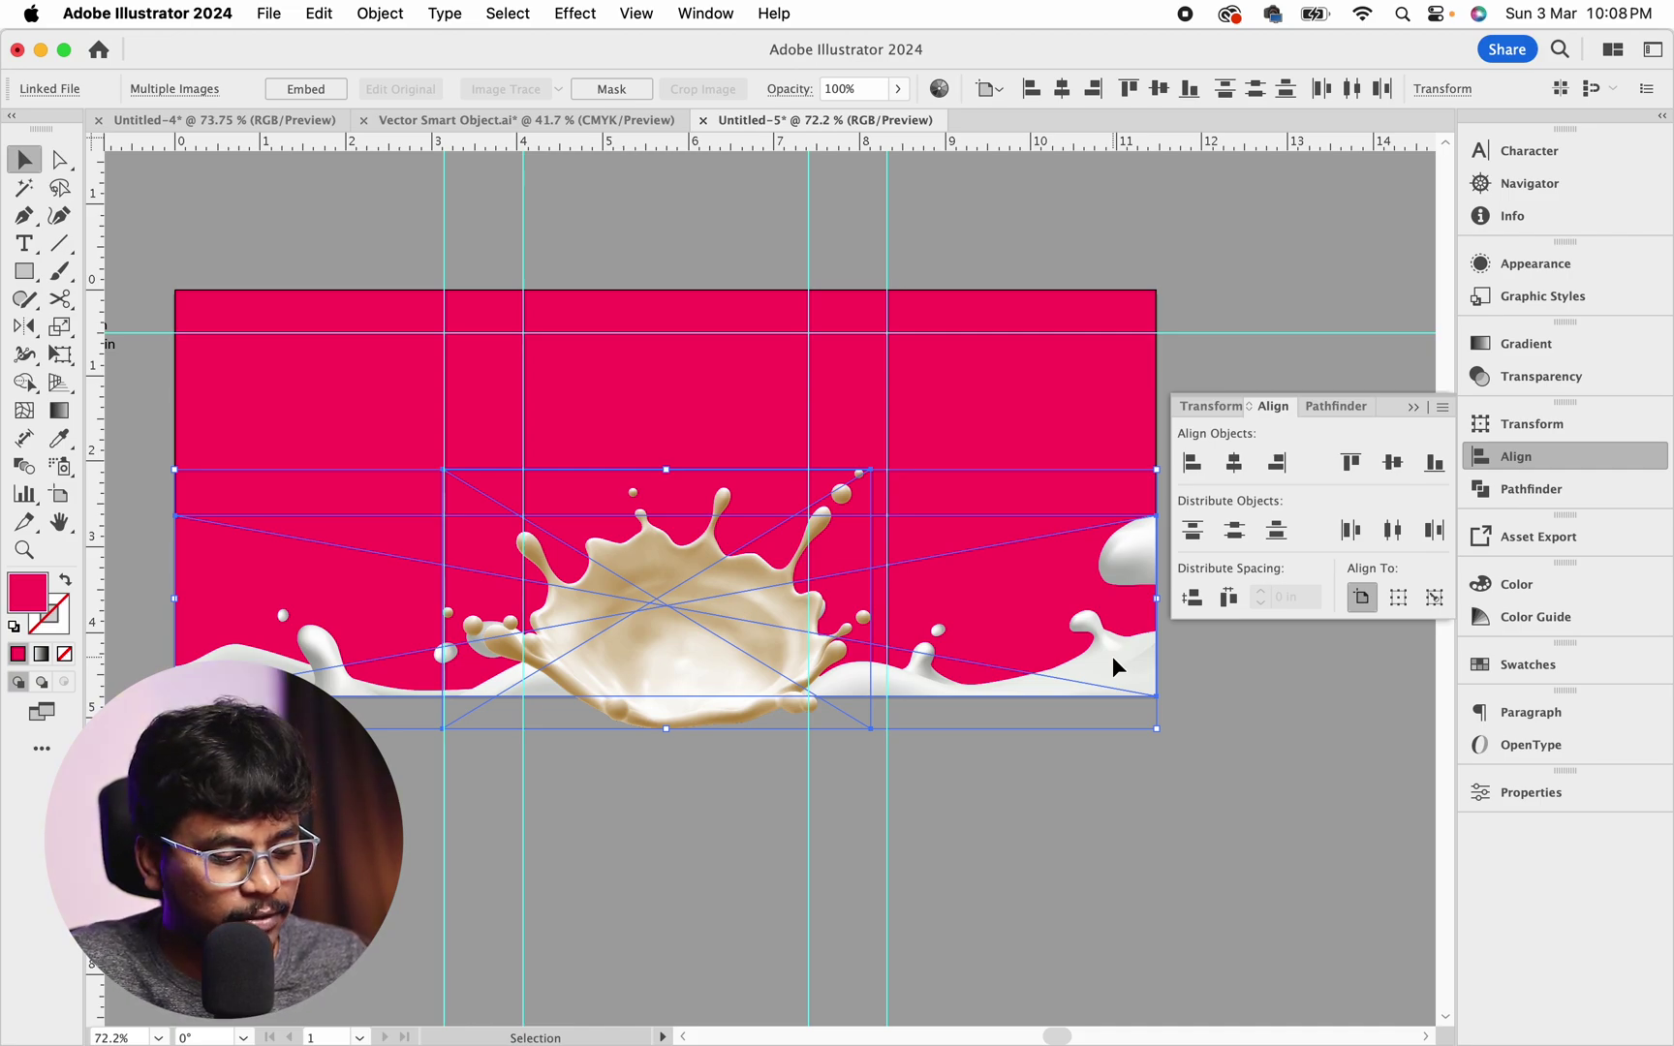
shift+click(1114, 662)
key(super+shift+a)
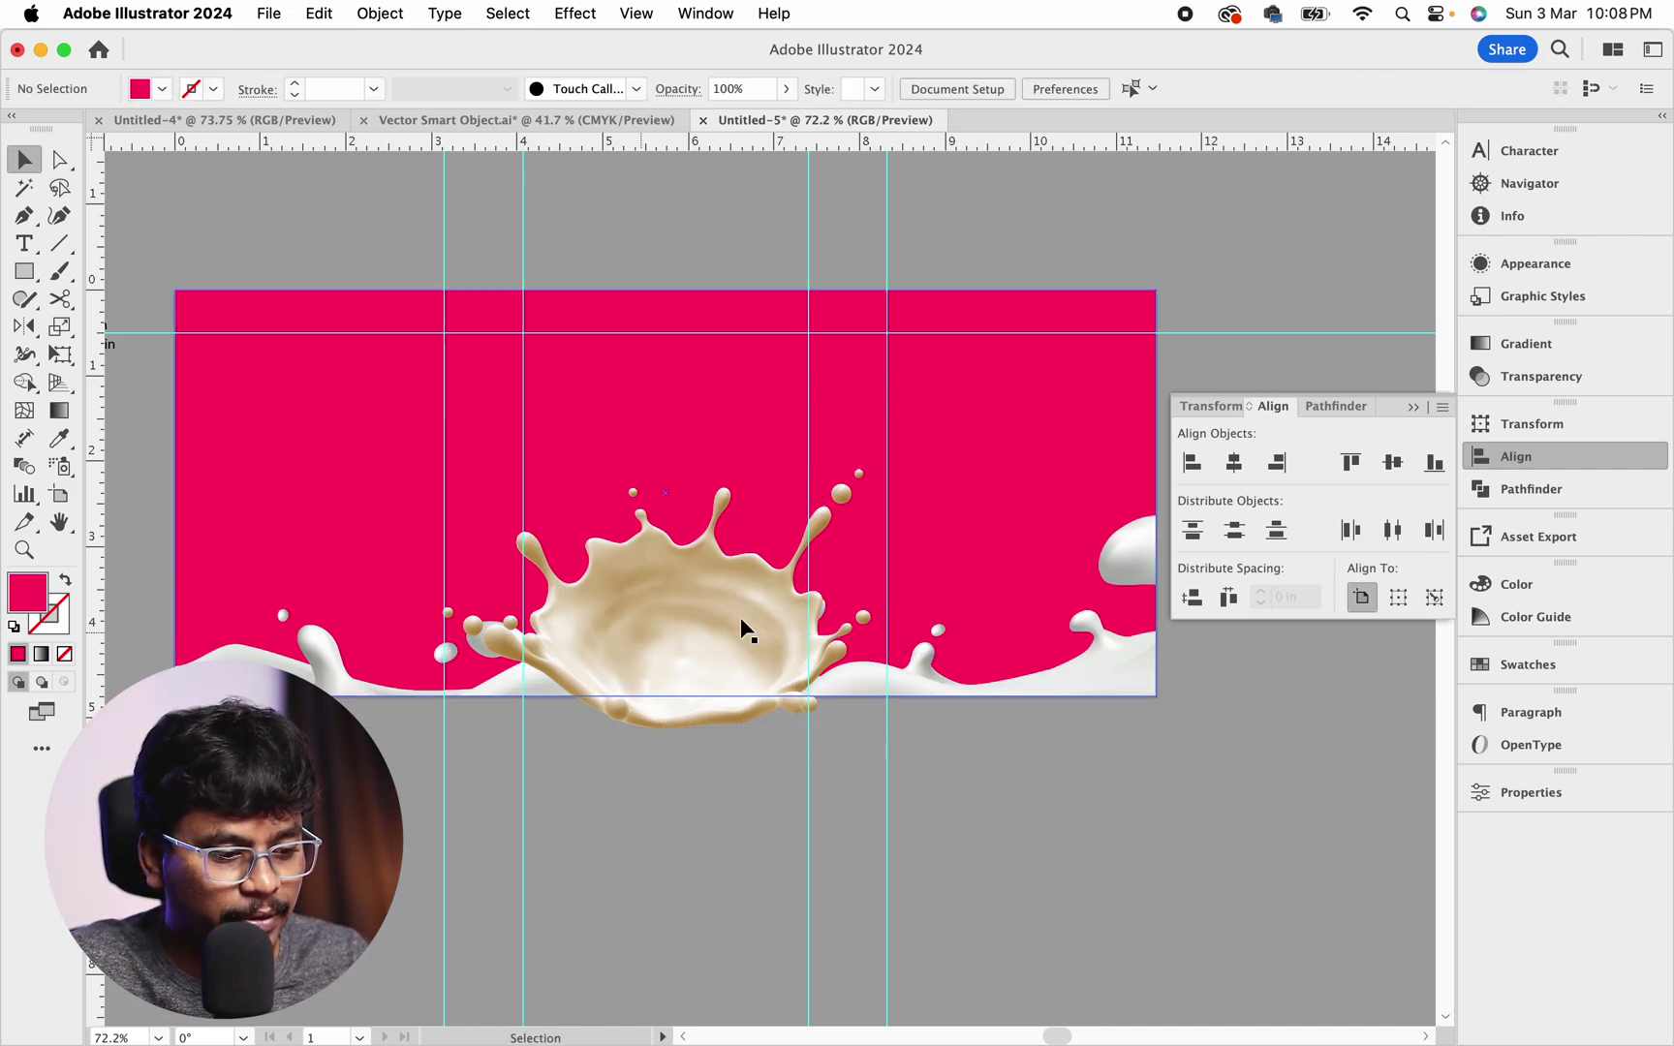
Try moving the pink background rectangle, undo the move, and clear the selection
drag(594, 549, 713, 695)
drag(436, 436, 540, 296)
key(super+z)
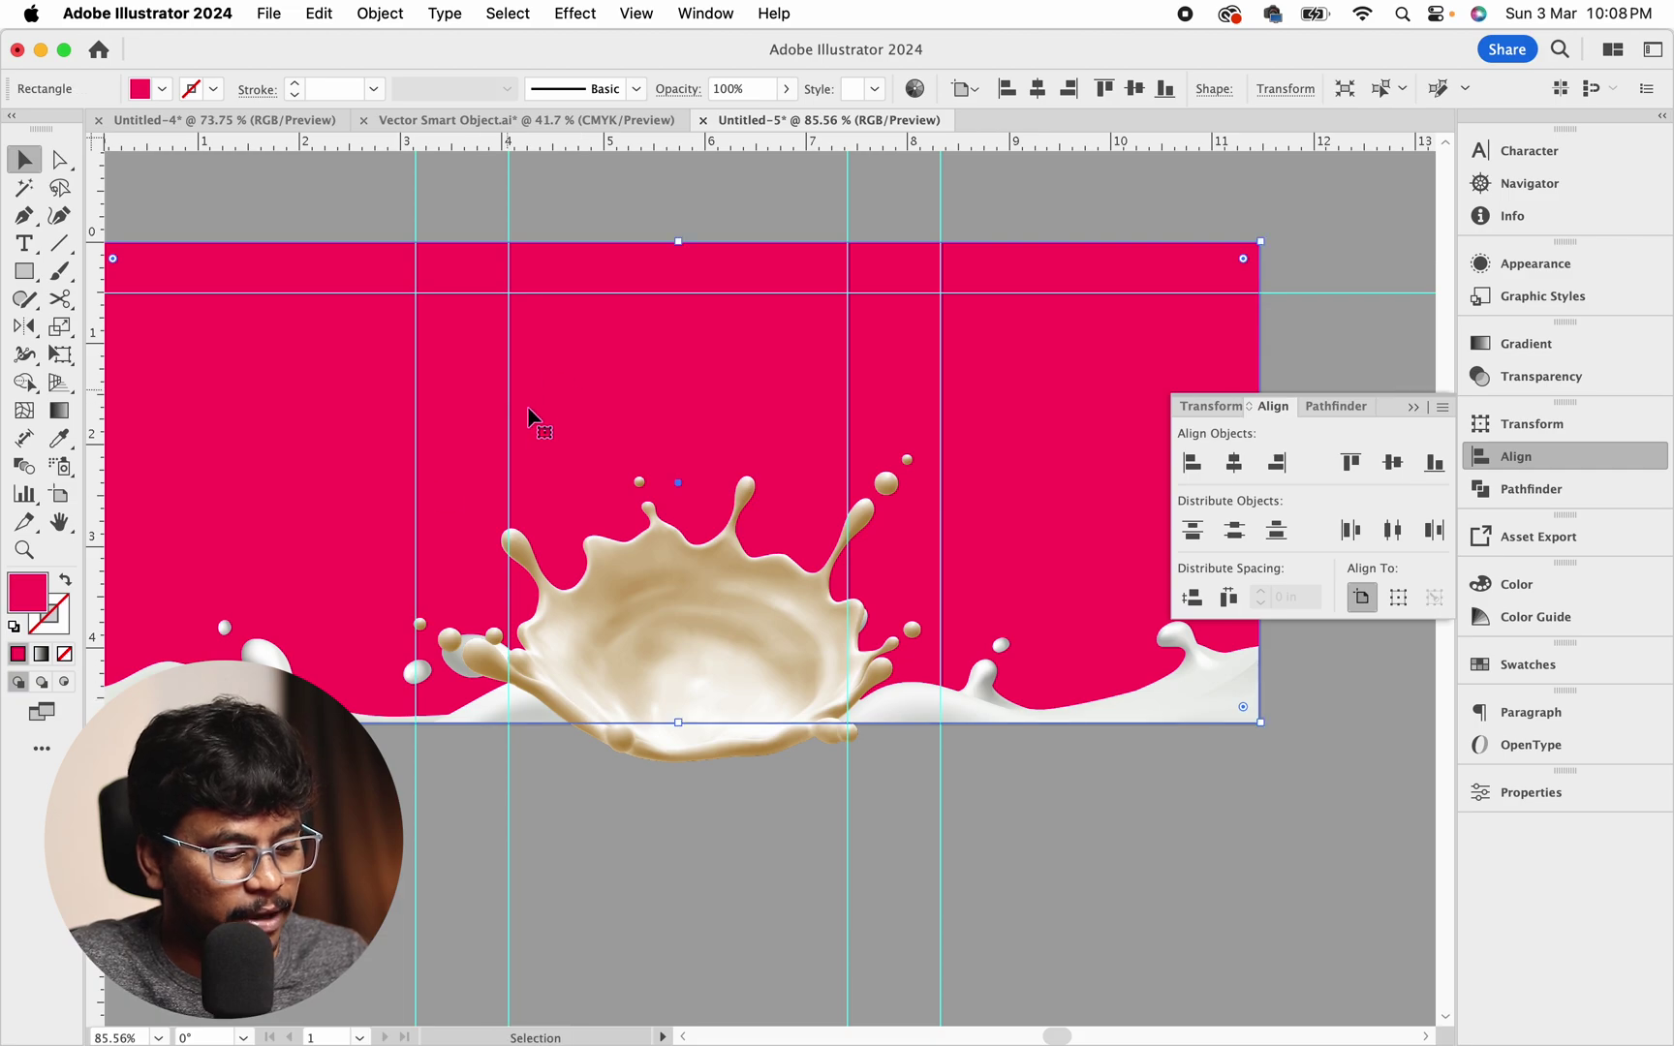
key(super+shift+a)
key(z)
scroll(663, 493, down, 1)
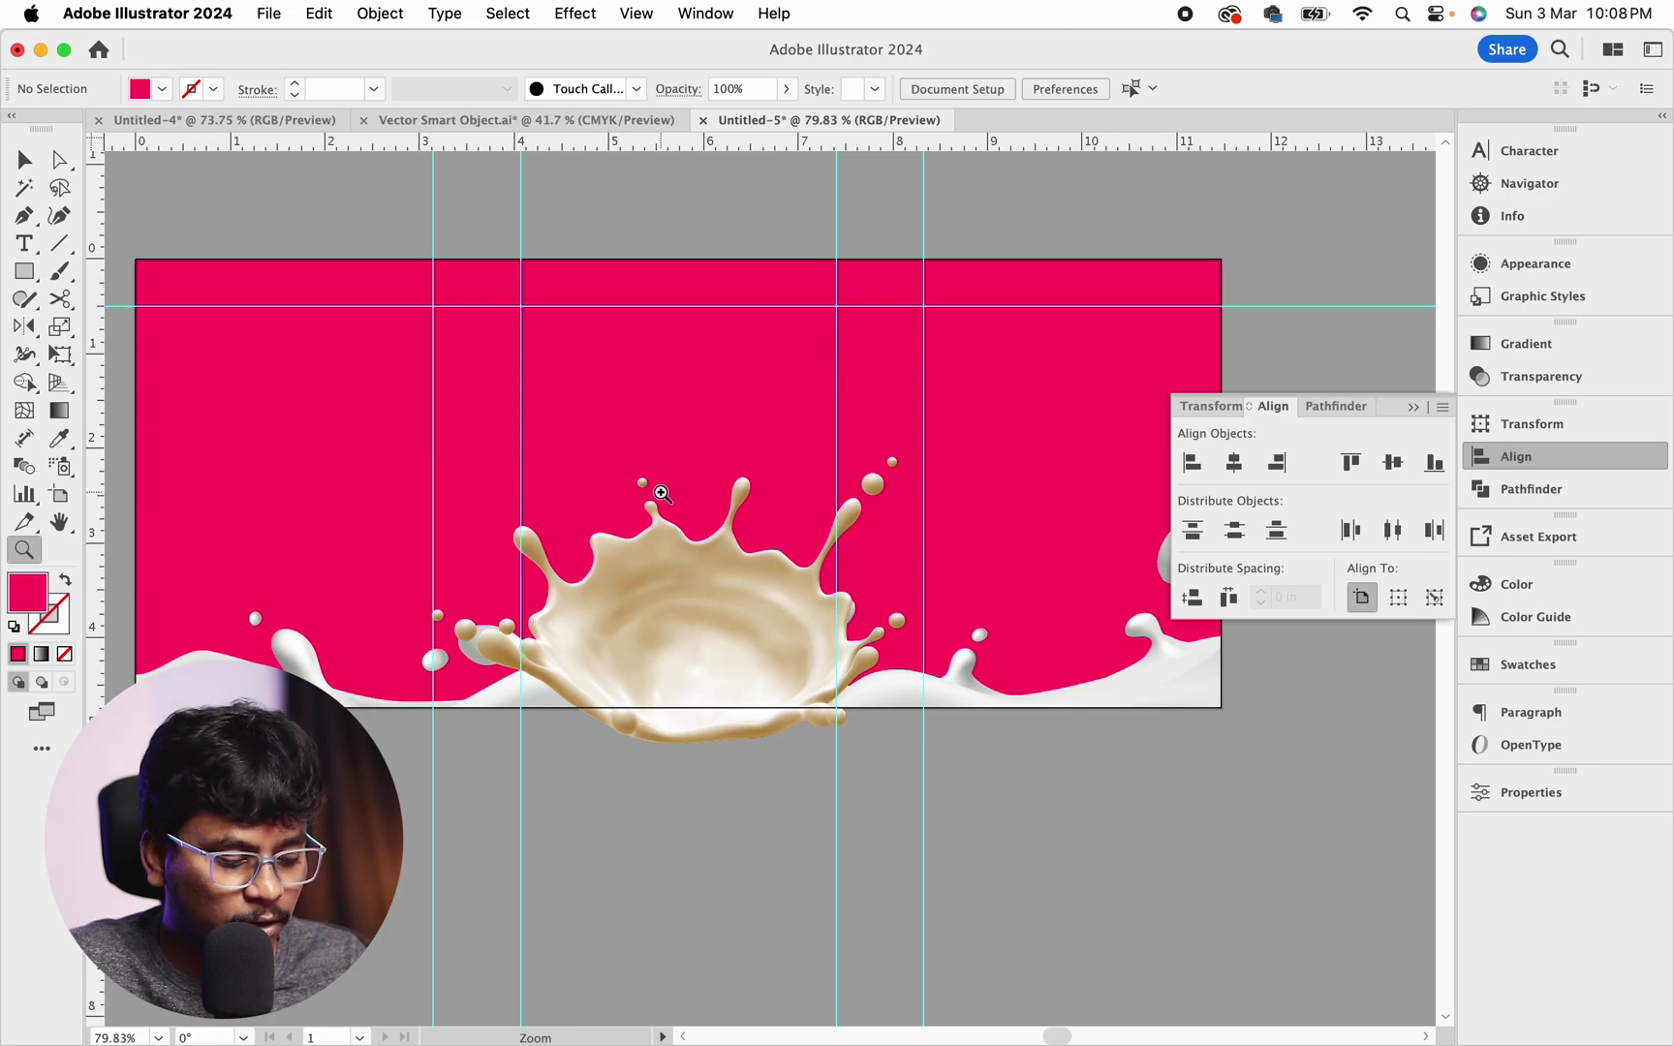
key(super+a)
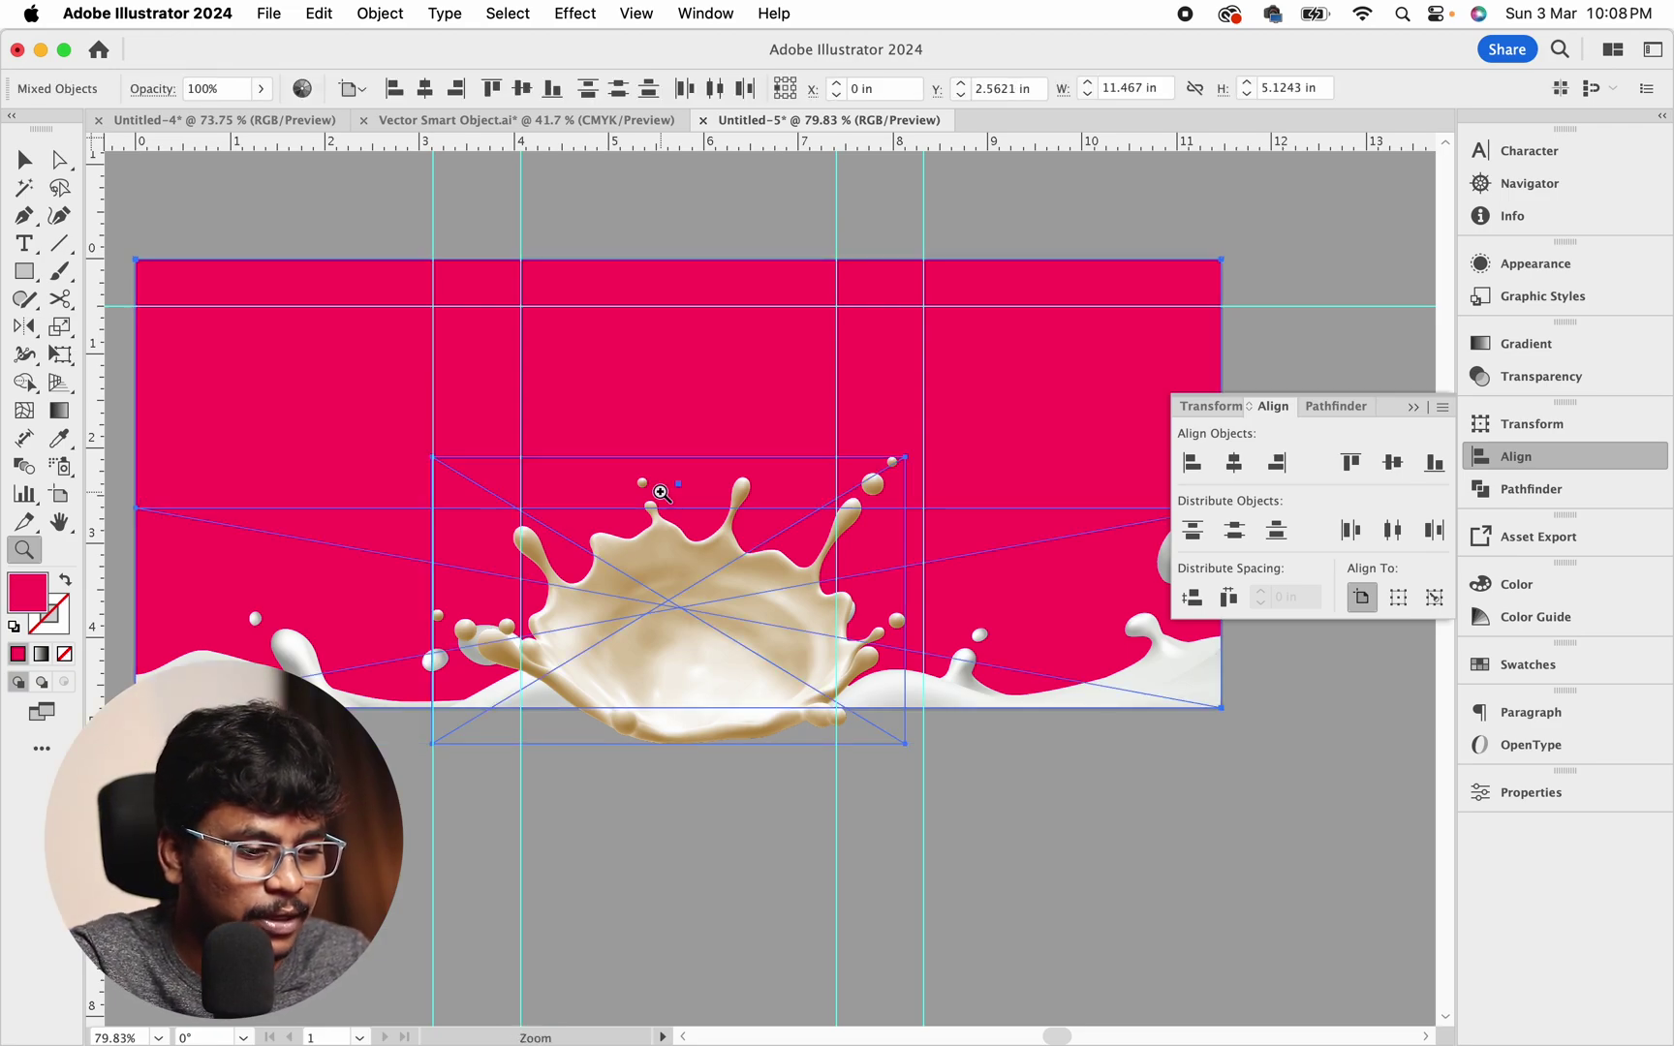
key(v)
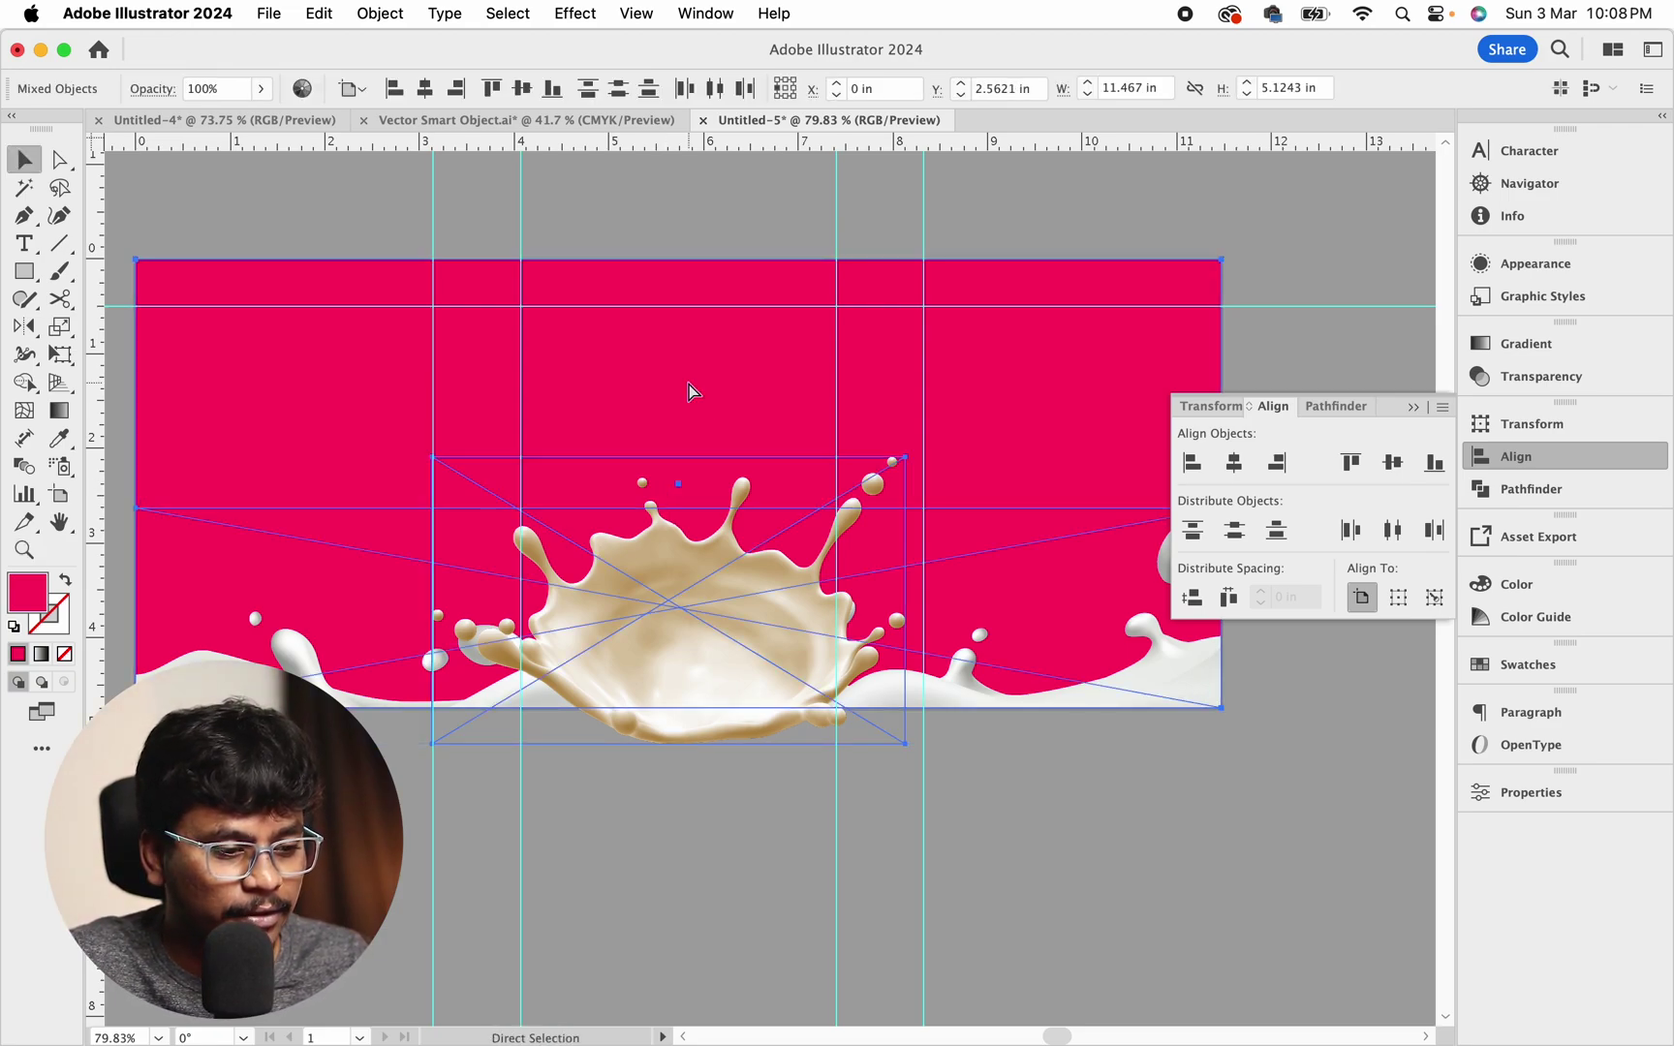
key(super+shift+a)
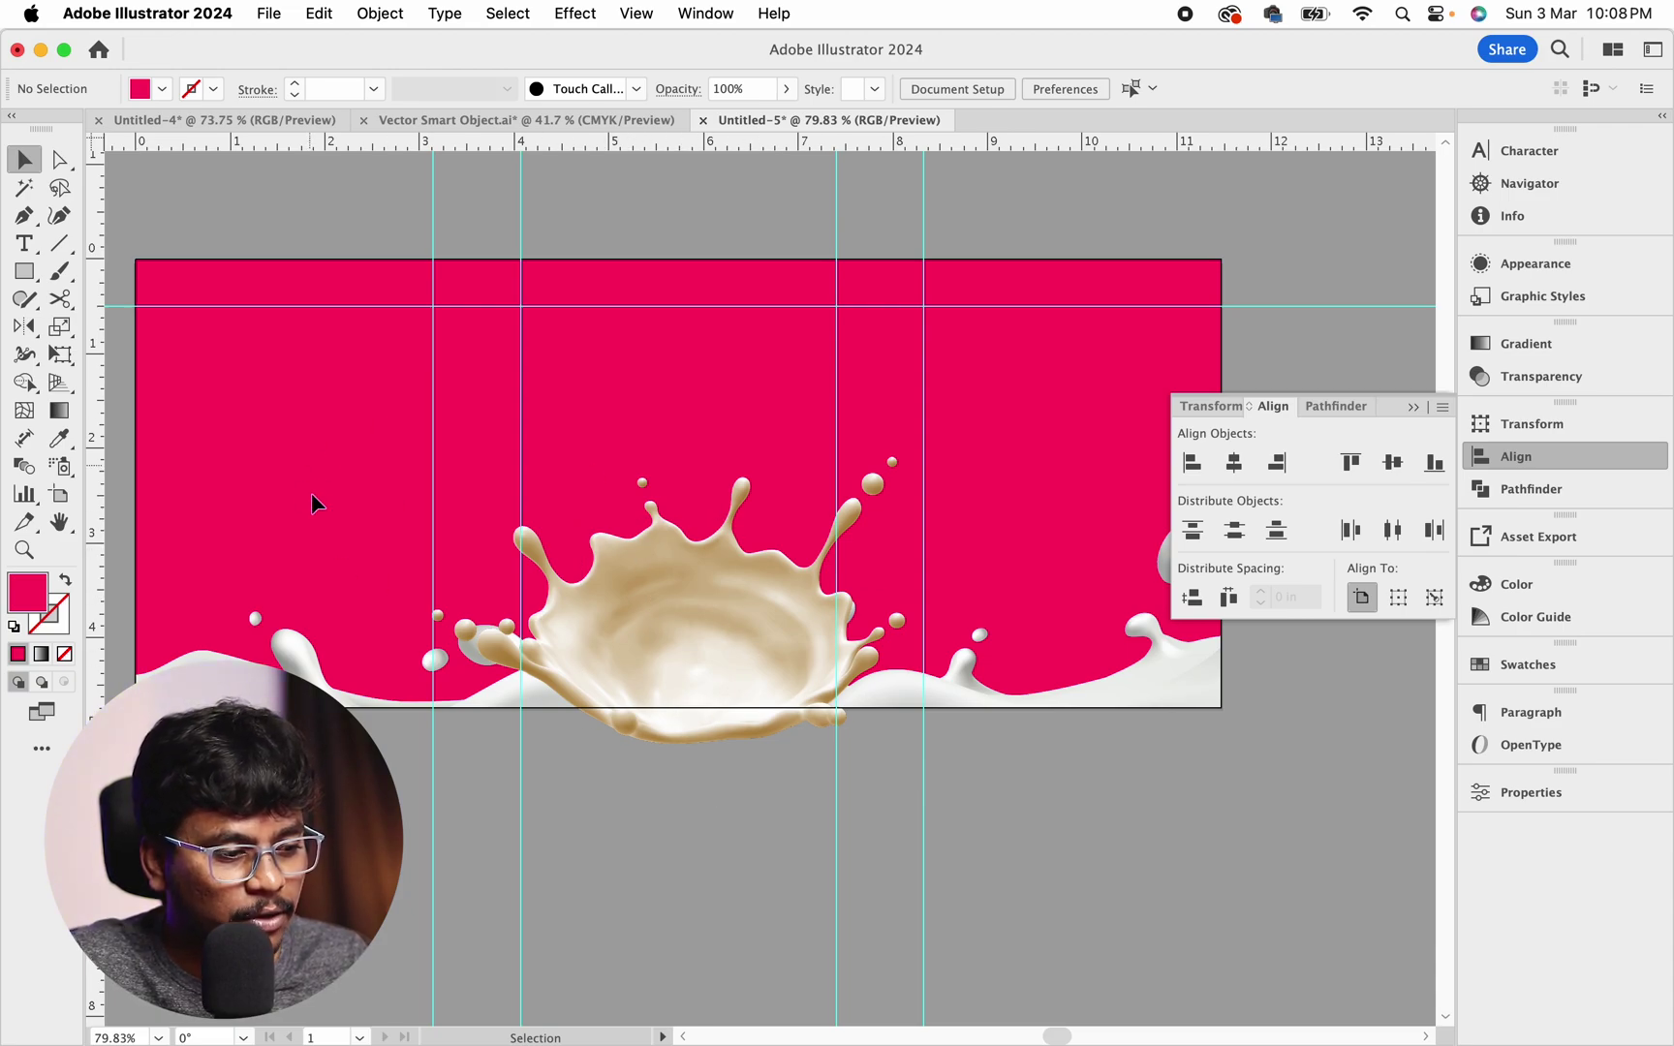
Unlock the pink background rectangle, test moving it, undo the move, and lock it again
right_click(230, 402)
mouse_move(257, 391)
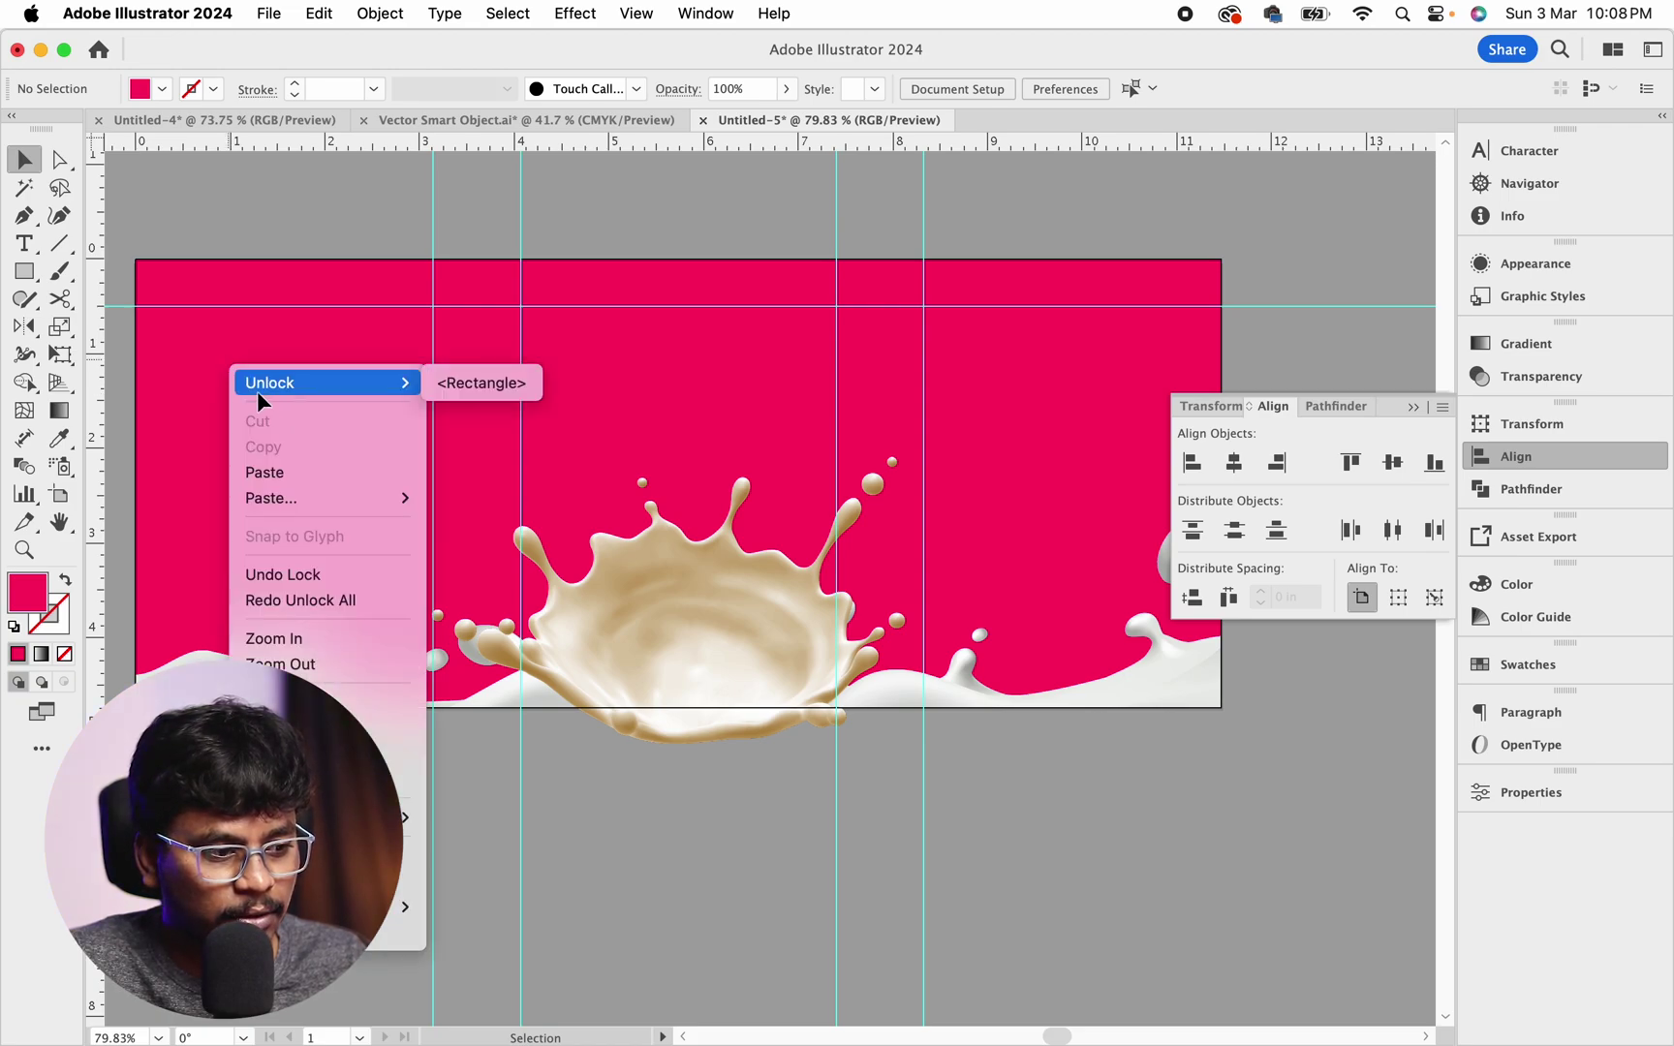
click(489, 387)
drag(341, 320, 377, 226)
key(super+z)
key(super+2)
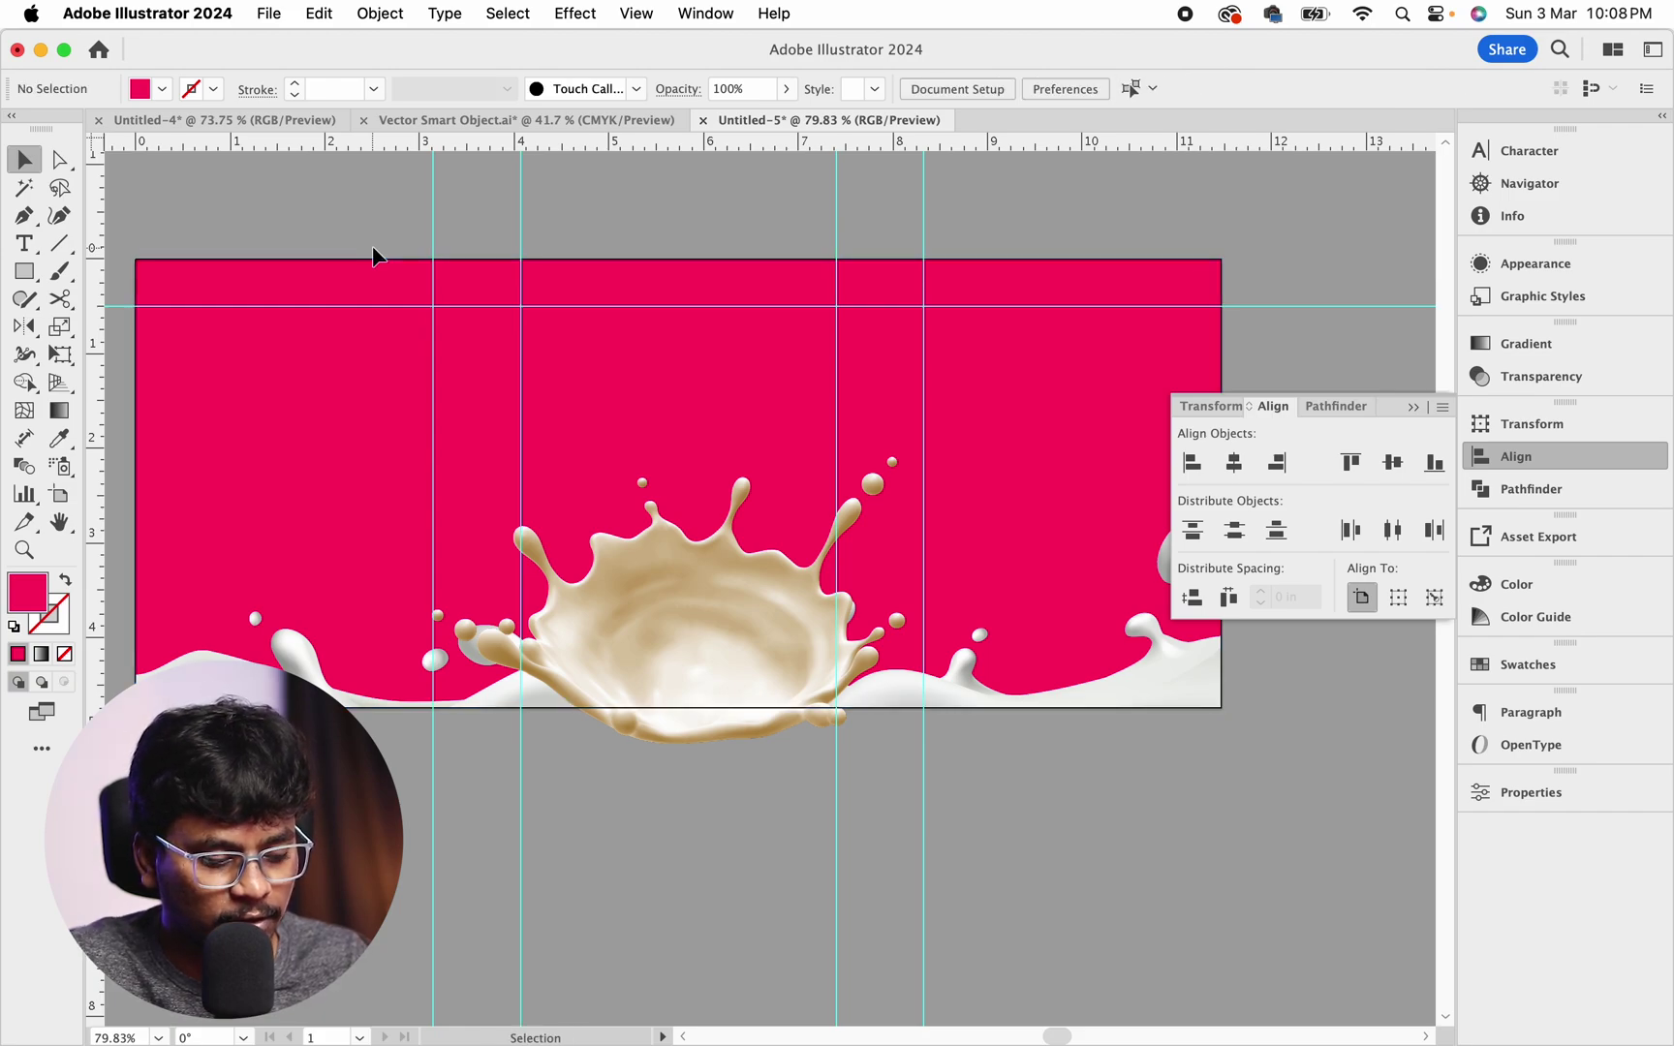
Move the strawberry pair with leaves from below the artboard into the bowl of the milk splash
key(super+space)
drag(632, 335, 759, 616)
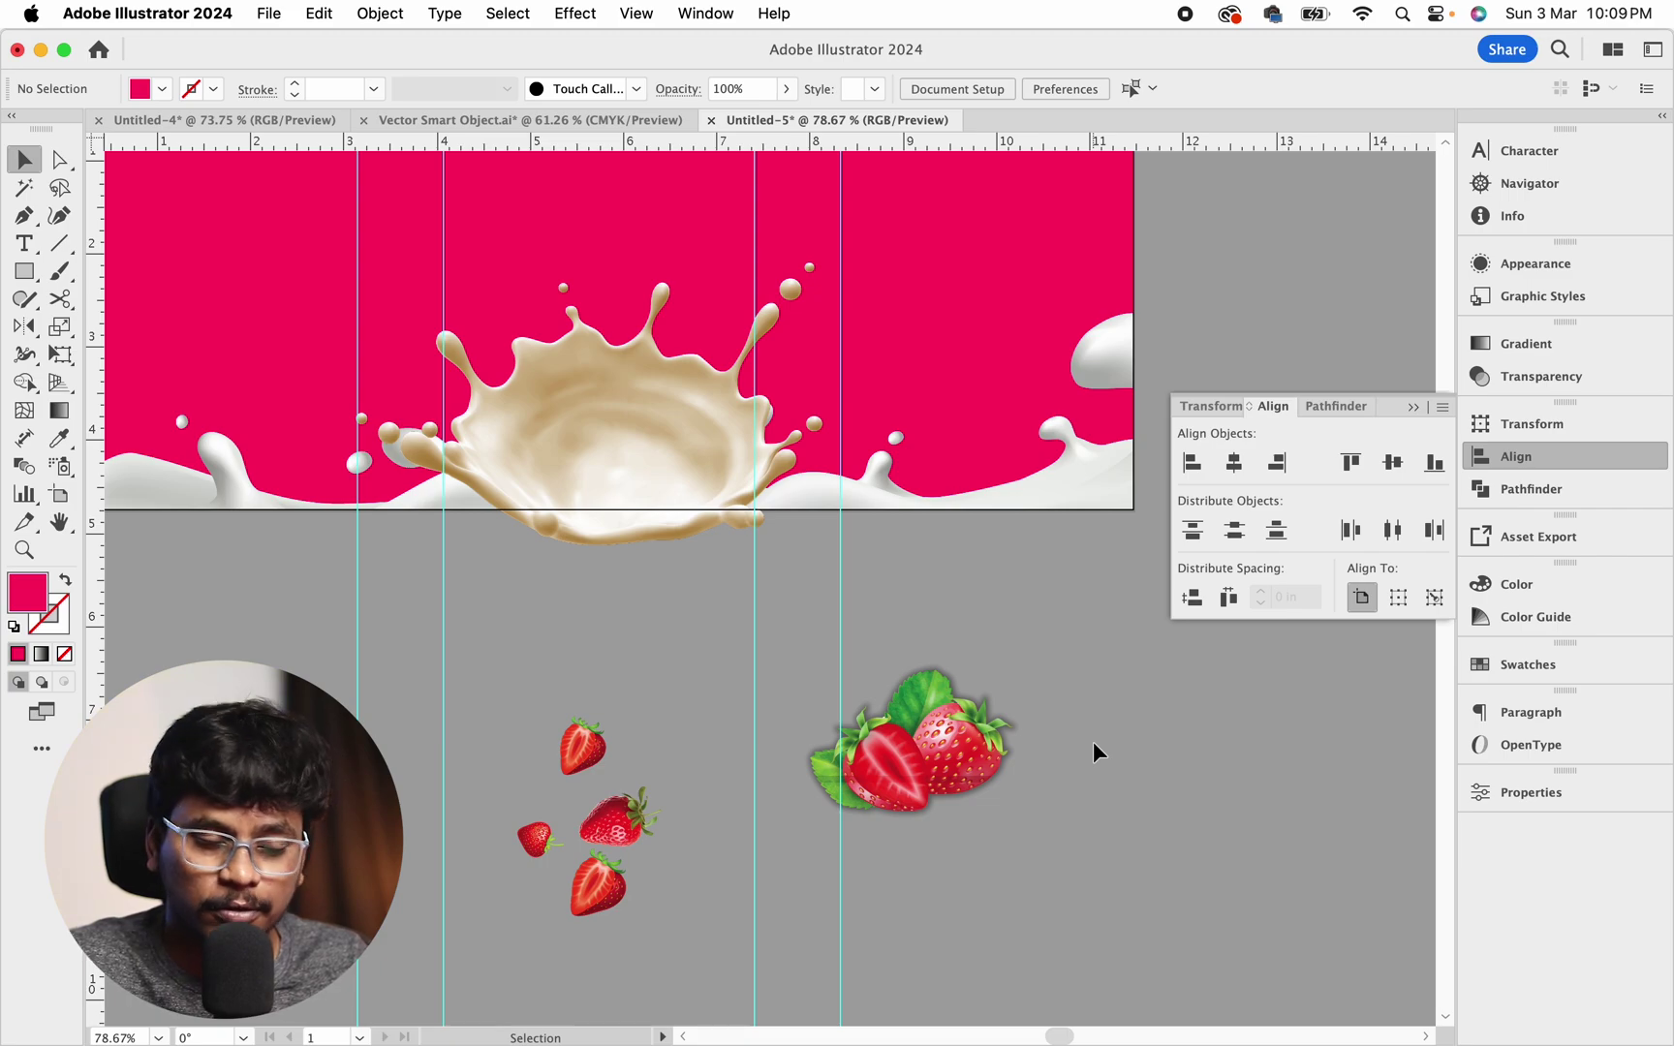
scroll(1094, 741, up, 2)
scroll(1094, 741, left, 2)
drag(1005, 825, 1044, 728)
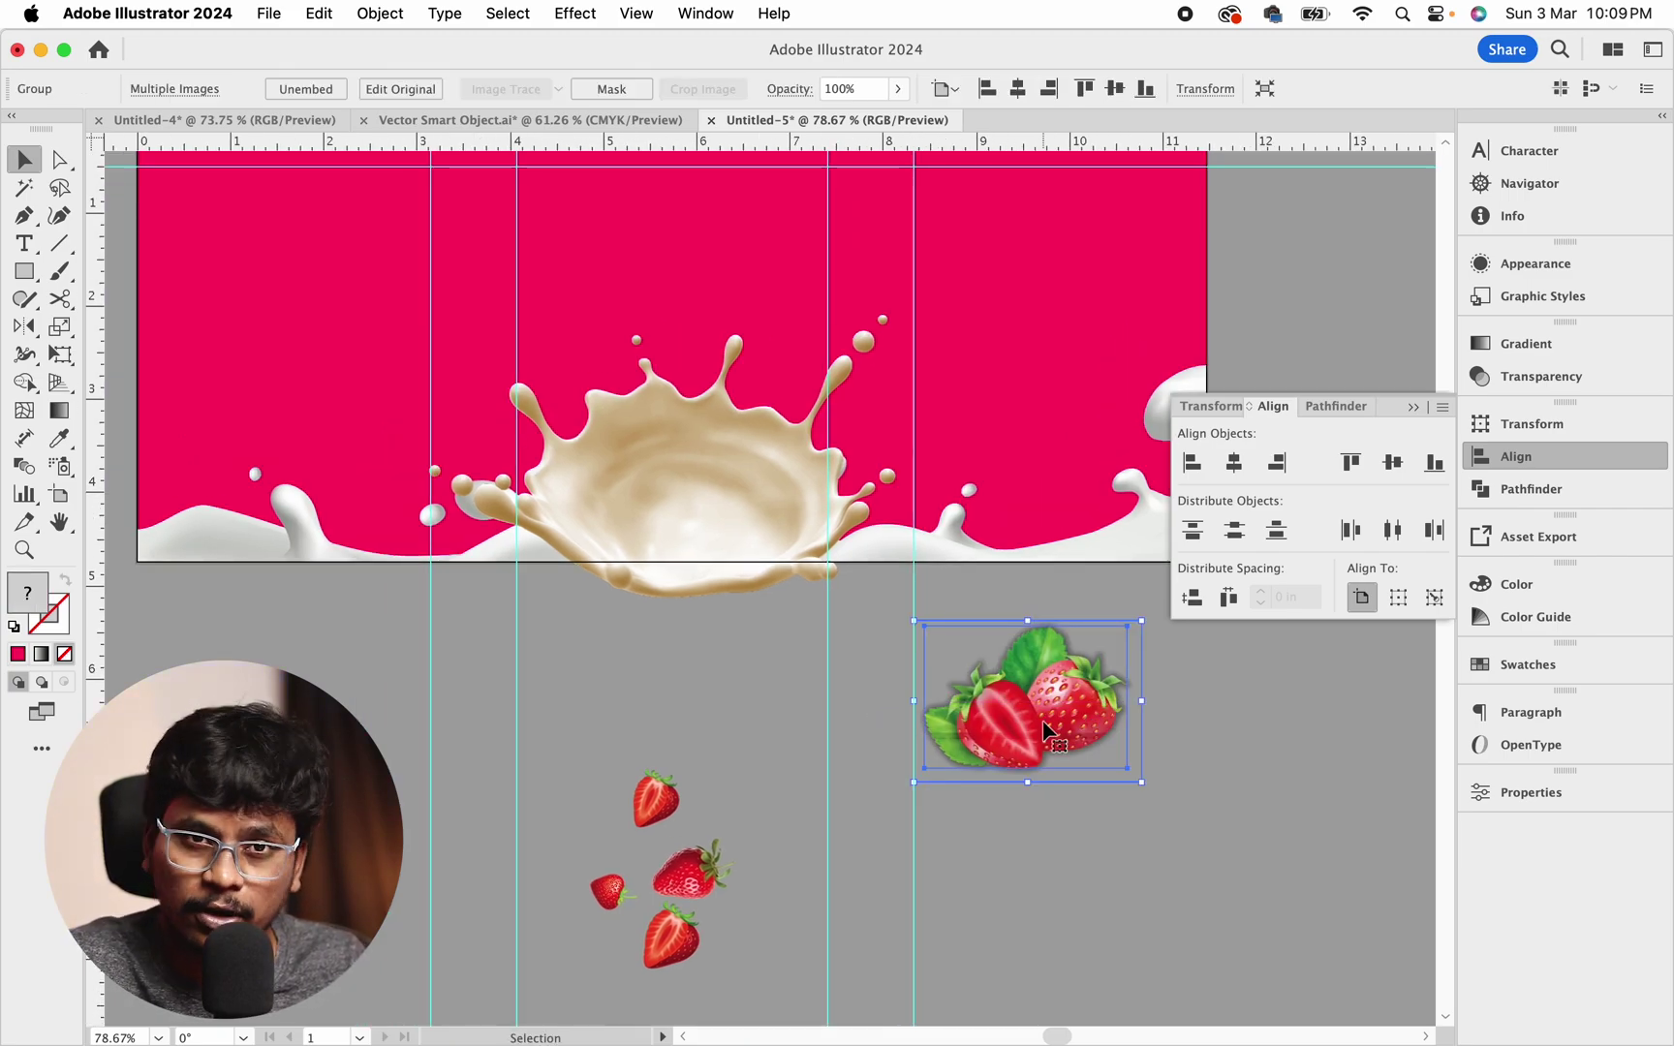
drag(889, 711, 1029, 714)
click(777, 707)
drag(1137, 725, 821, 662)
Fine-tune the size and position of the strawberry pair inside the milk splash
key(z)
key(v)
drag(764, 522, 745, 526)
drag(788, 622, 775, 616)
mouse_move(735, 524)
mouse_down()
mouse_move(732, 508)
mouse_move(735, 524)
mouse_up()
drag(777, 605, 767, 614)
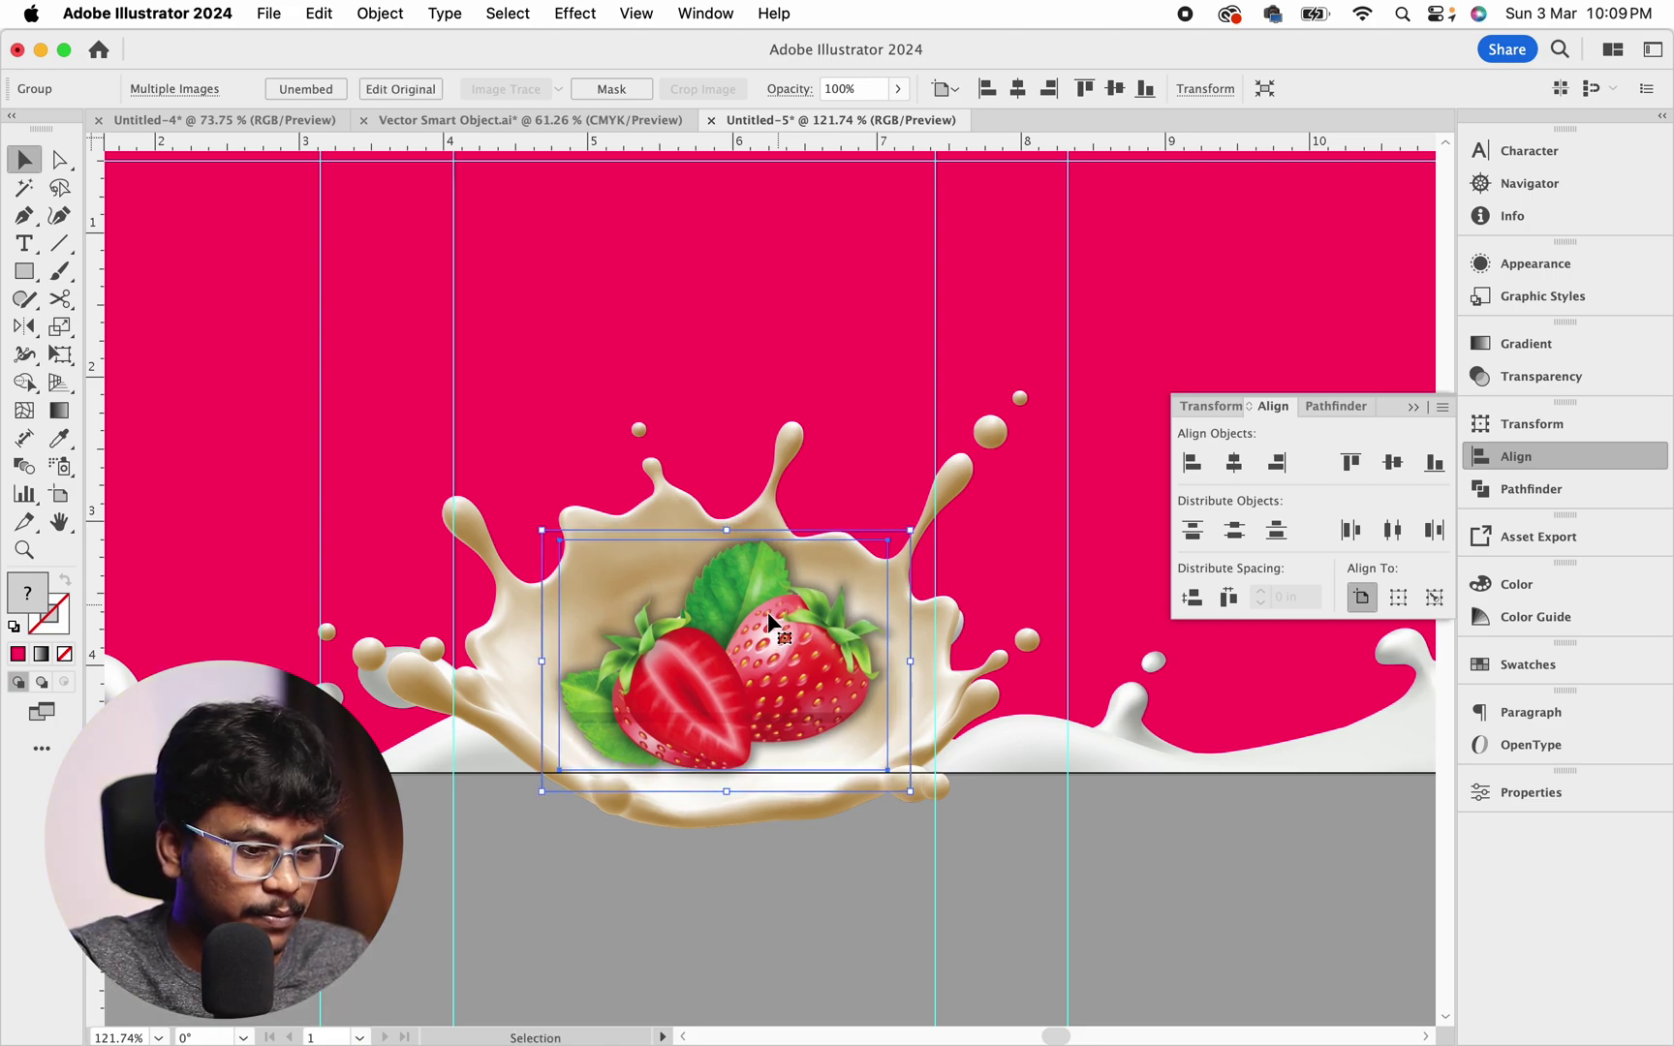
Nudge the strawberry pair up six increments and left one increment inside the milk splash, and deselect it
key(Up)
key(Up)
key(Up)
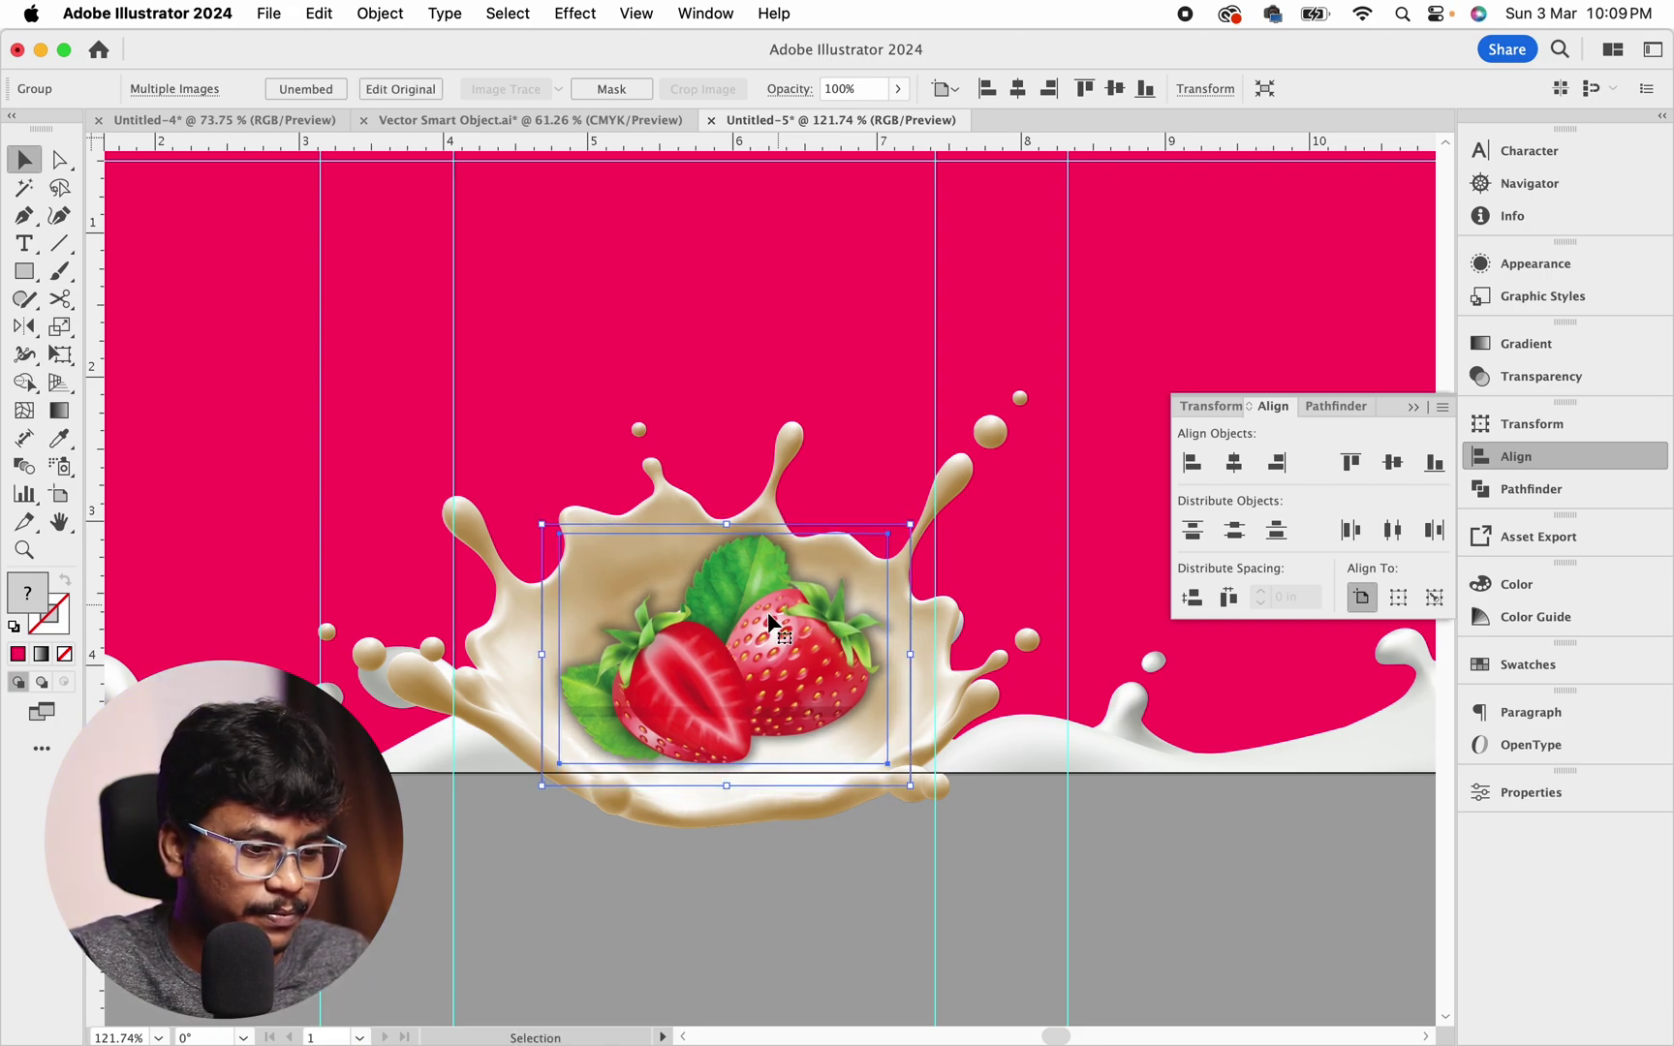
key(Up)
key(Up)
key(Up)
key(Left)
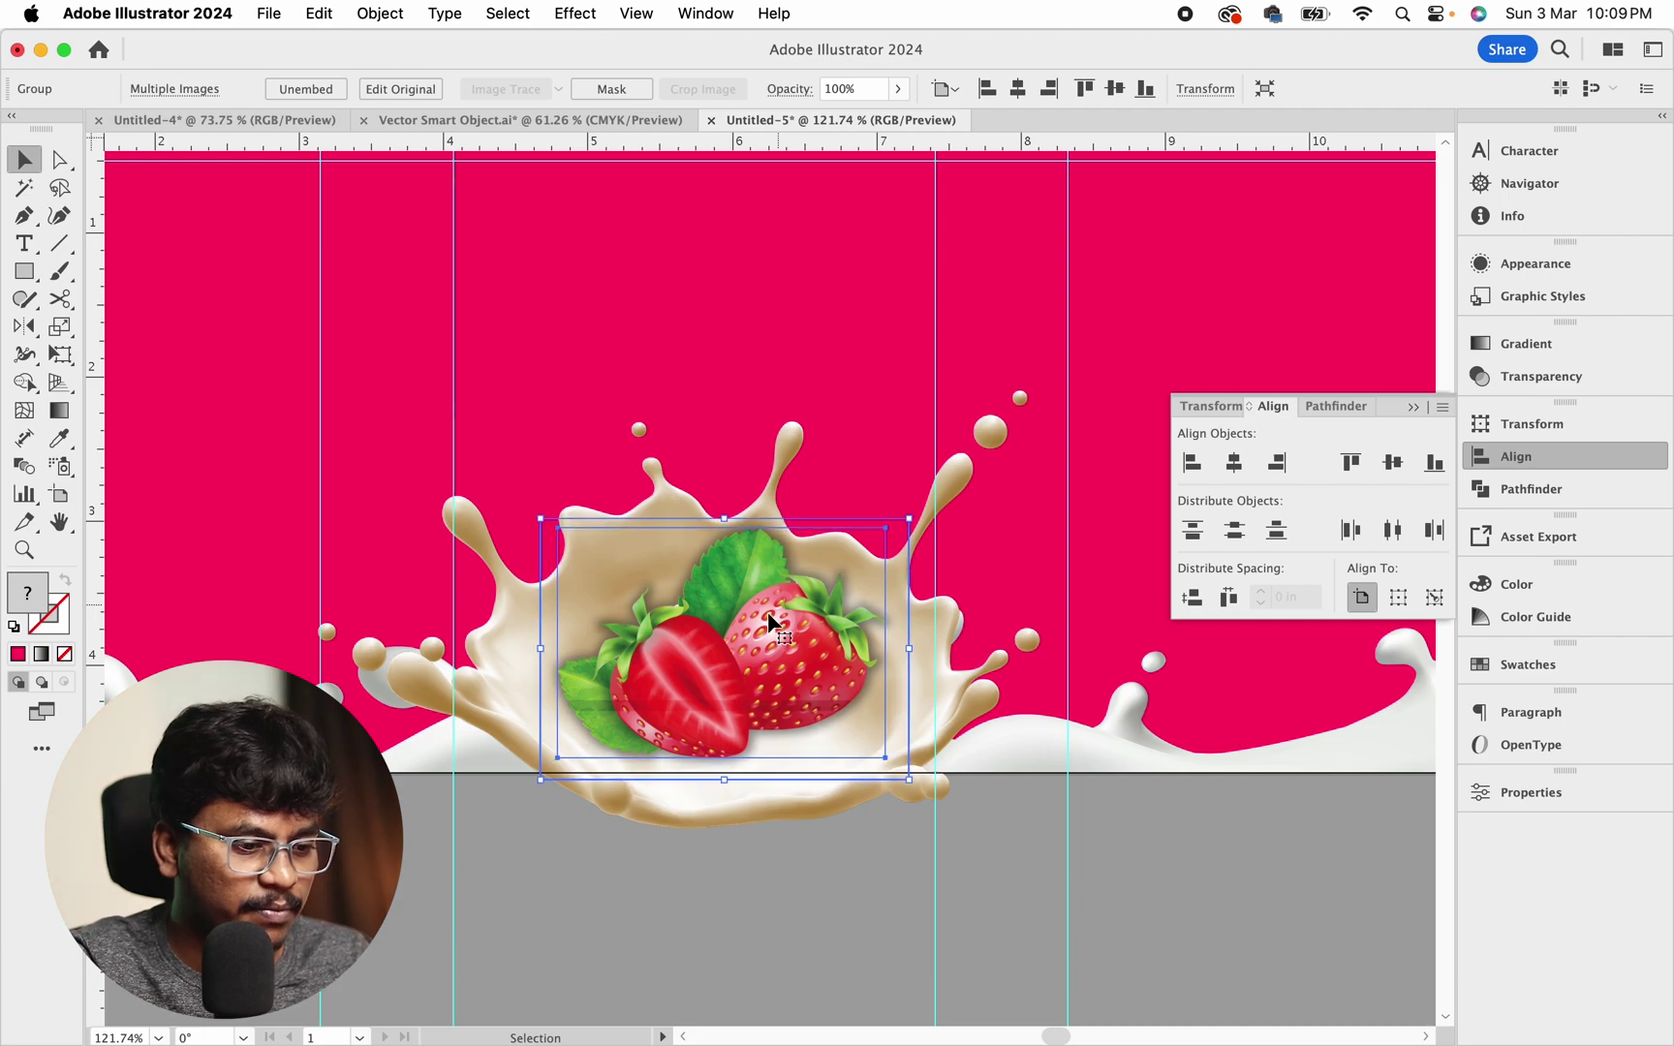
click(982, 828)
key(z)
drag(981, 828, 646, 635)
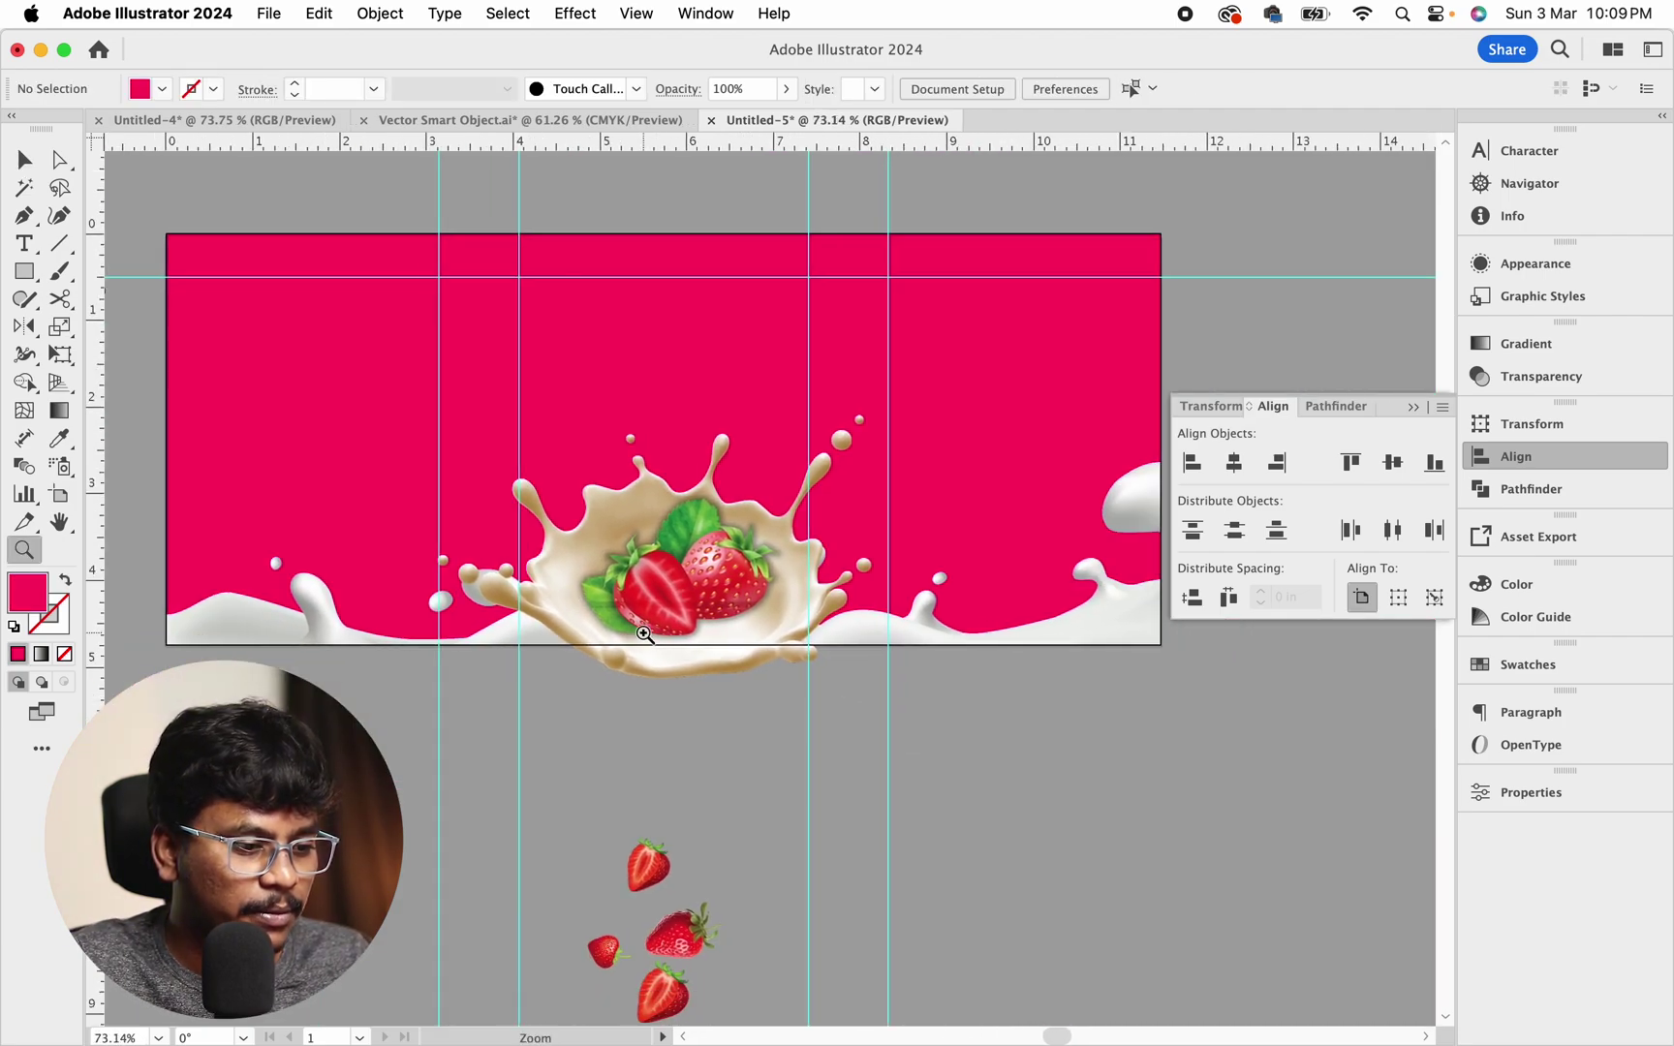
Move the topmost loose cut strawberry from below the artboard to above the milk splash's right side
drag(622, 779, 645, 779)
scroll(645, 781, down, 3)
key(v)
drag(553, 627, 707, 902)
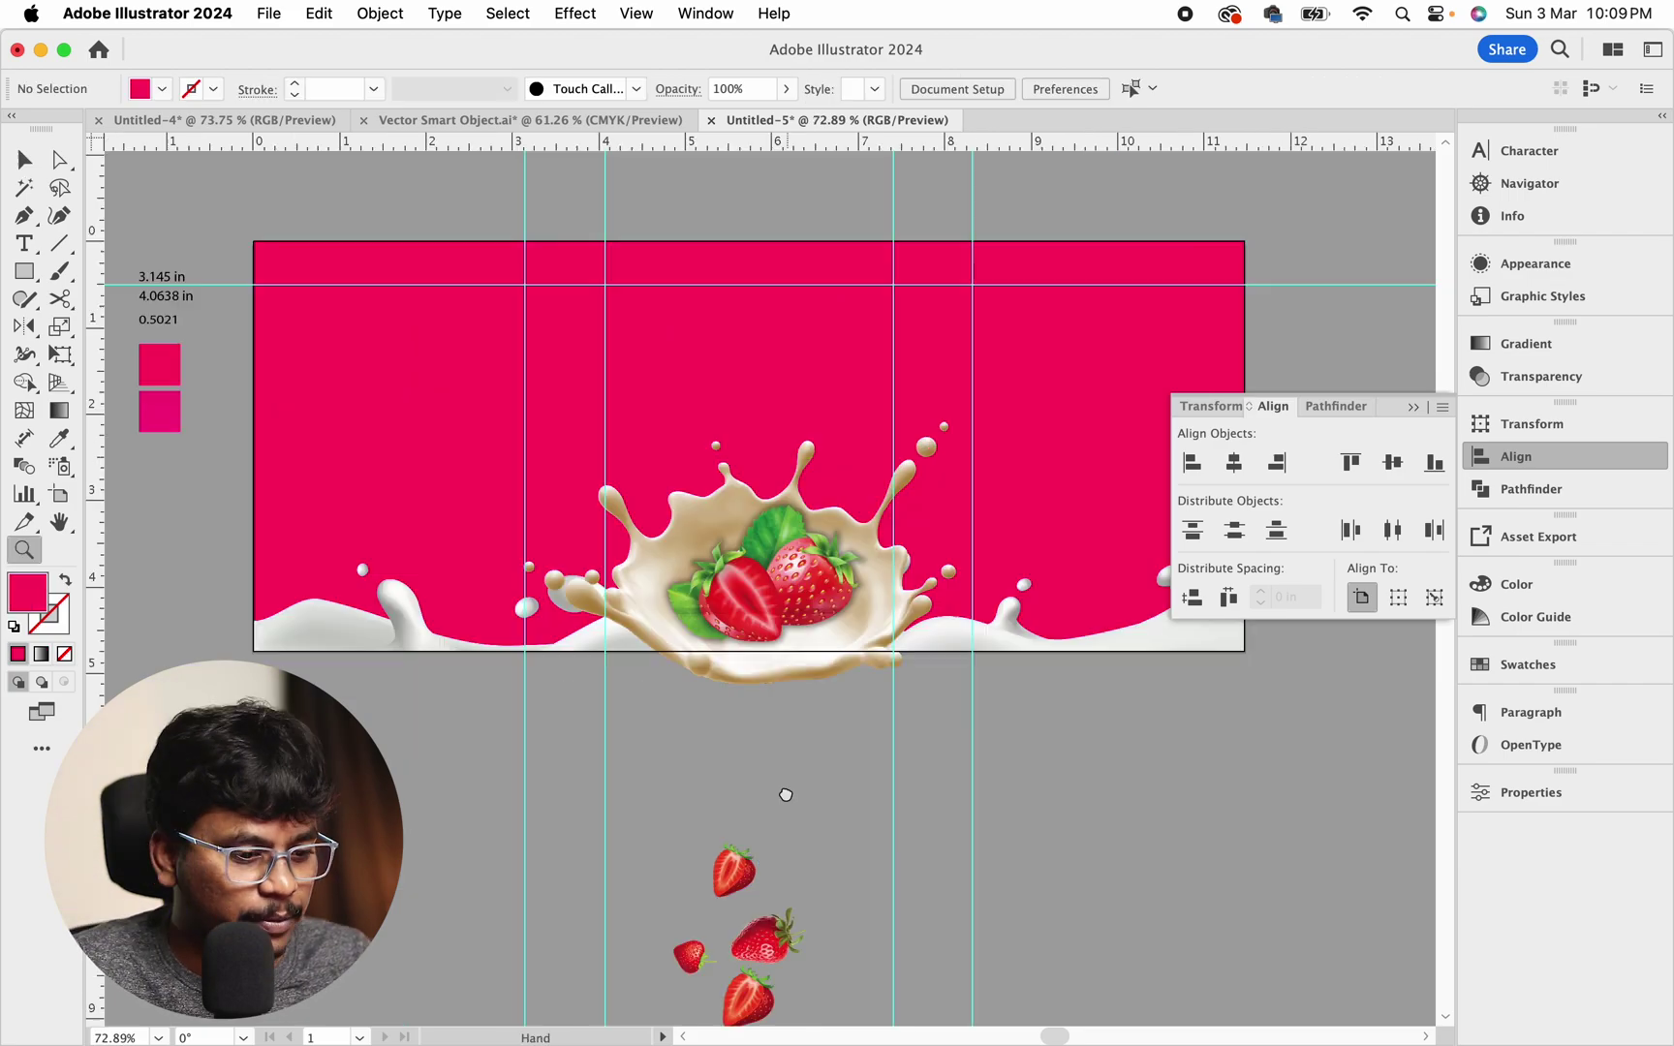
key(v)
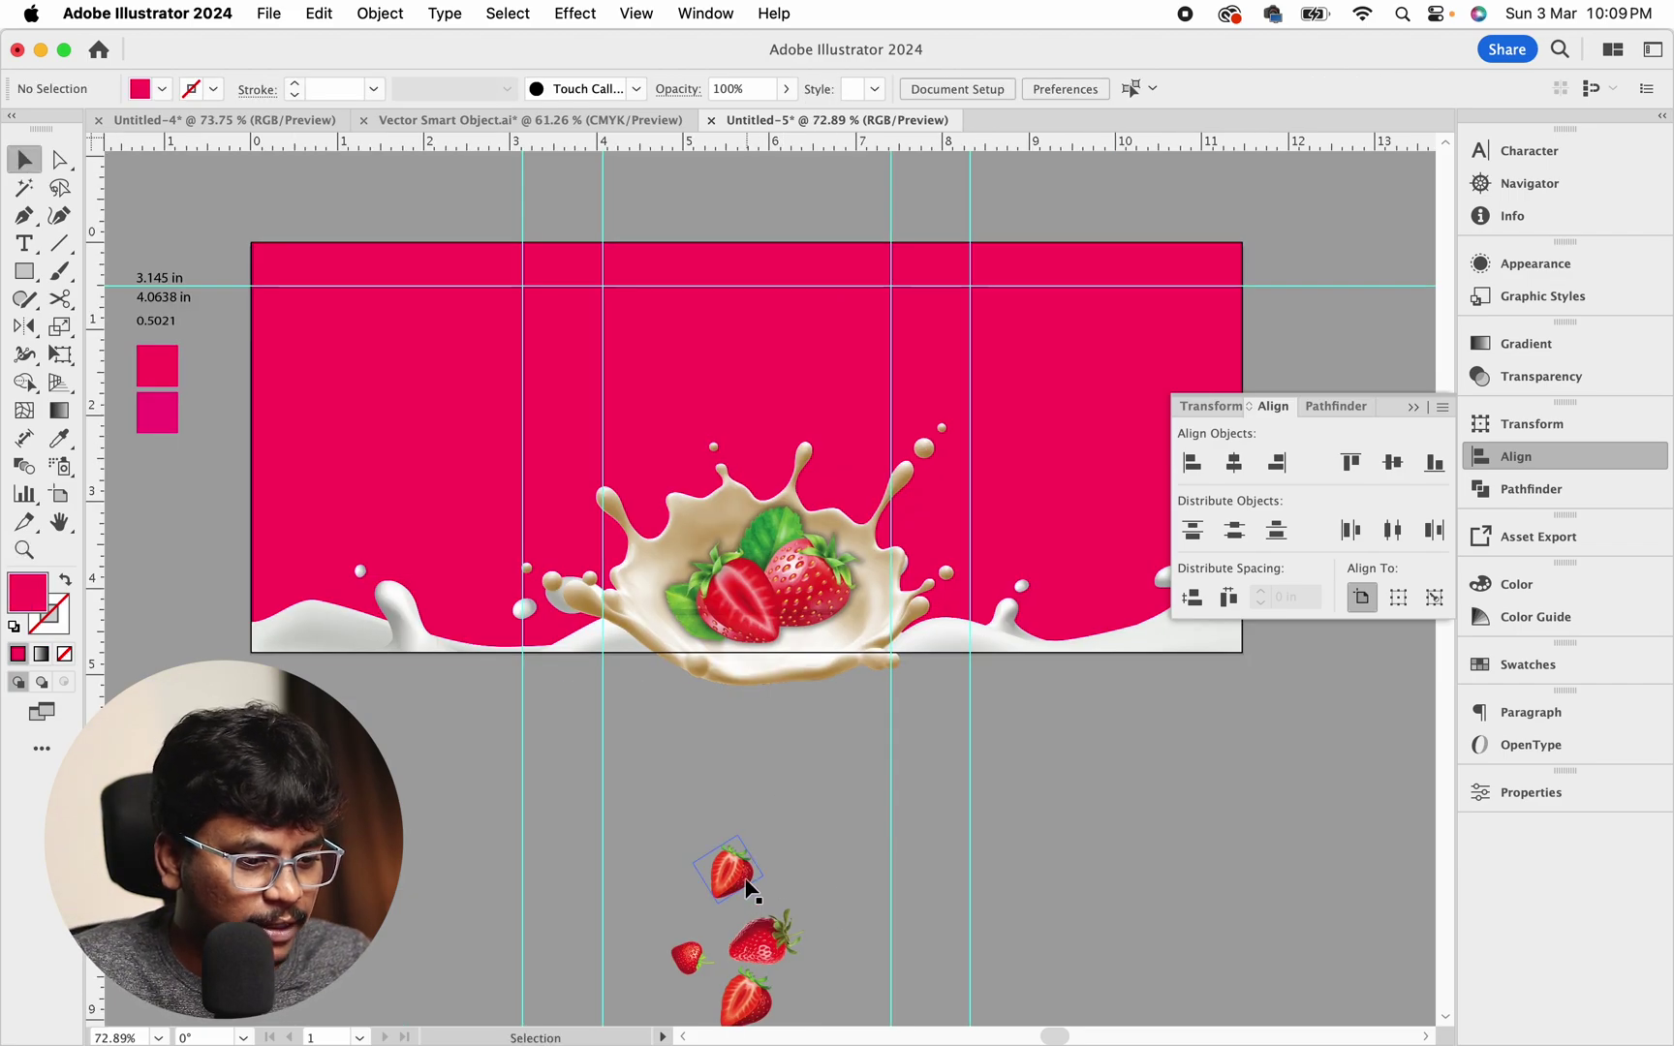
drag(745, 881, 752, 745)
Place the loose strawberry with the long leafy stem above the milk splash's left side and rotate it about 27°
key(z)
click(754, 907)
scroll(814, 871, up, 5)
drag(738, 915, 835, 548)
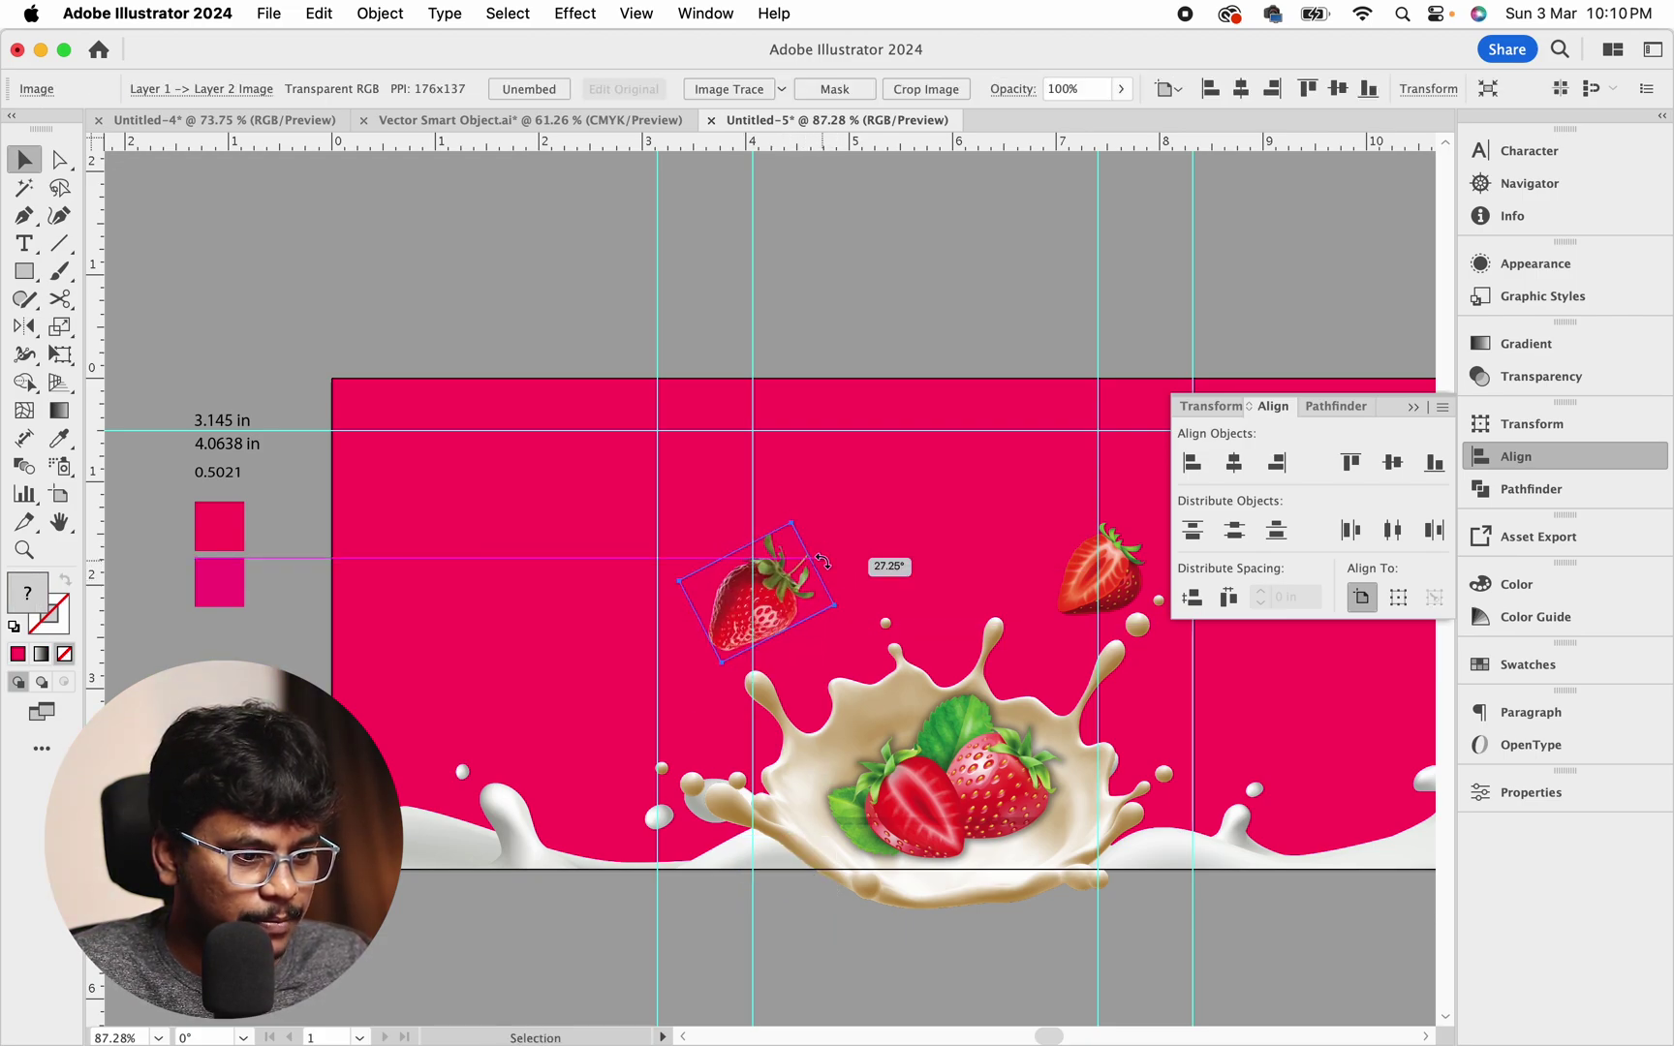
scroll(732, 837, down, 3)
click(732, 837)
Place the other loose cut strawberry near the artboard's top edge, above the right side of the milk splash
drag(765, 970, 668, 559)
drag(659, 523, 681, 546)
scroll(681, 546, up, 2)
drag(669, 673, 983, 448)
click(938, 423)
drag(872, 415, 744, 415)
Place the smallest strawberry on the left part of the milk wave, tilted and slightly enlarged
scroll(736, 485, down, 3)
drag(702, 857, 386, 560)
drag(373, 537, 463, 591)
scroll(463, 594, up, 3)
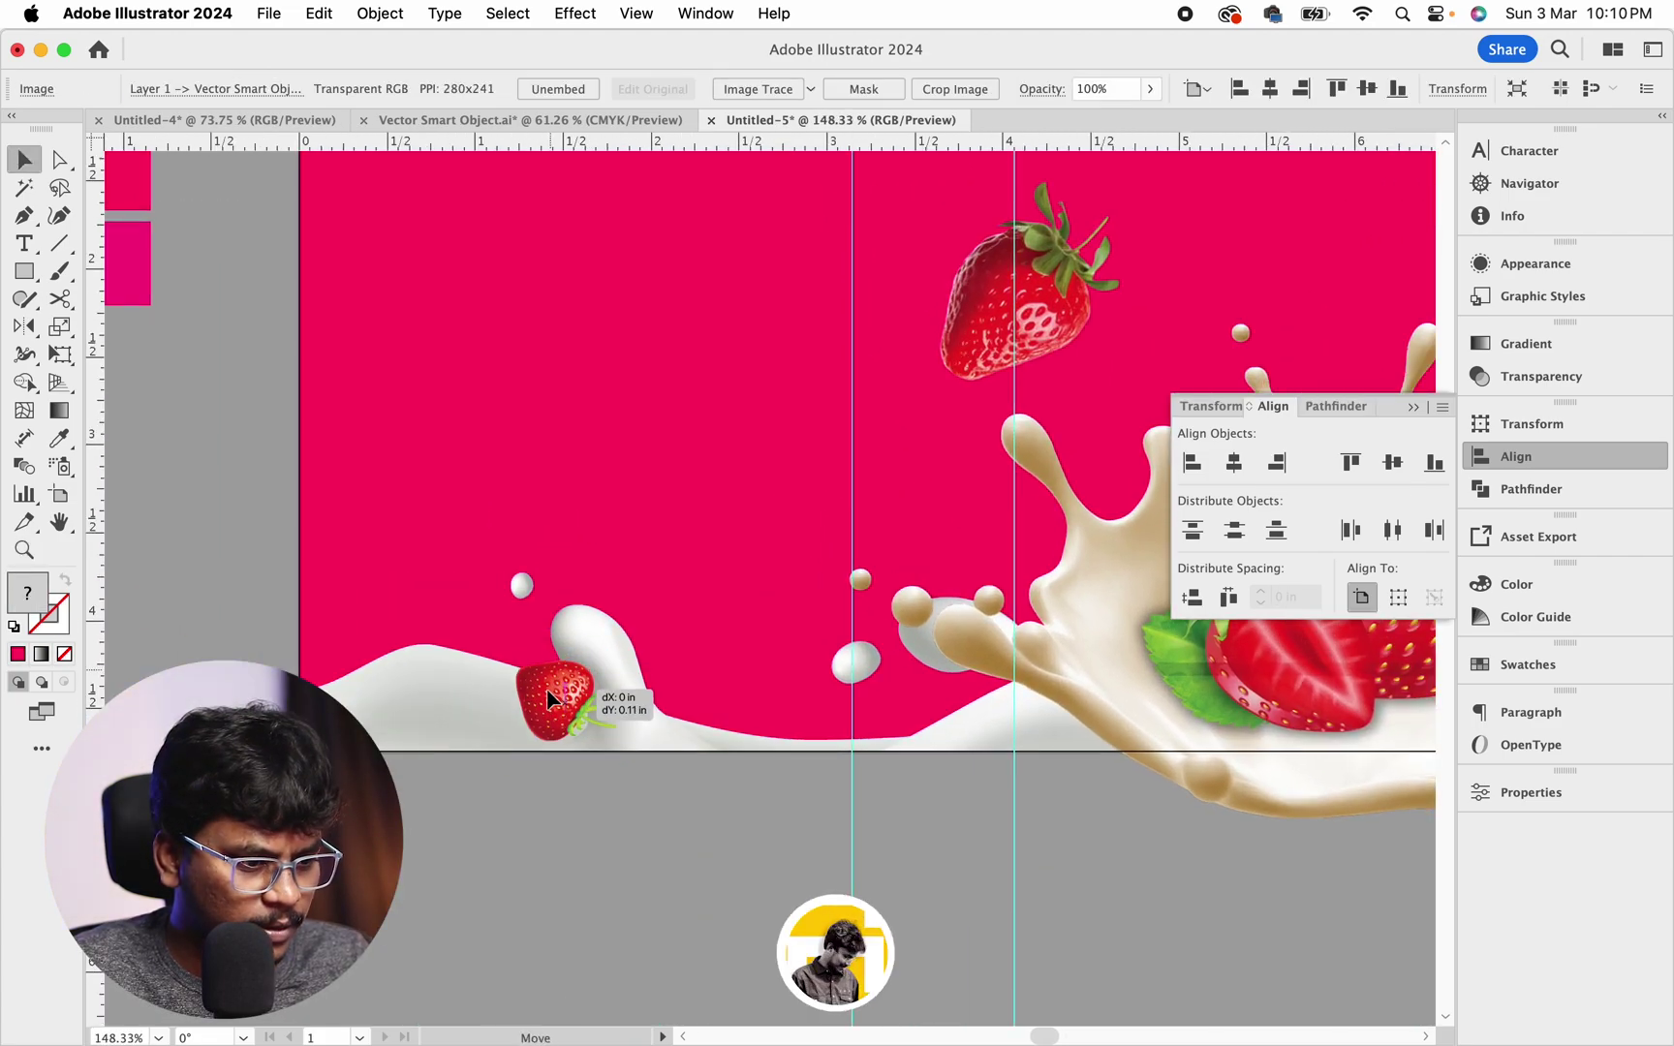
mouse_move(583, 689)
mouse_down()
mouse_move(562, 732)
mouse_move(581, 689)
mouse_up()
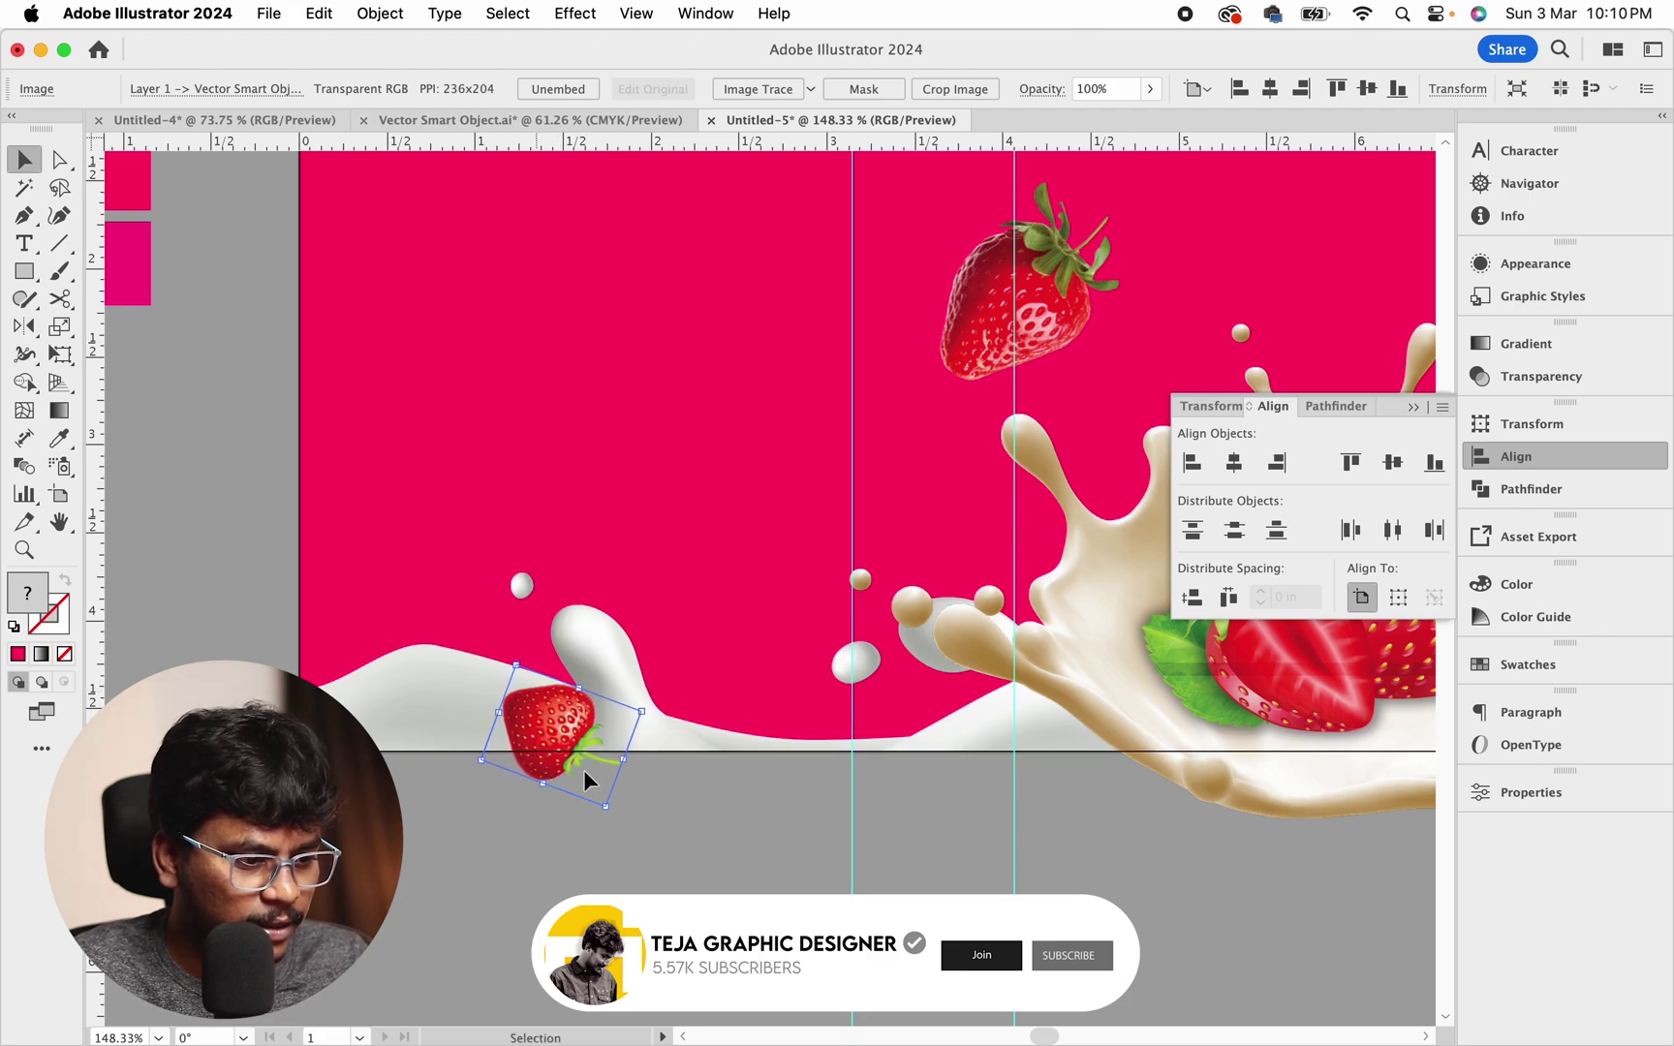
Preview the whole artboard with its strawberries in Trim View, and return to the normal view
key(z)
drag(642, 770, 505, 772)
drag(964, 797, 983, 798)
drag(1001, 823, 898, 821)
key(v)
click(787, 796)
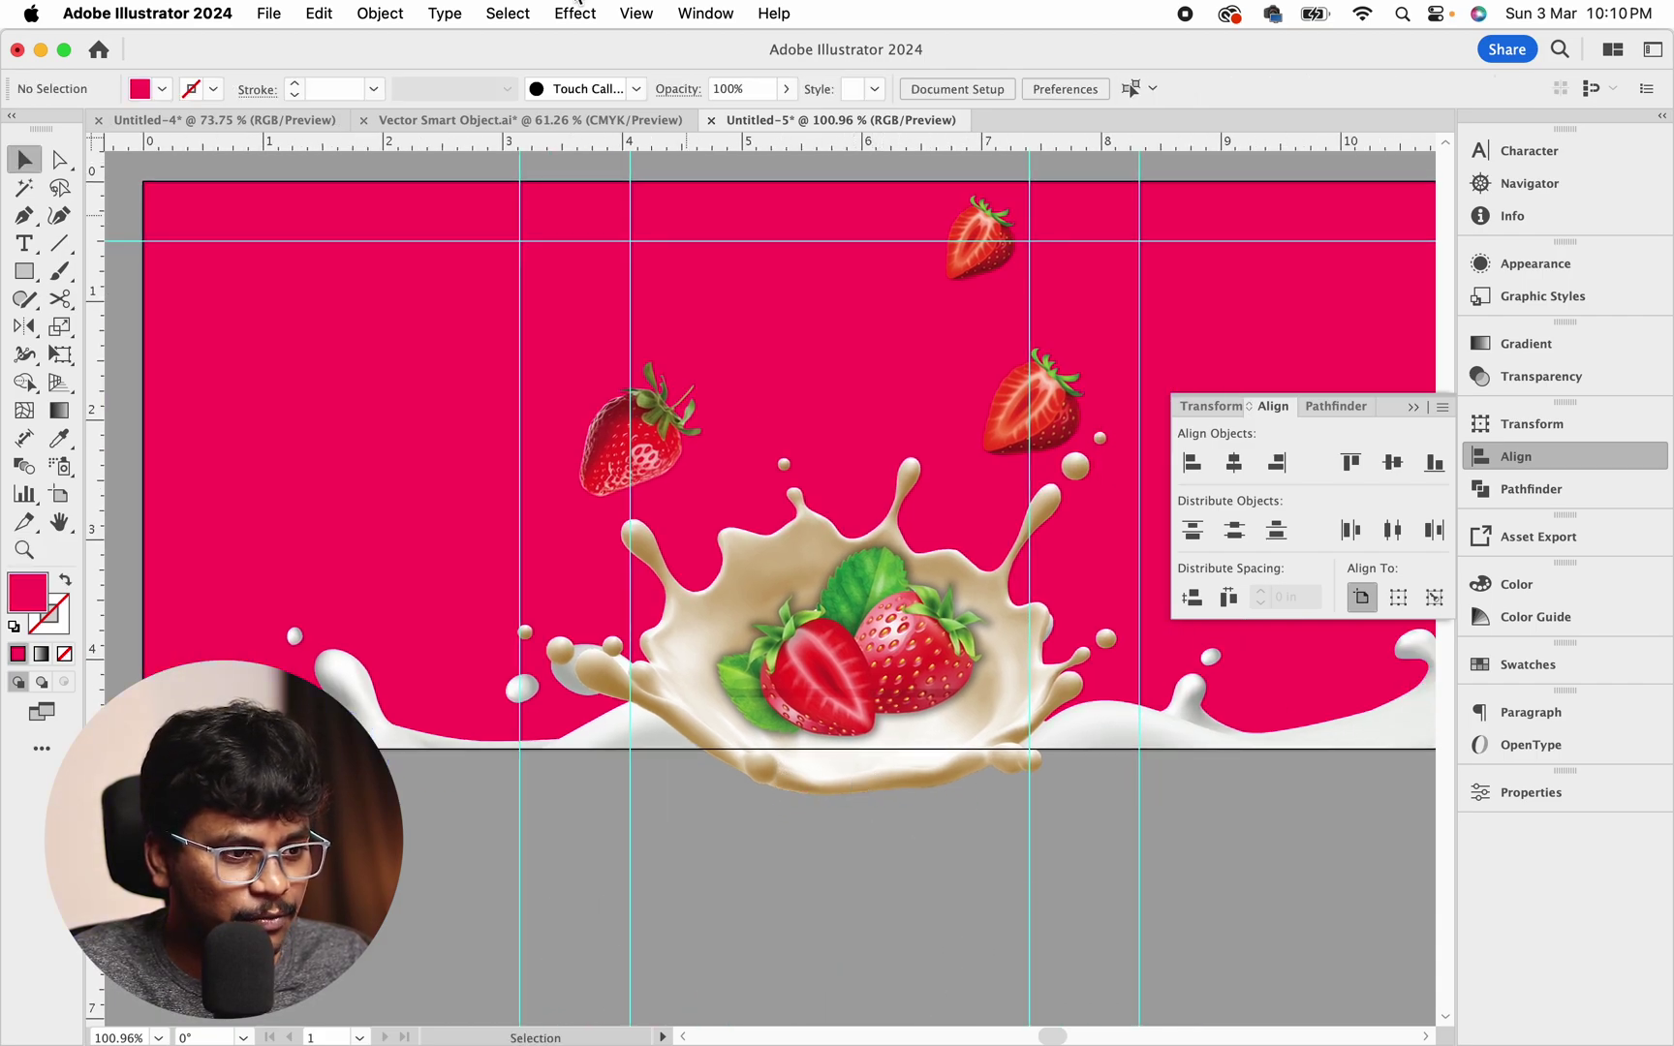
click(635, 14)
click(675, 166)
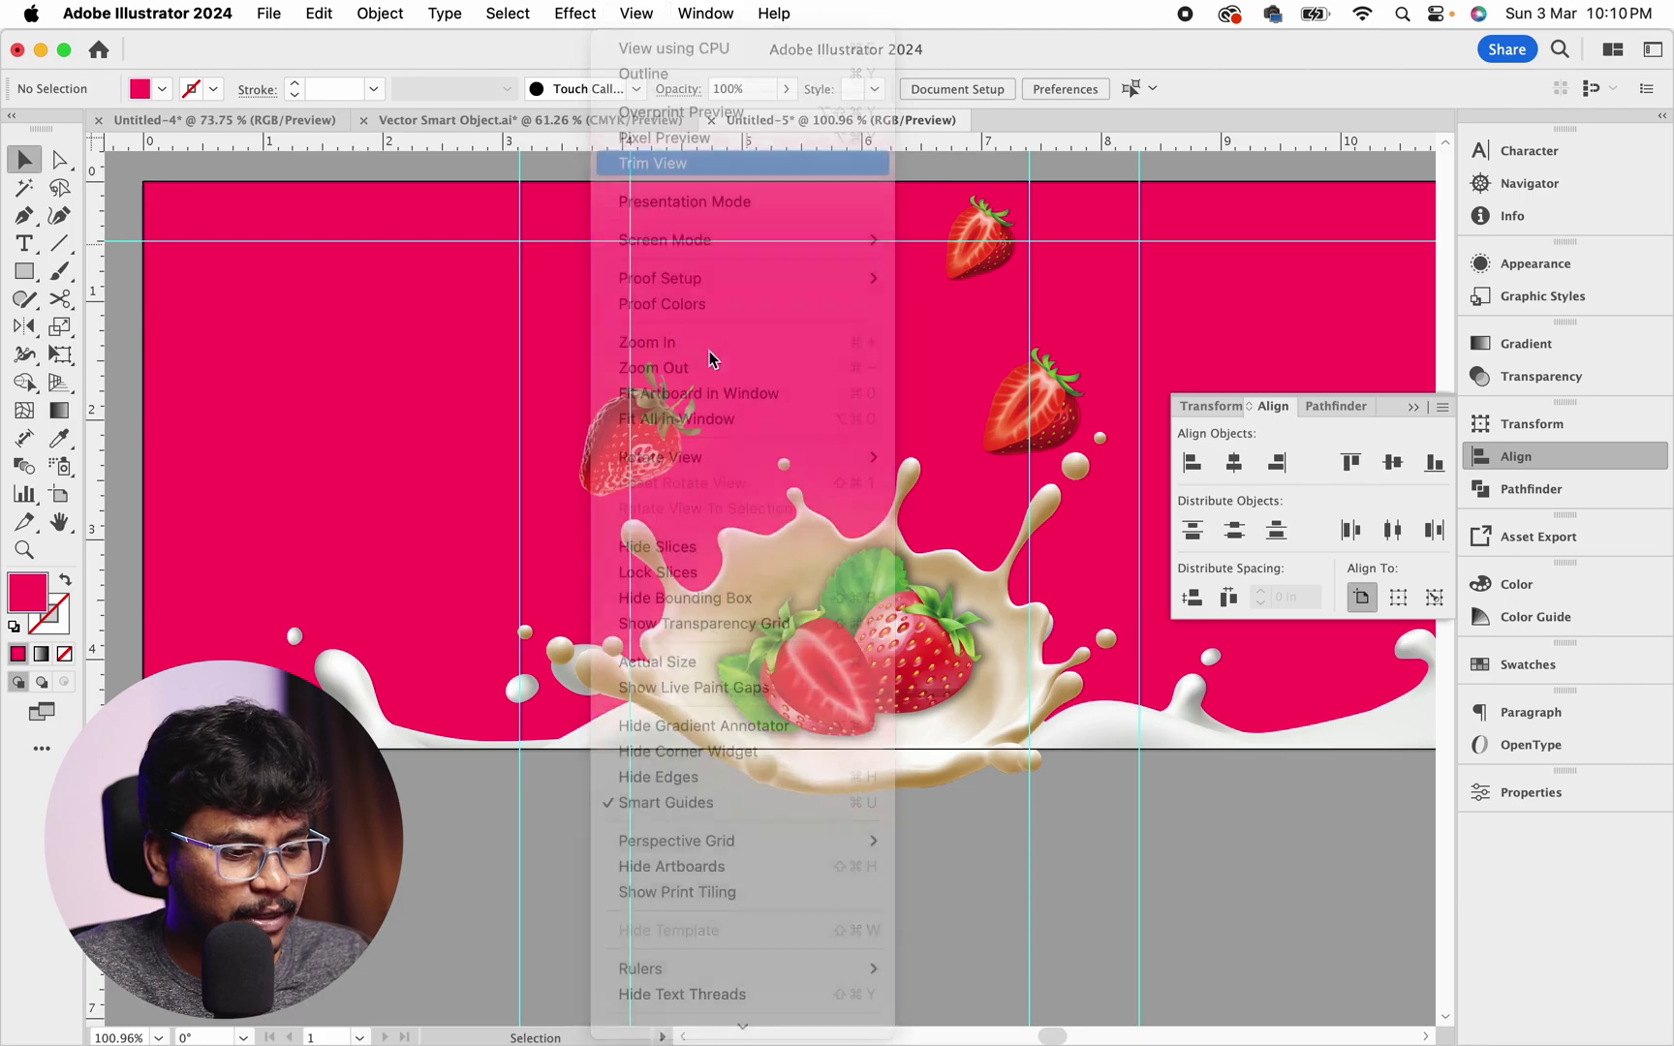
key(z)
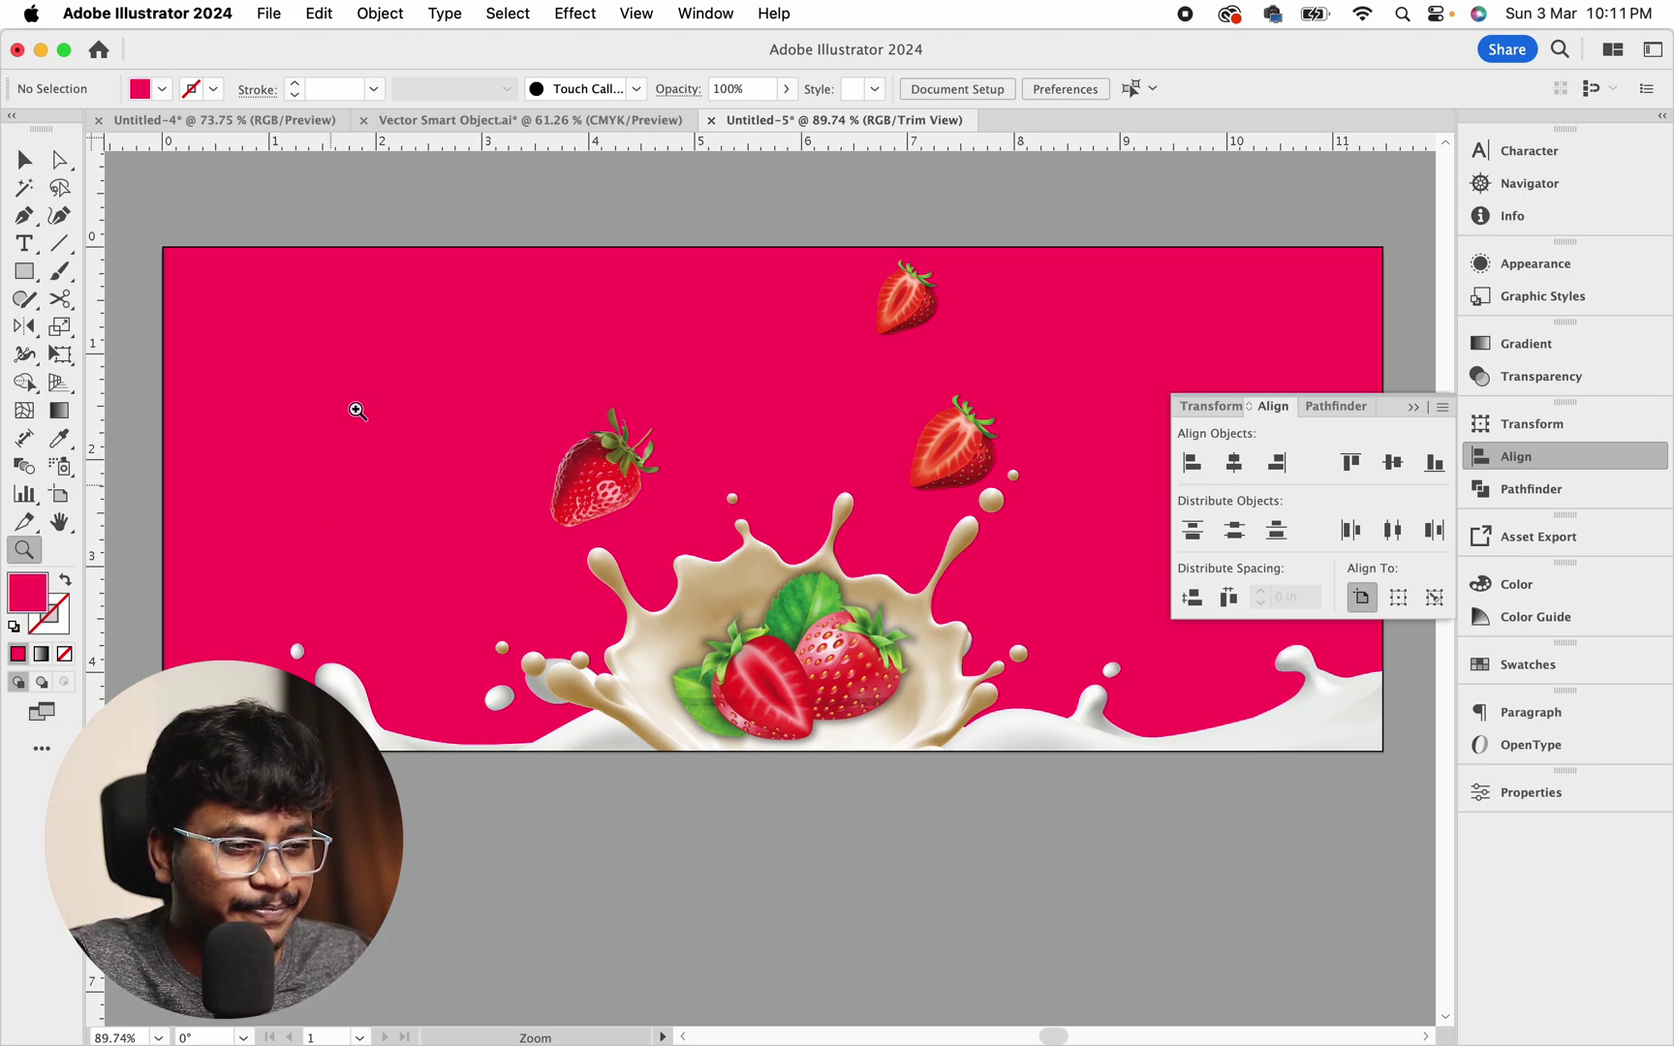
click(636, 13)
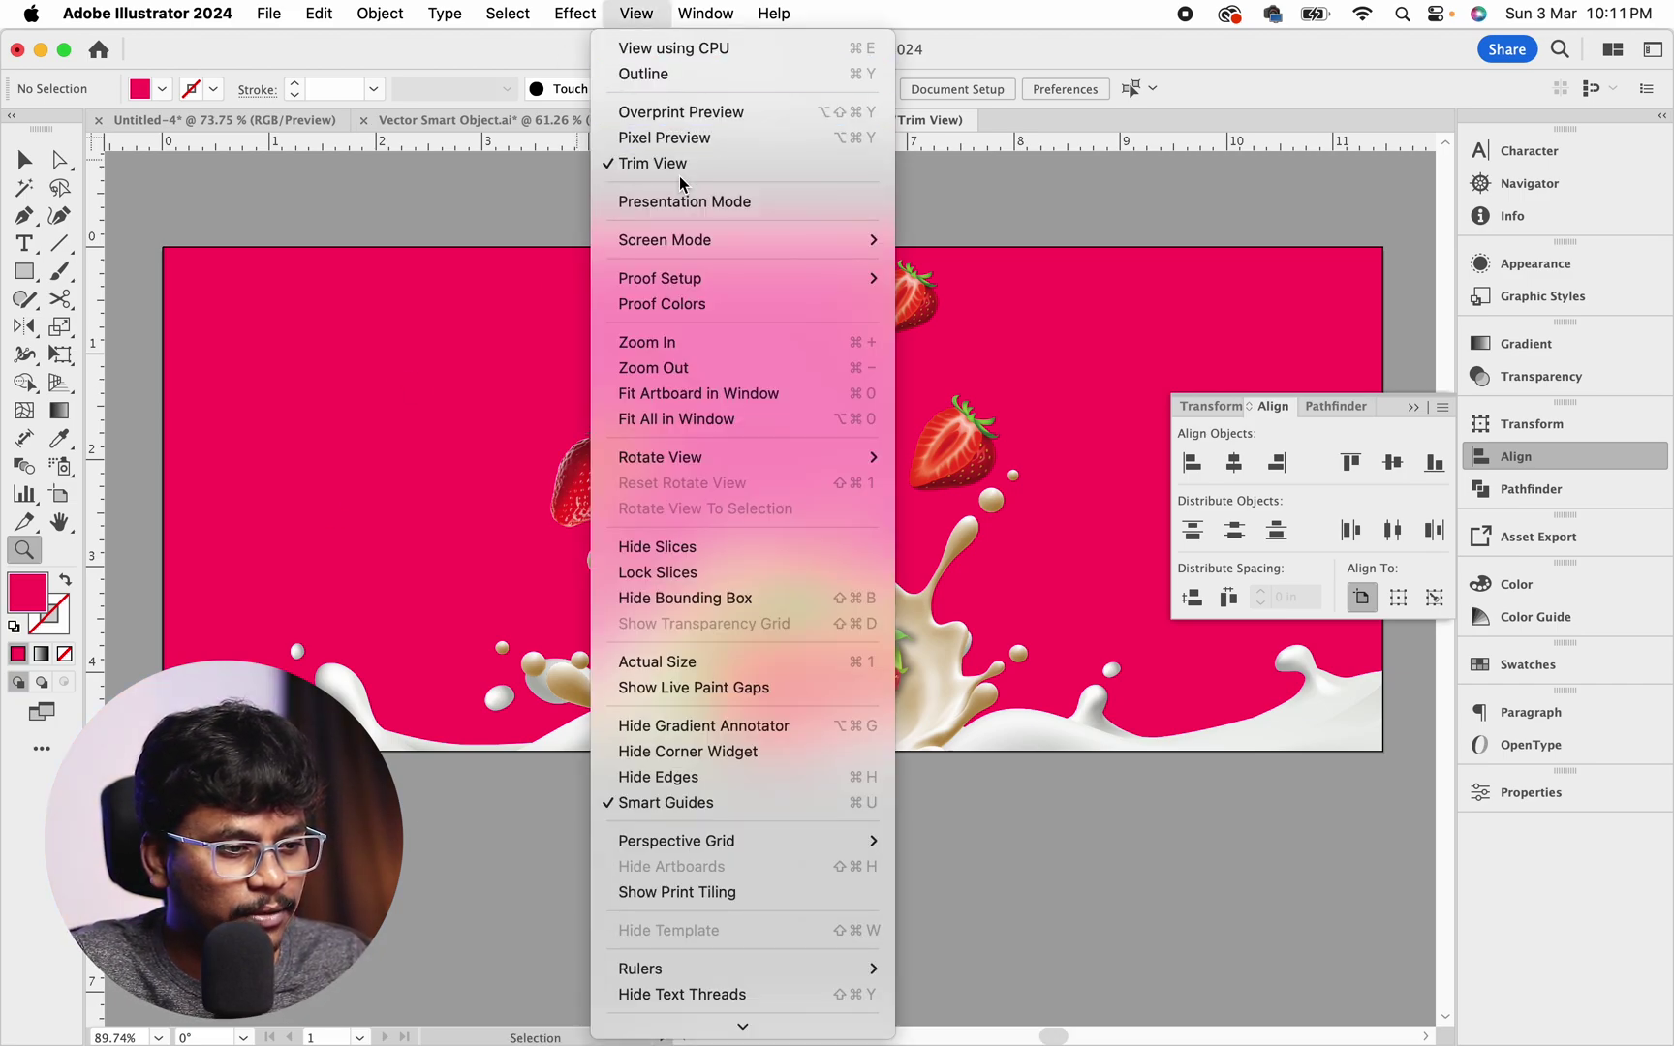
click(678, 161)
Move the white wave shape image onto the upper artboard and align it to the artboard's top edge
key(Tab)
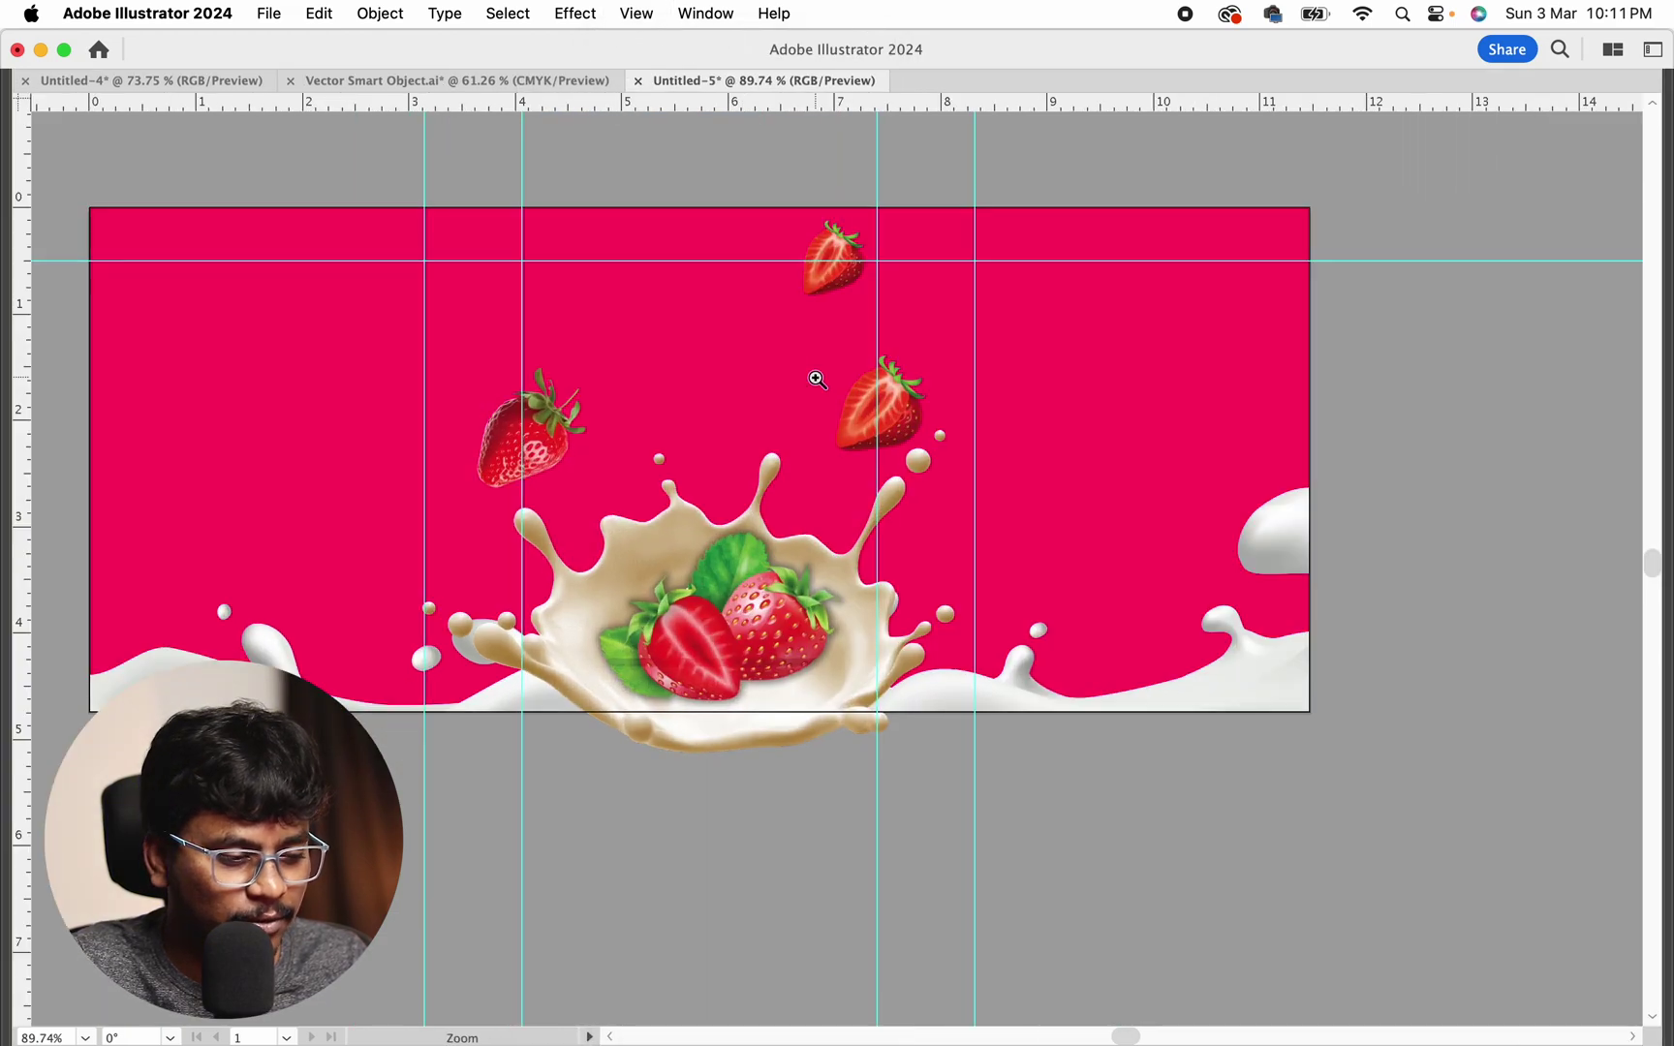
drag(1069, 624, 944, 620)
drag(806, 467, 825, 549)
drag(826, 548, 1153, 600)
drag(823, 586, 797, 584)
scroll(798, 582, down, 2)
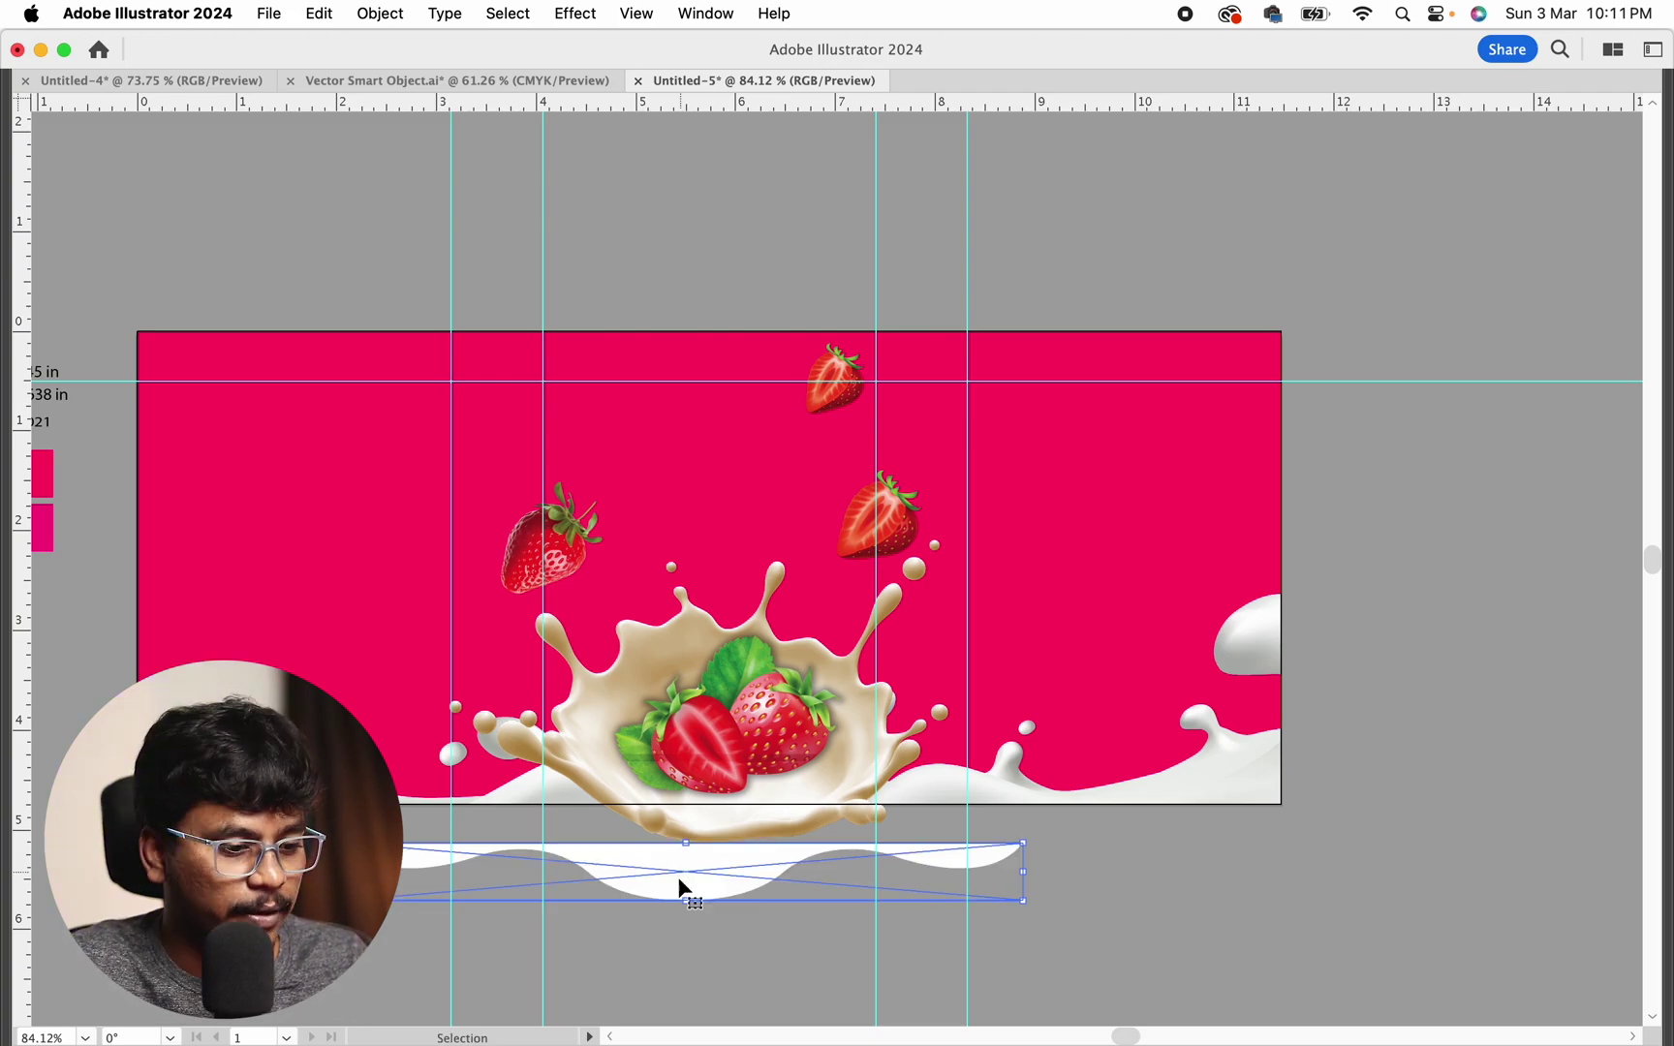
drag(682, 877, 589, 426)
key(Tab)
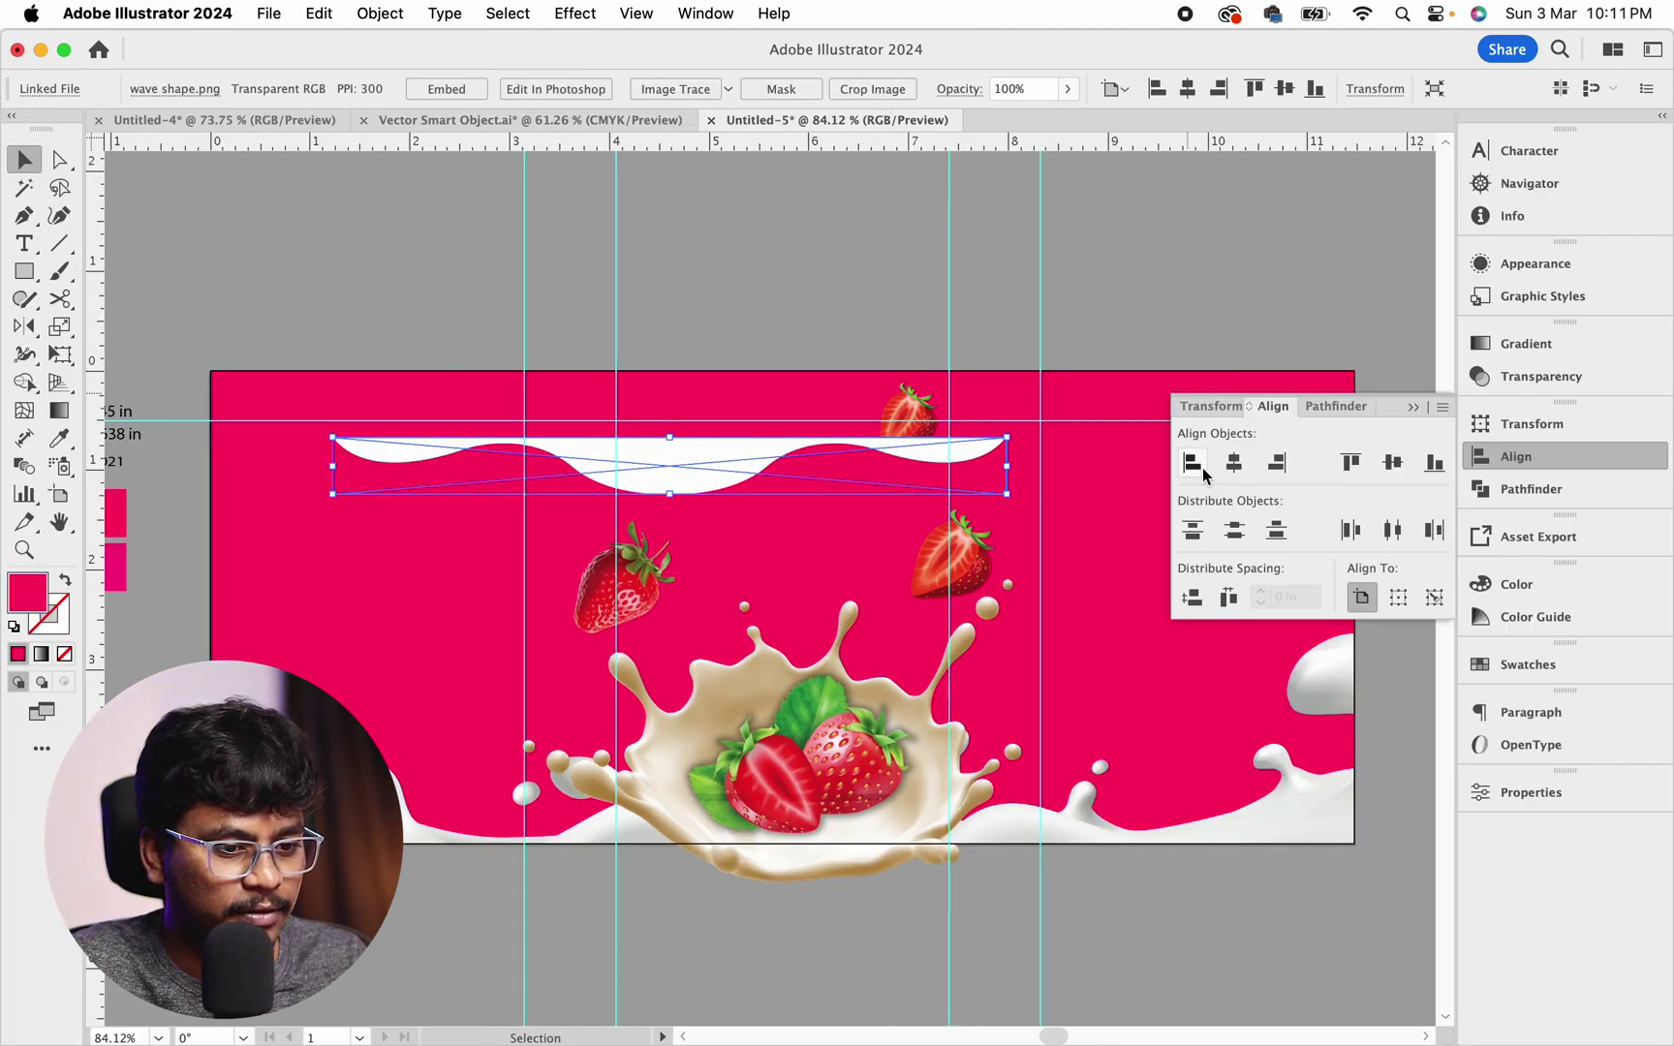
click(1349, 463)
click(841, 344)
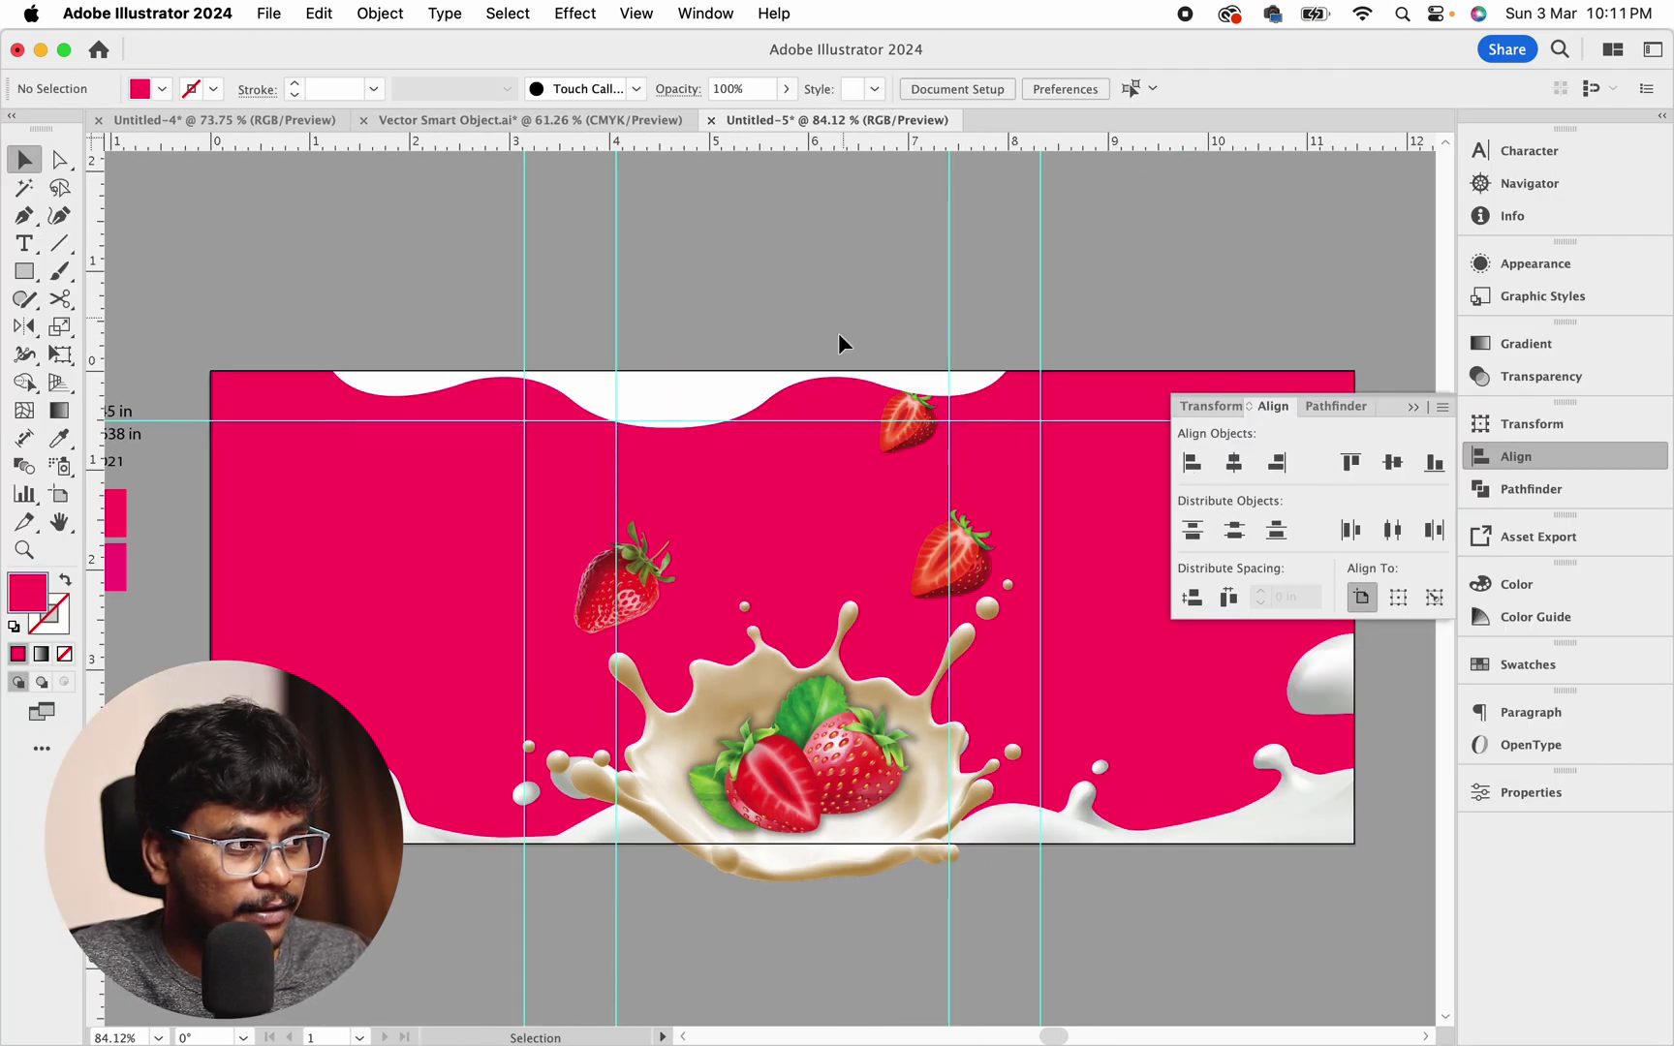
Shift the white wave shape slightly left along the artboard's top edge and deselect it
scroll(726, 361, up, 1)
drag(725, 377, 672, 385)
click(759, 328)
drag(851, 378, 803, 332)
drag(814, 369, 868, 375)
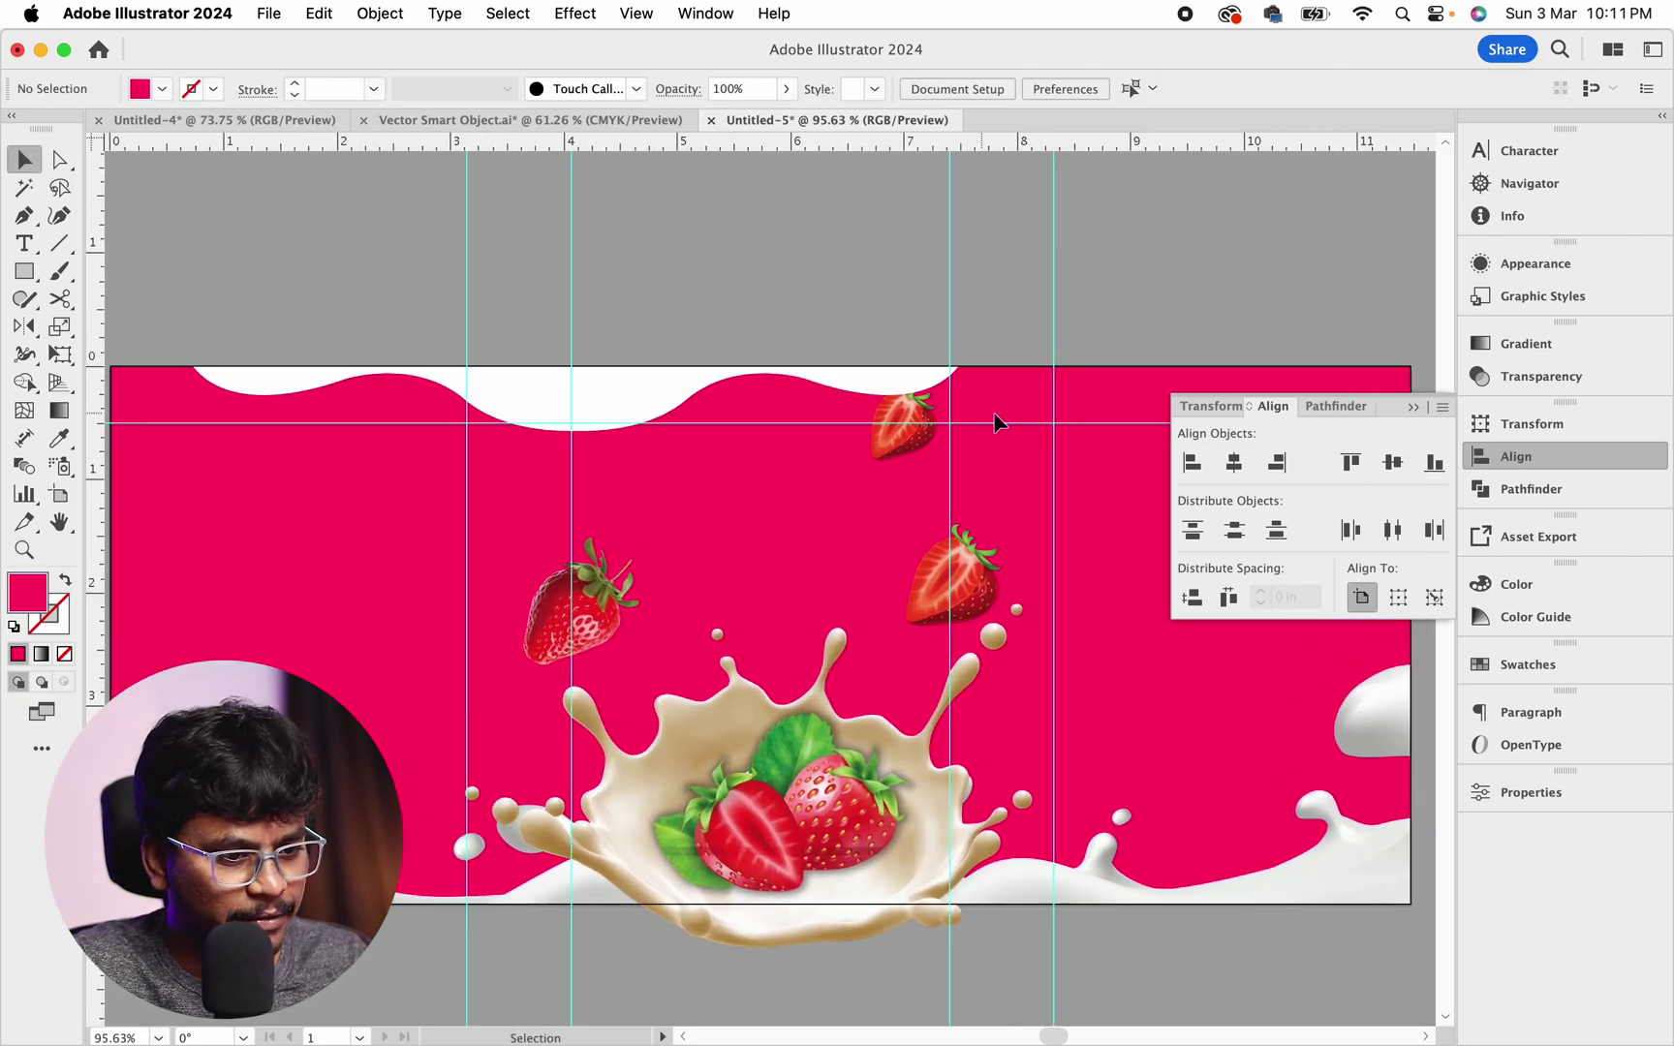
Tuck the small upper strawberry partly behind the white wave near its right end
drag(712, 334, 995, 438)
click(989, 501)
key(super+z)
click(986, 360)
click(1037, 299)
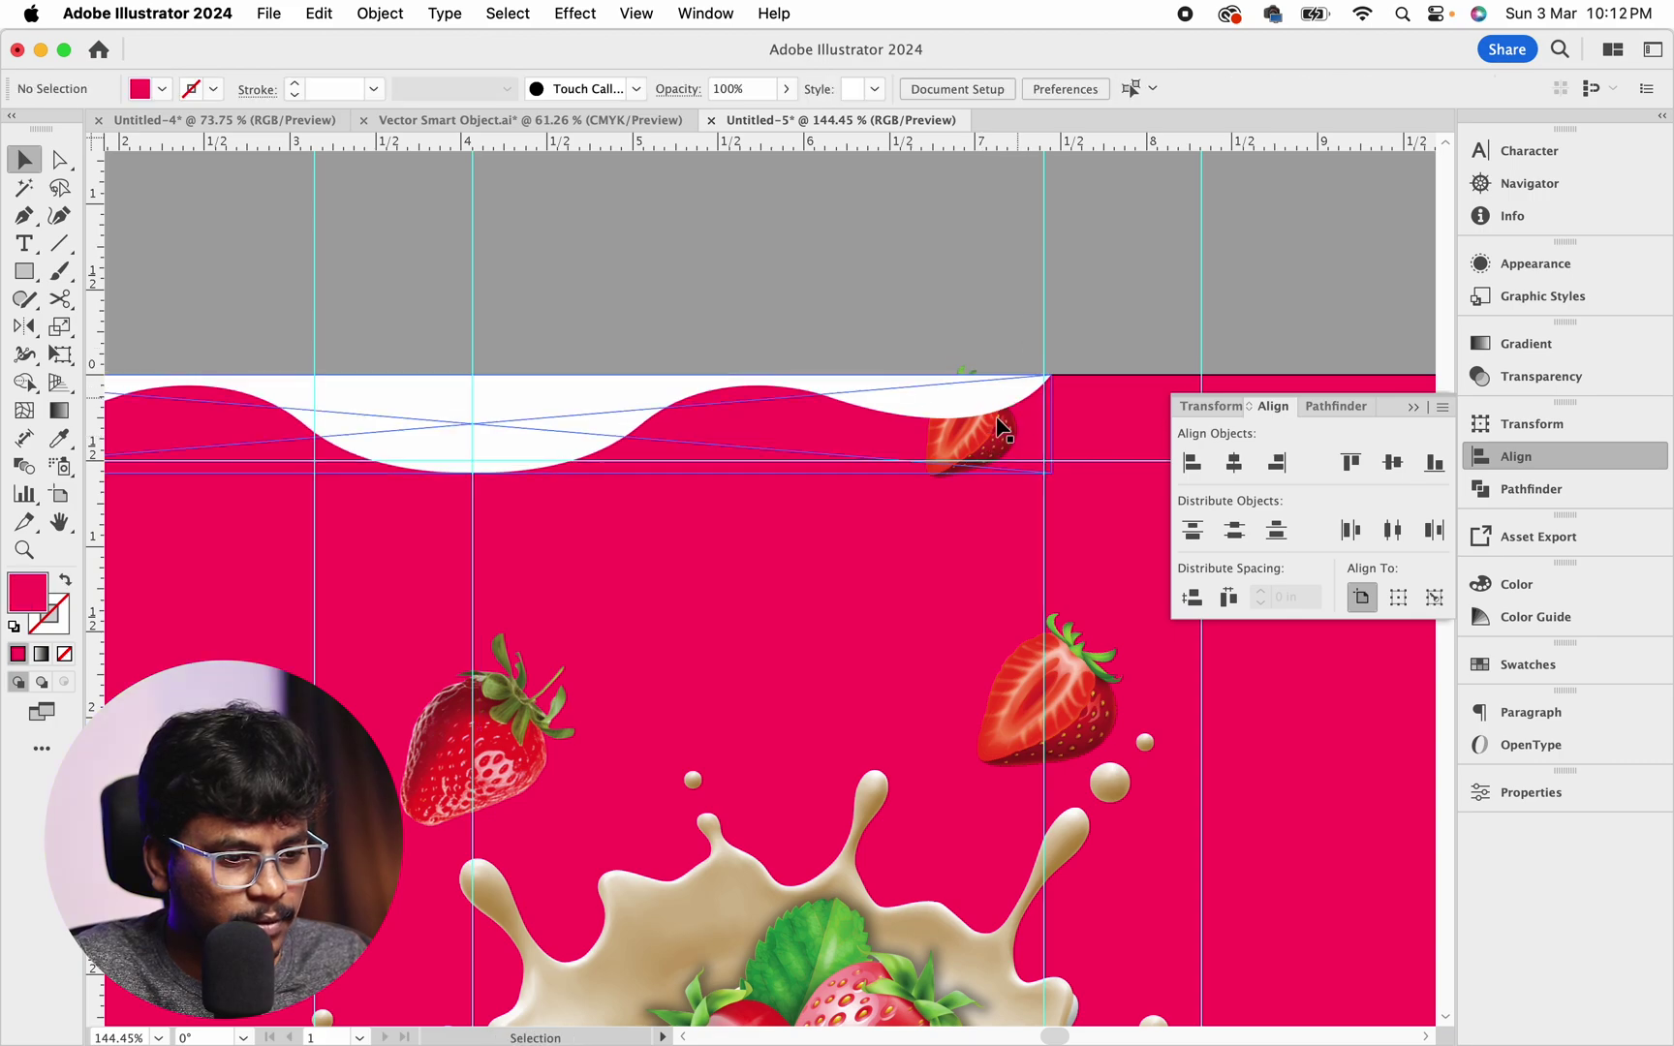
click(982, 469)
drag(984, 467, 972, 437)
click(1072, 327)
drag(1073, 326, 938, 278)
drag(901, 494, 744, 557)
Preview the whole artboard in Trim View, and return to the normal view
key(super+;)
key(Tab)
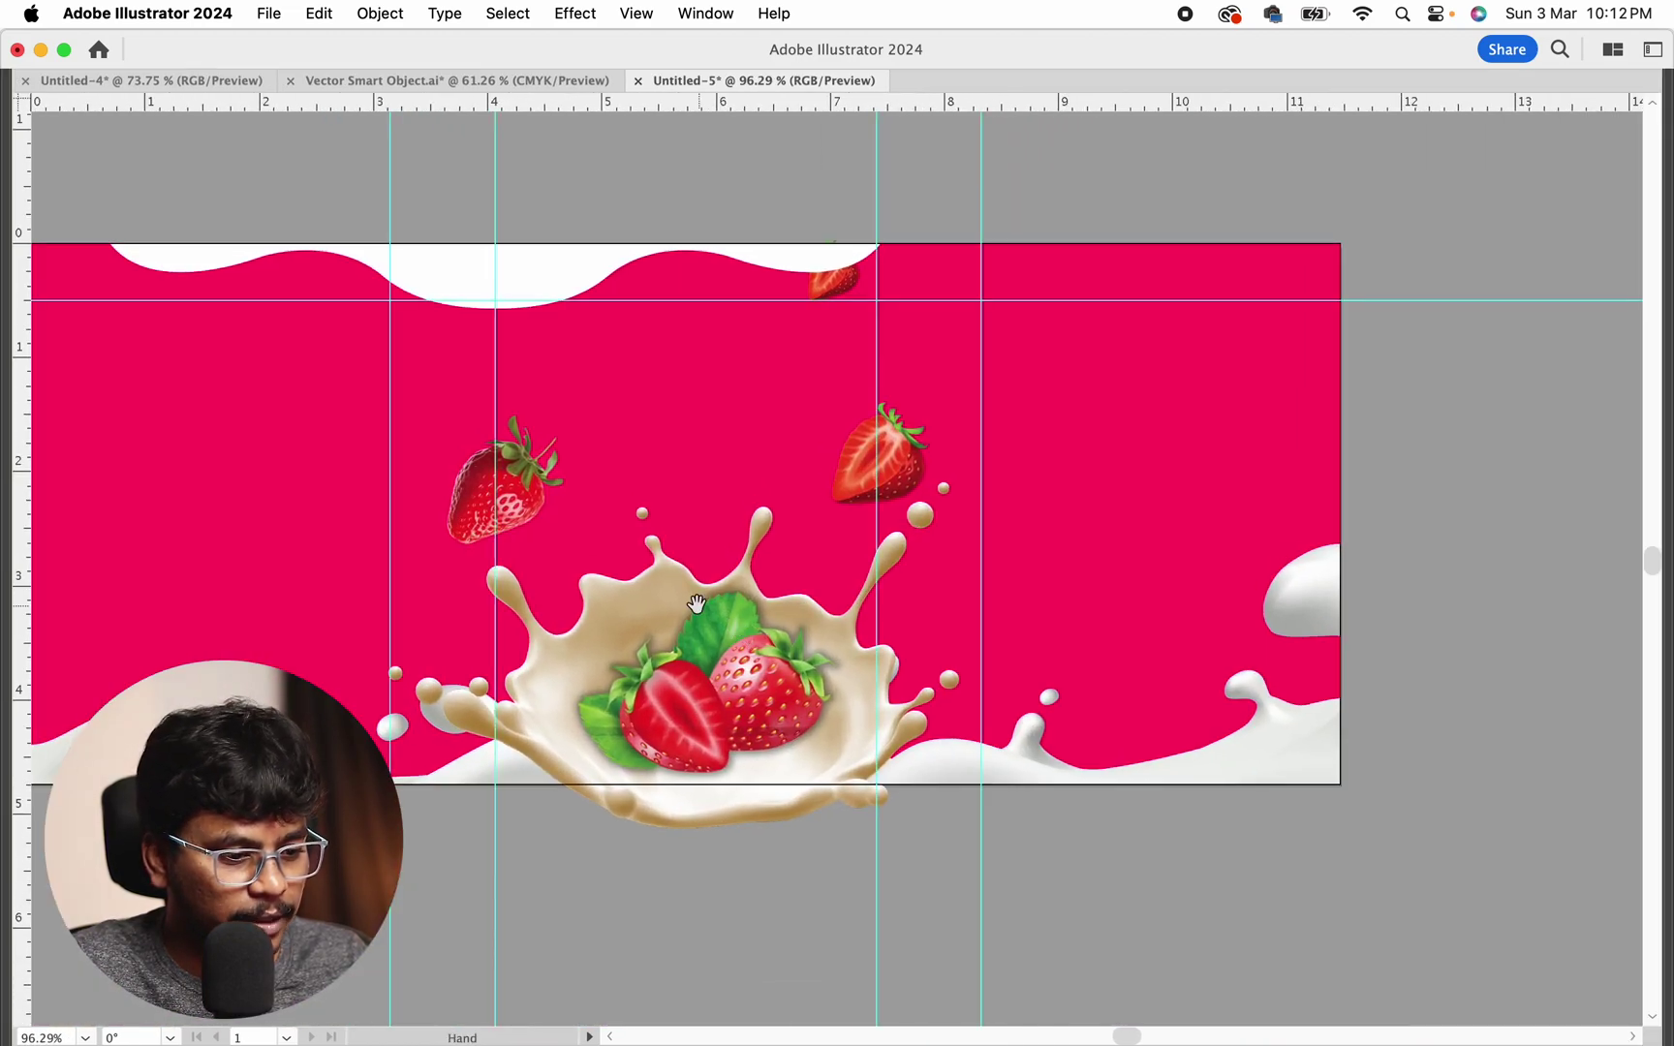
drag(647, 463, 769, 546)
key(v)
click(635, 14)
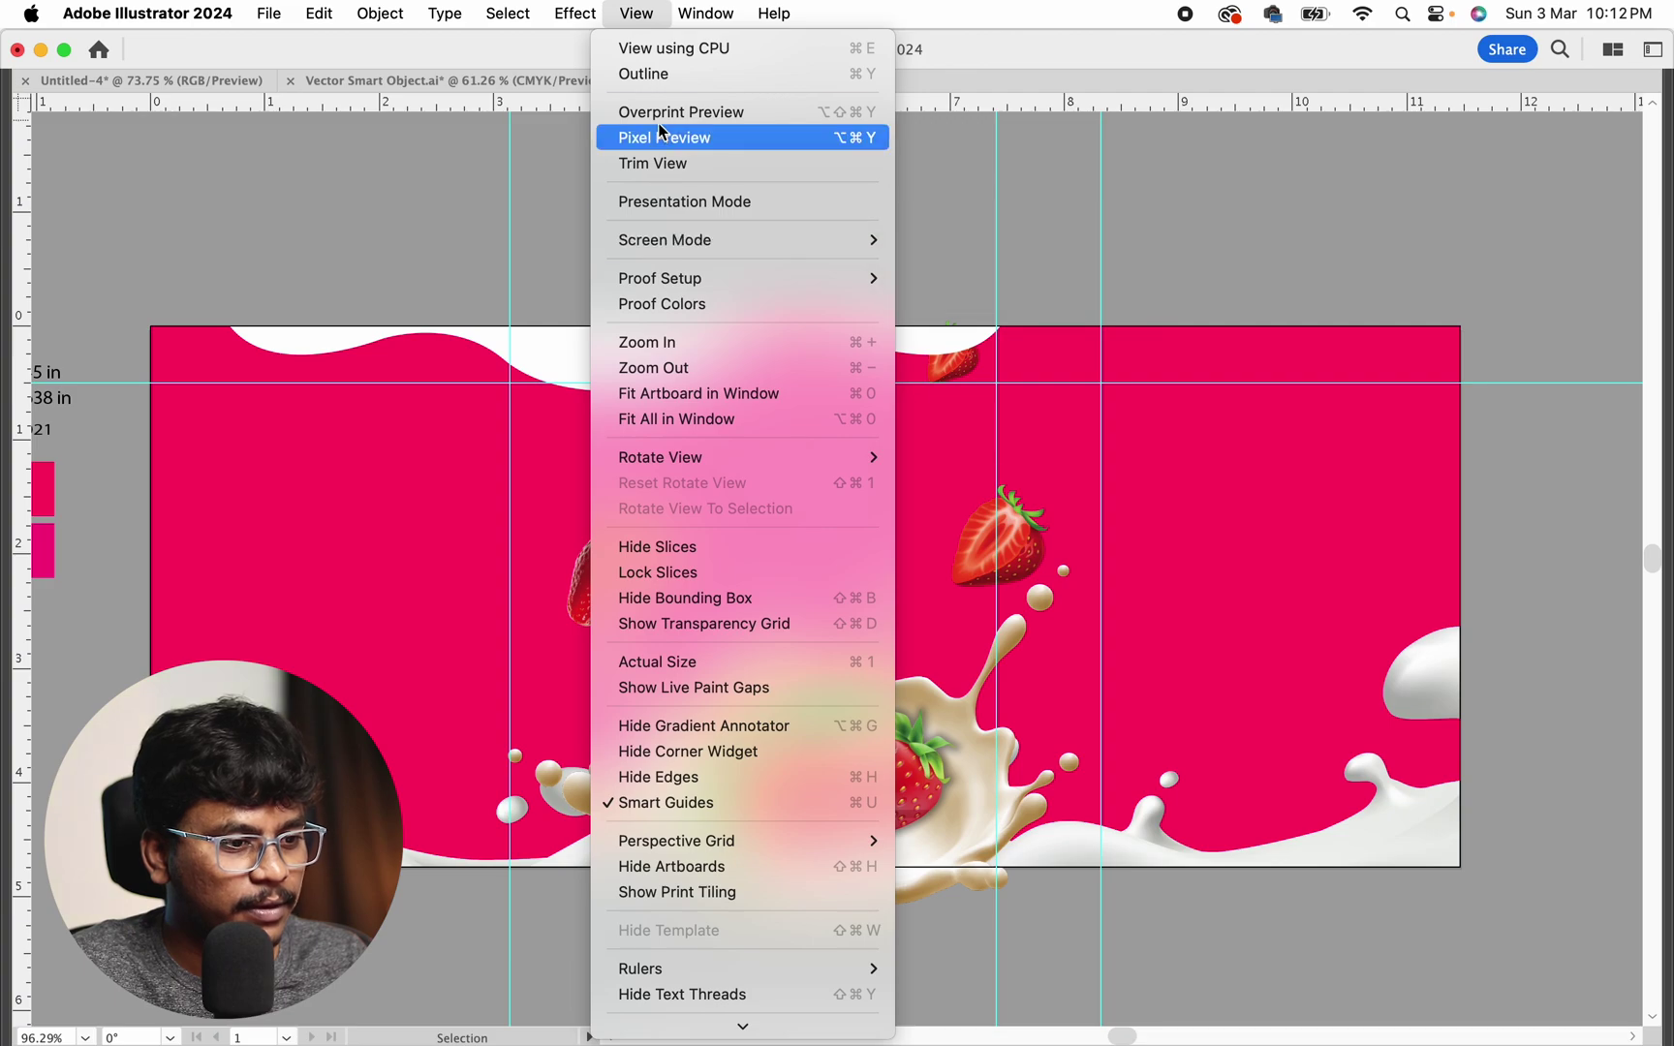
click(654, 164)
scroll(817, 306, down, 4)
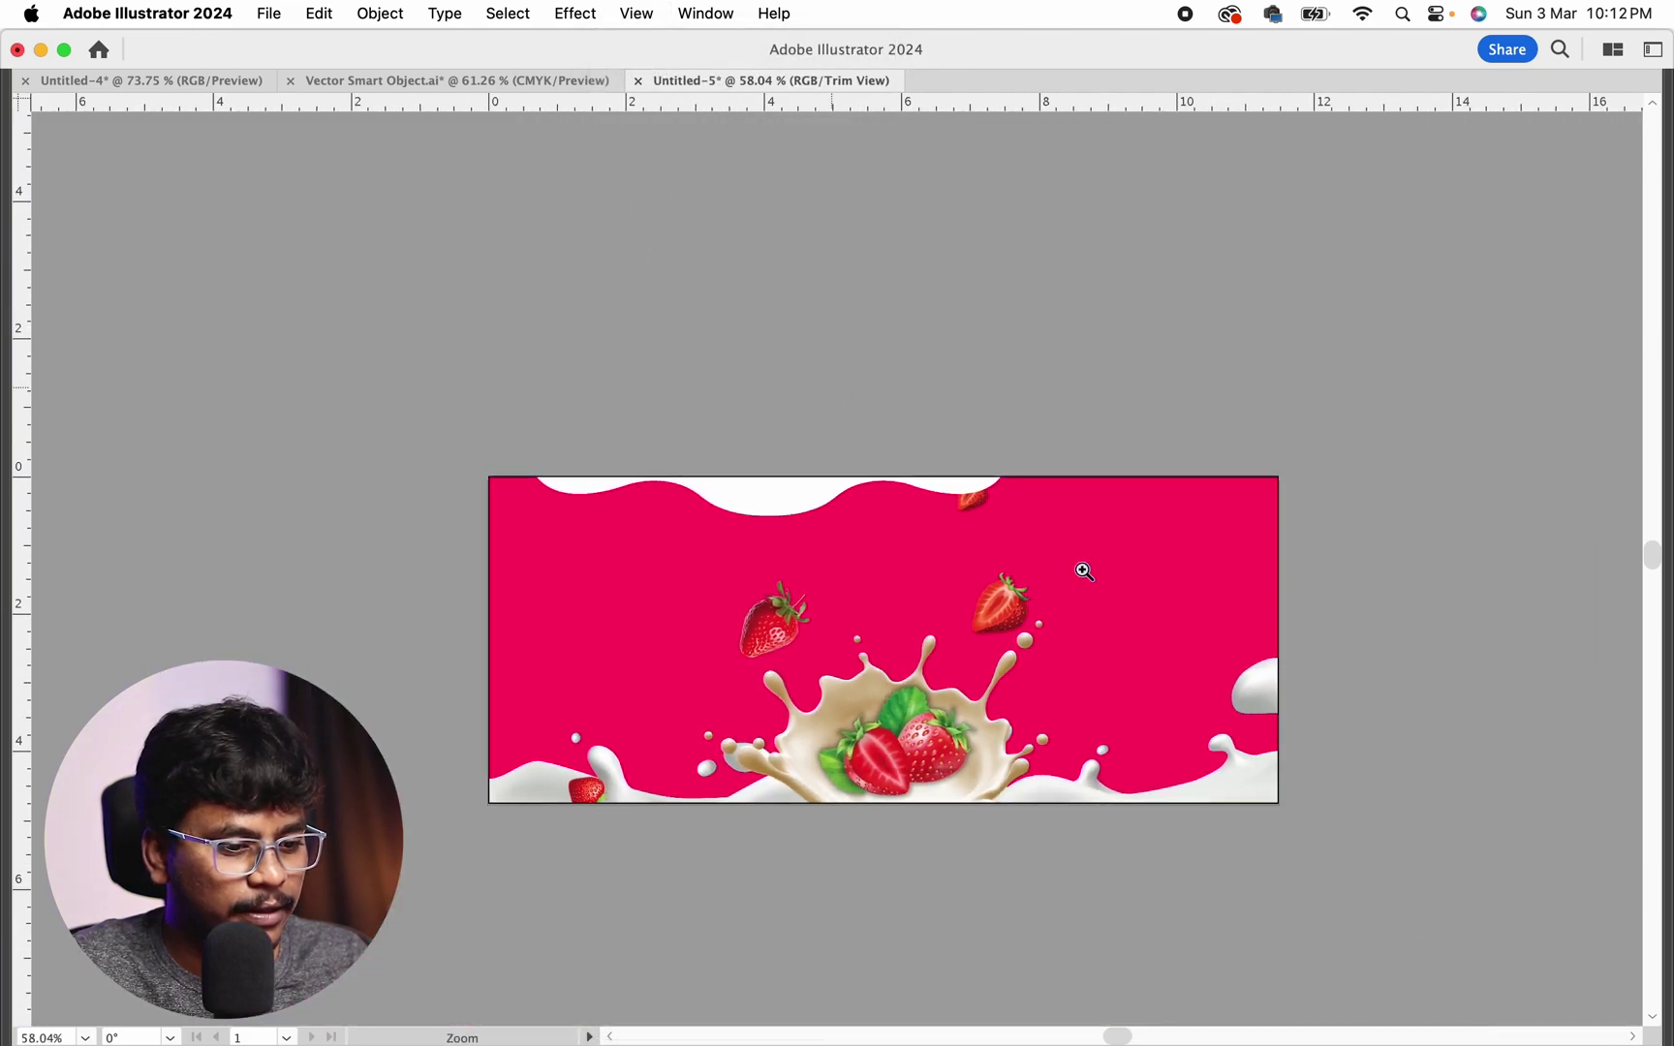
scroll(1042, 705, up, 2)
scroll(994, 587, down, 2)
scroll(897, 569, up, 1)
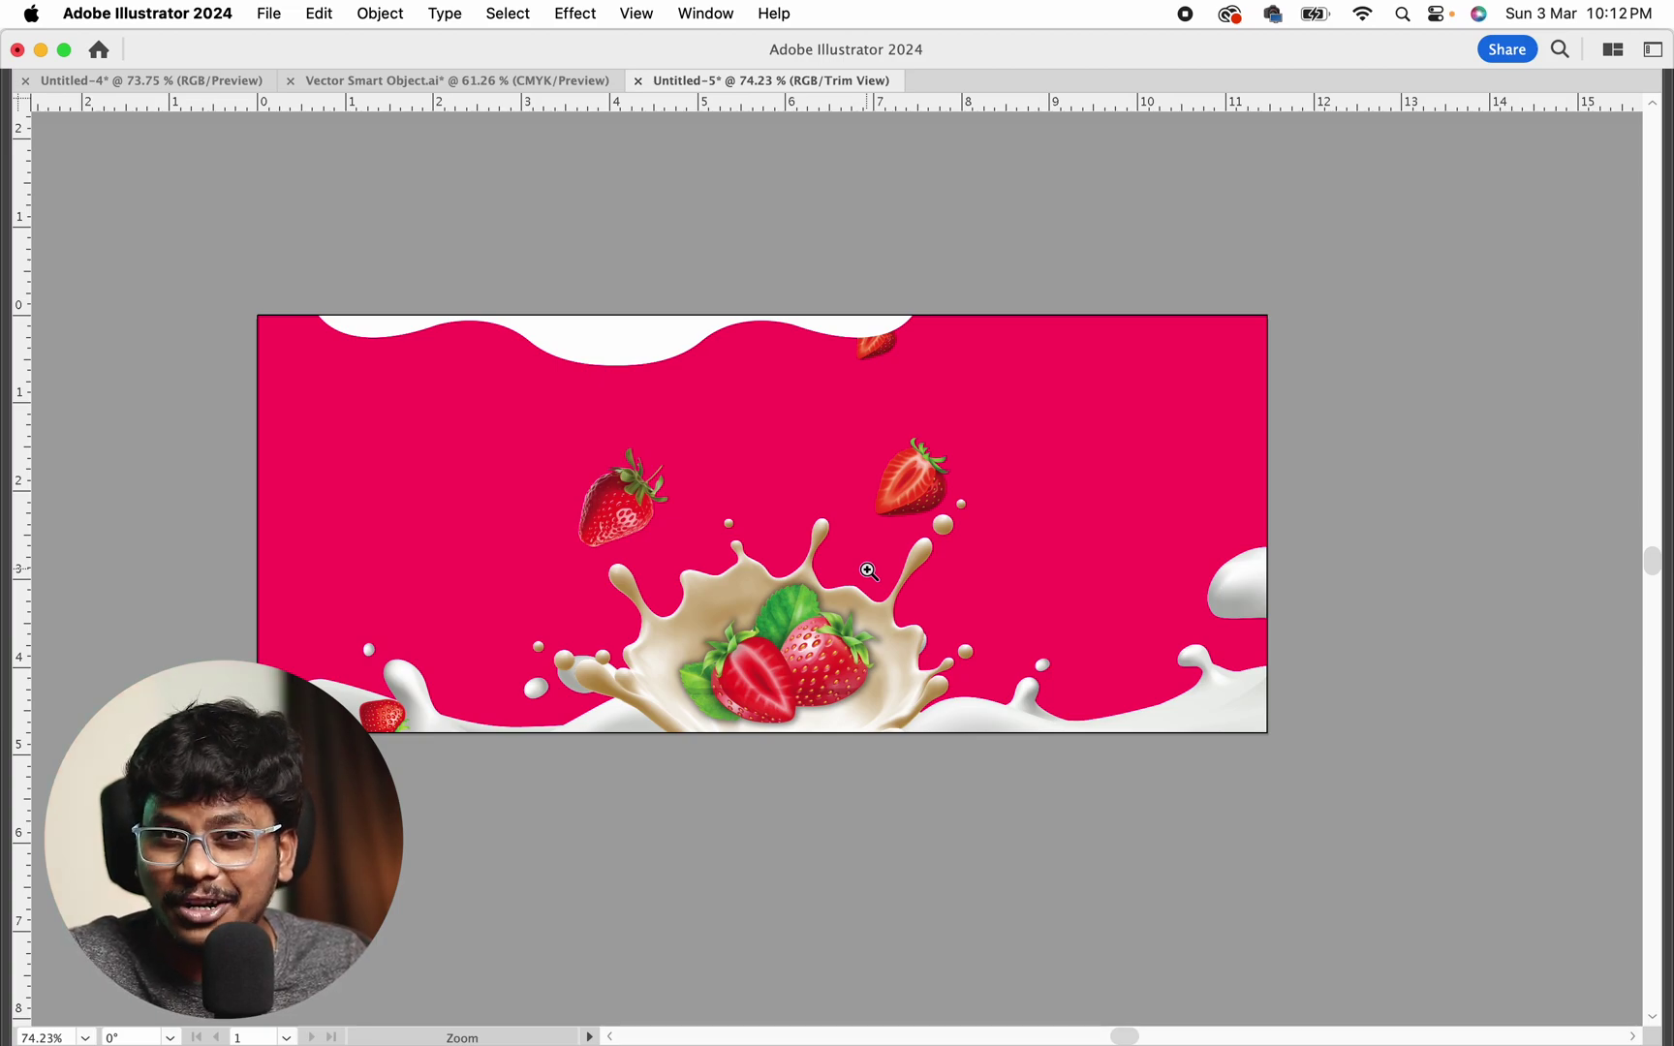
key(Tab)
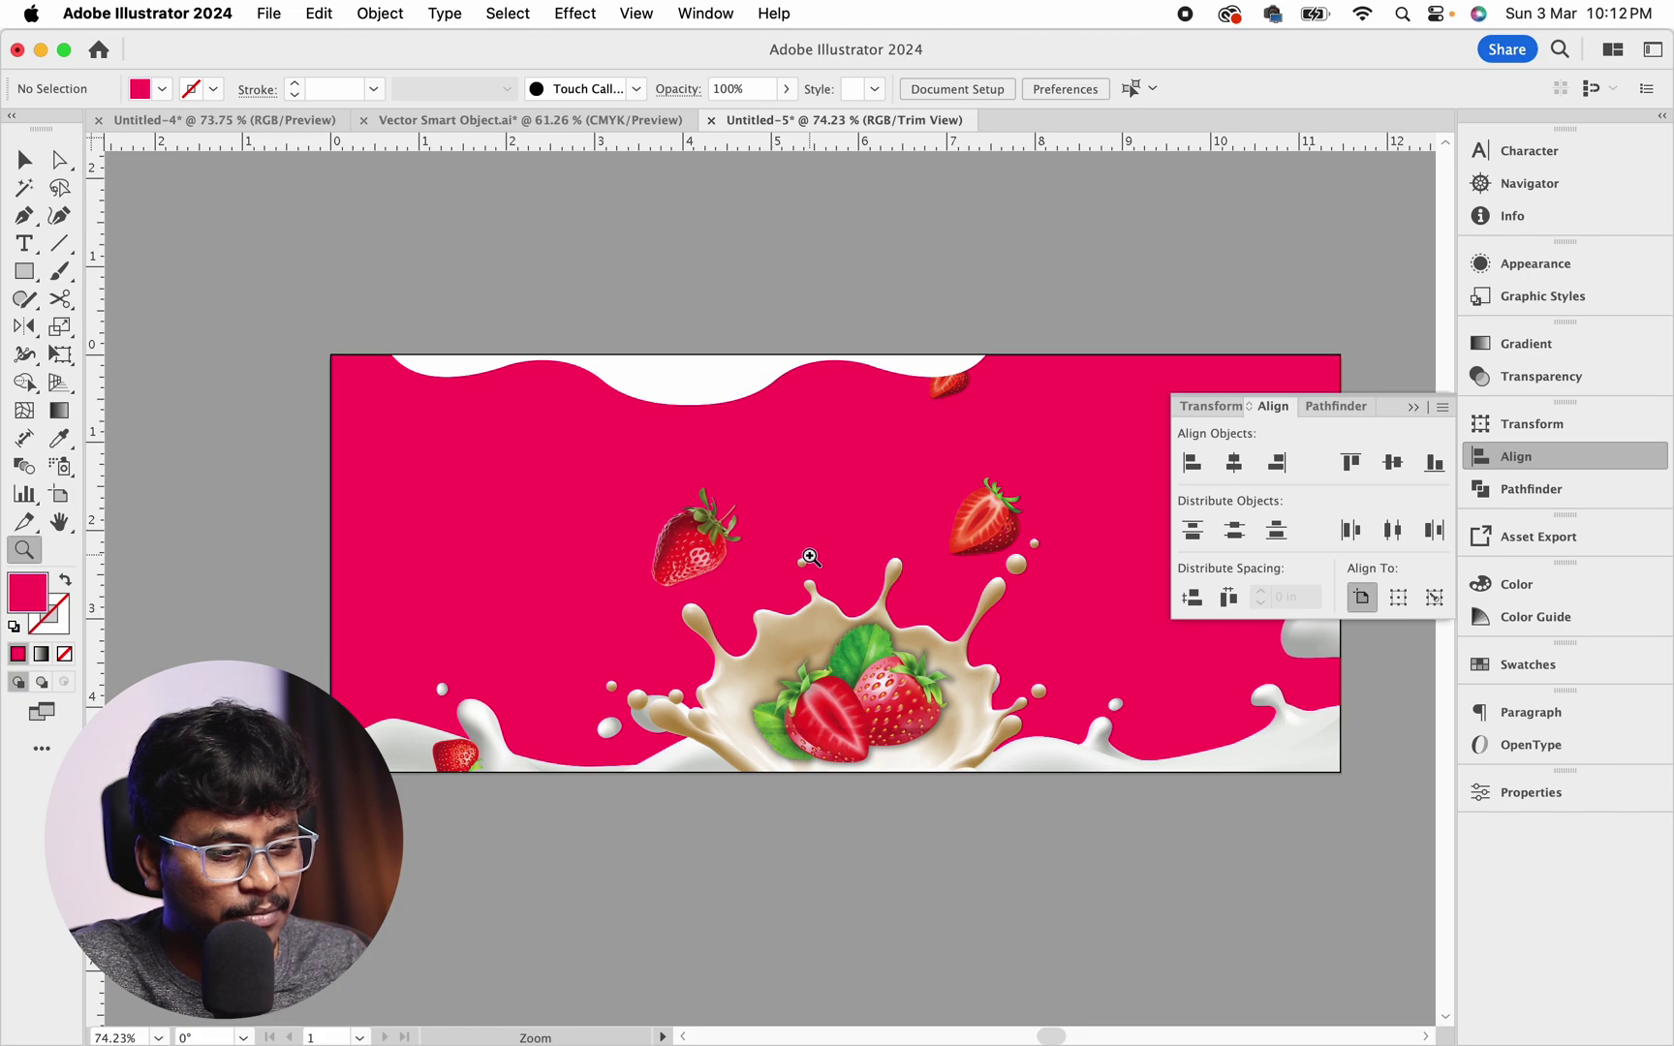
alt+click(756, 573)
drag(843, 564, 831, 571)
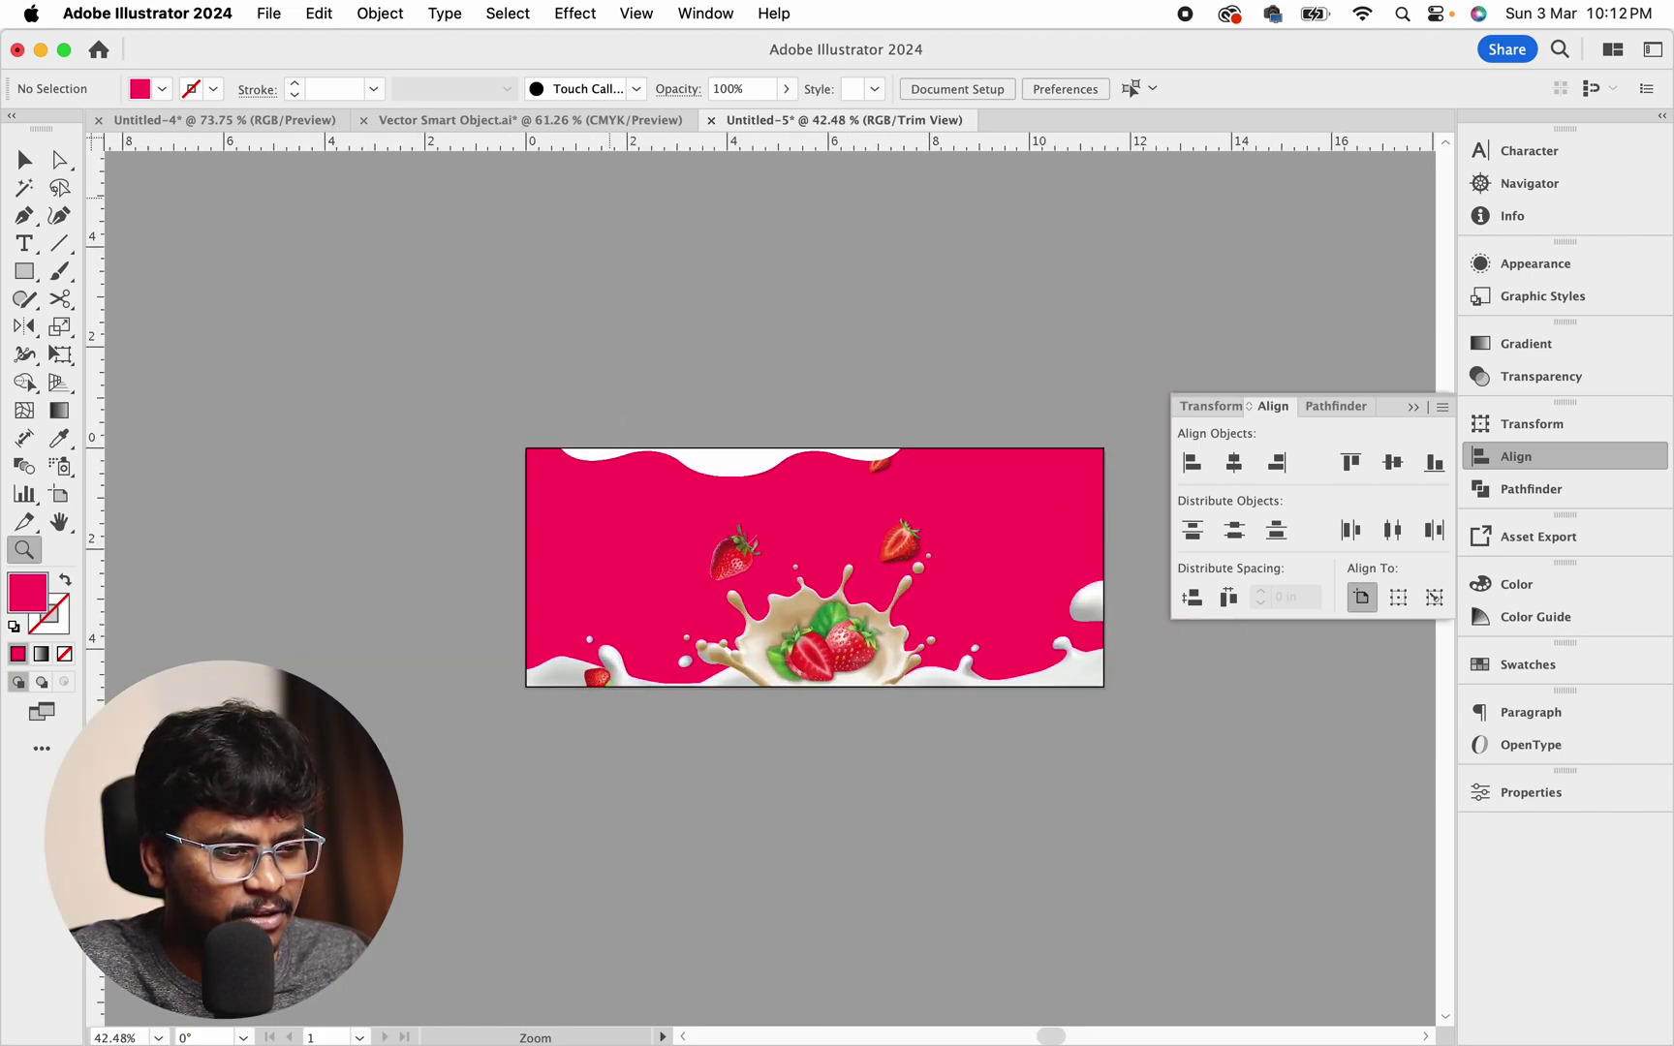
click(637, 13)
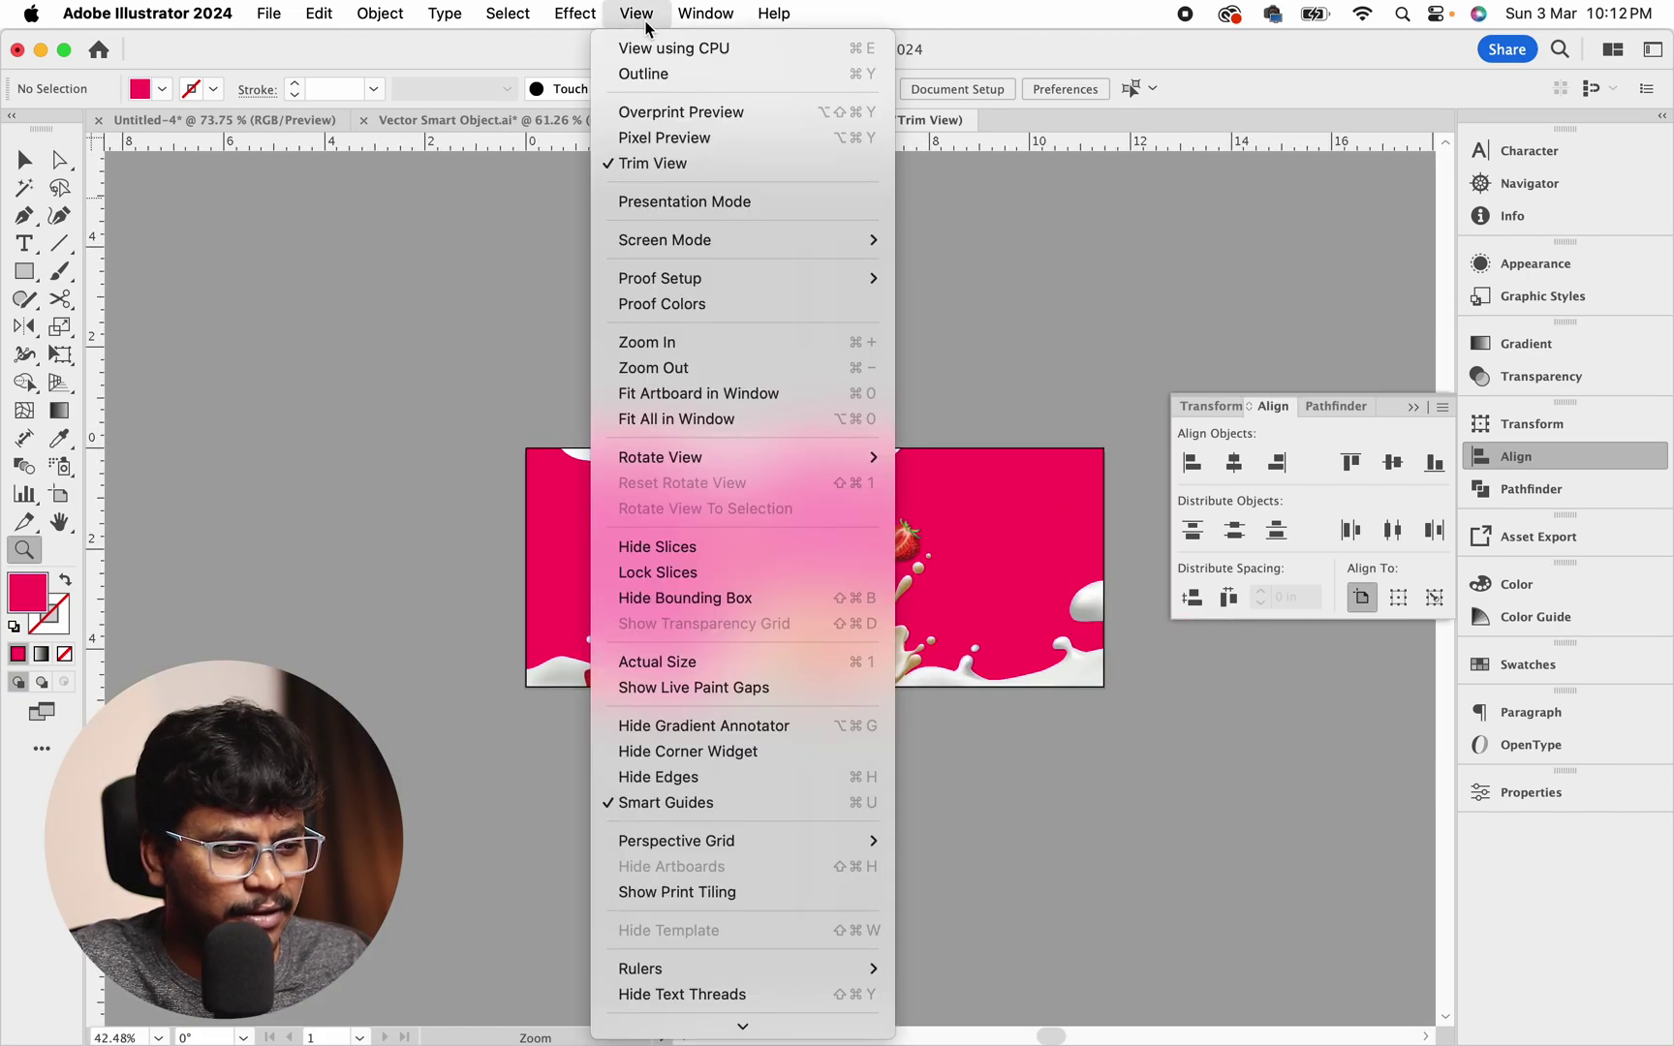
click(647, 163)
Unlock the pink background rectangle on the artboard
key(Tab)
drag(762, 442, 724, 568)
drag(878, 401, 873, 401)
key(v)
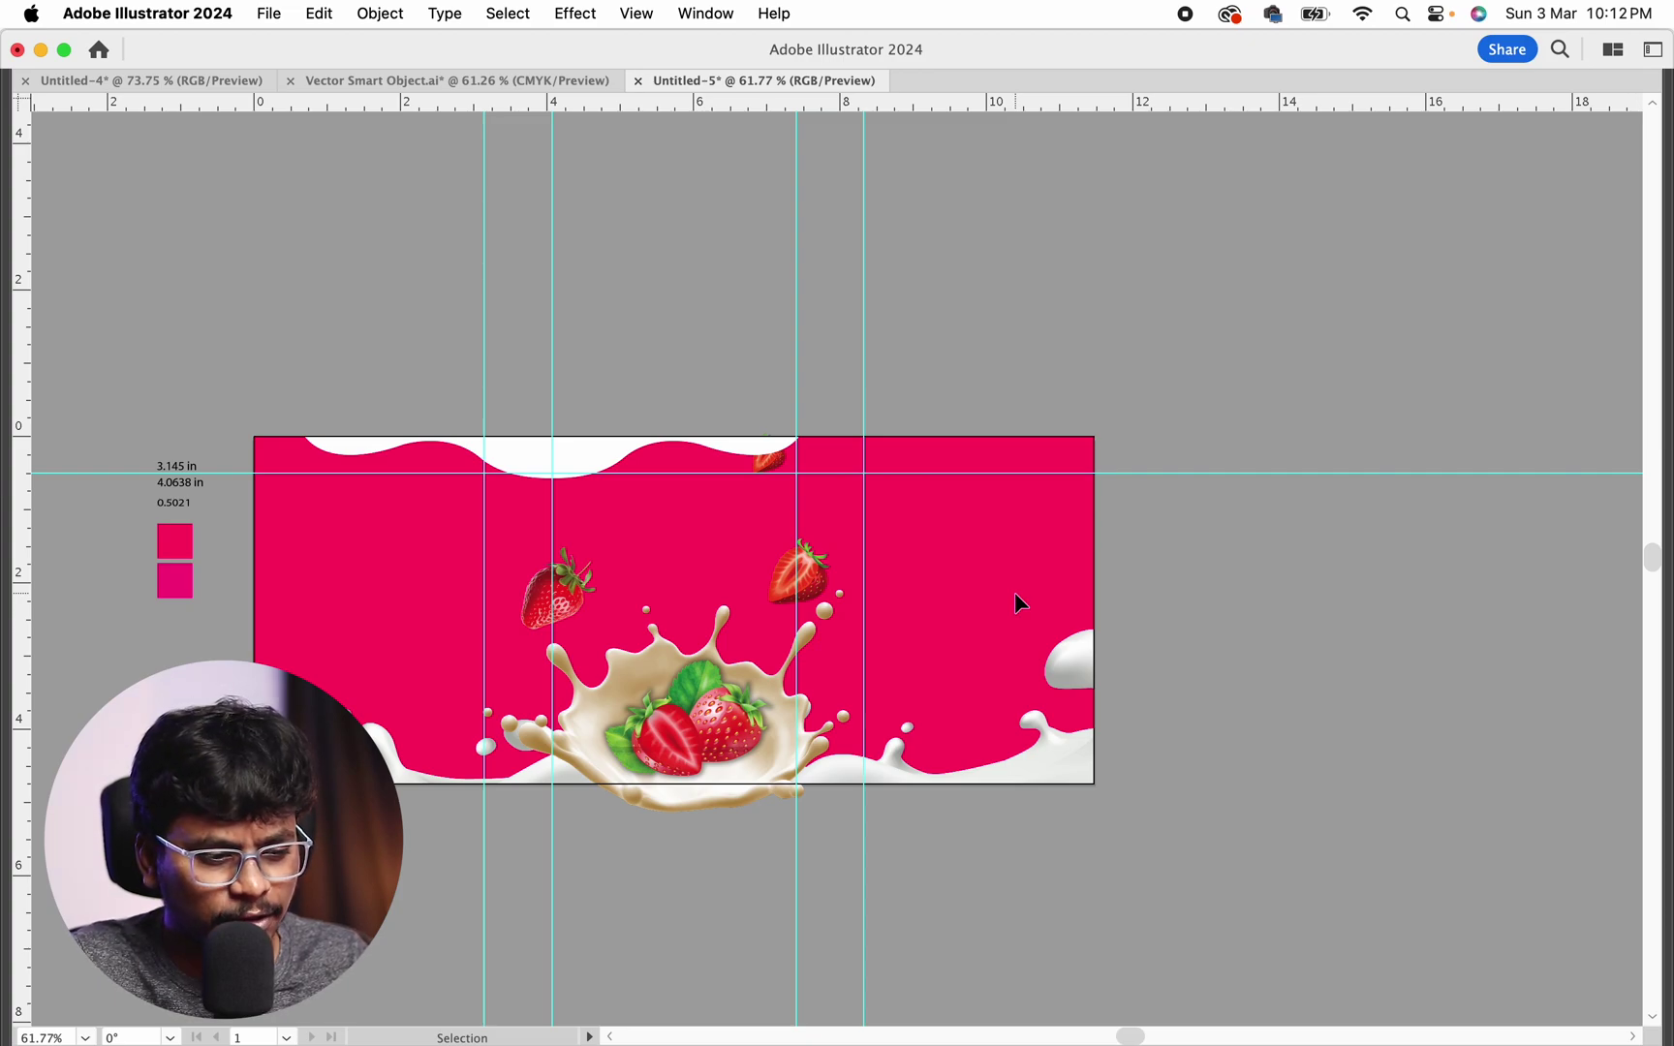
drag(1062, 559, 976, 510)
right_click(927, 491)
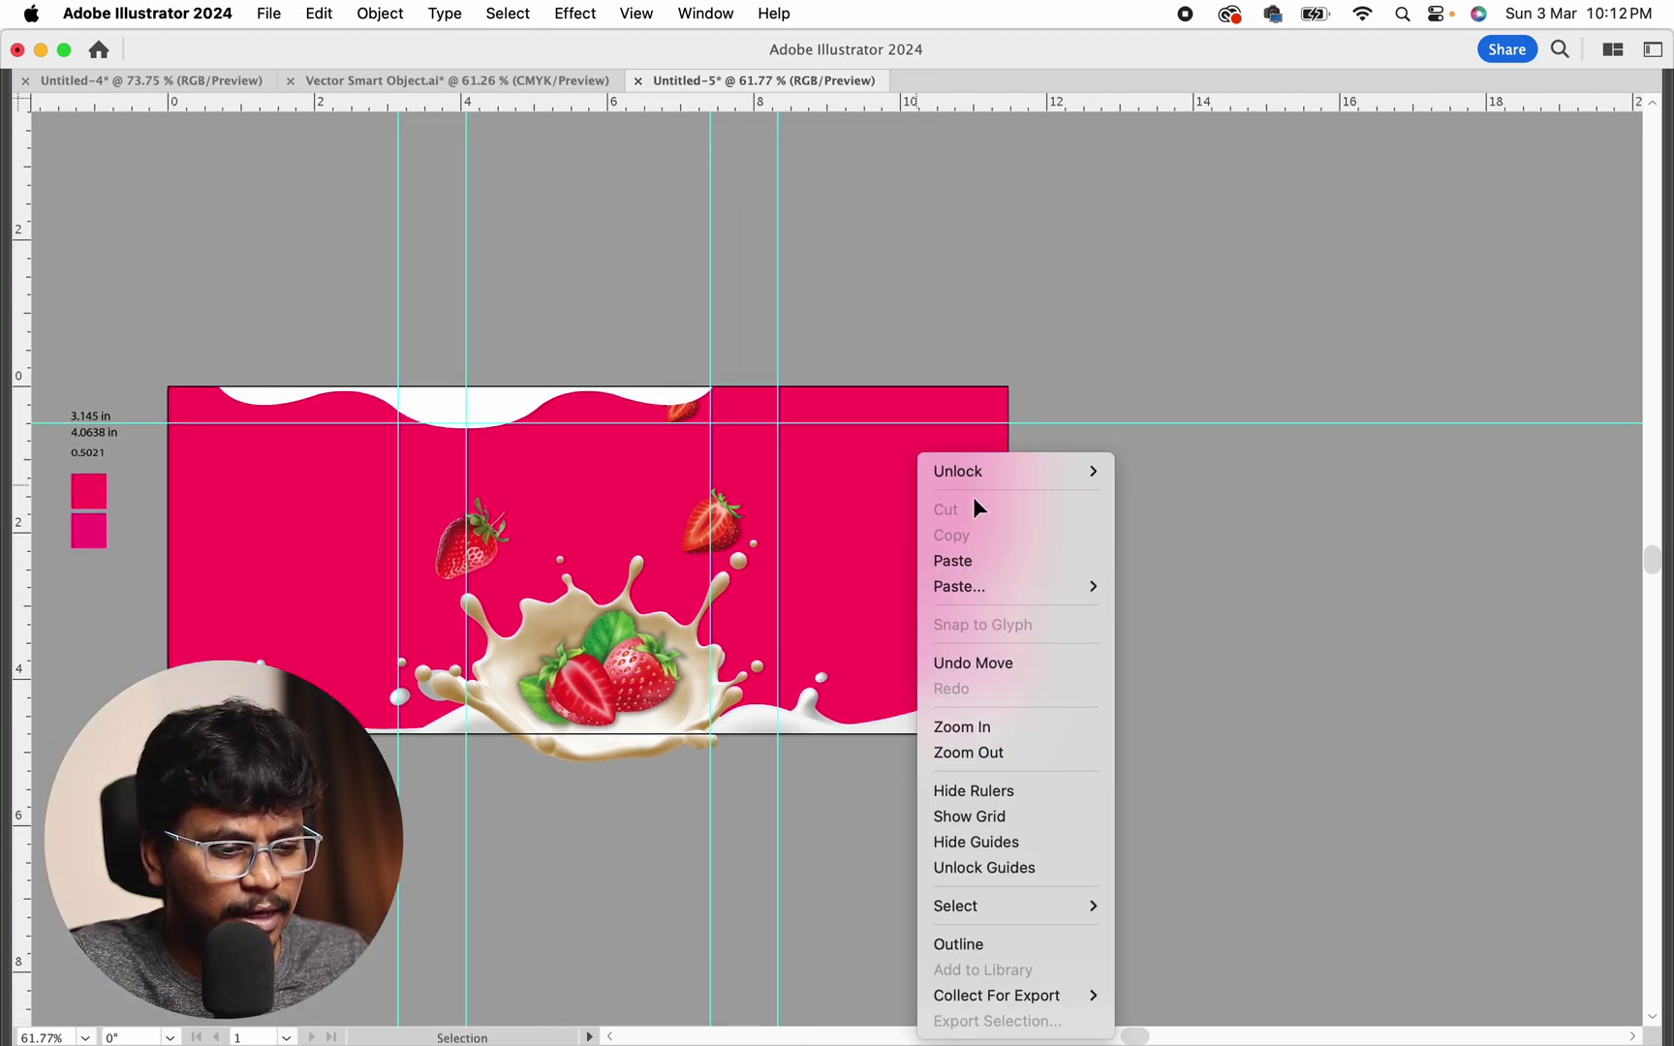
mouse_move(1002, 471)
click(1169, 470)
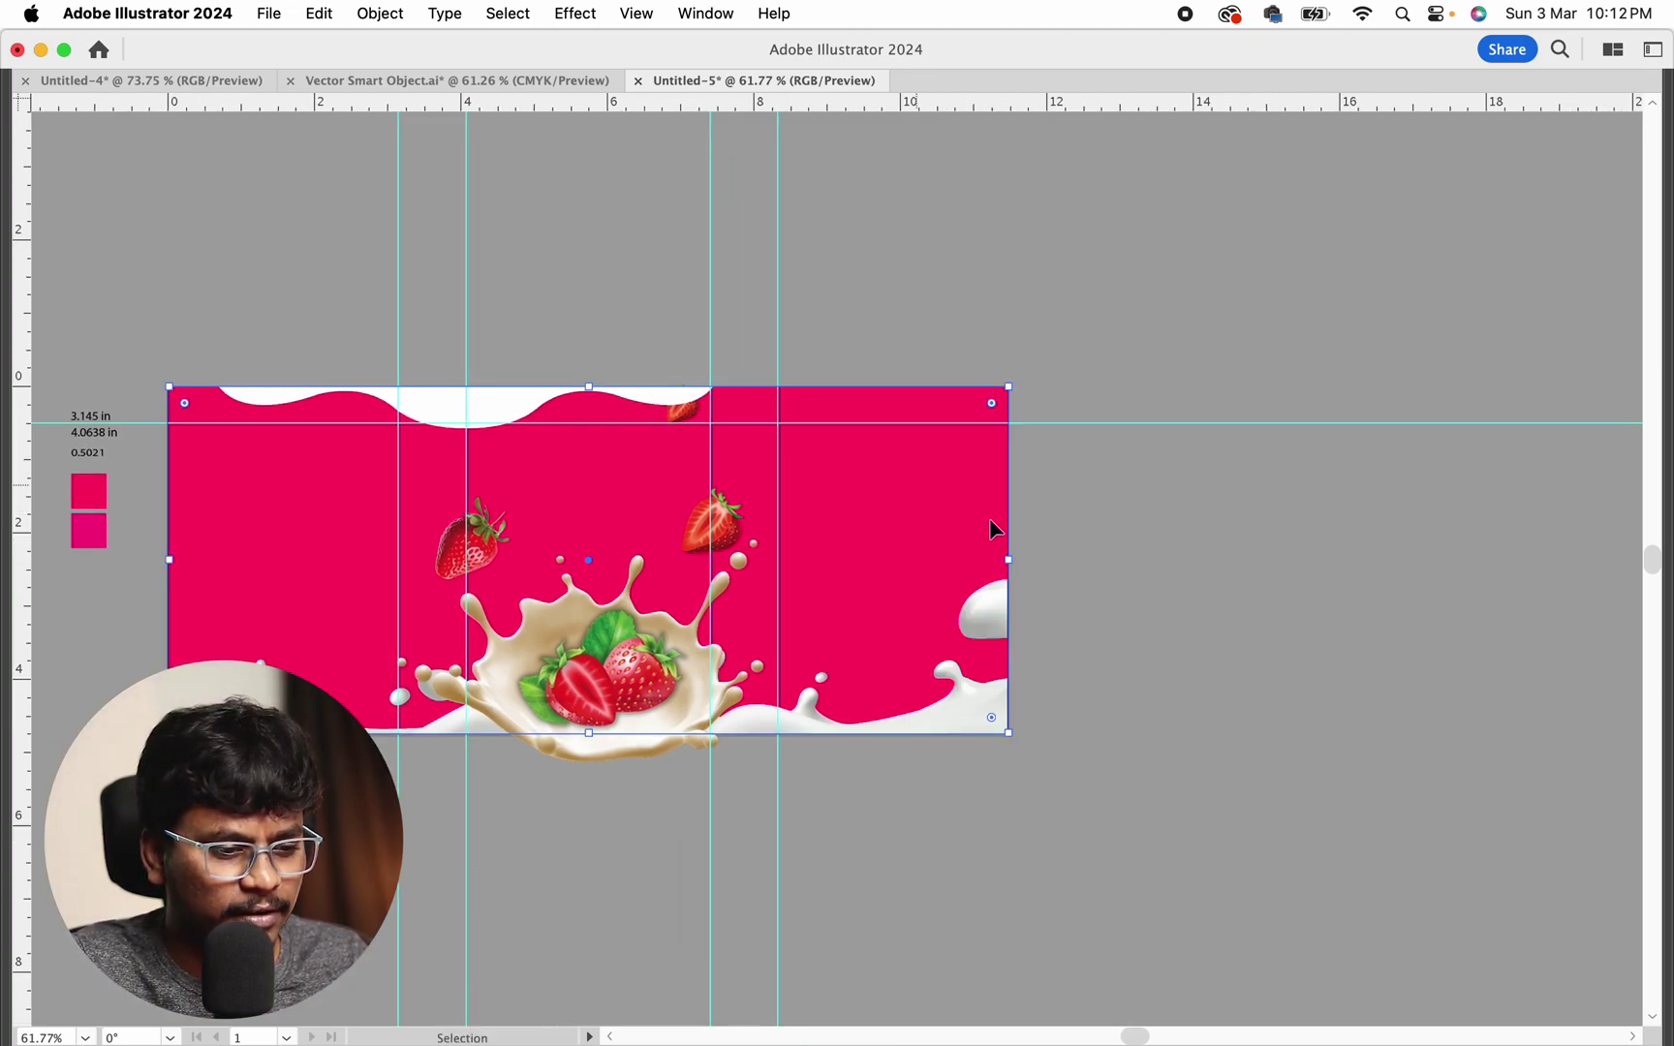
Copy the pink background rectangle, paste a duplicate in front at the same position, and deselect it
scroll(1148, 516, up, 3)
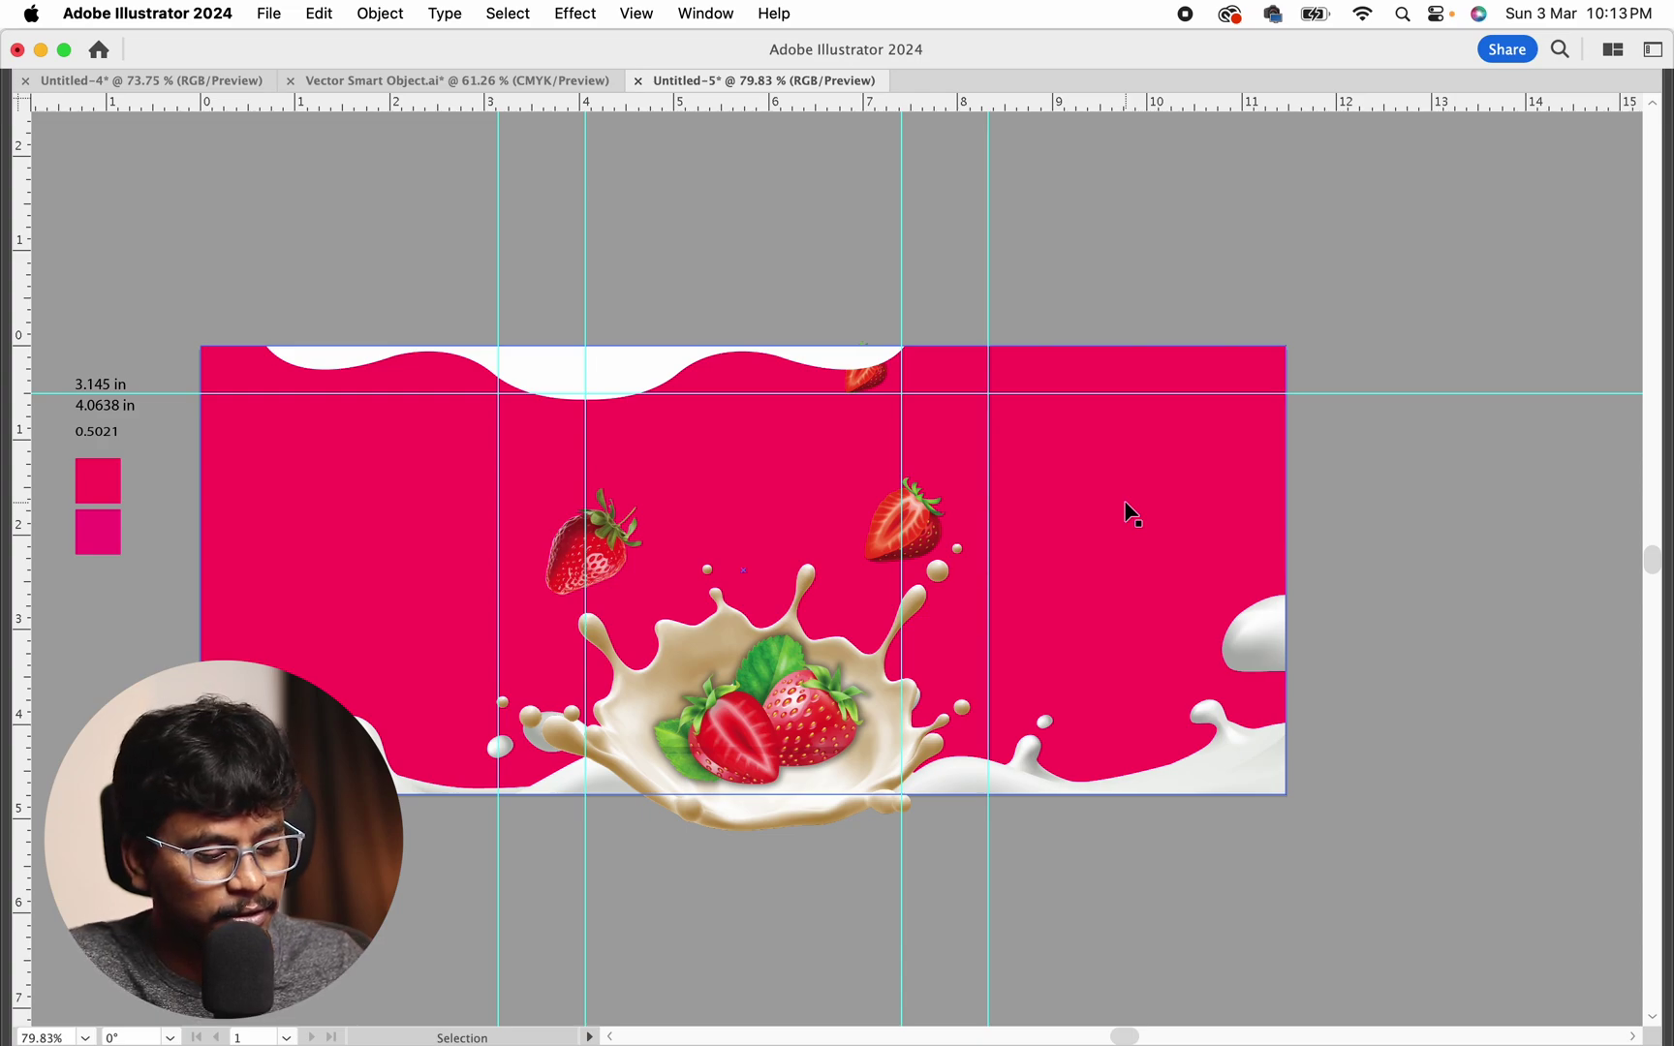
click(1131, 513)
key(super+c)
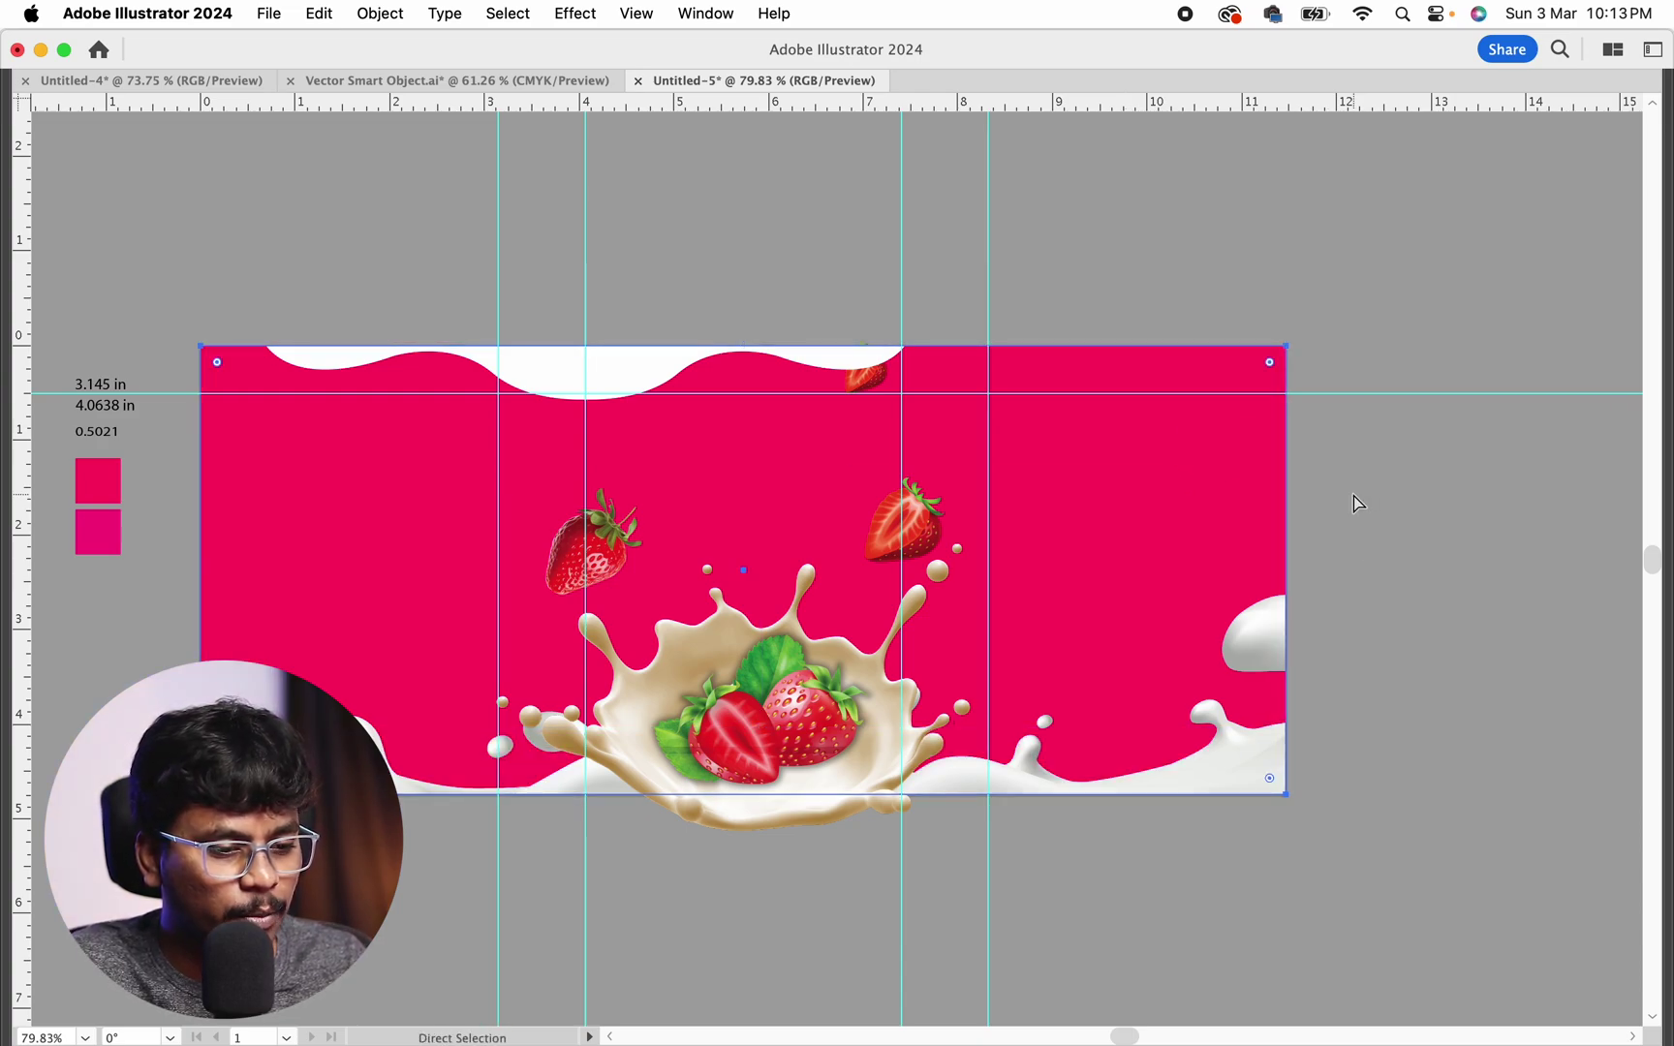
click(1346, 507)
key(super+f)
click(1346, 504)
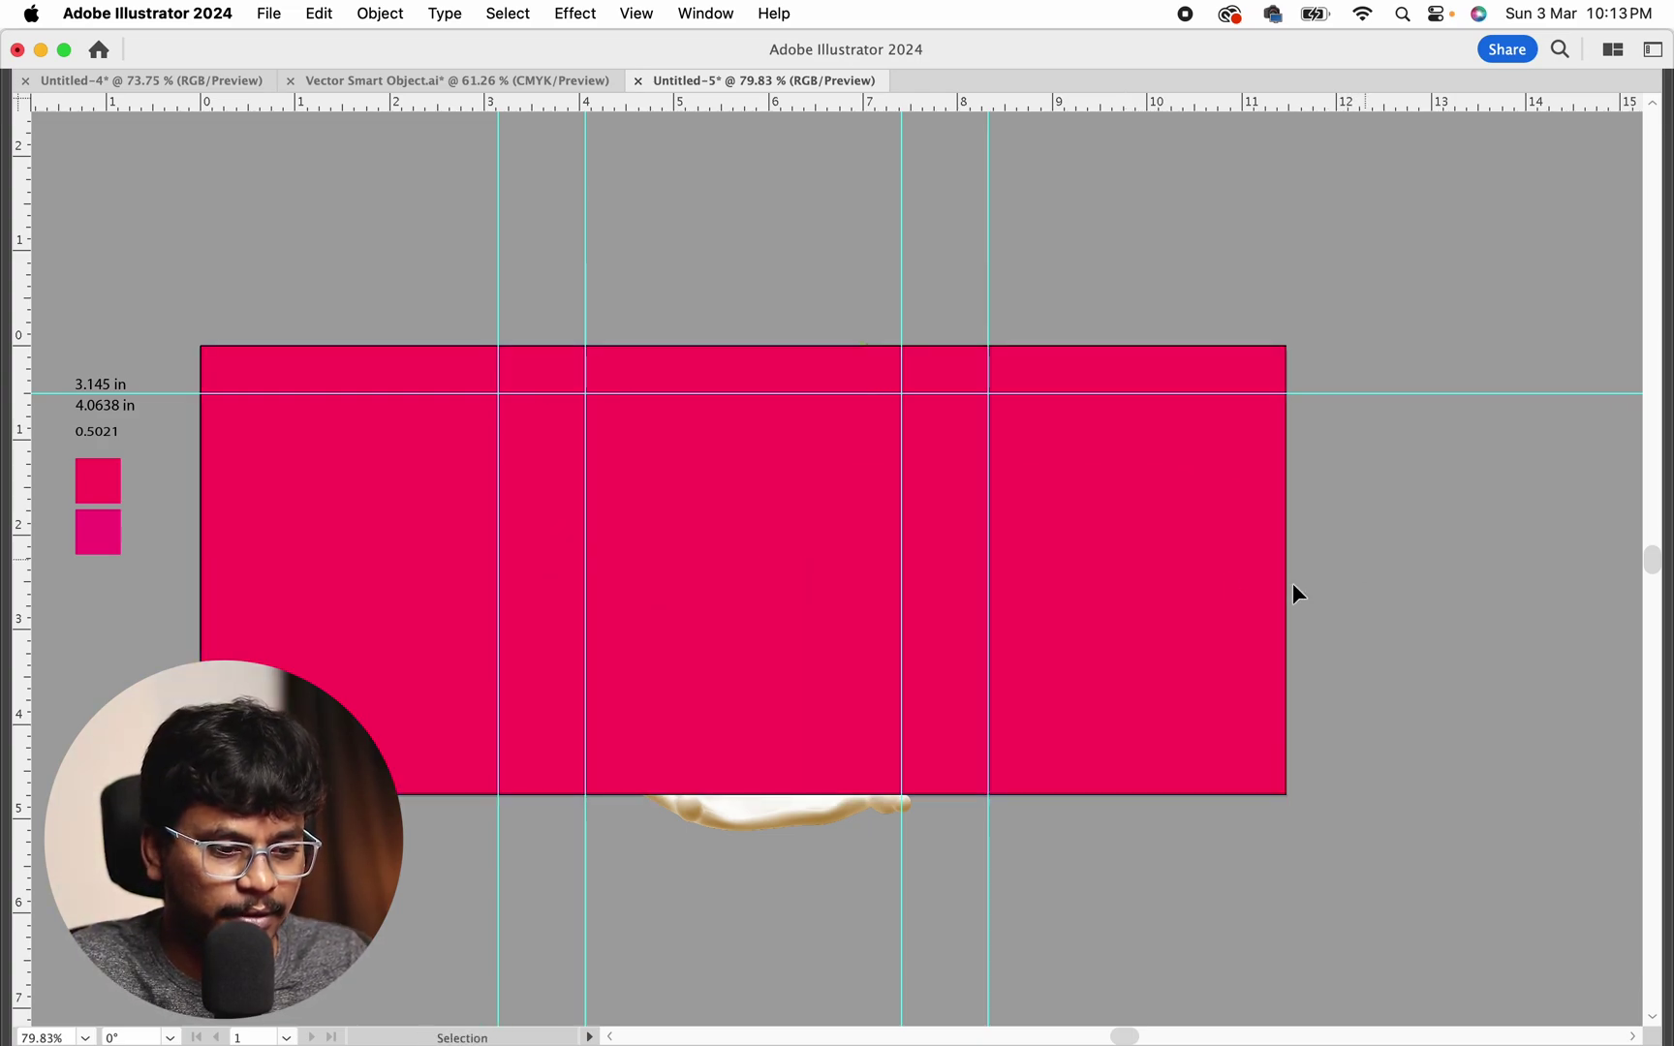
Move the duplicate pink rectangle onto the empty canvas below the artboard and clear the selection
click(1125, 541)
drag(1125, 542, 1115, 757)
key(z)
drag(1192, 568, 1116, 531)
alt+click(1117, 531)
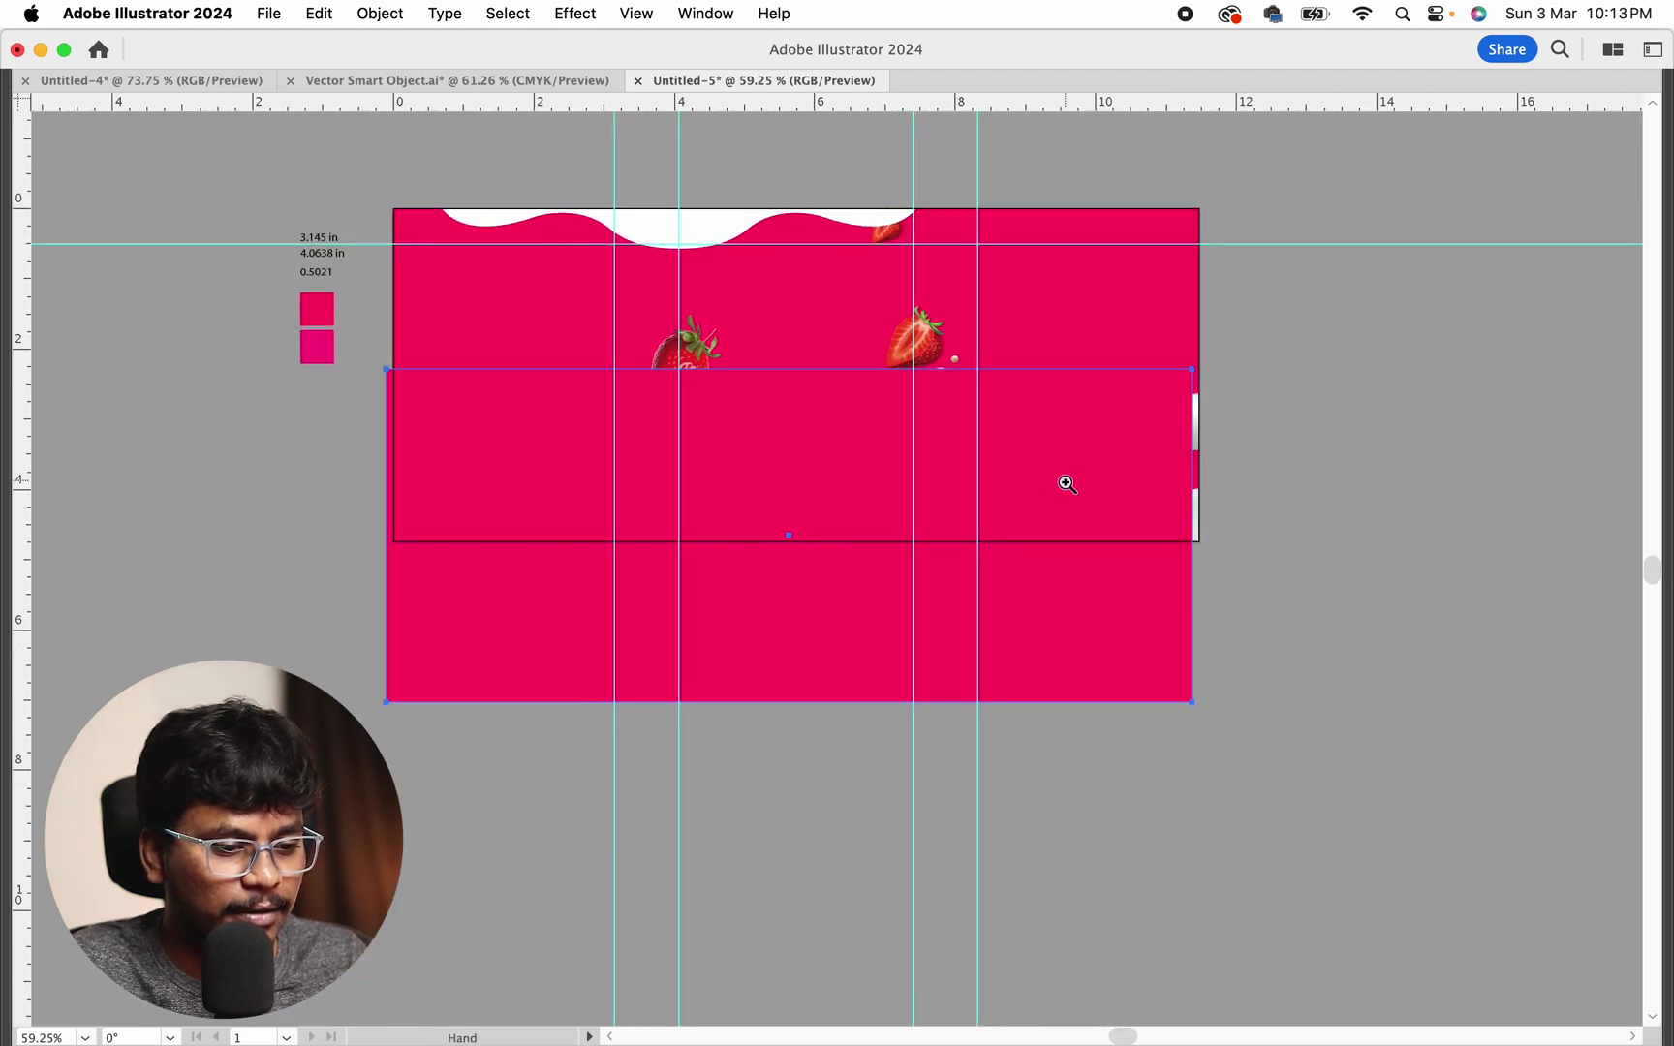
key(v)
drag(1103, 666, 1107, 923)
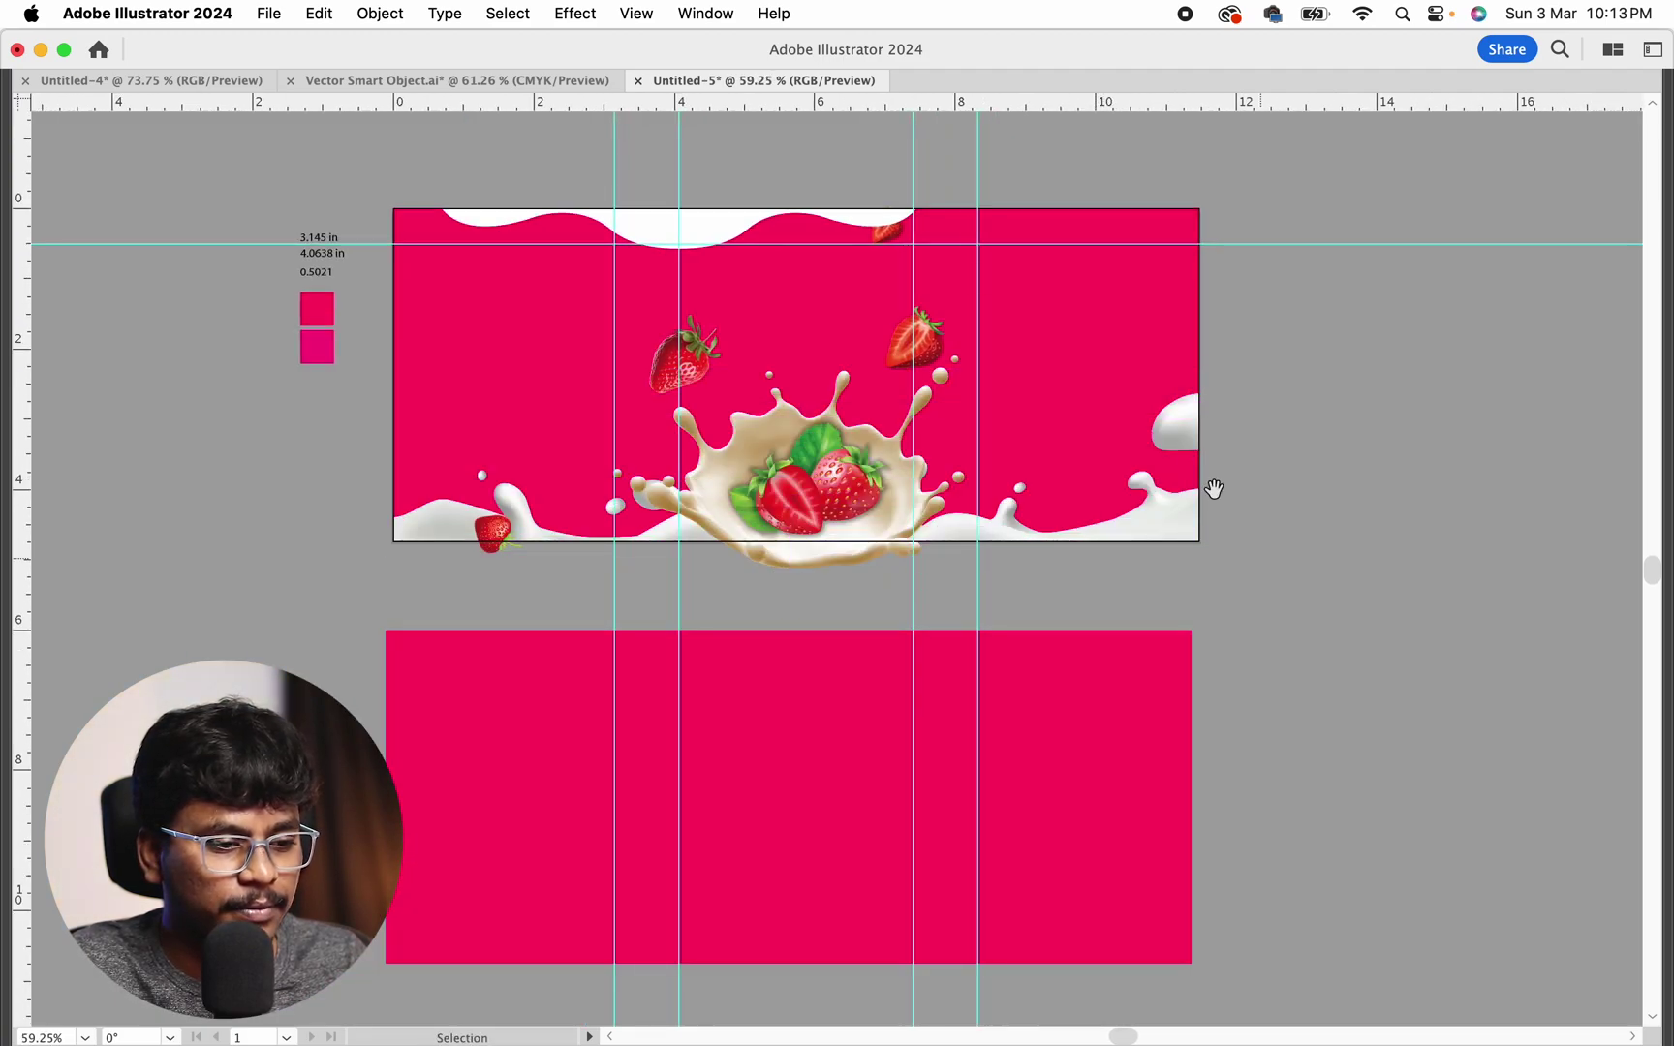
scroll(1207, 481, up, 4)
click(1143, 509)
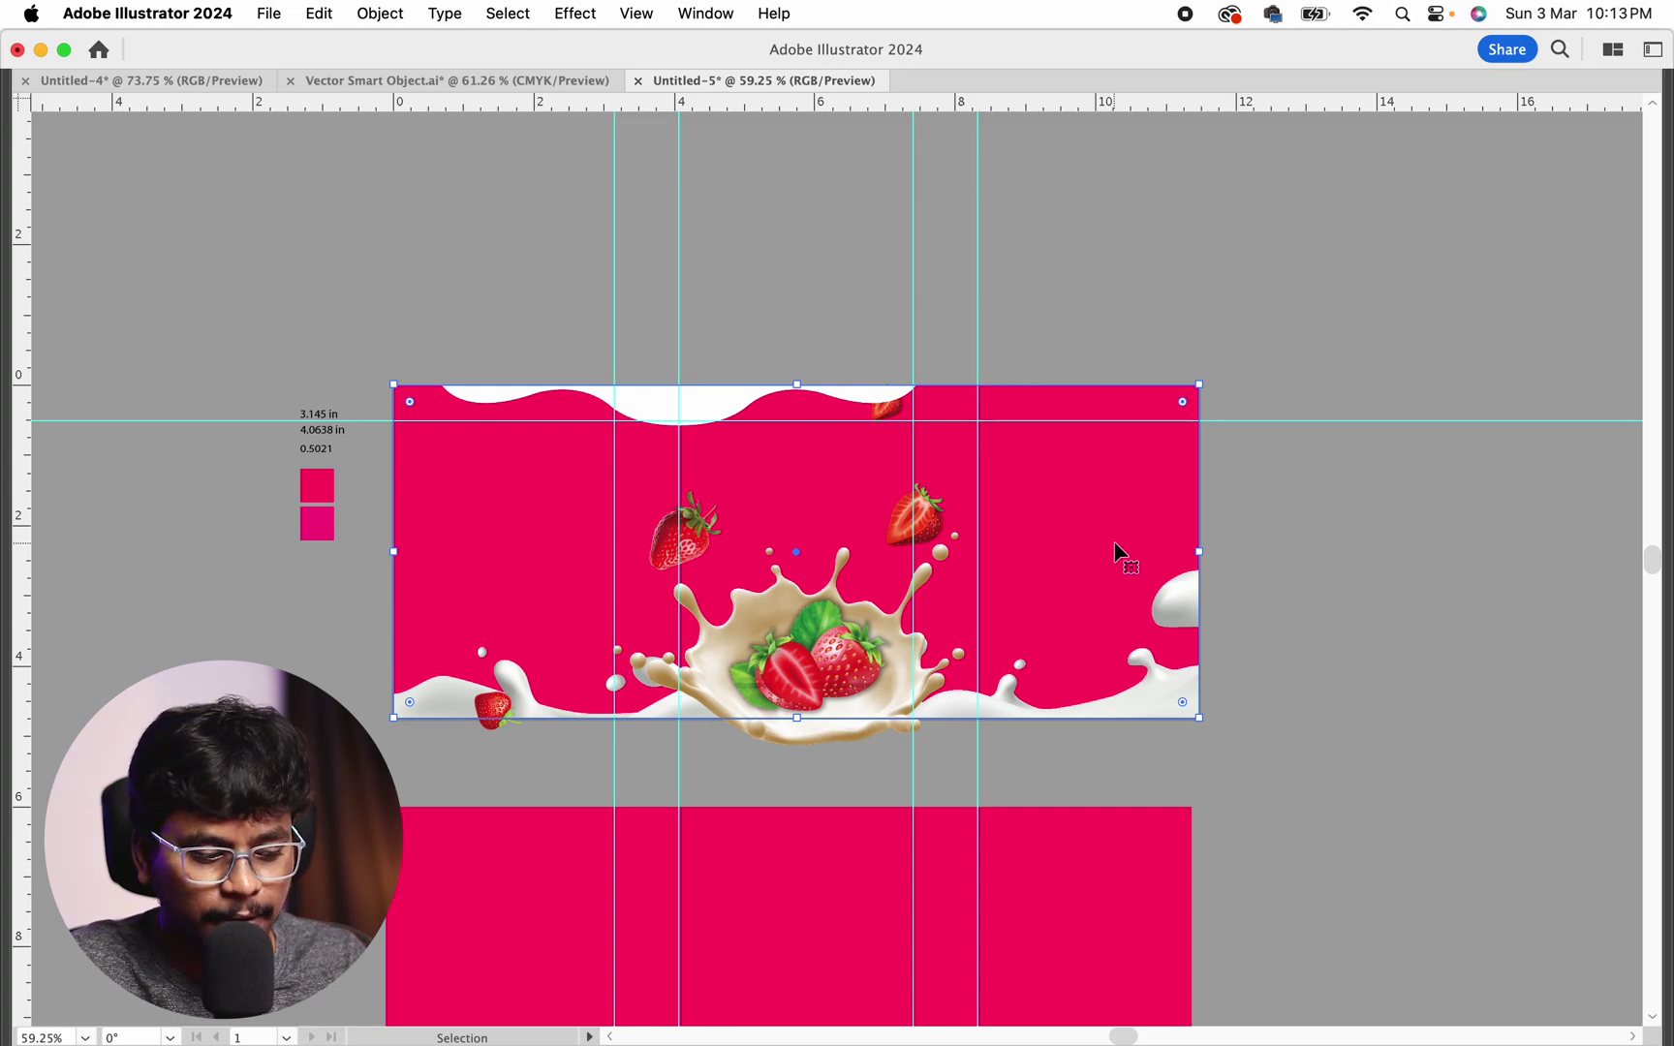
key(super+shift+a)
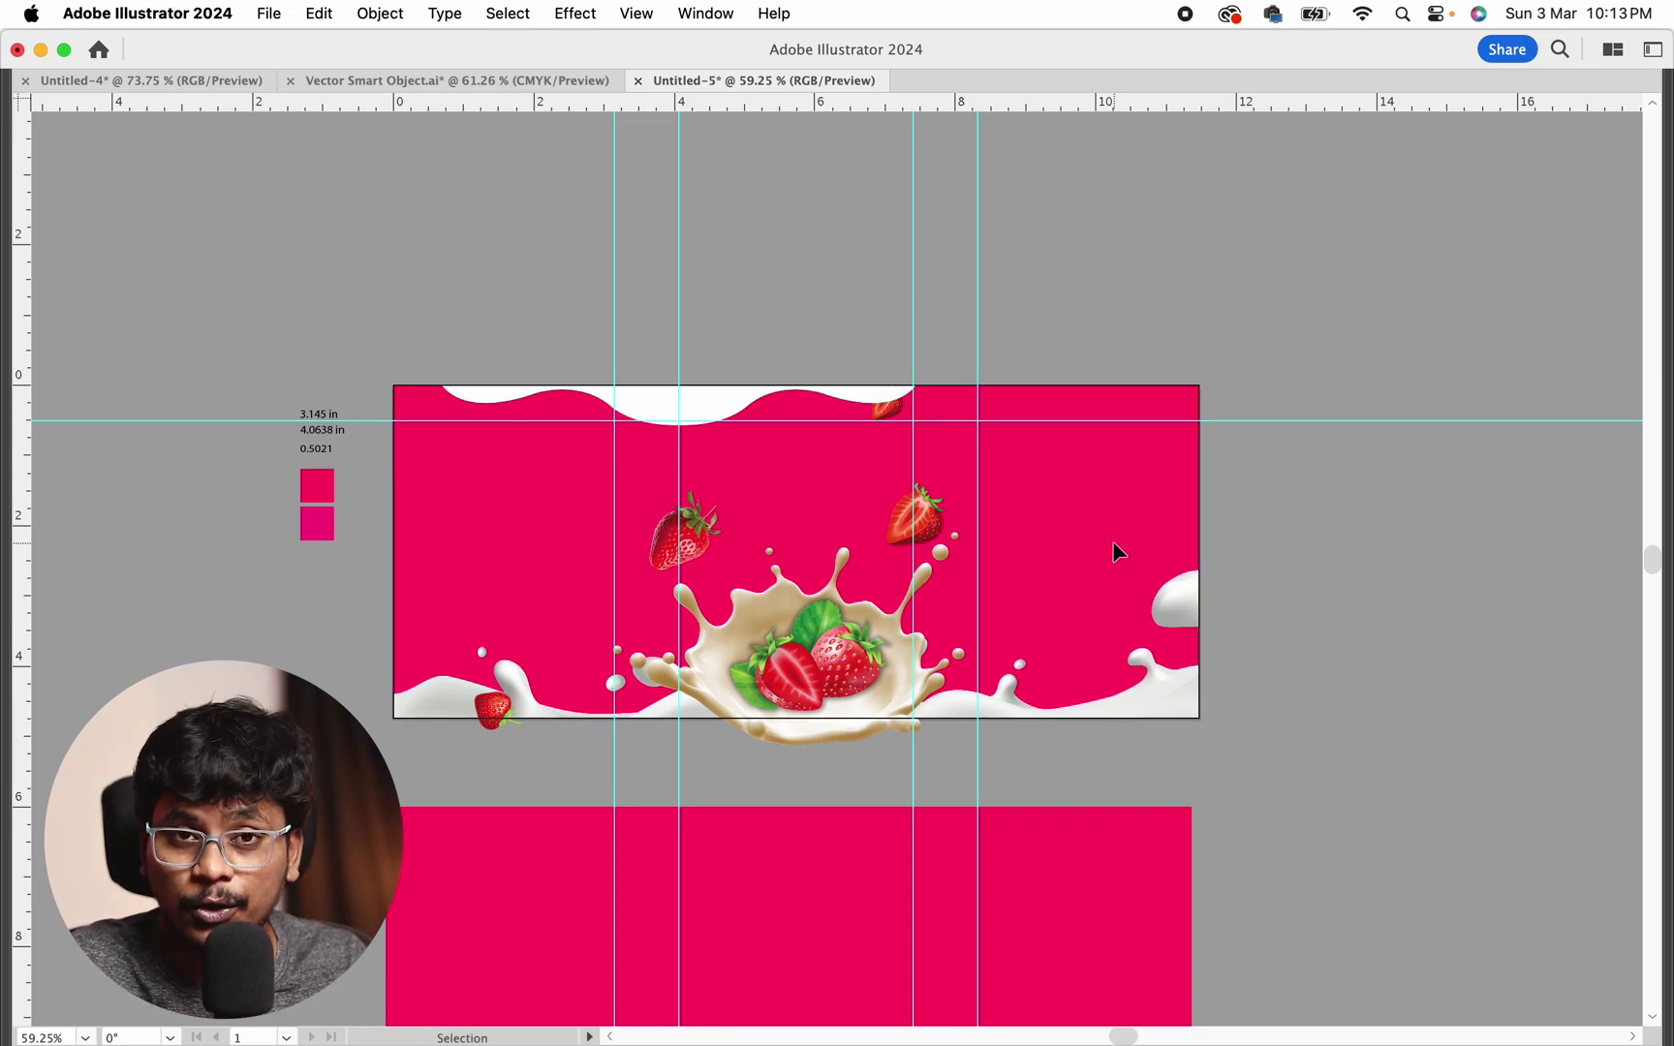
Fill the duplicate rectangle below the artboard with the white-to-black linear gradient
scroll(1113, 553, down, 5)
click(996, 706)
key(Tab)
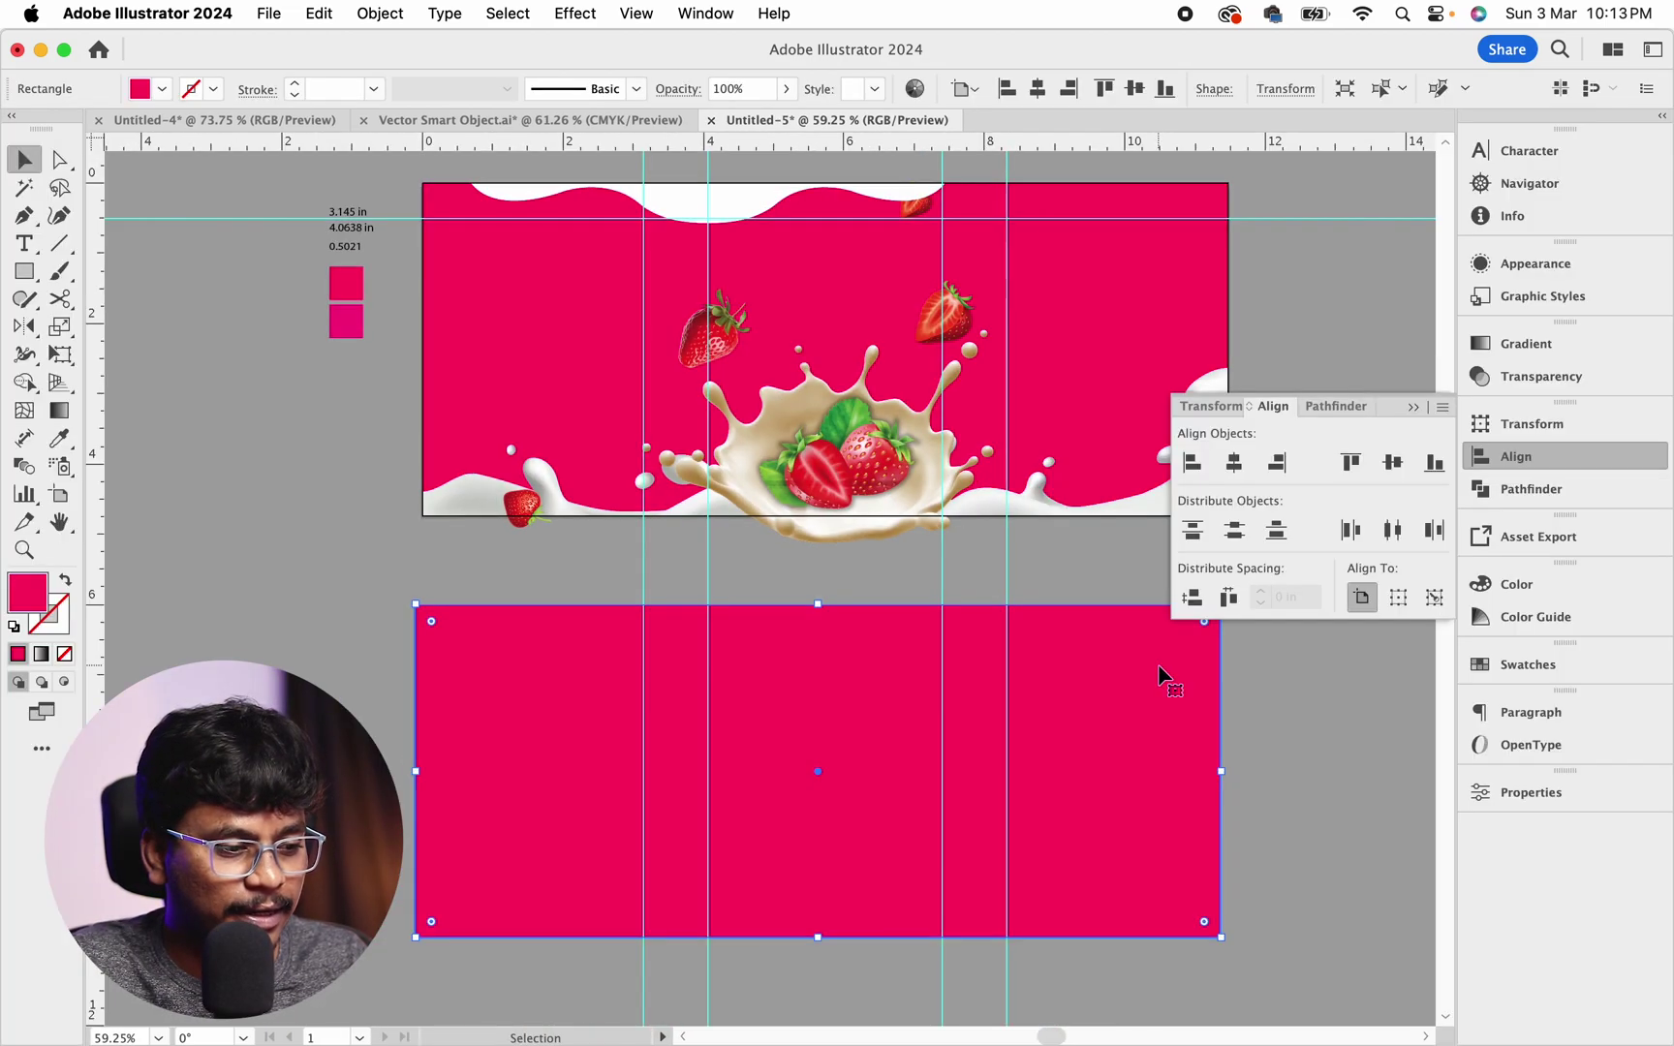
drag(885, 564, 837, 584)
drag(945, 642, 858, 615)
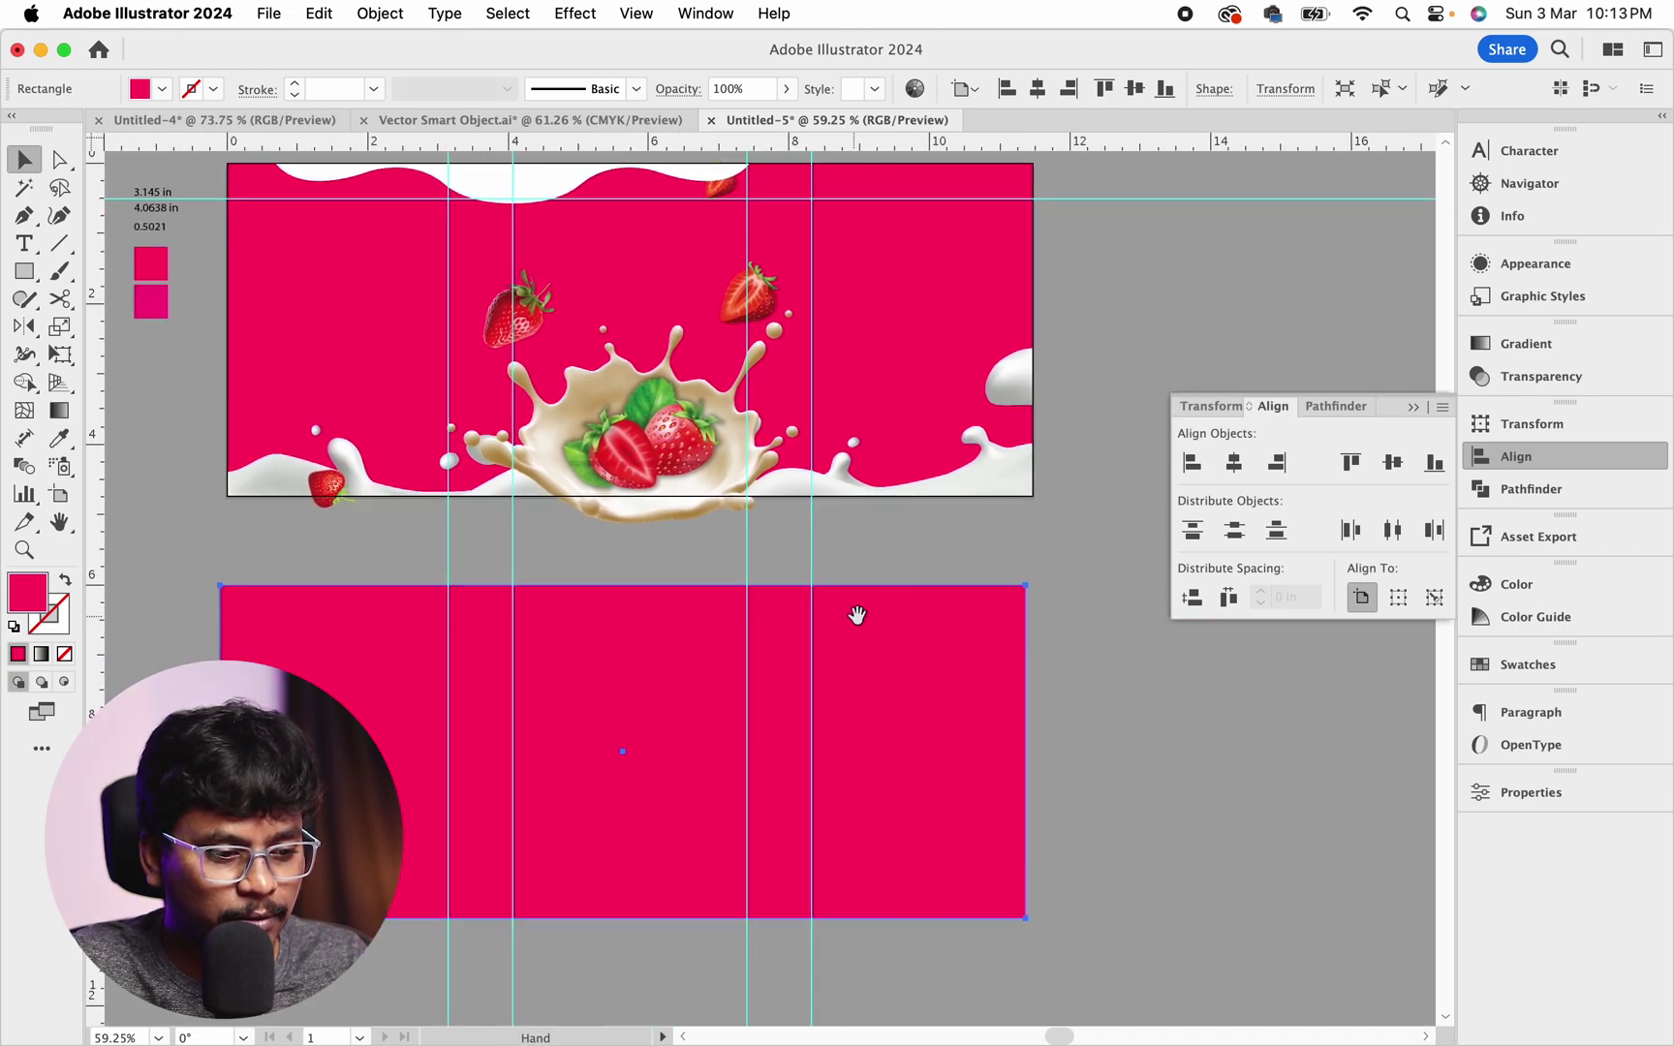
key(super+shift+a)
scroll(920, 678, left, 3)
scroll(920, 678, up, 2)
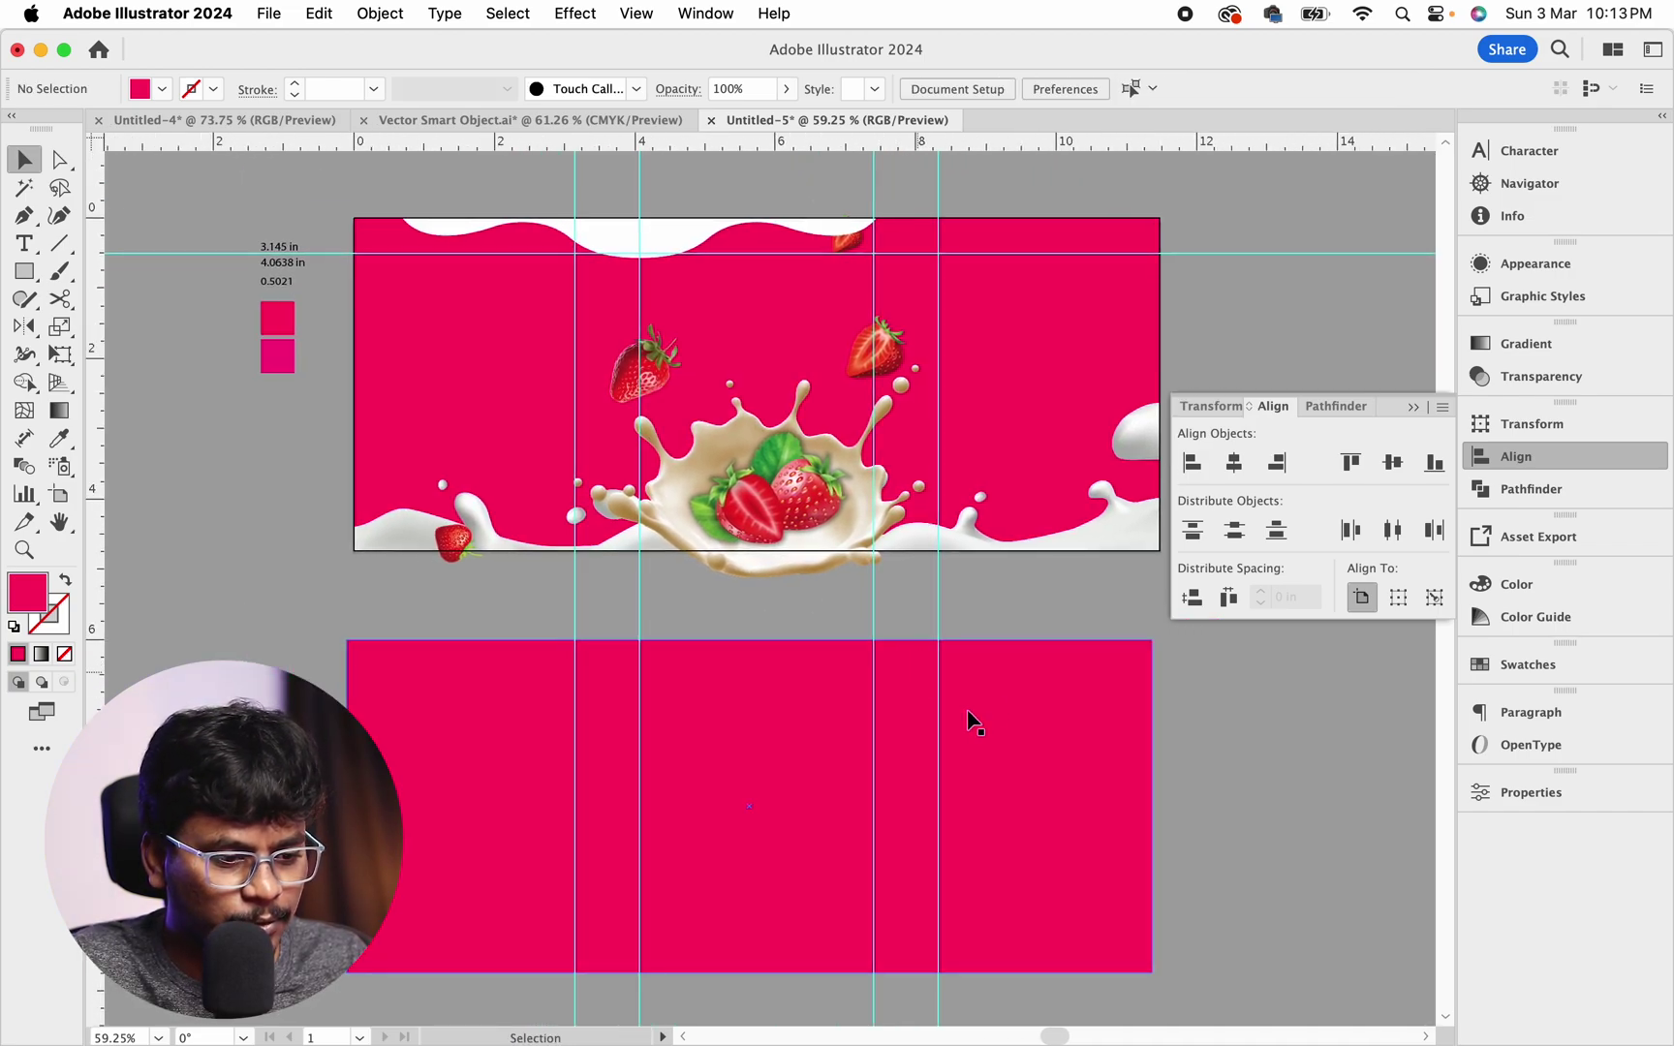
click(995, 707)
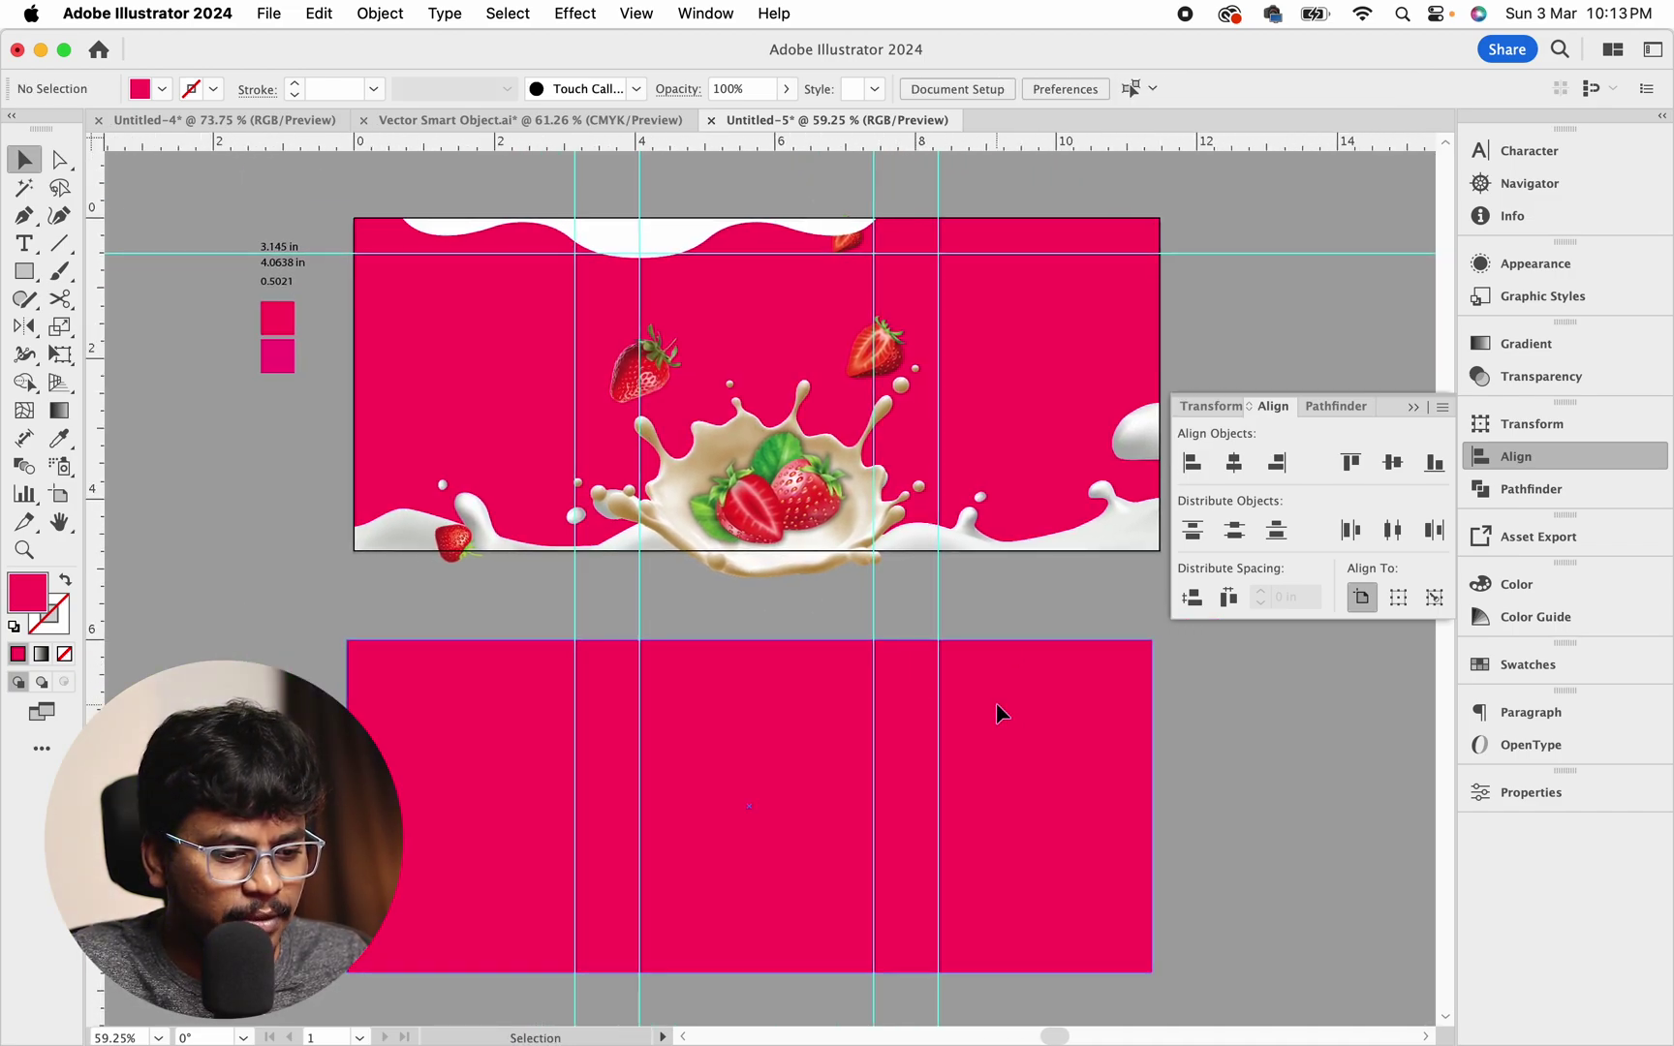
click(1503, 344)
click(1249, 497)
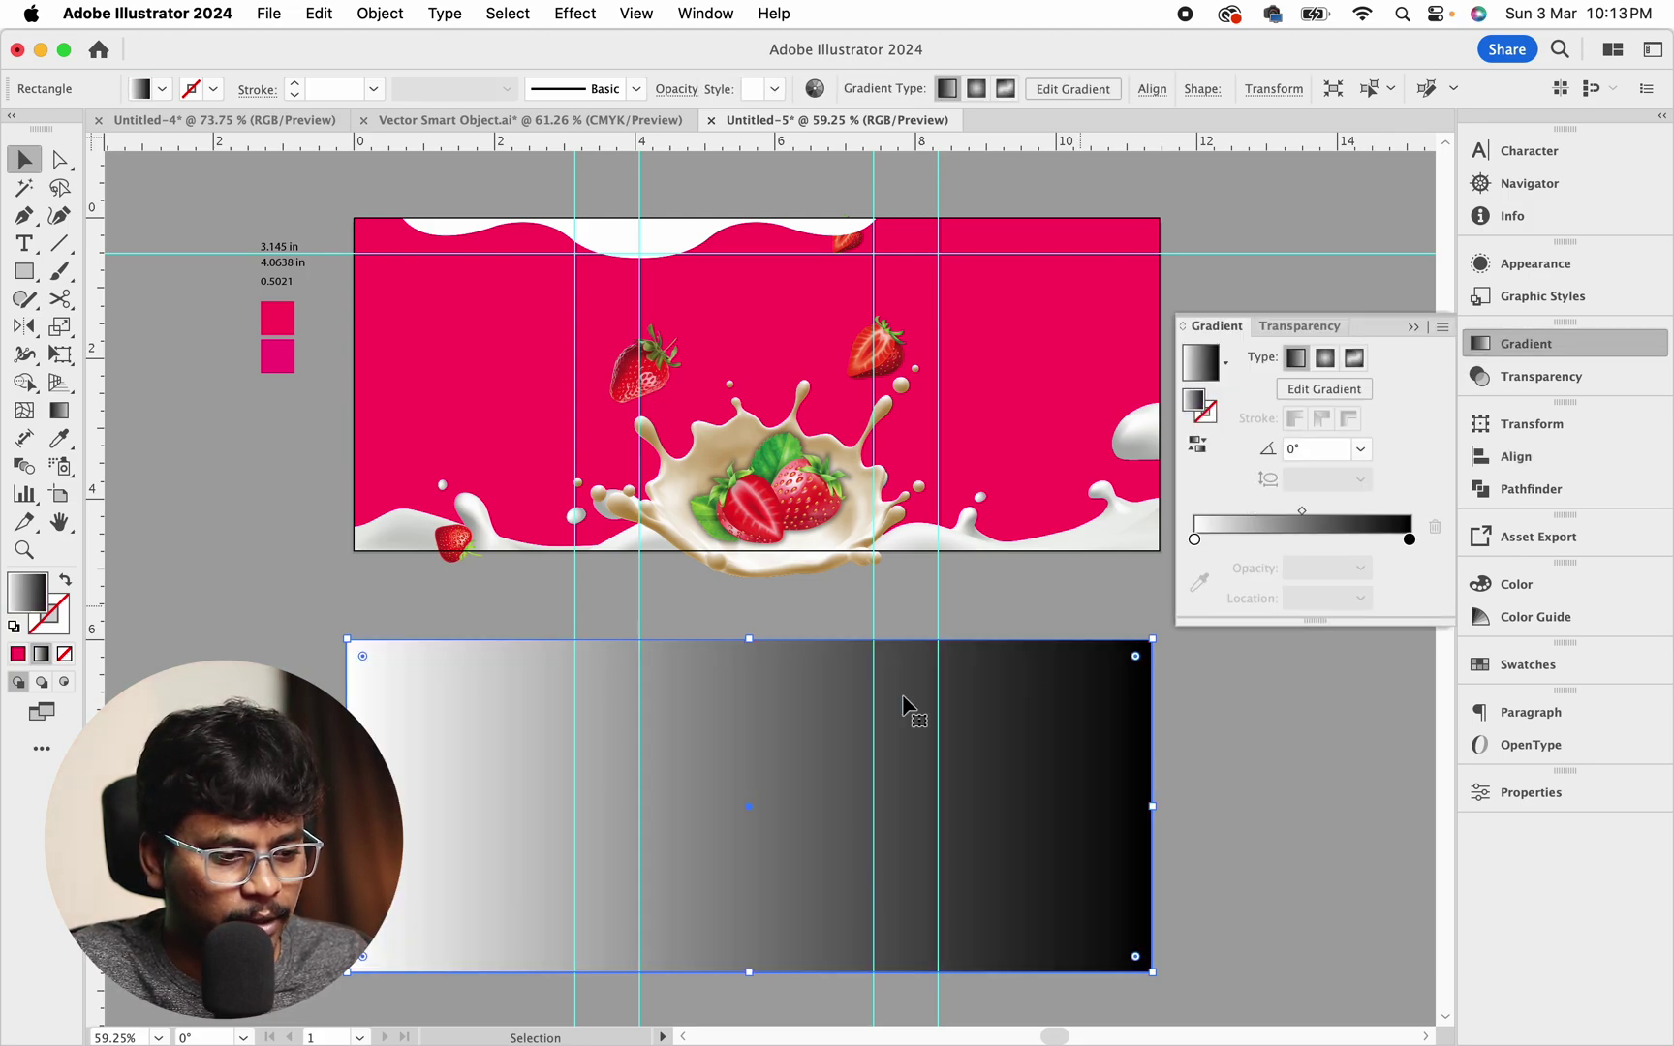
Set the gradient's black end stop to the color of the lower magenta square beside the artboard
scroll(907, 702, down, 2)
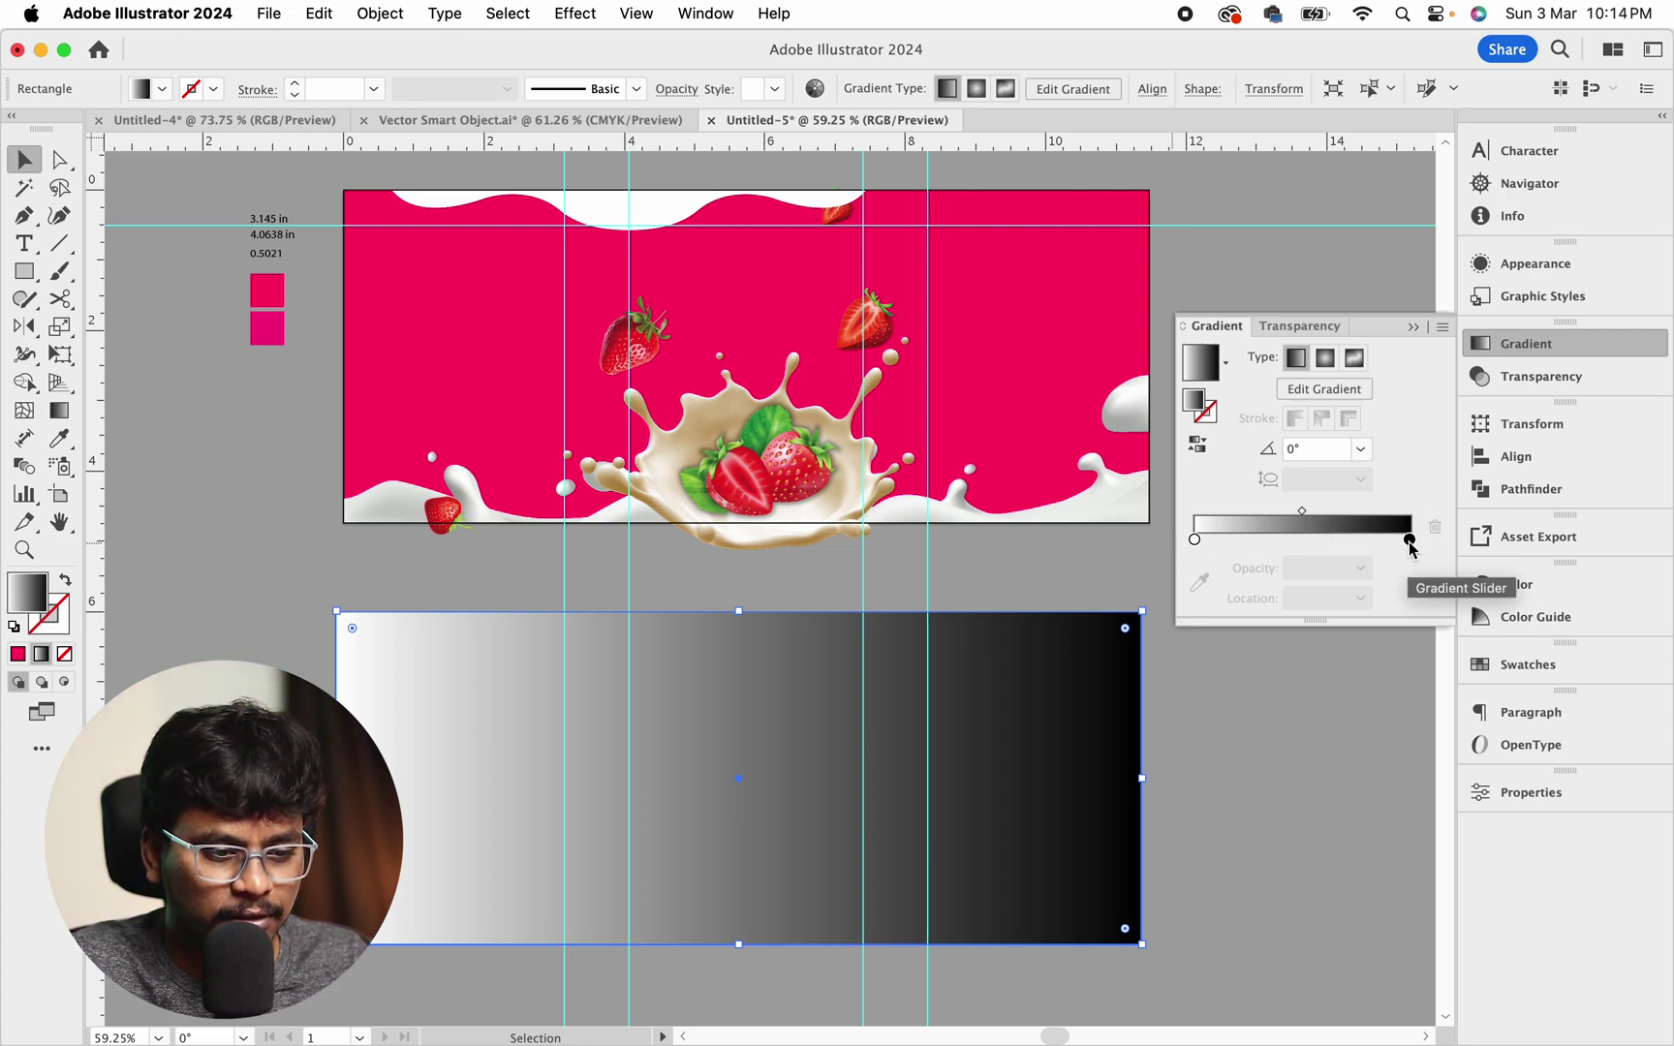
click(1409, 539)
click(1199, 582)
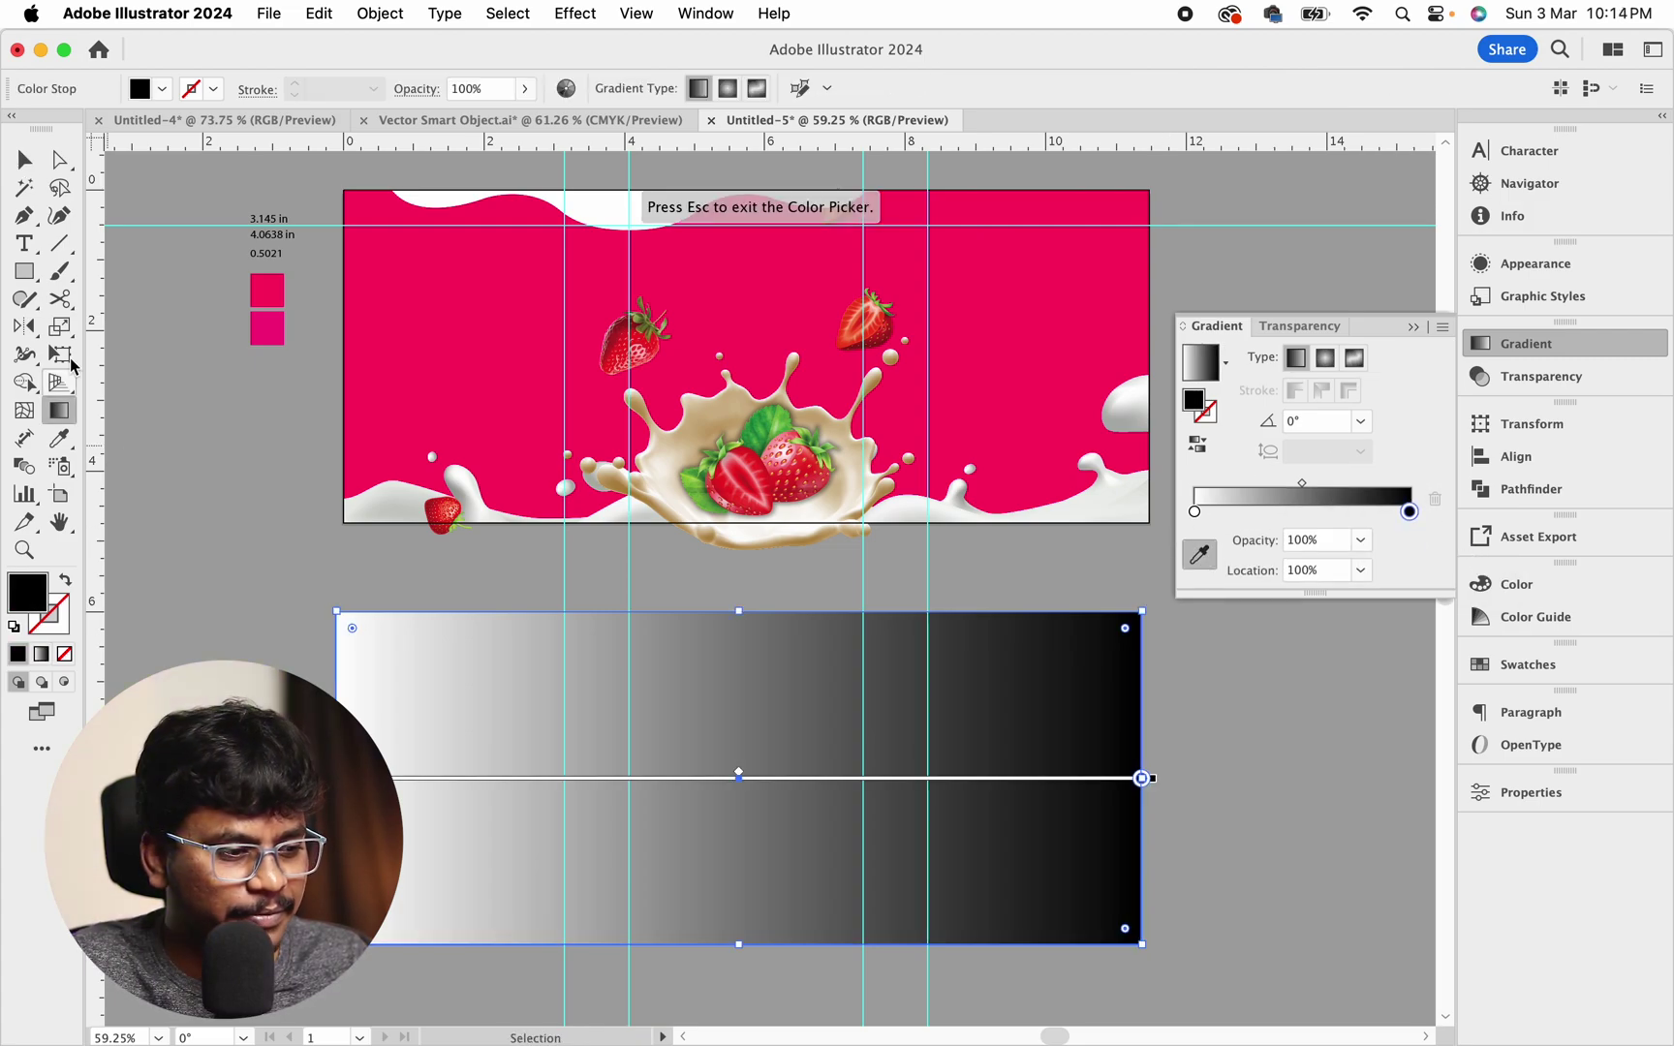
click(268, 328)
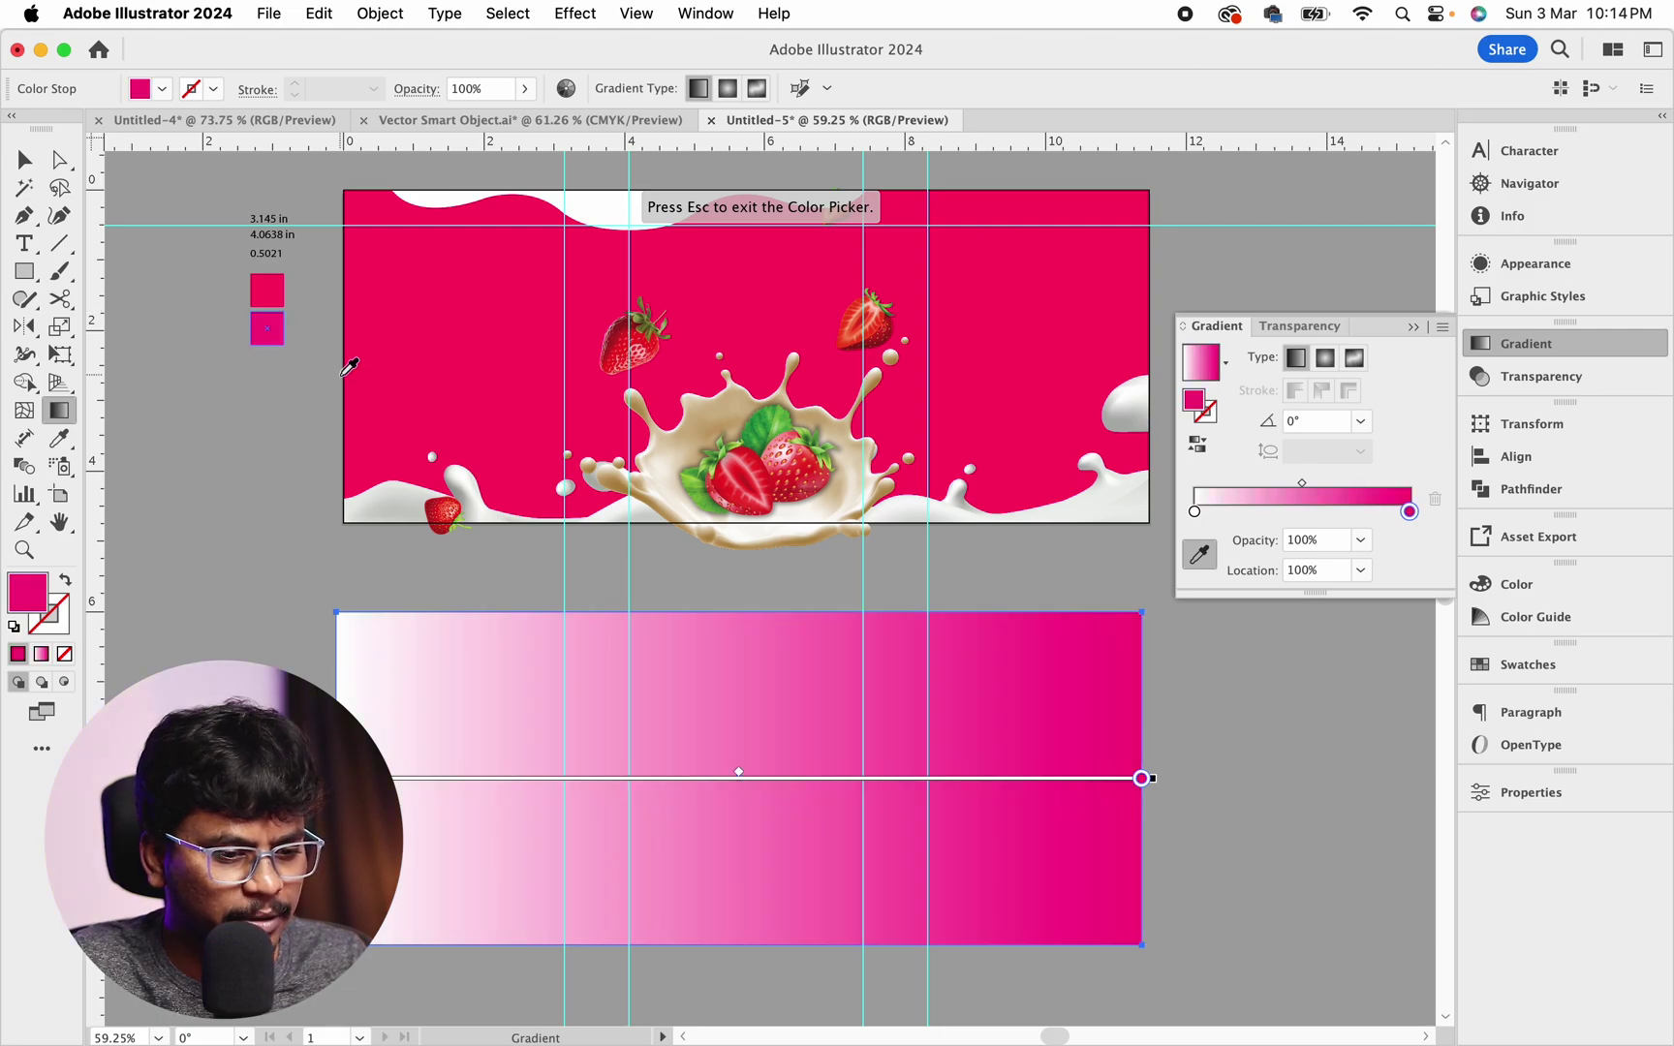
Set the opacity of the gradient's white start stop to 0%
click(1194, 511)
click(1360, 540)
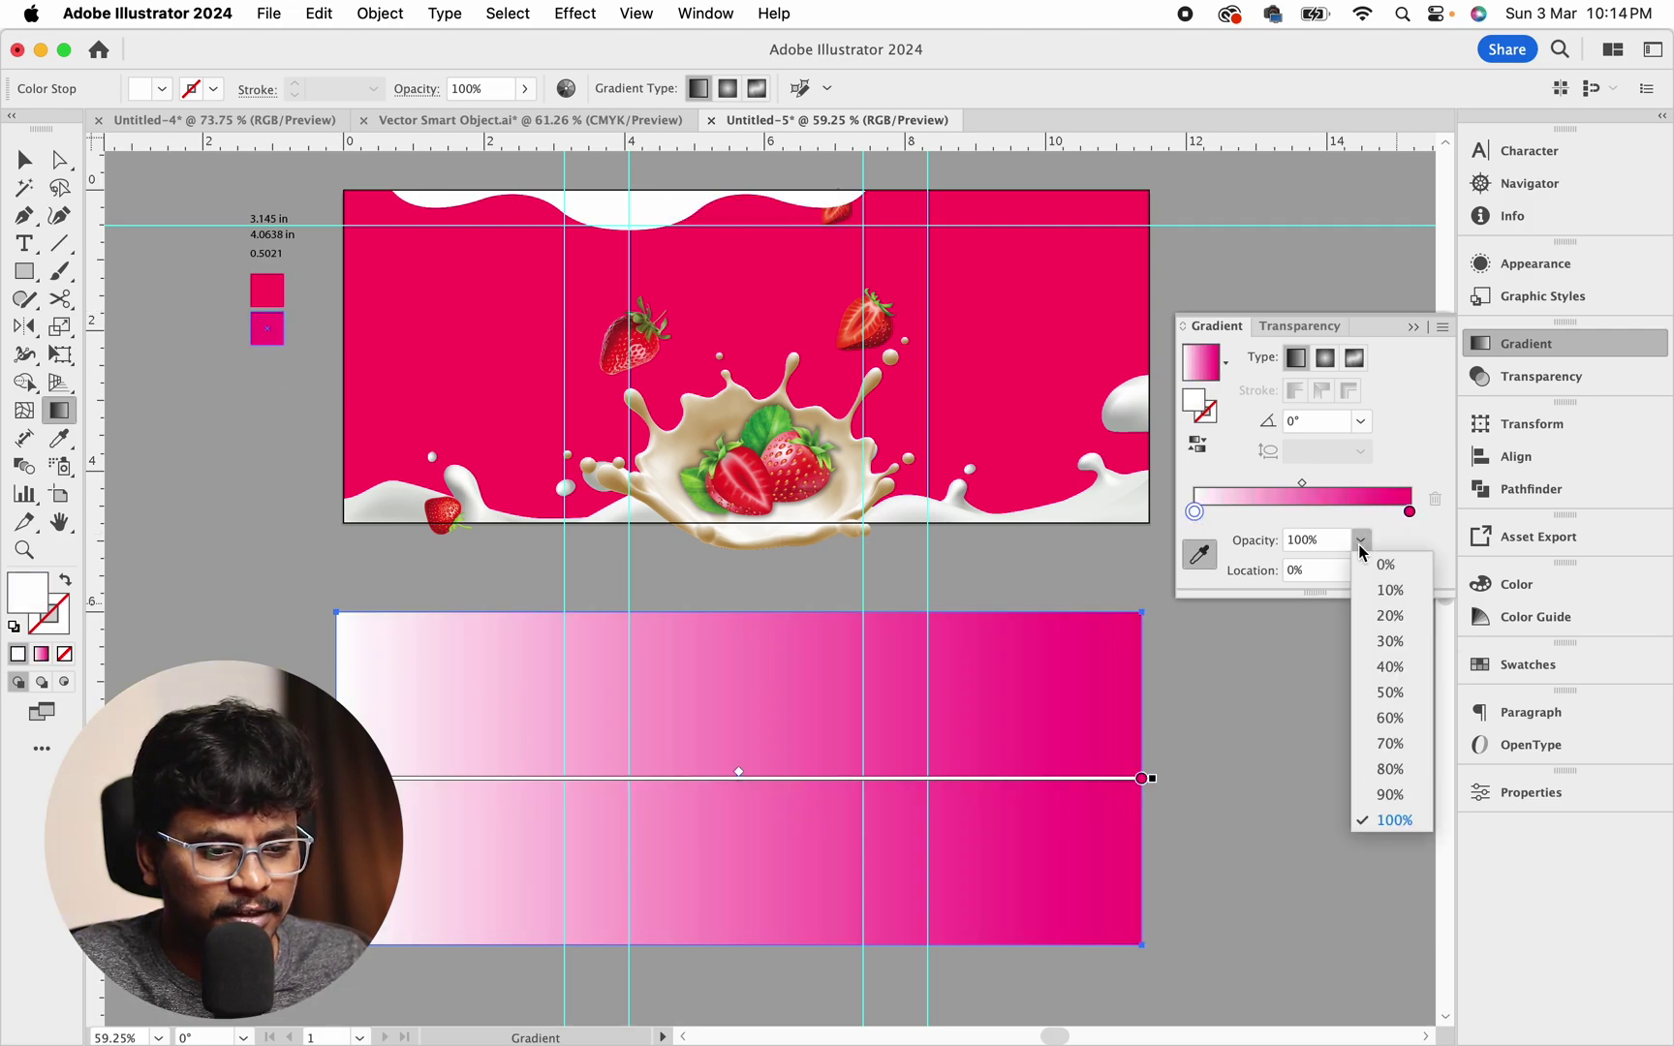
click(1387, 573)
key(v)
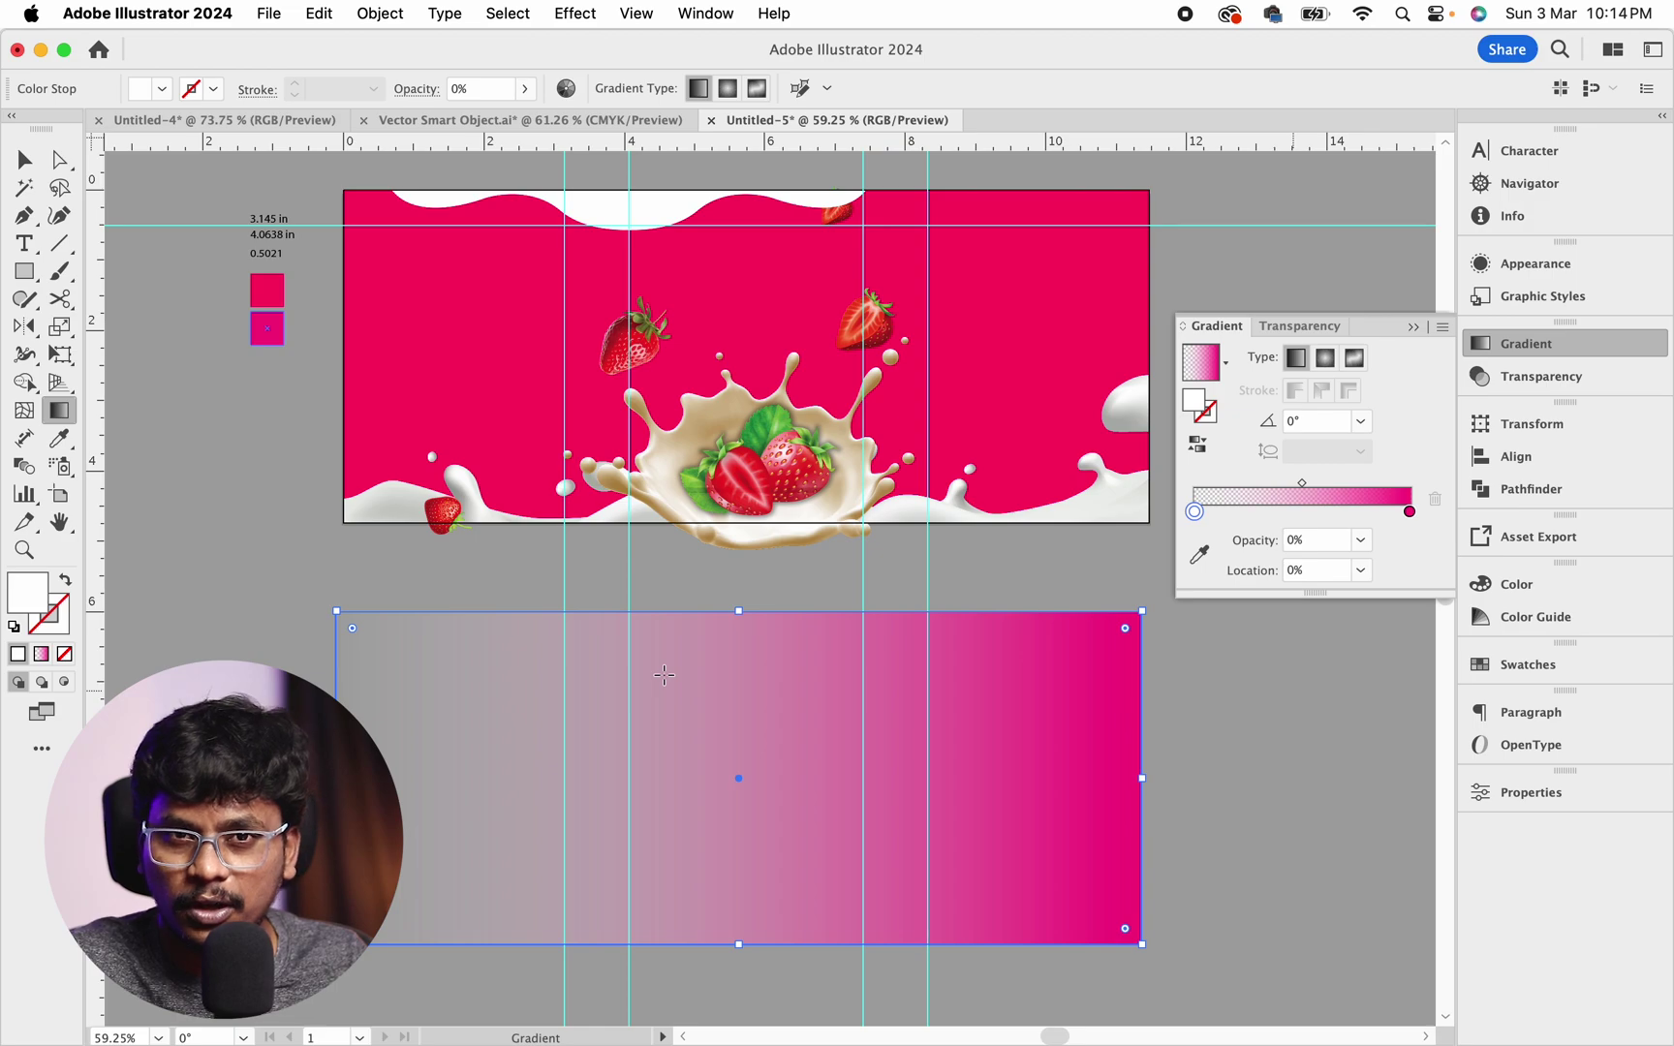
Redirect the rectangle's gradient vertically at -90°, undo its accidental rotation, and reverse the gradient so magenta fades downward
drag(762, 665, 695, 489)
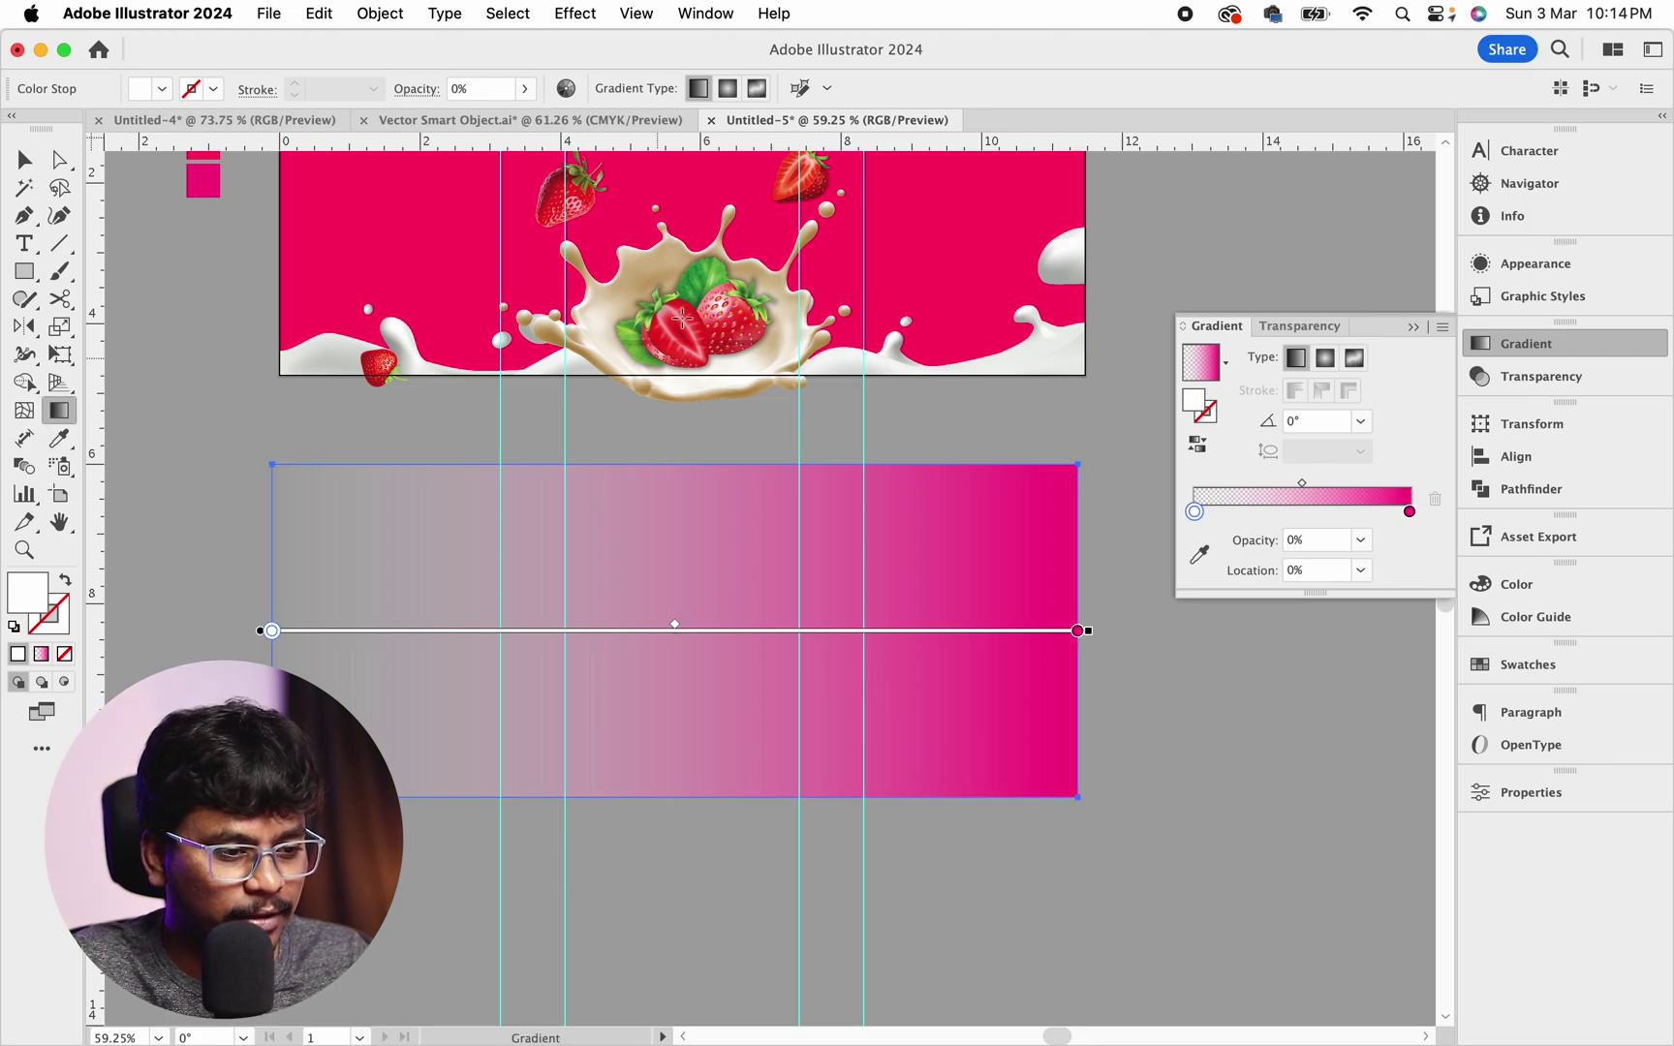
drag(690, 275, 687, 682)
key(v)
key(super+d)
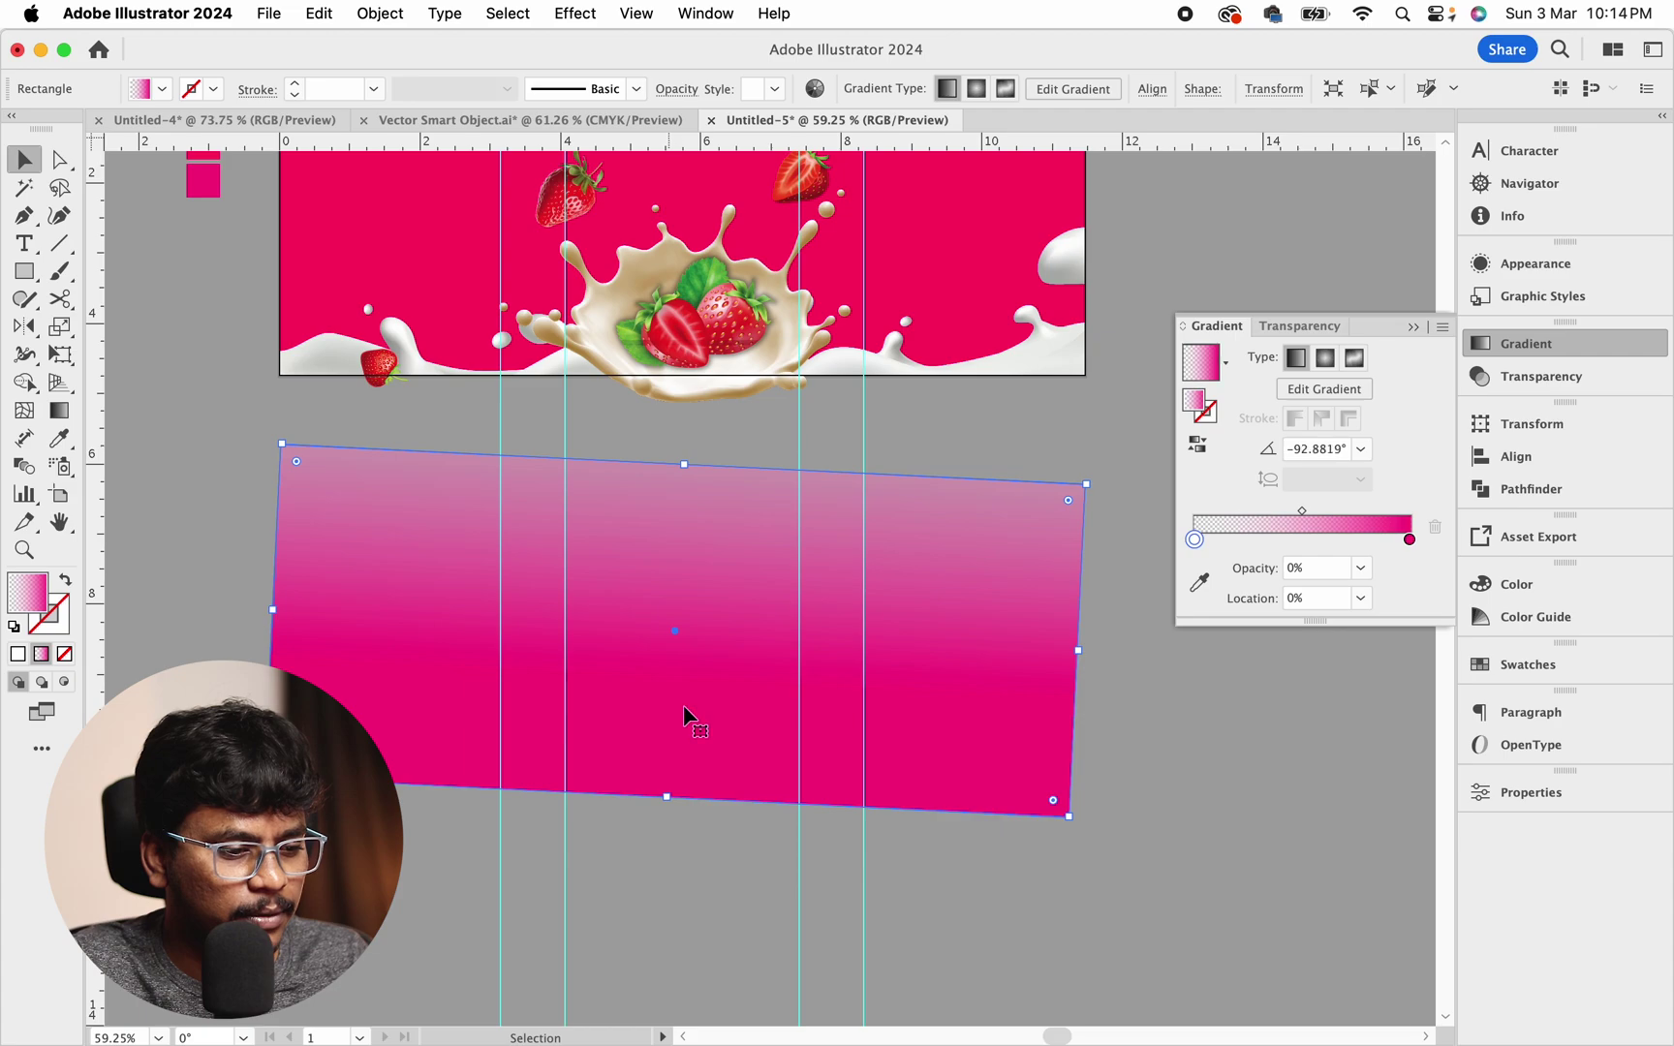
key(super+z)
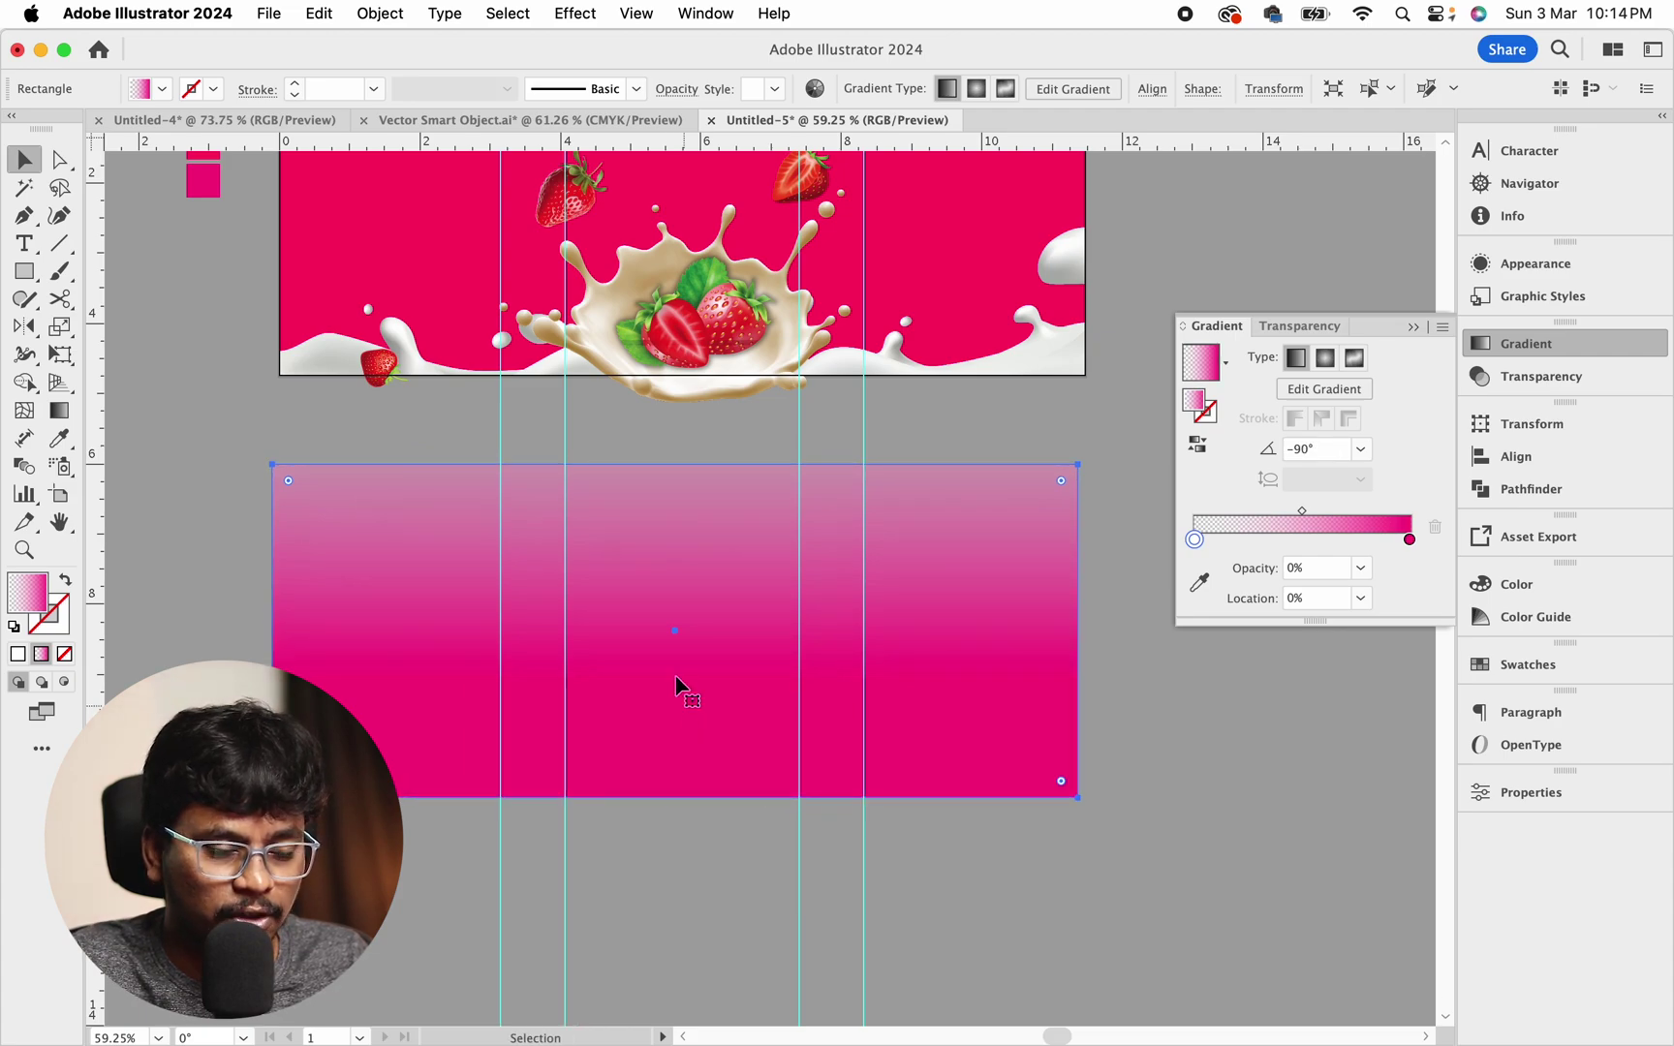
click(676, 685)
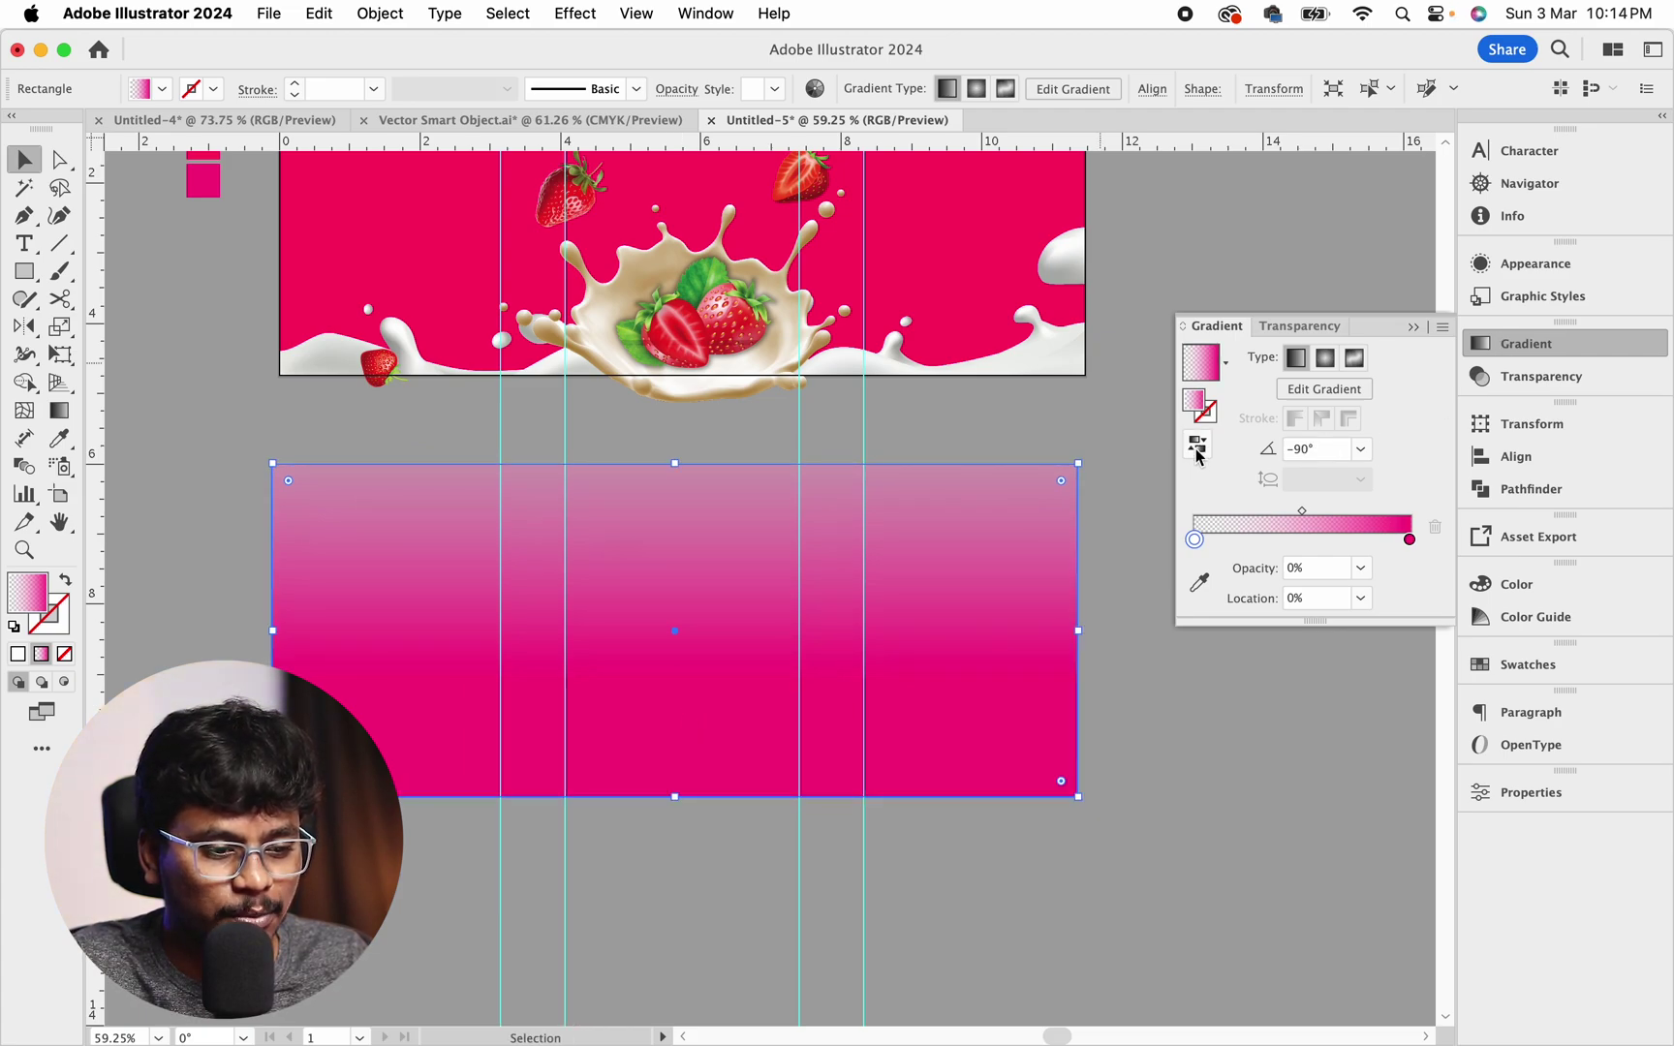
click(1198, 444)
Align the gradient rectangle to the artboard's top edge and horizontal center
scroll(873, 575, up, 3)
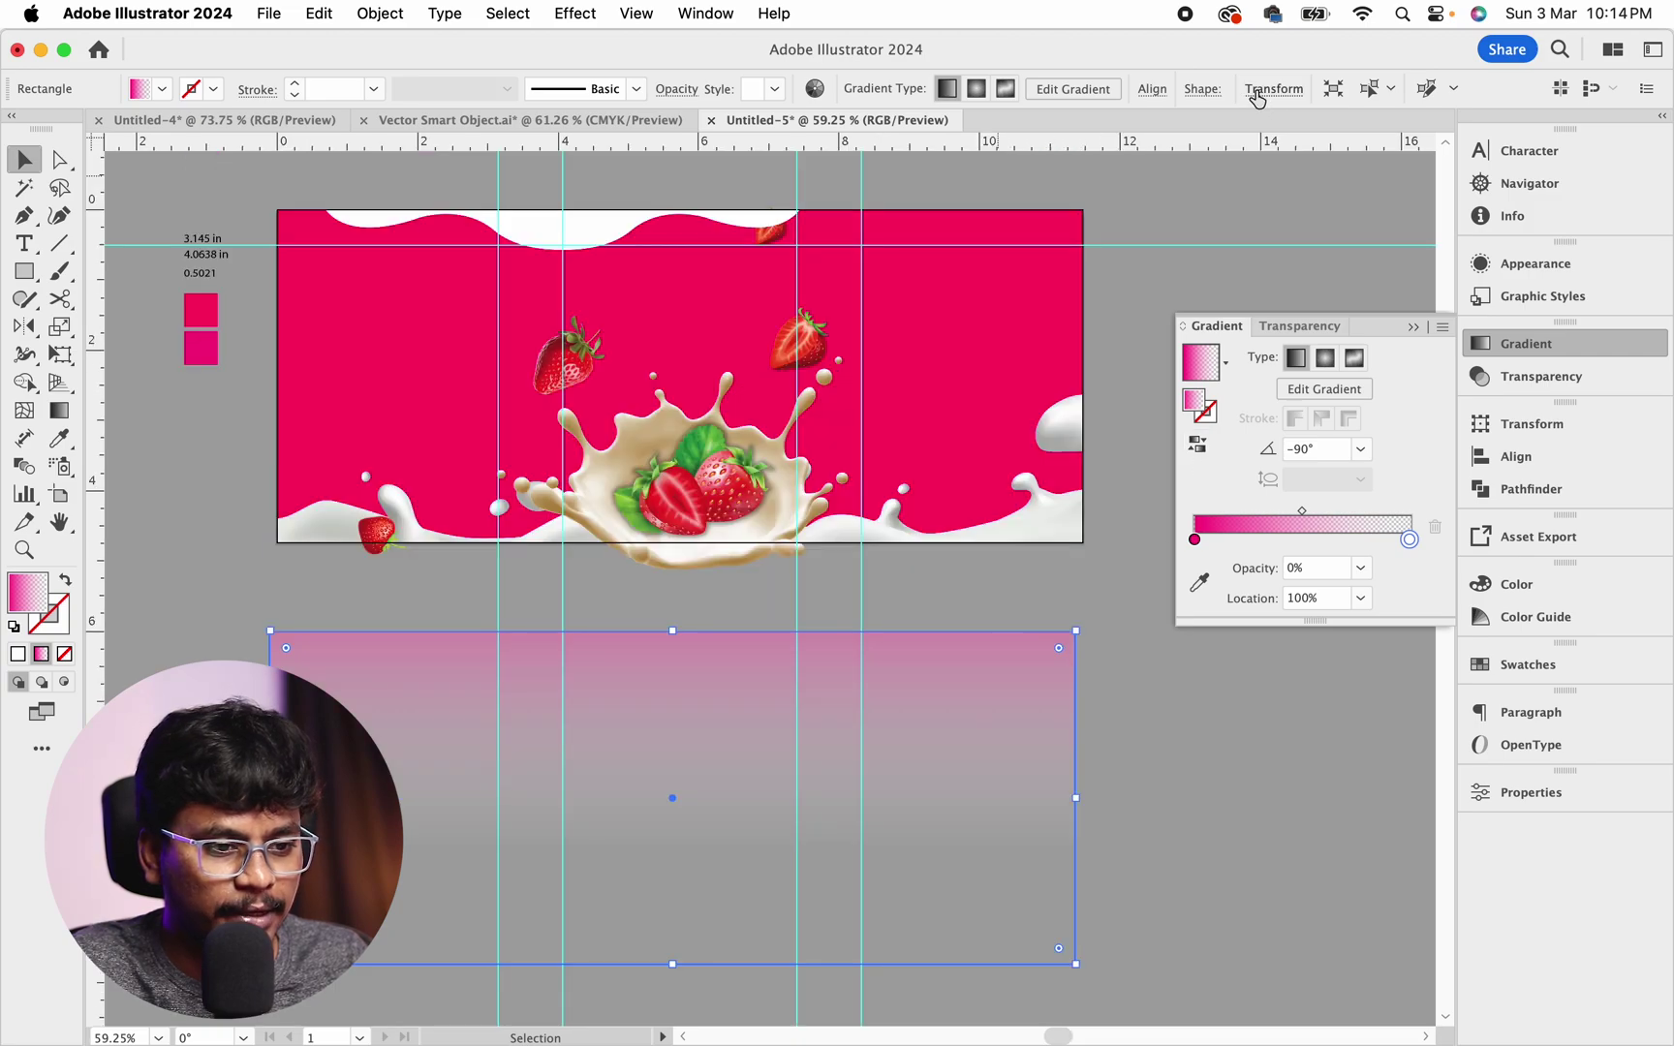
click(1153, 90)
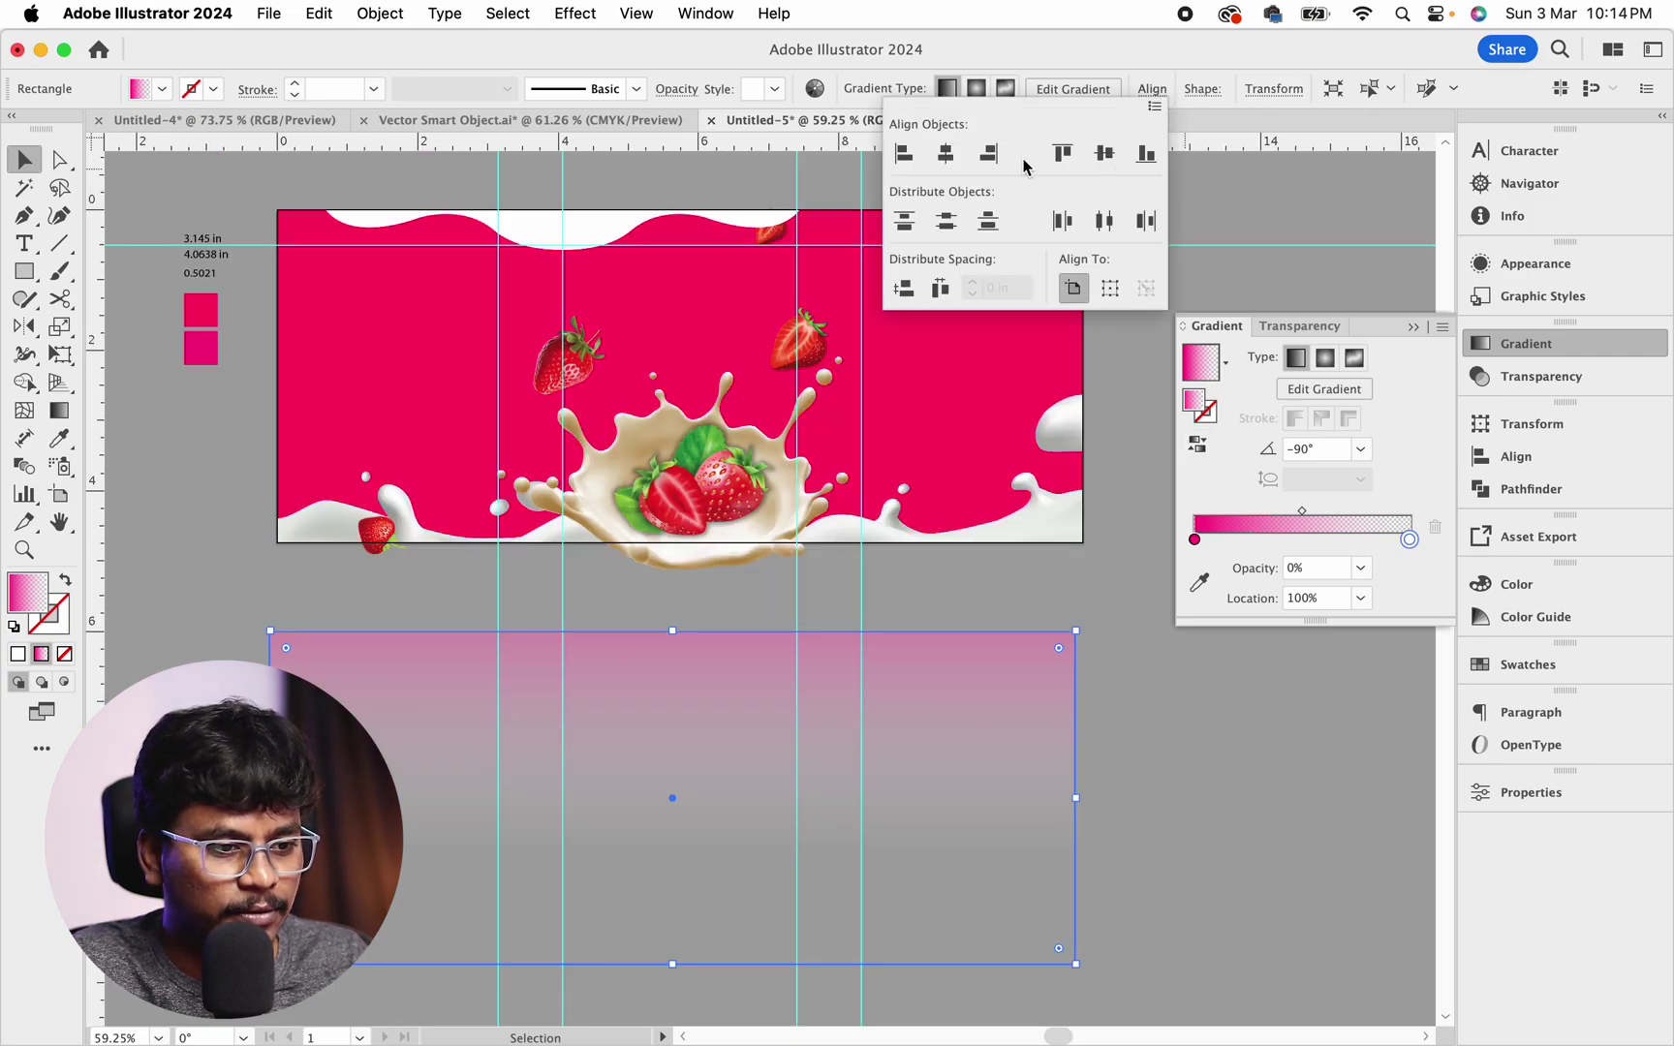
click(1061, 153)
click(945, 155)
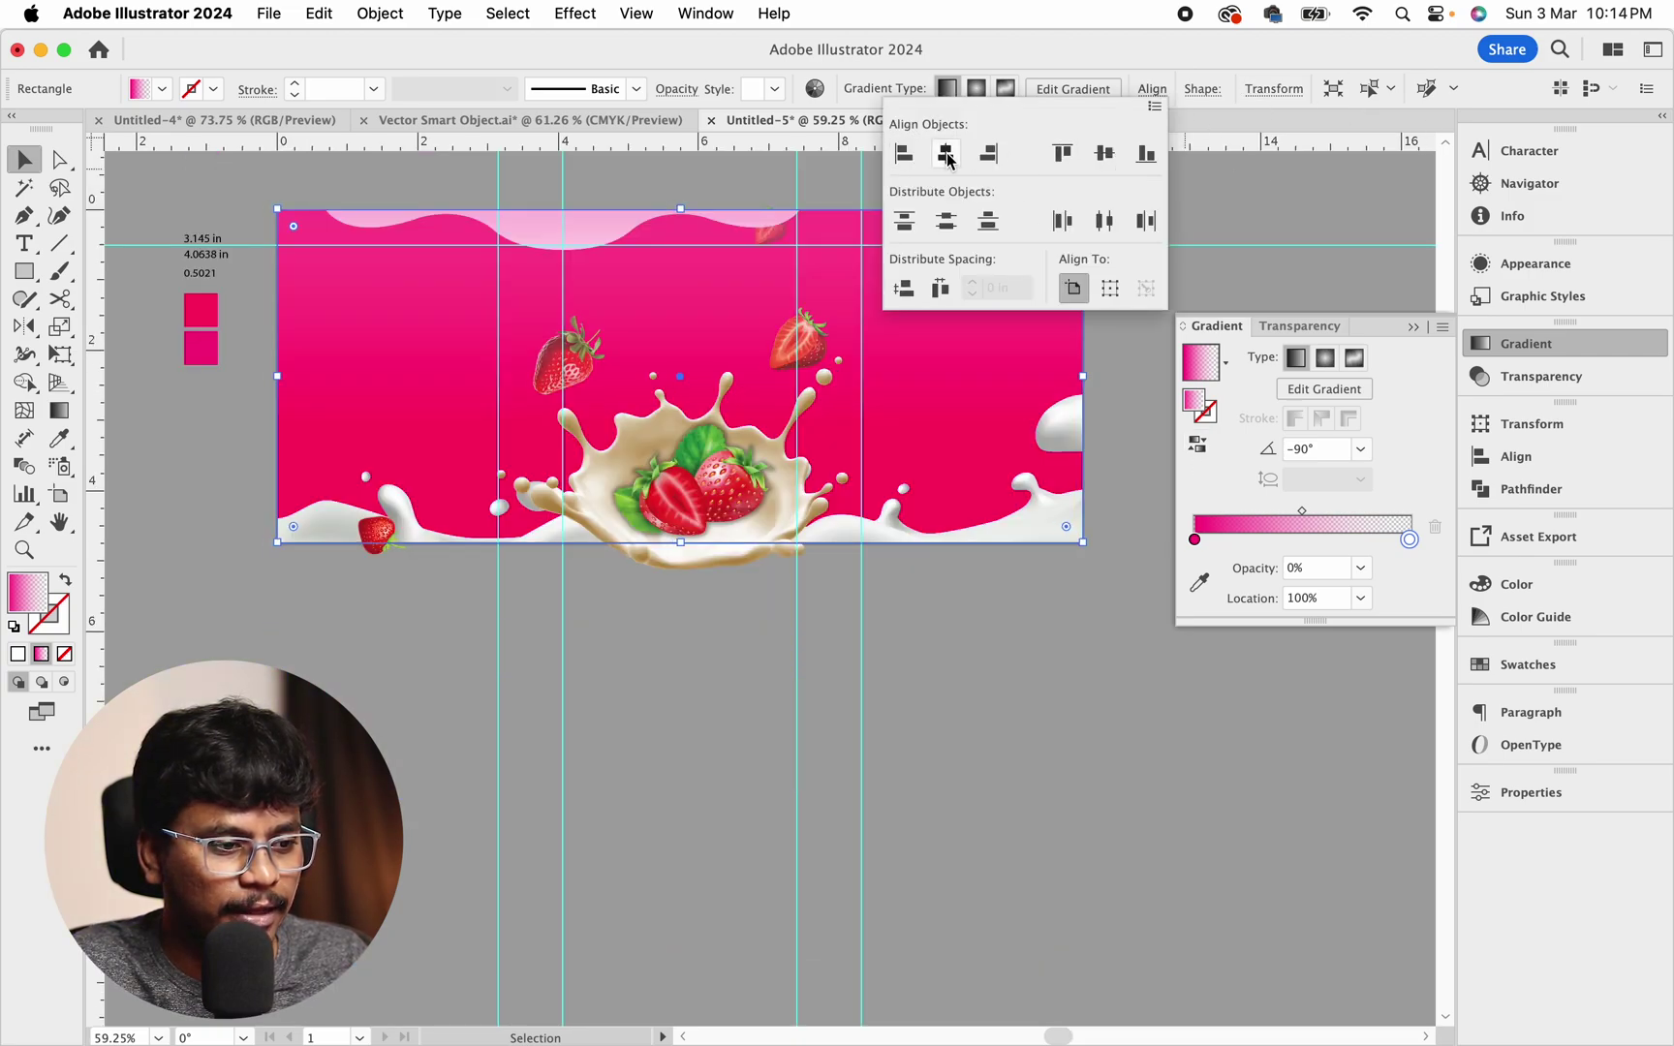
Redraw the rectangle's gradient vertically at 90° from below the artboard to its upper half, with magenta at the lower end
scroll(684, 485, up, 3)
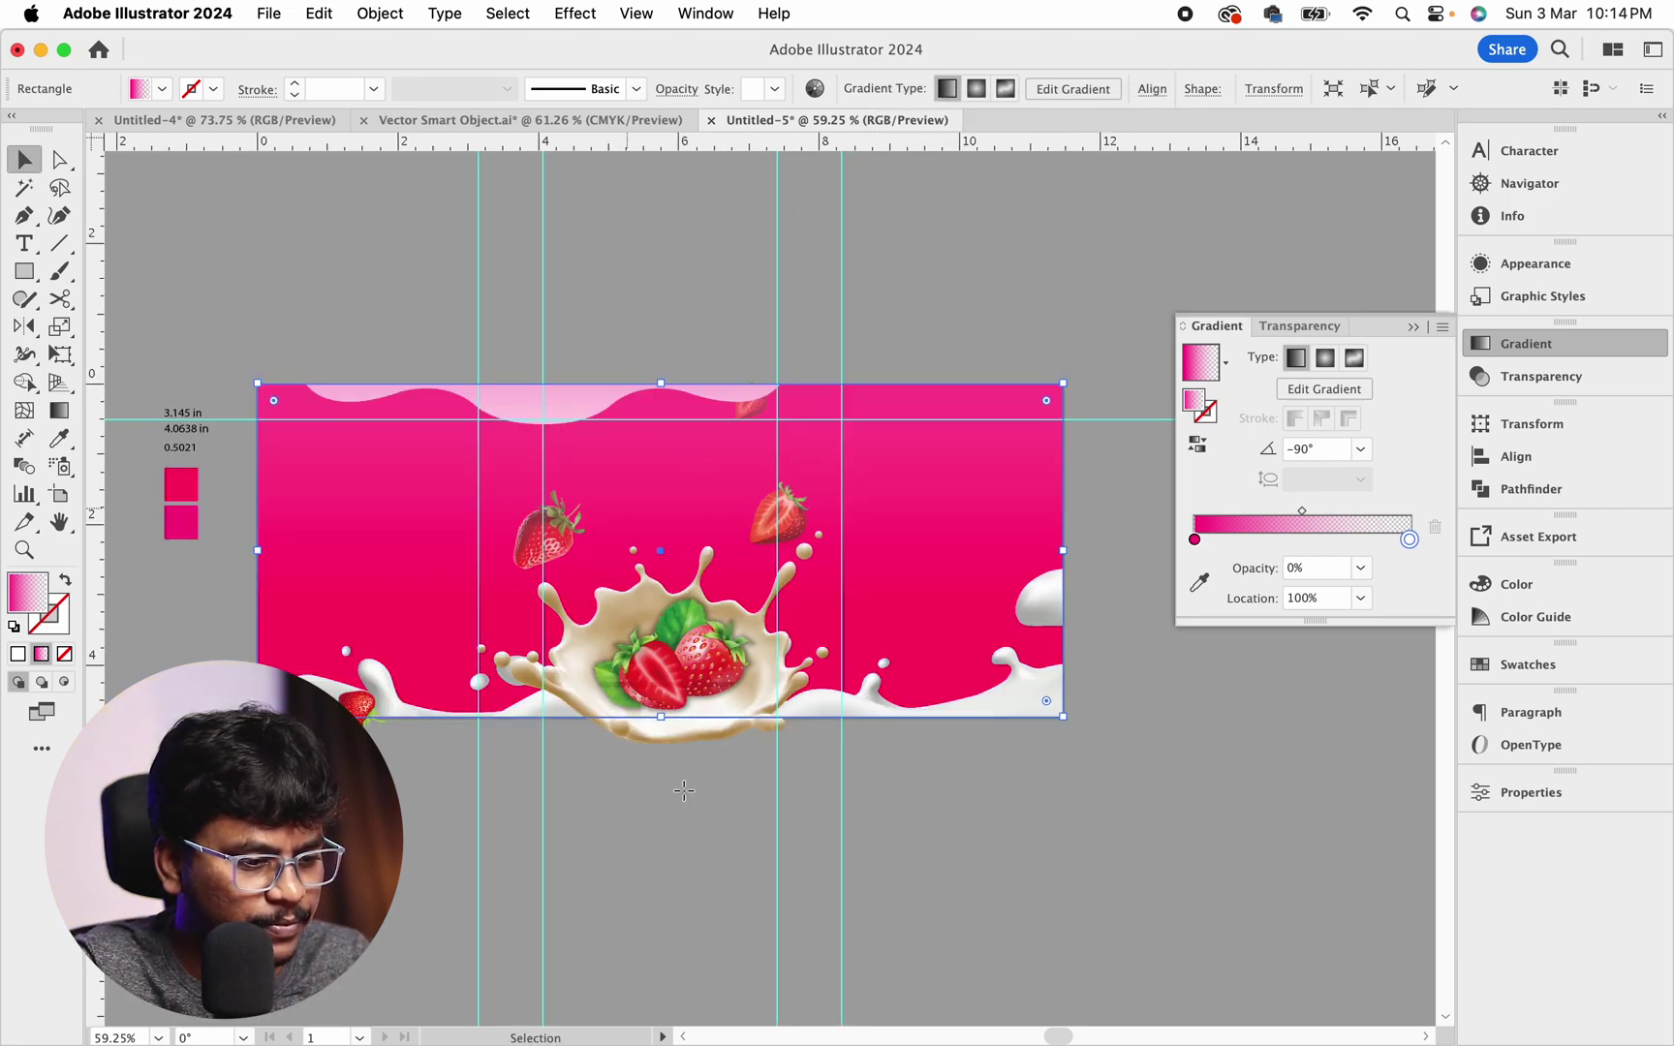
click(60, 414)
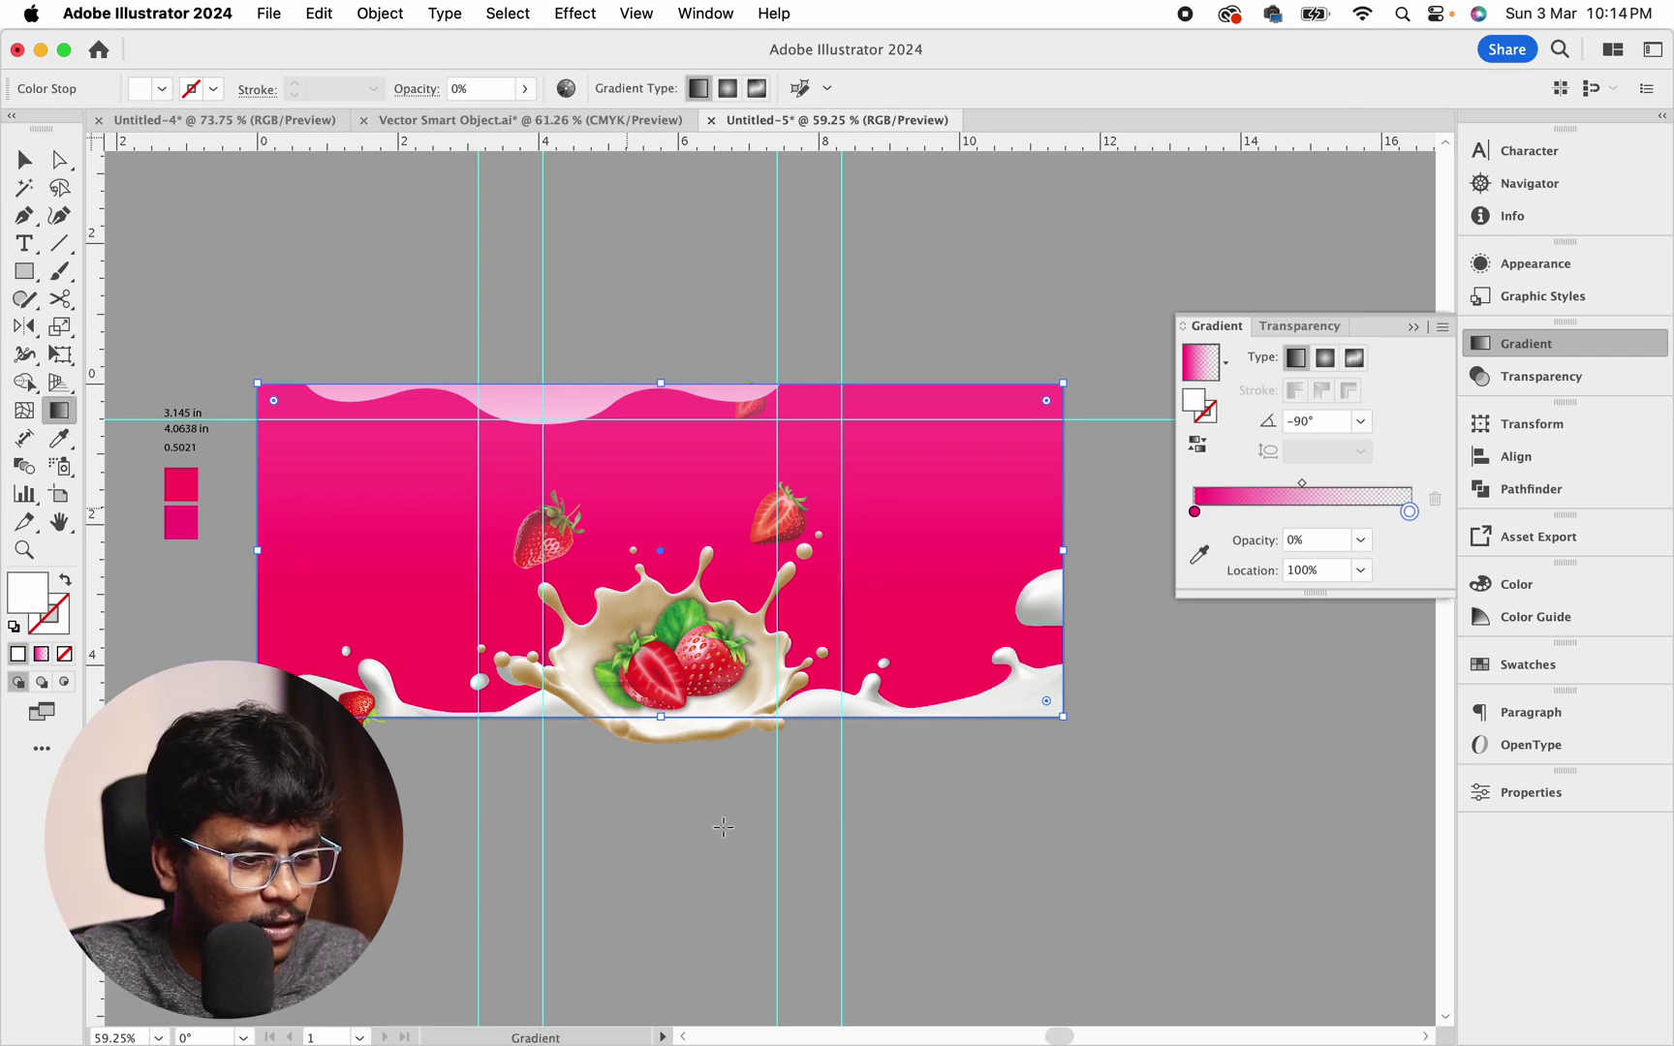
scroll(706, 824, down, 2)
drag(692, 854, 691, 415)
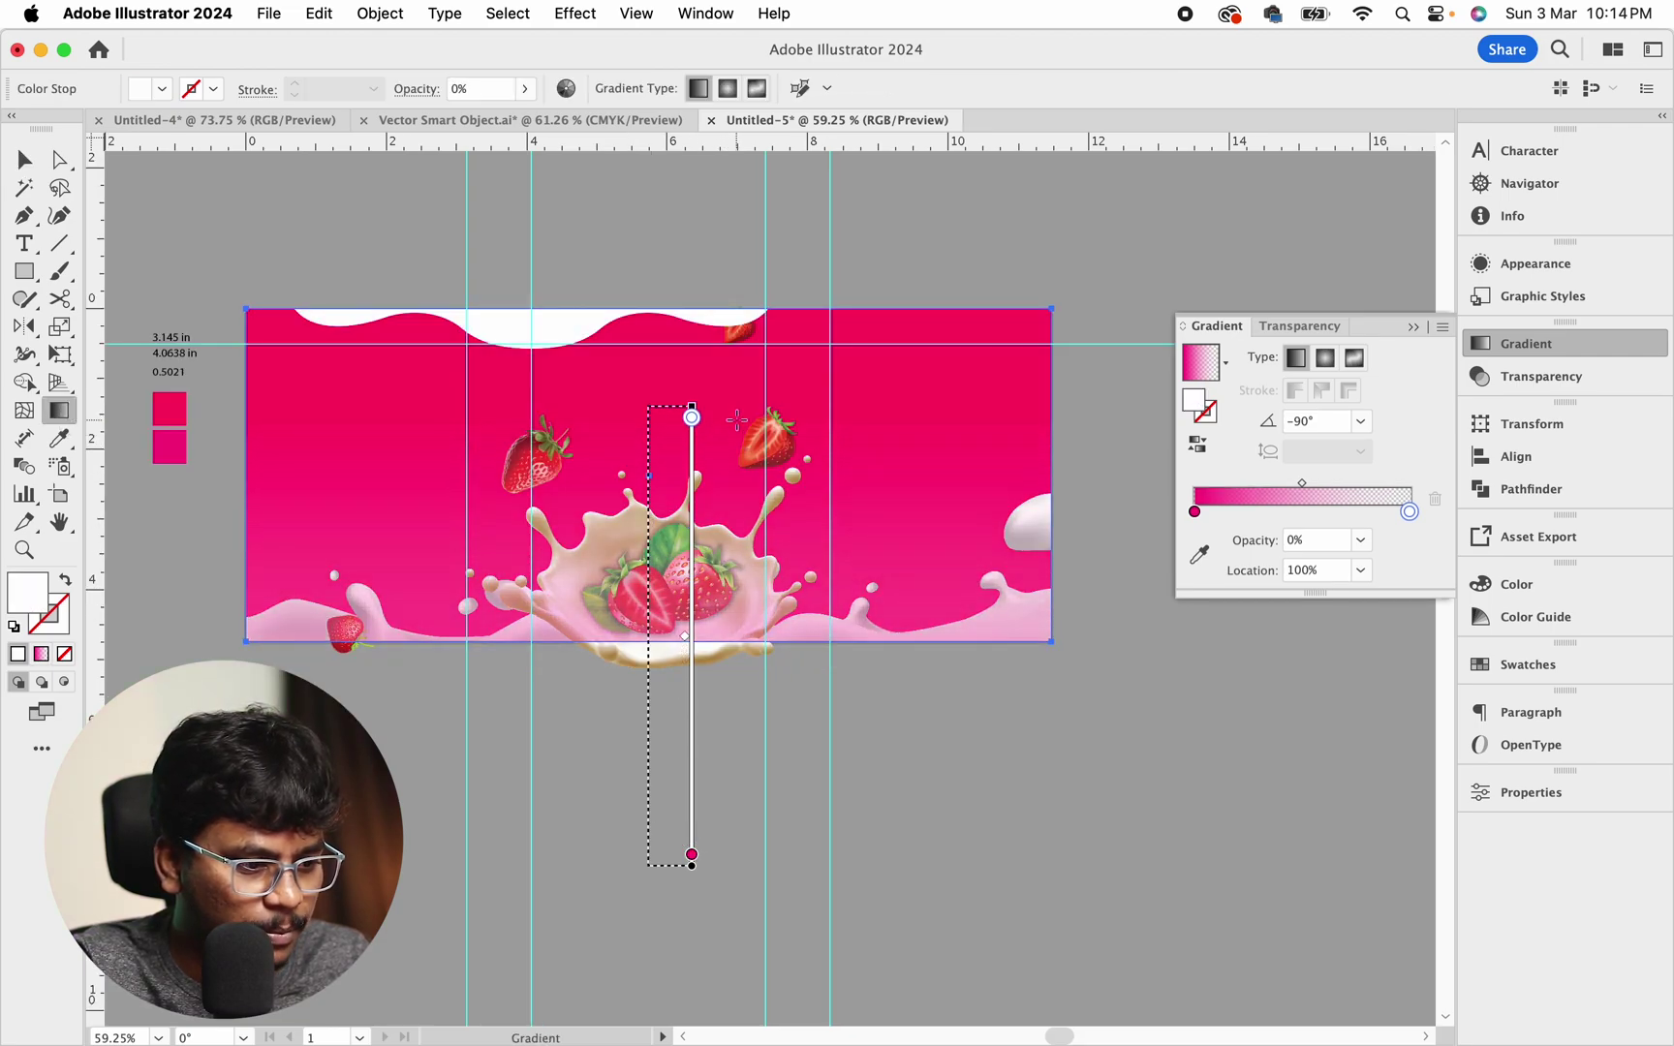
key(v)
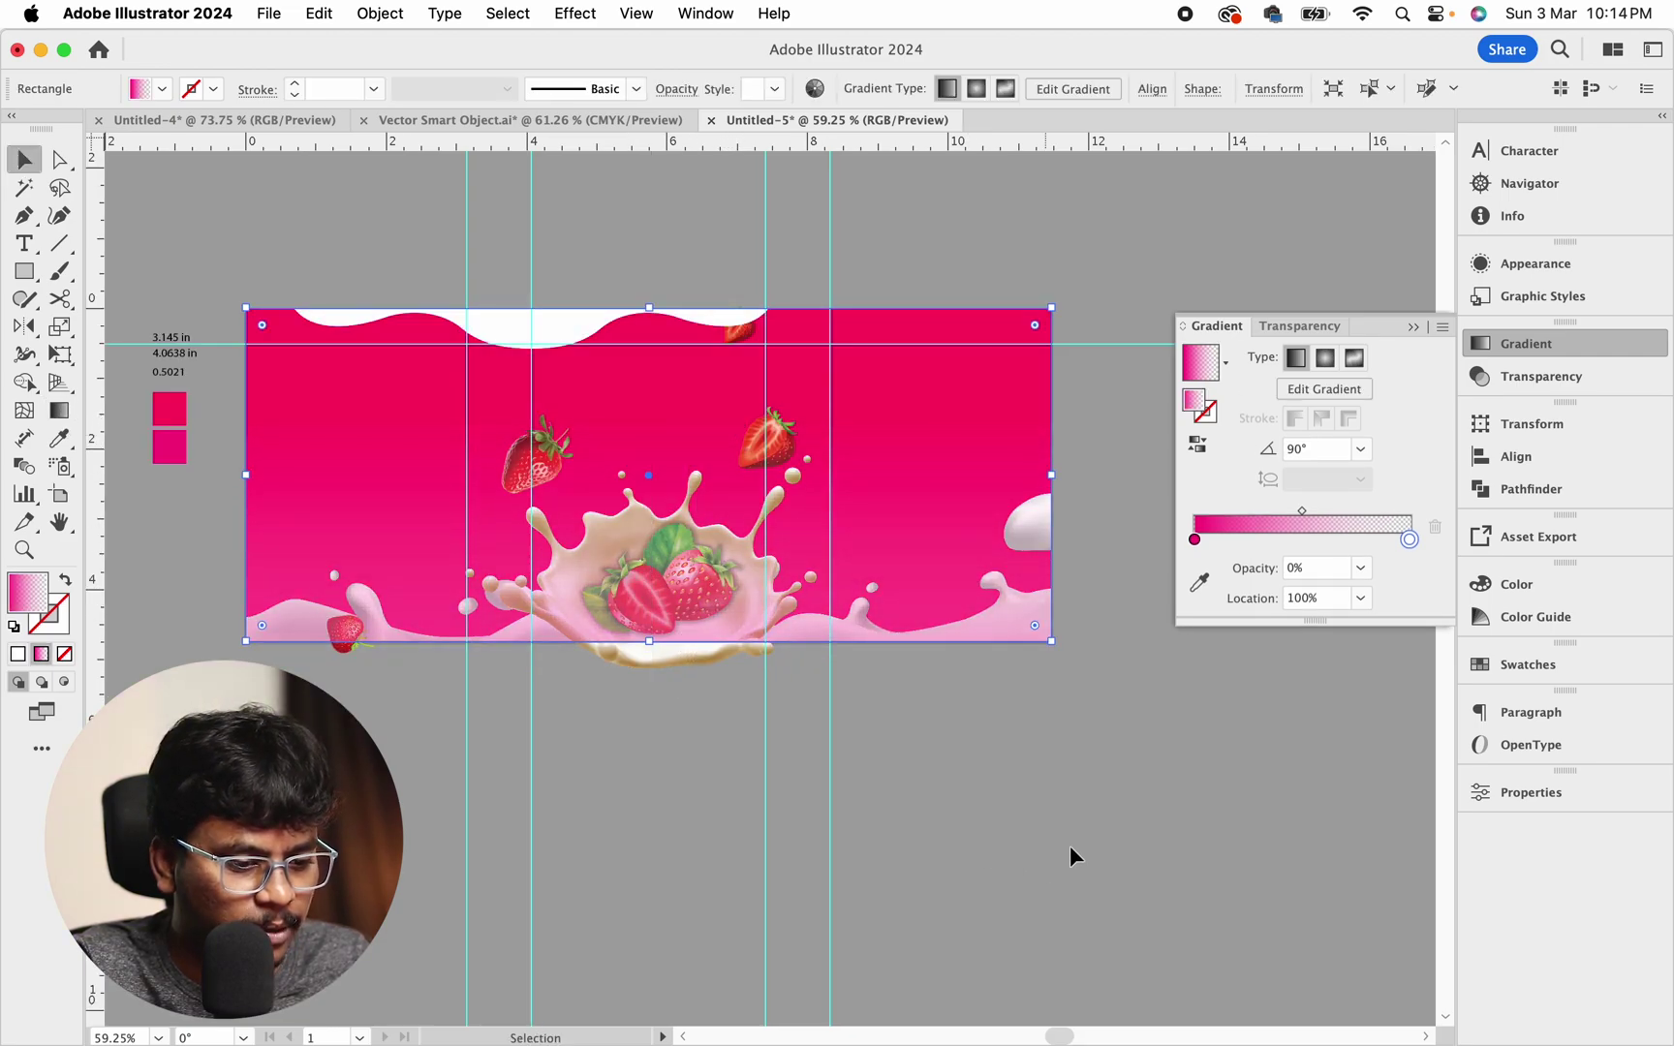
Arrange the gradient rectangle behind the milk, strawberries and white wave but in front of the crimson background, and deselect it
scroll(1081, 819, up, 2)
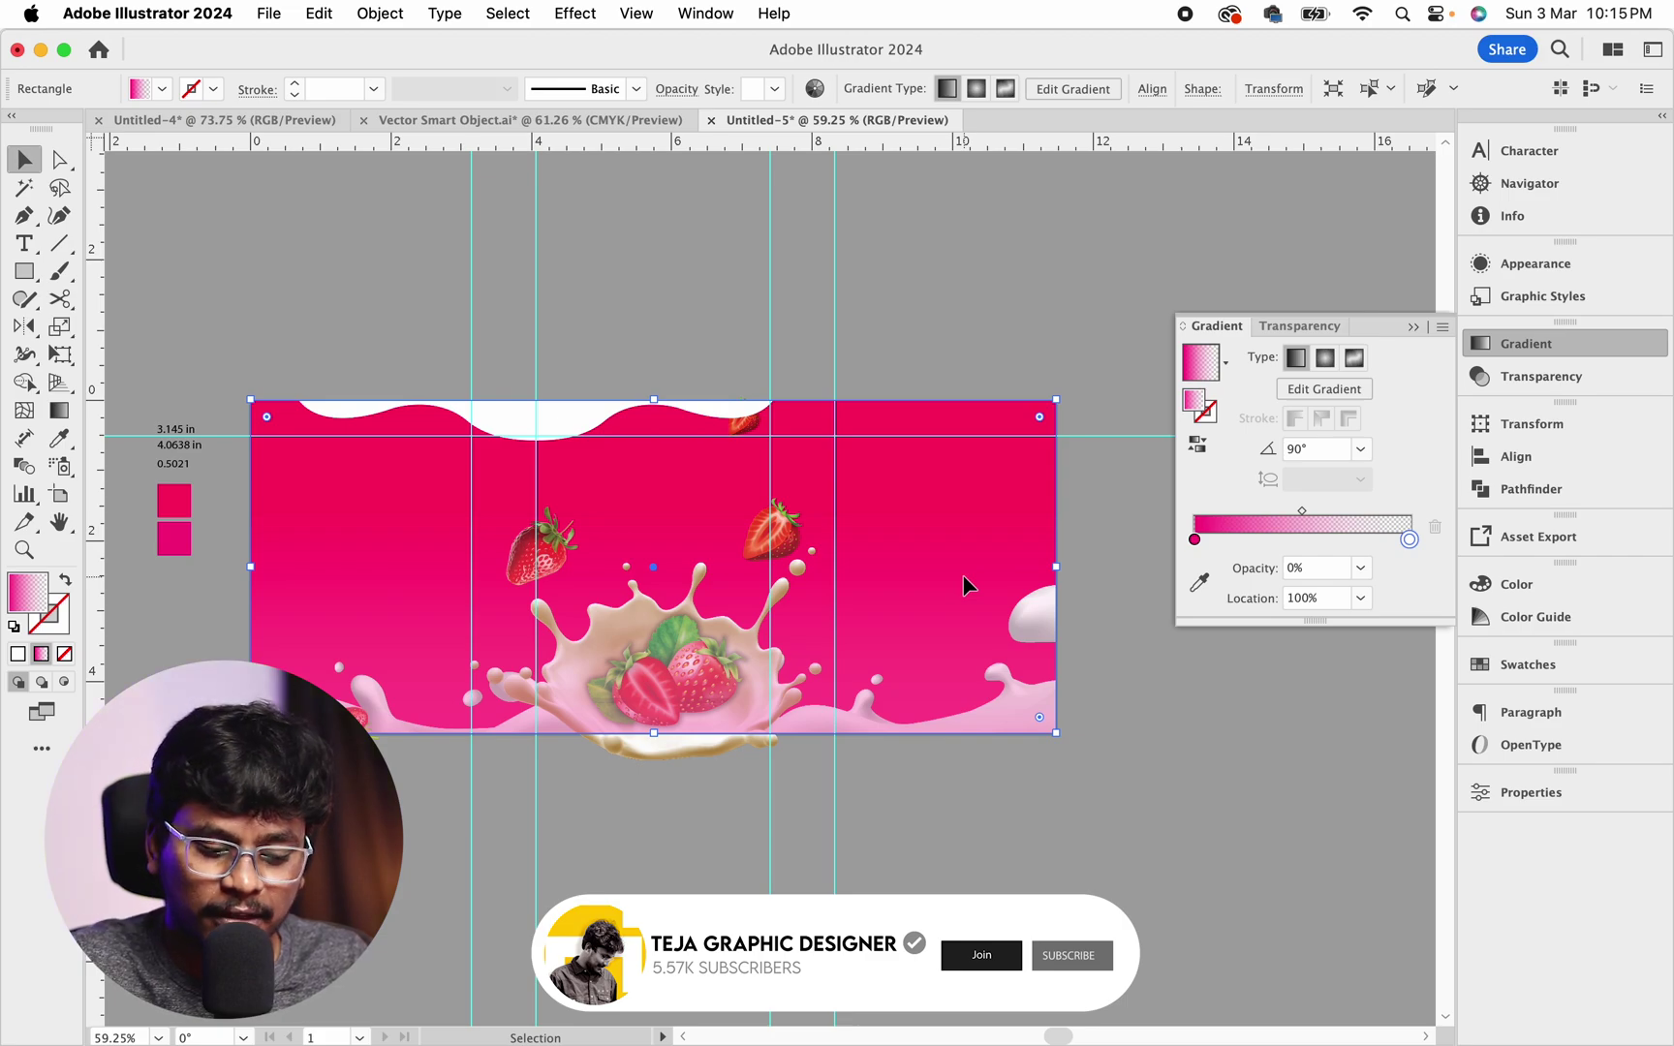
key(a)
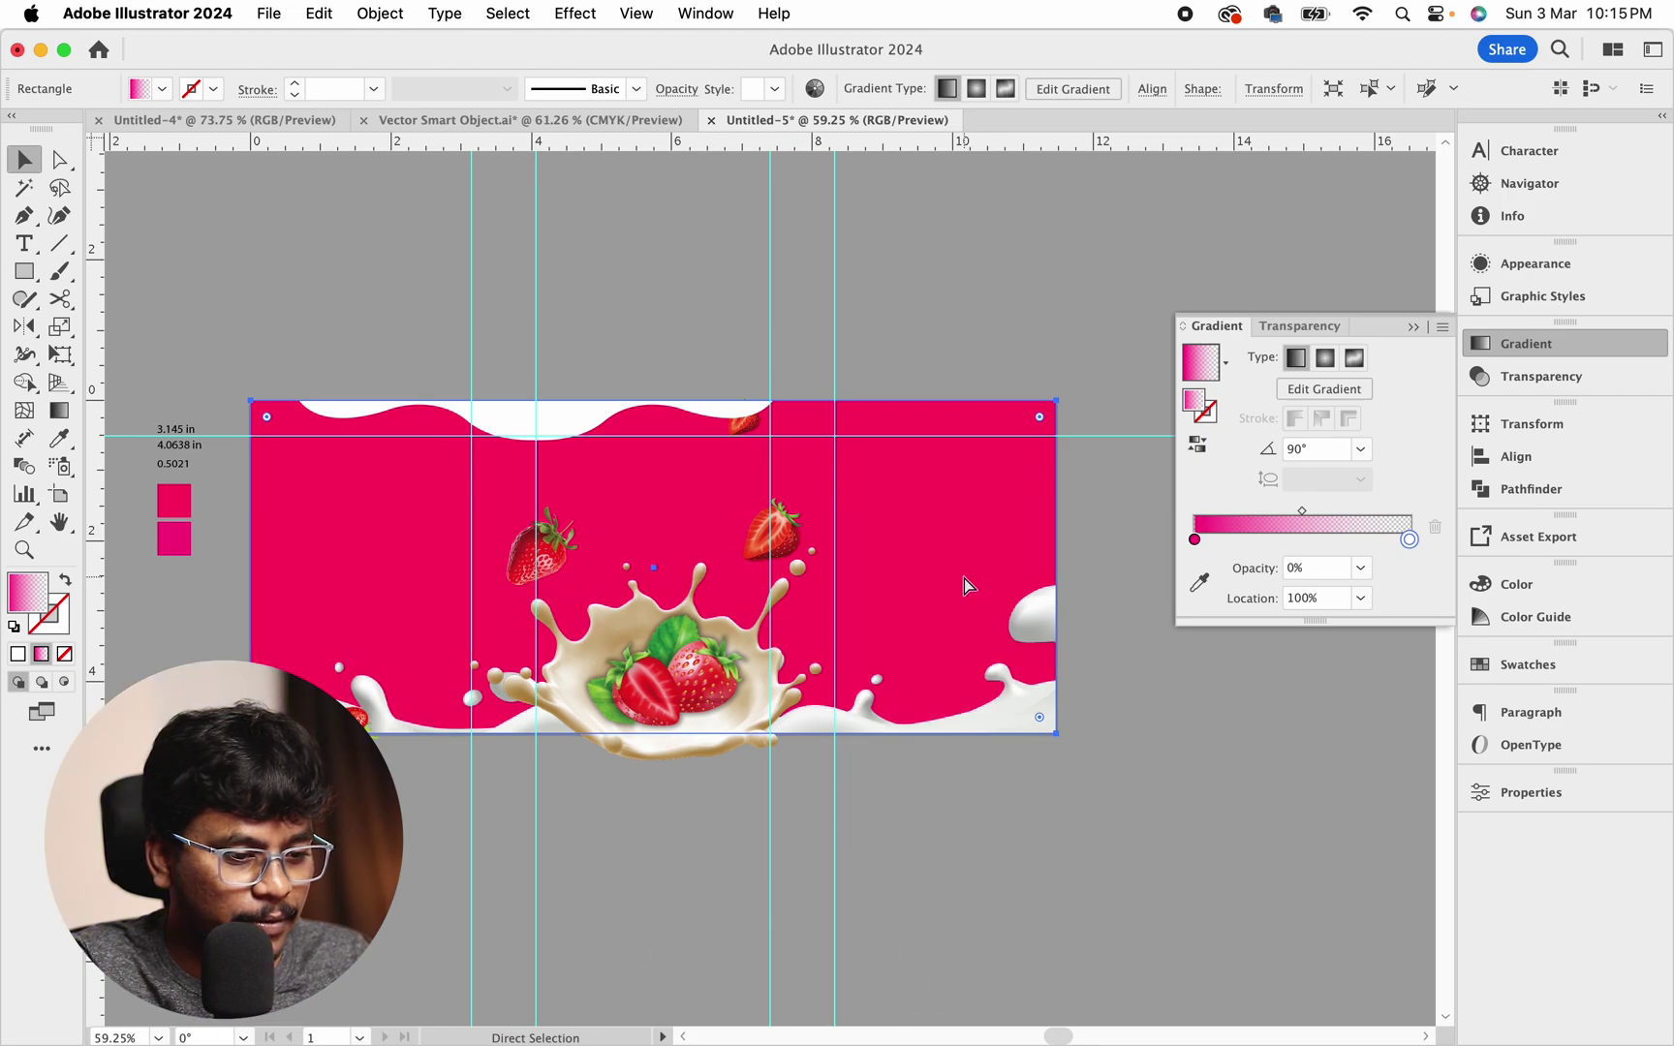
key(v)
click(1120, 822)
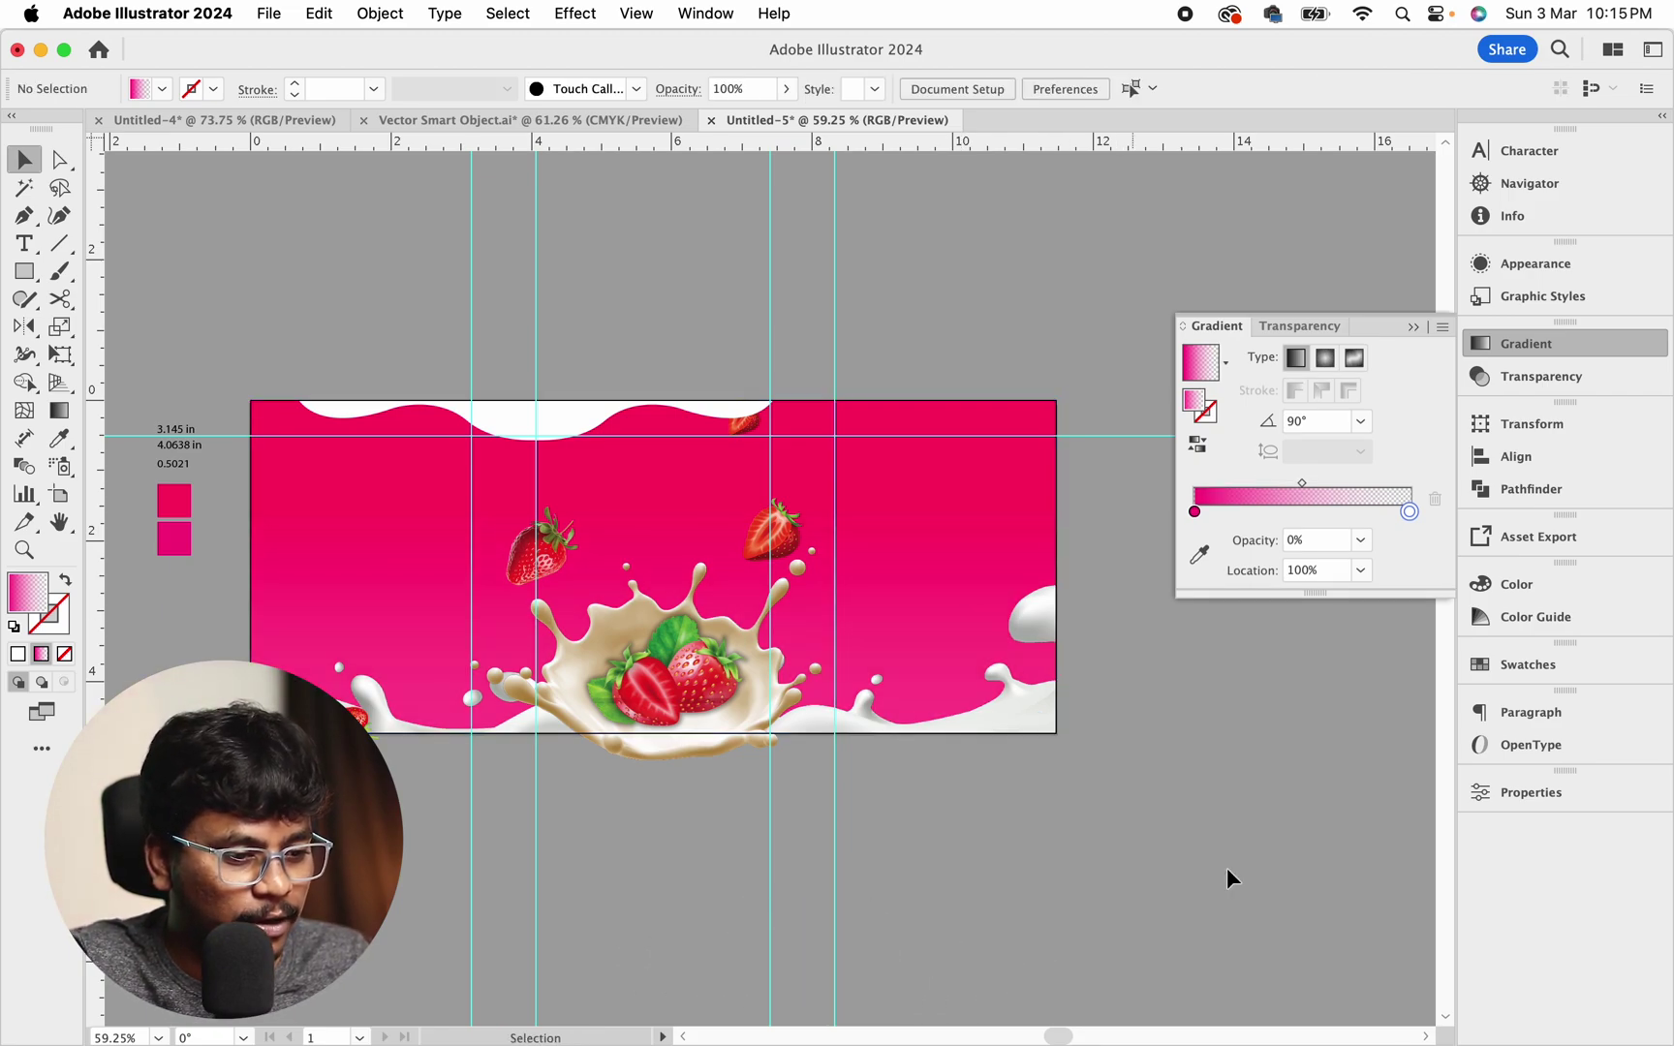
Rotate the strawberry above the splash's left side clockwise so it lies flatter with its leaves pointing right
key(z)
drag(571, 561, 616, 601)
key(space)
drag(956, 684, 918, 513)
key(v)
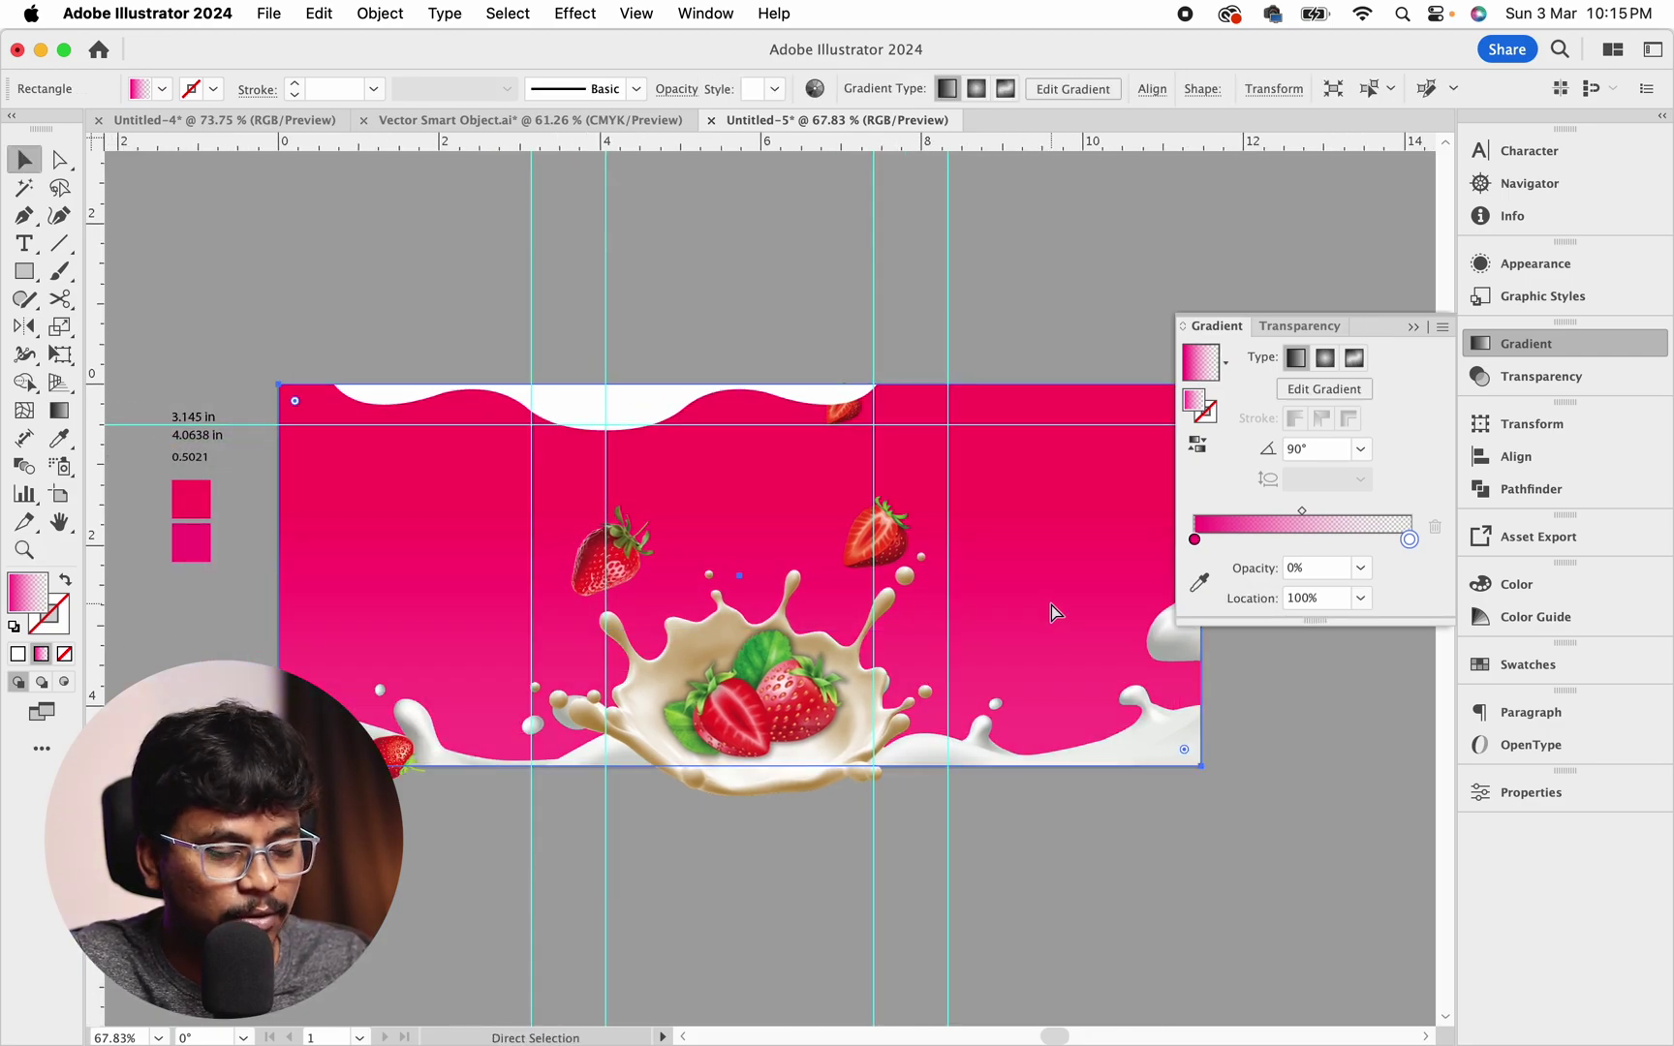
click(1050, 602)
key(super+space)
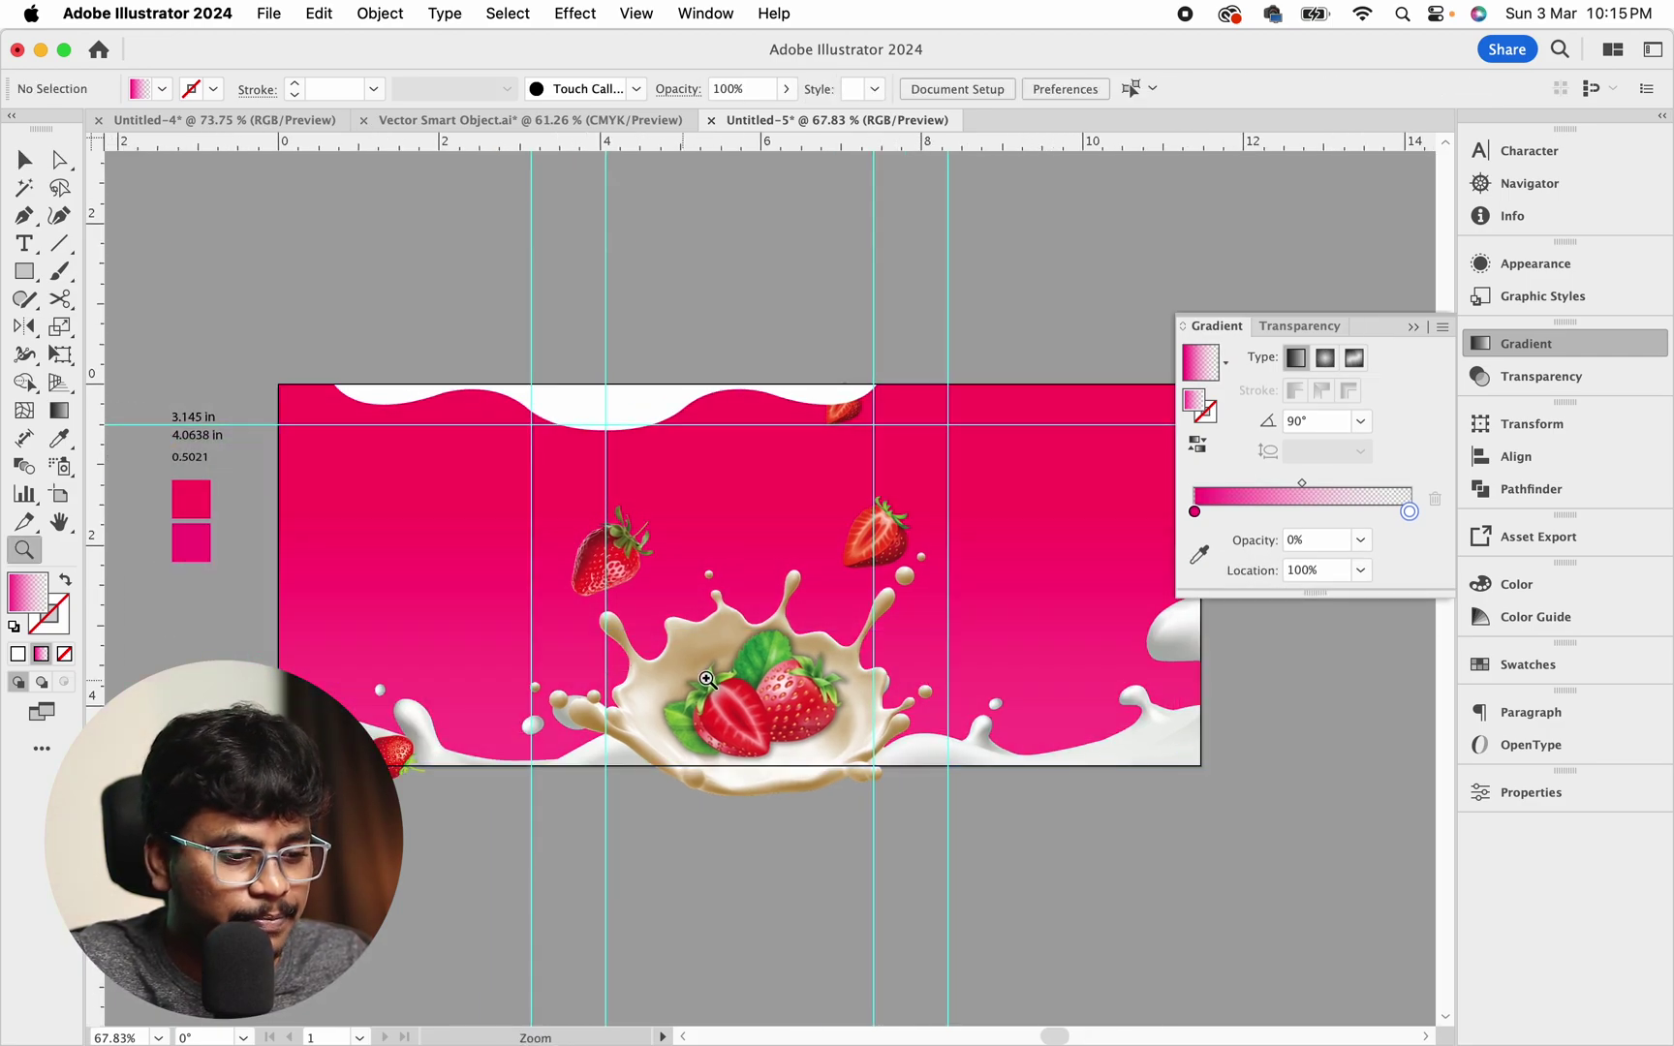
drag(884, 613, 920, 610)
click(883, 581)
scroll(884, 581, down, 1)
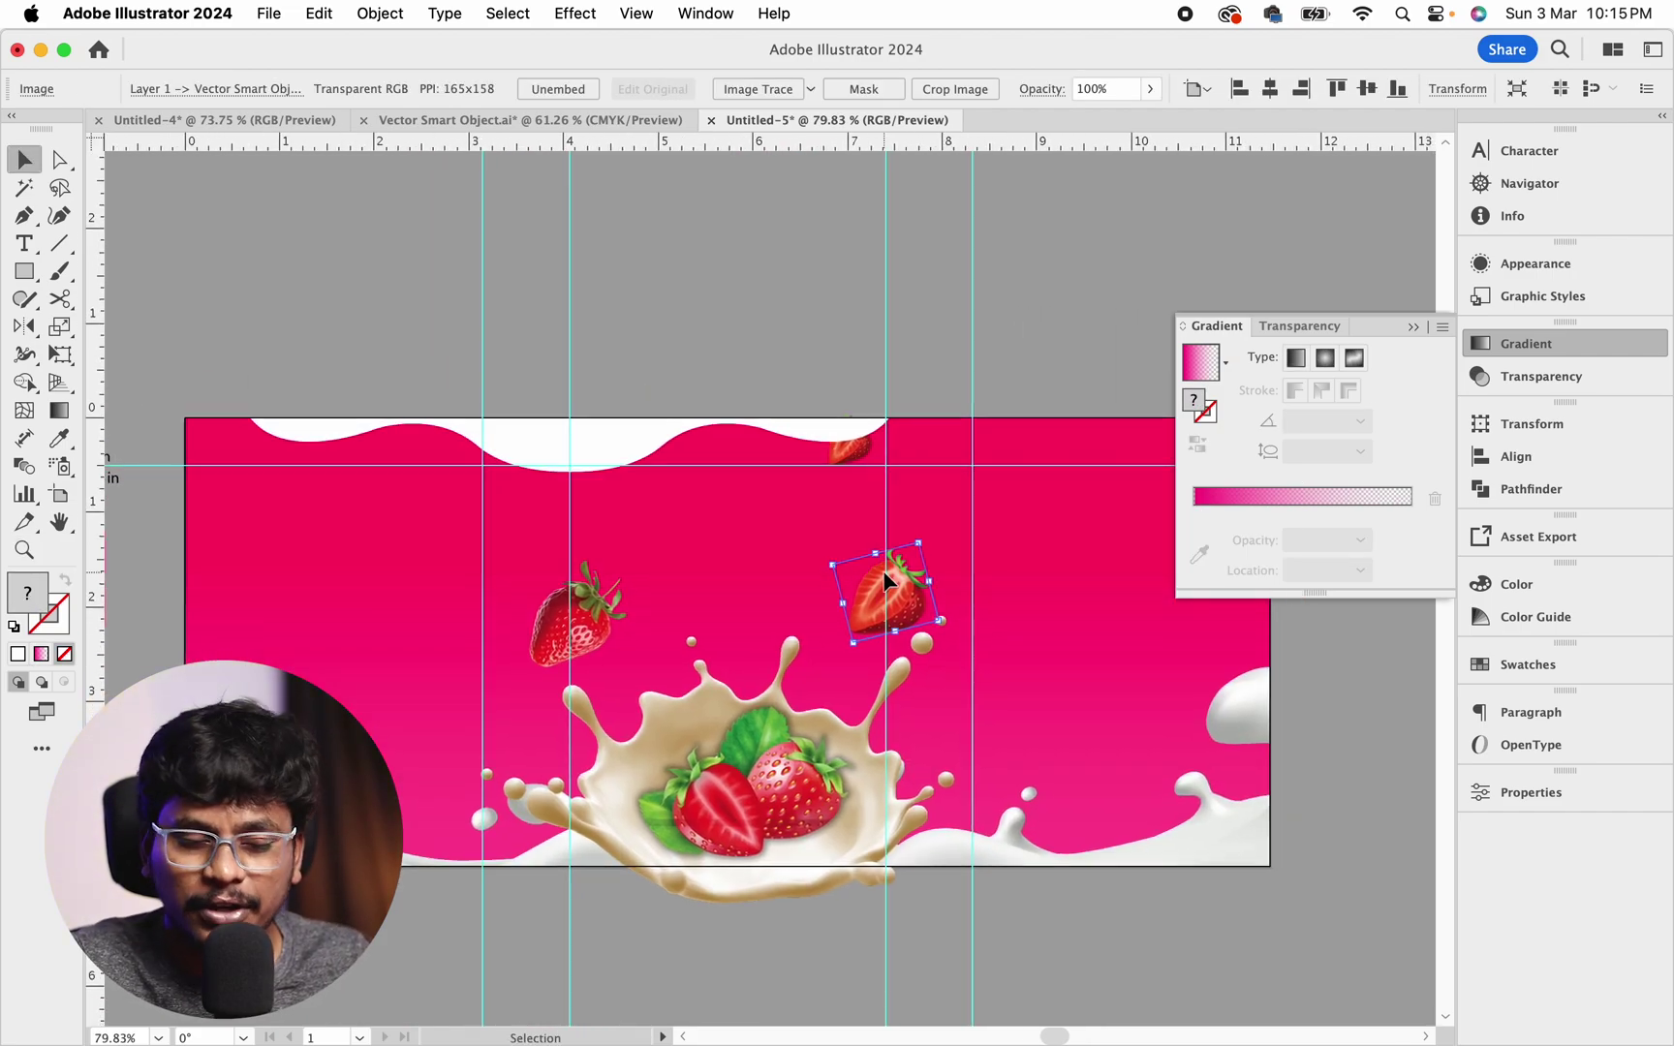
click(596, 620)
scroll(606, 630, up, 1)
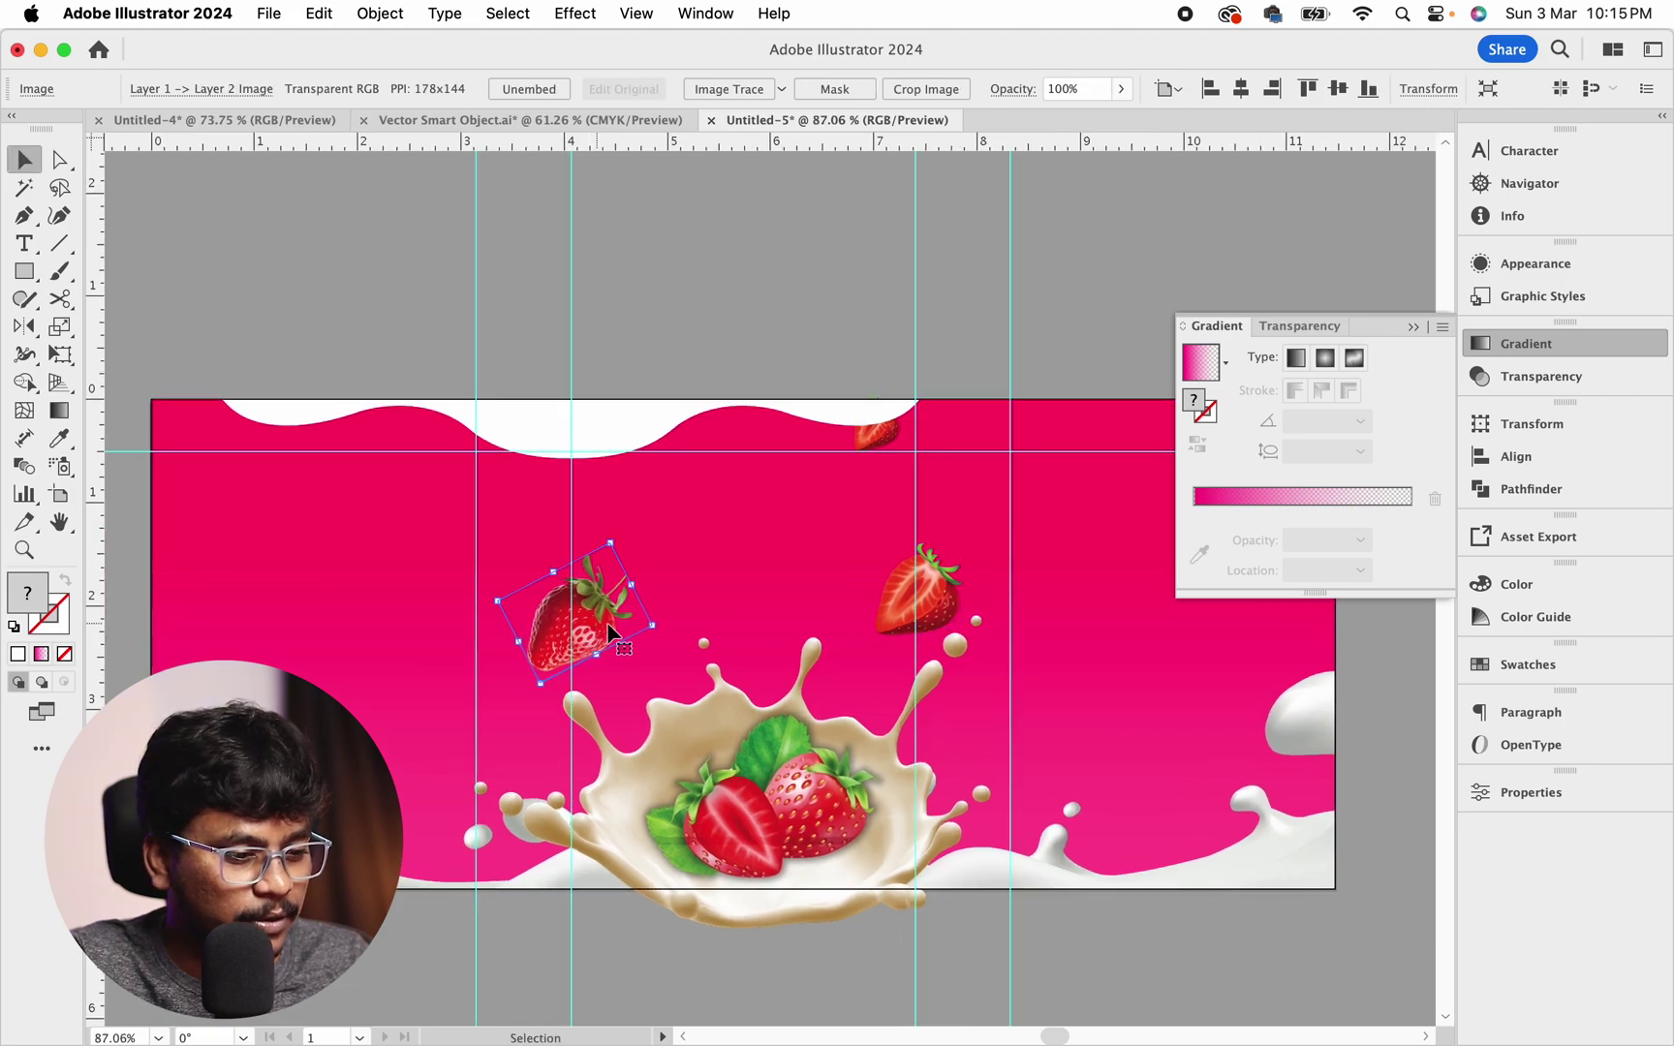
drag(640, 581, 645, 661)
click(647, 676)
click(634, 661)
scroll(646, 662, down, 1)
Adjust the strawberry at the artboard's lower-left edge and shift the one above the splash's right side toward the milk droplets
click(392, 857)
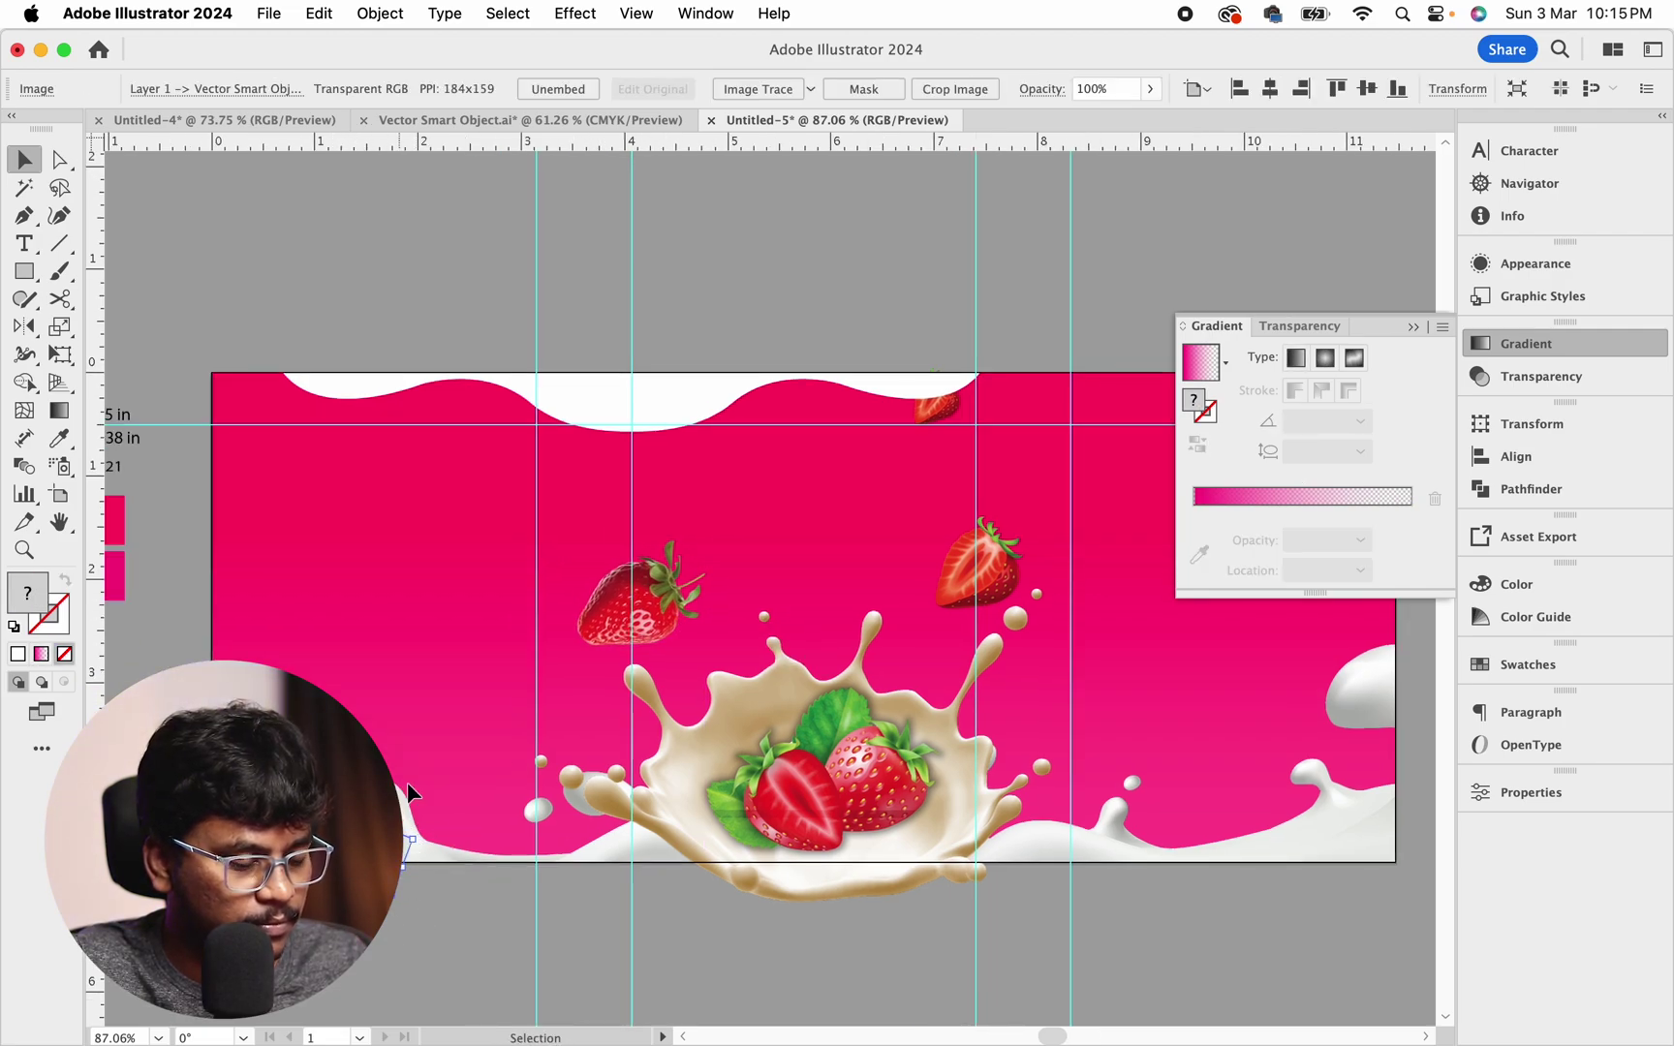
drag(386, 823, 388, 857)
click(465, 746)
scroll(699, 644, right, 3)
drag(700, 647, 758, 666)
click(788, 640)
scroll(788, 640, left, 2)
Move the strawberry behind the white top wave upward so its leaves extend past the artboard's top edge
click(738, 544)
mouse_move(744, 549)
mouse_down()
mouse_move(751, 567)
mouse_move(731, 521)
mouse_up()
click(852, 388)
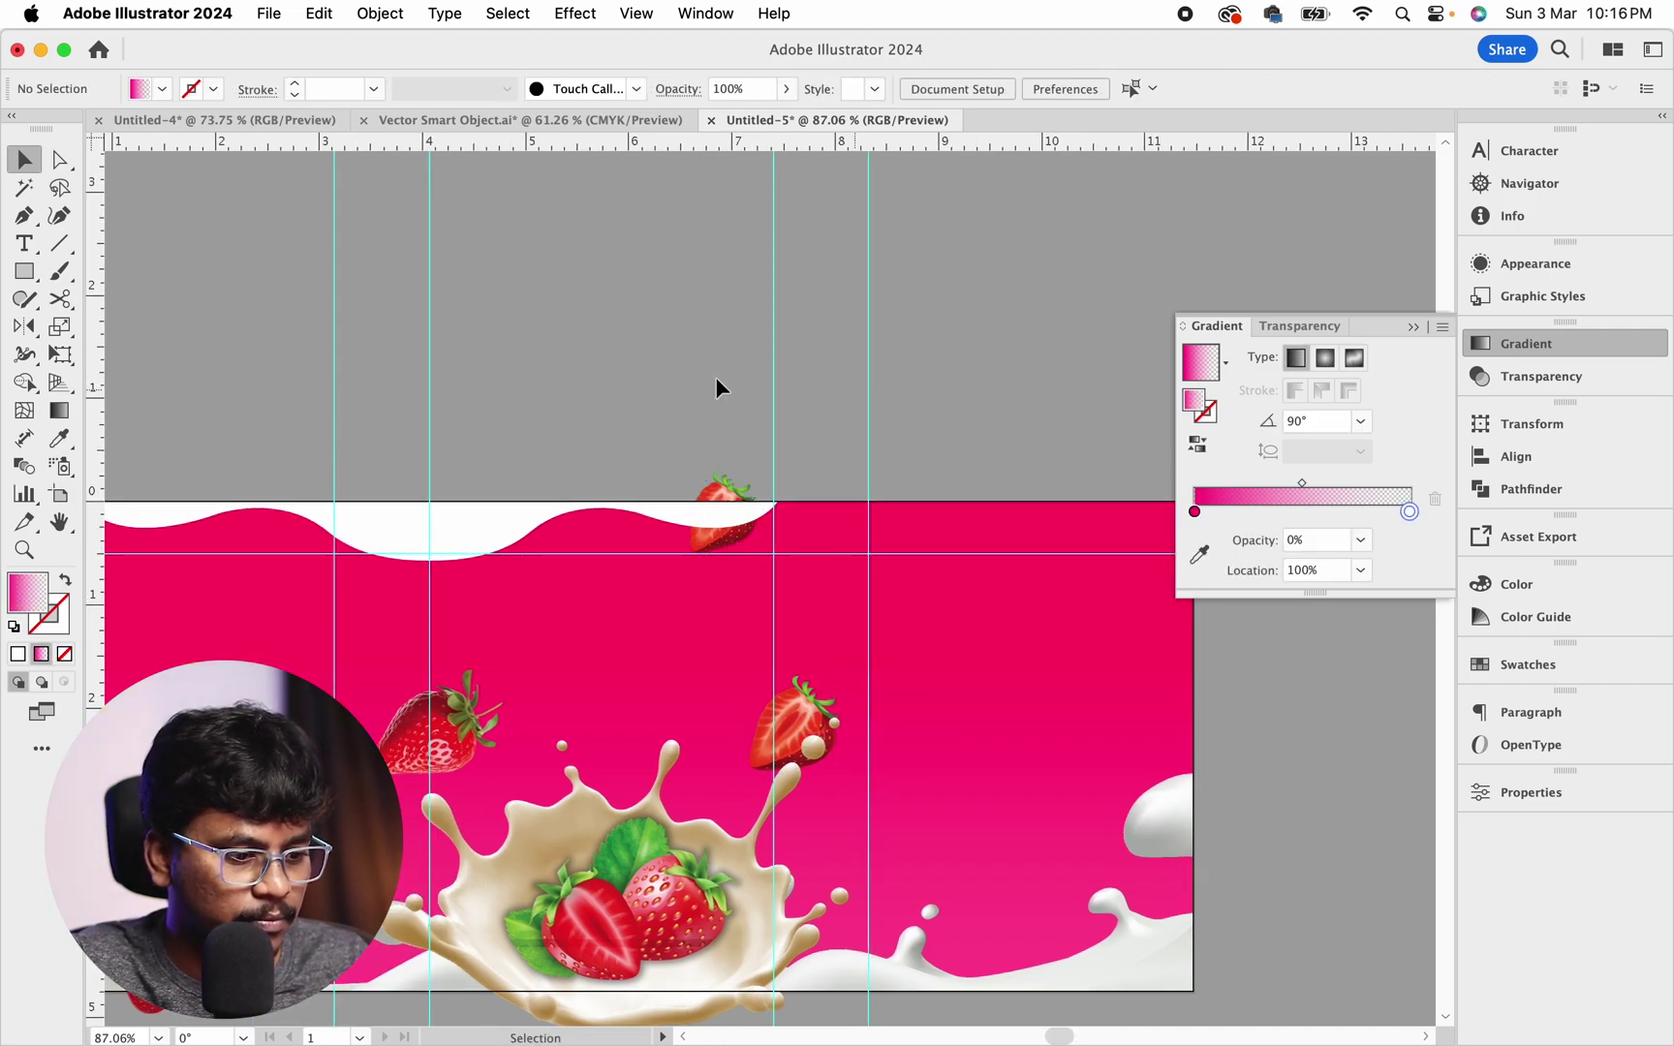
scroll(636, 433, down, 2)
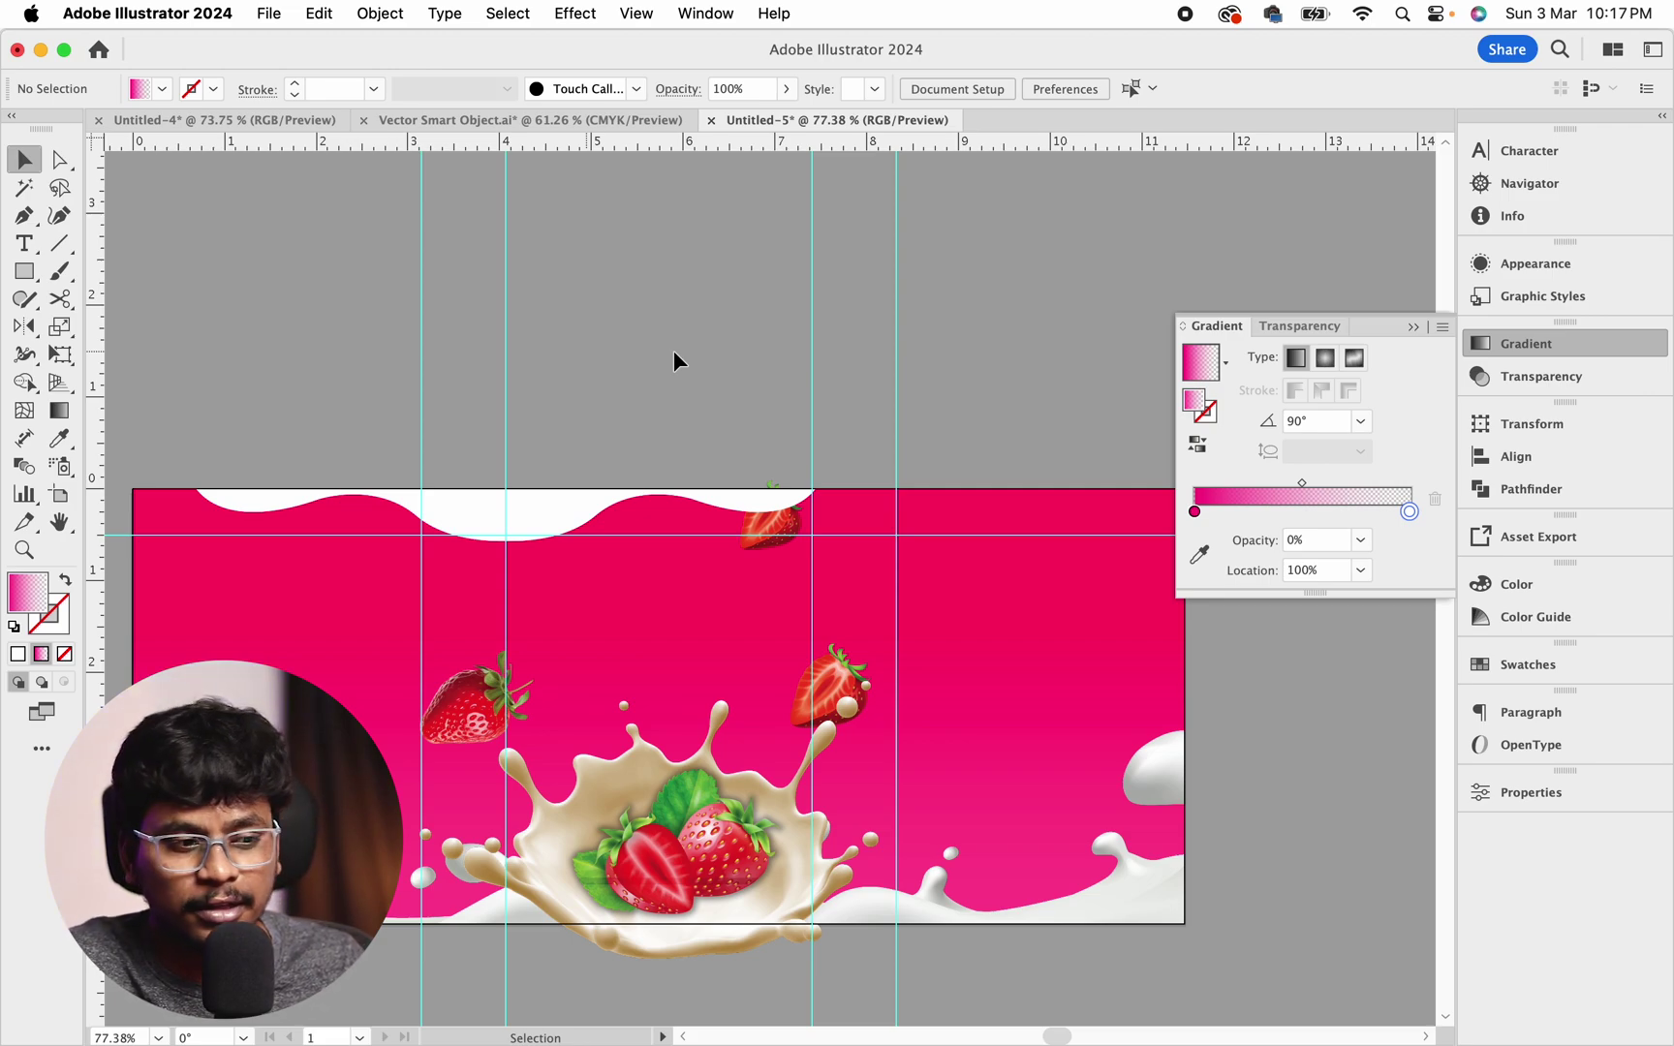
Switch to the Vector Smart Object.ai document, hide the workspace panels and bring the nutritional information into view
click(518, 119)
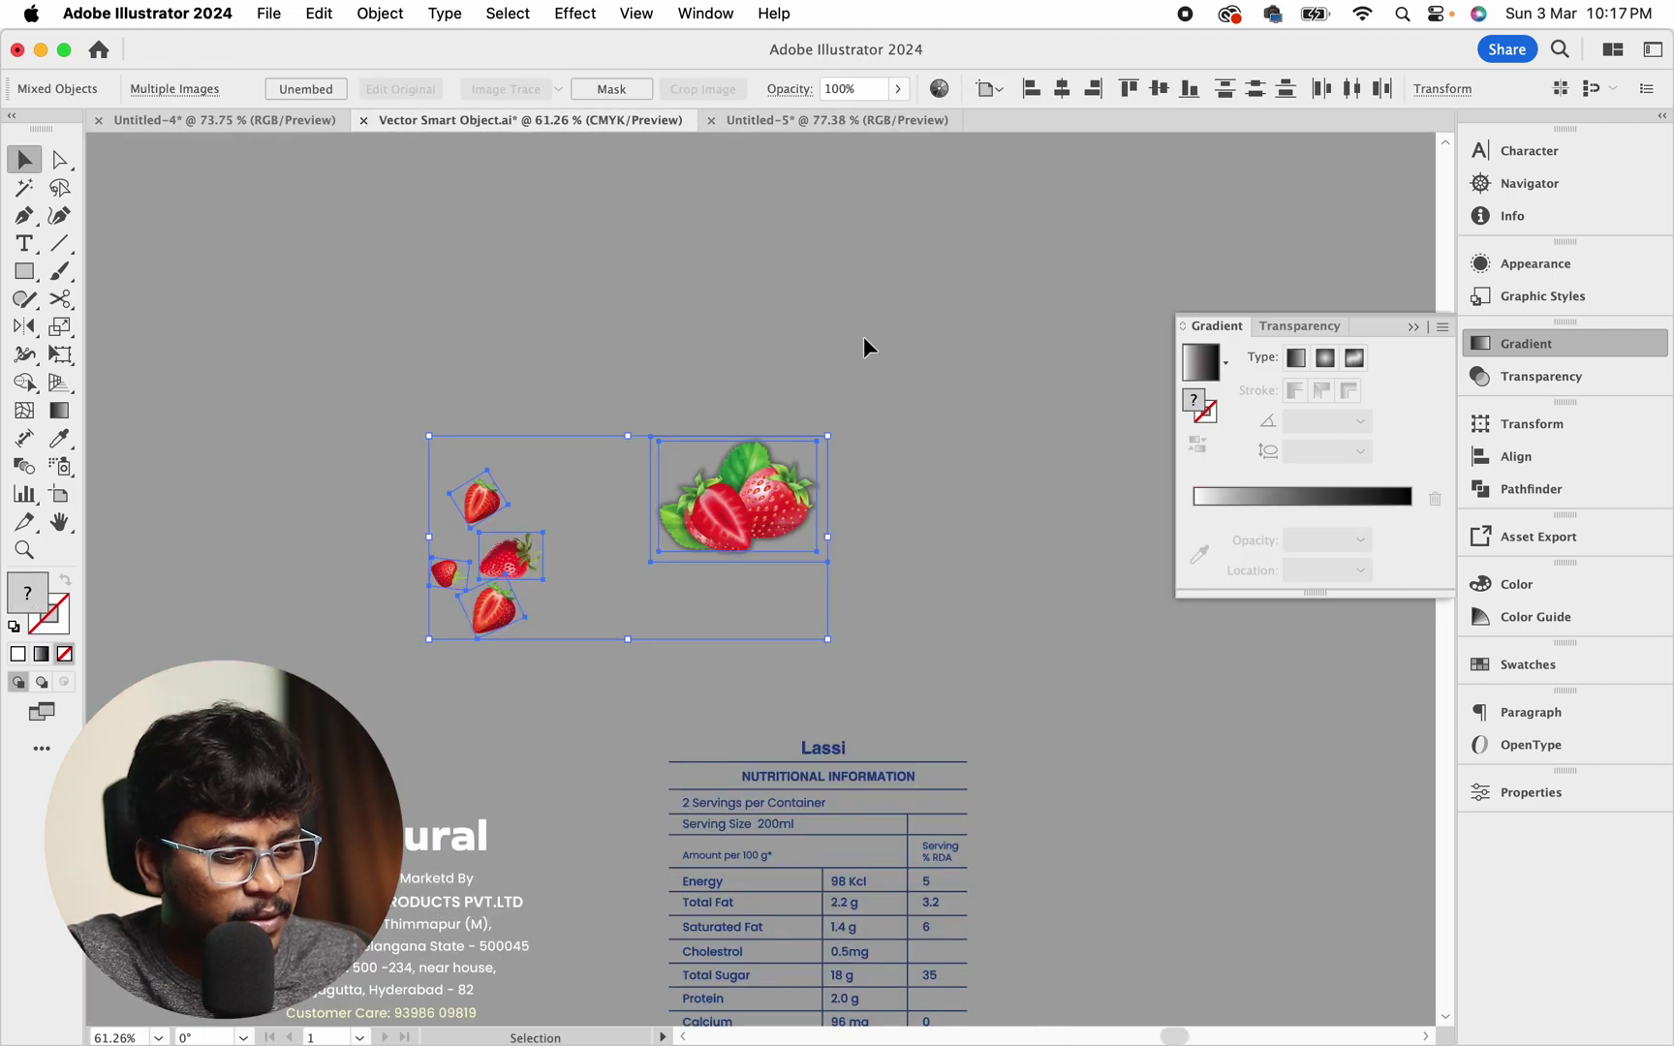
click(962, 675)
drag(961, 675, 969, 384)
key(Tab)
drag(797, 581, 905, 634)
drag(991, 559, 897, 478)
click(886, 492)
drag(489, 636, 583, 386)
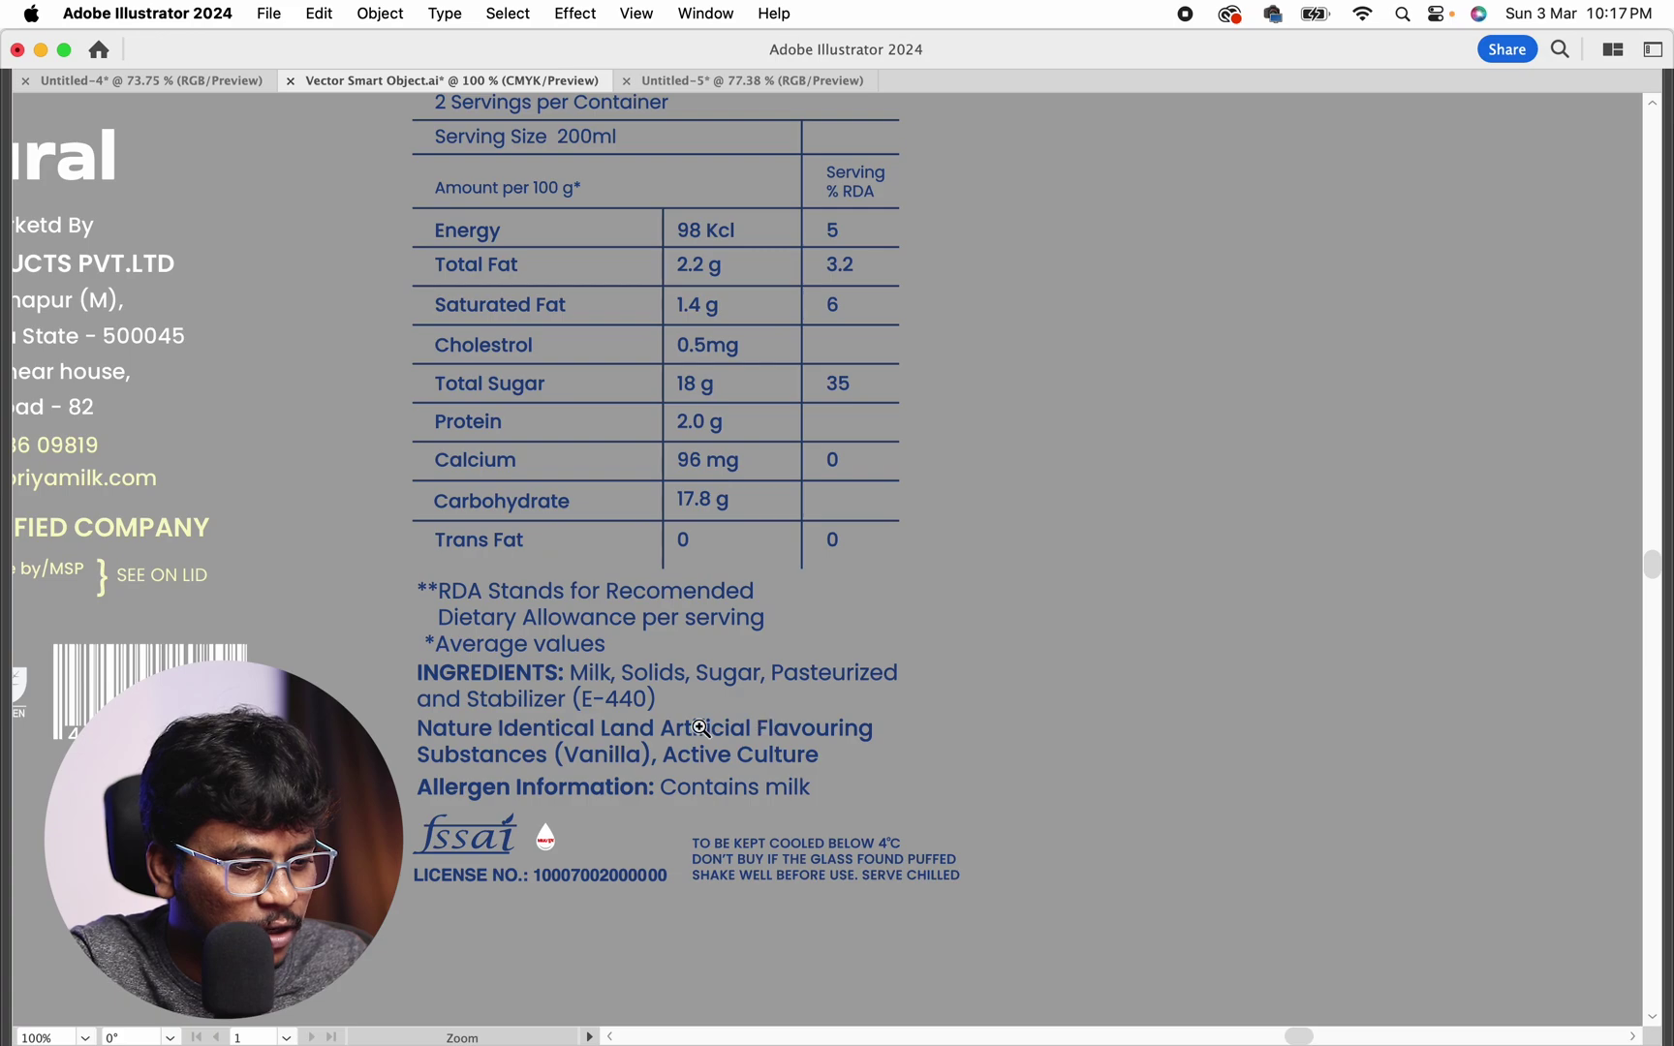
drag(700, 727, 722, 728)
Select and copy the entire Lassi nutritional information block, including the ingredients, allergen text and fssai logo
click(672, 676)
drag(890, 659, 749, 773)
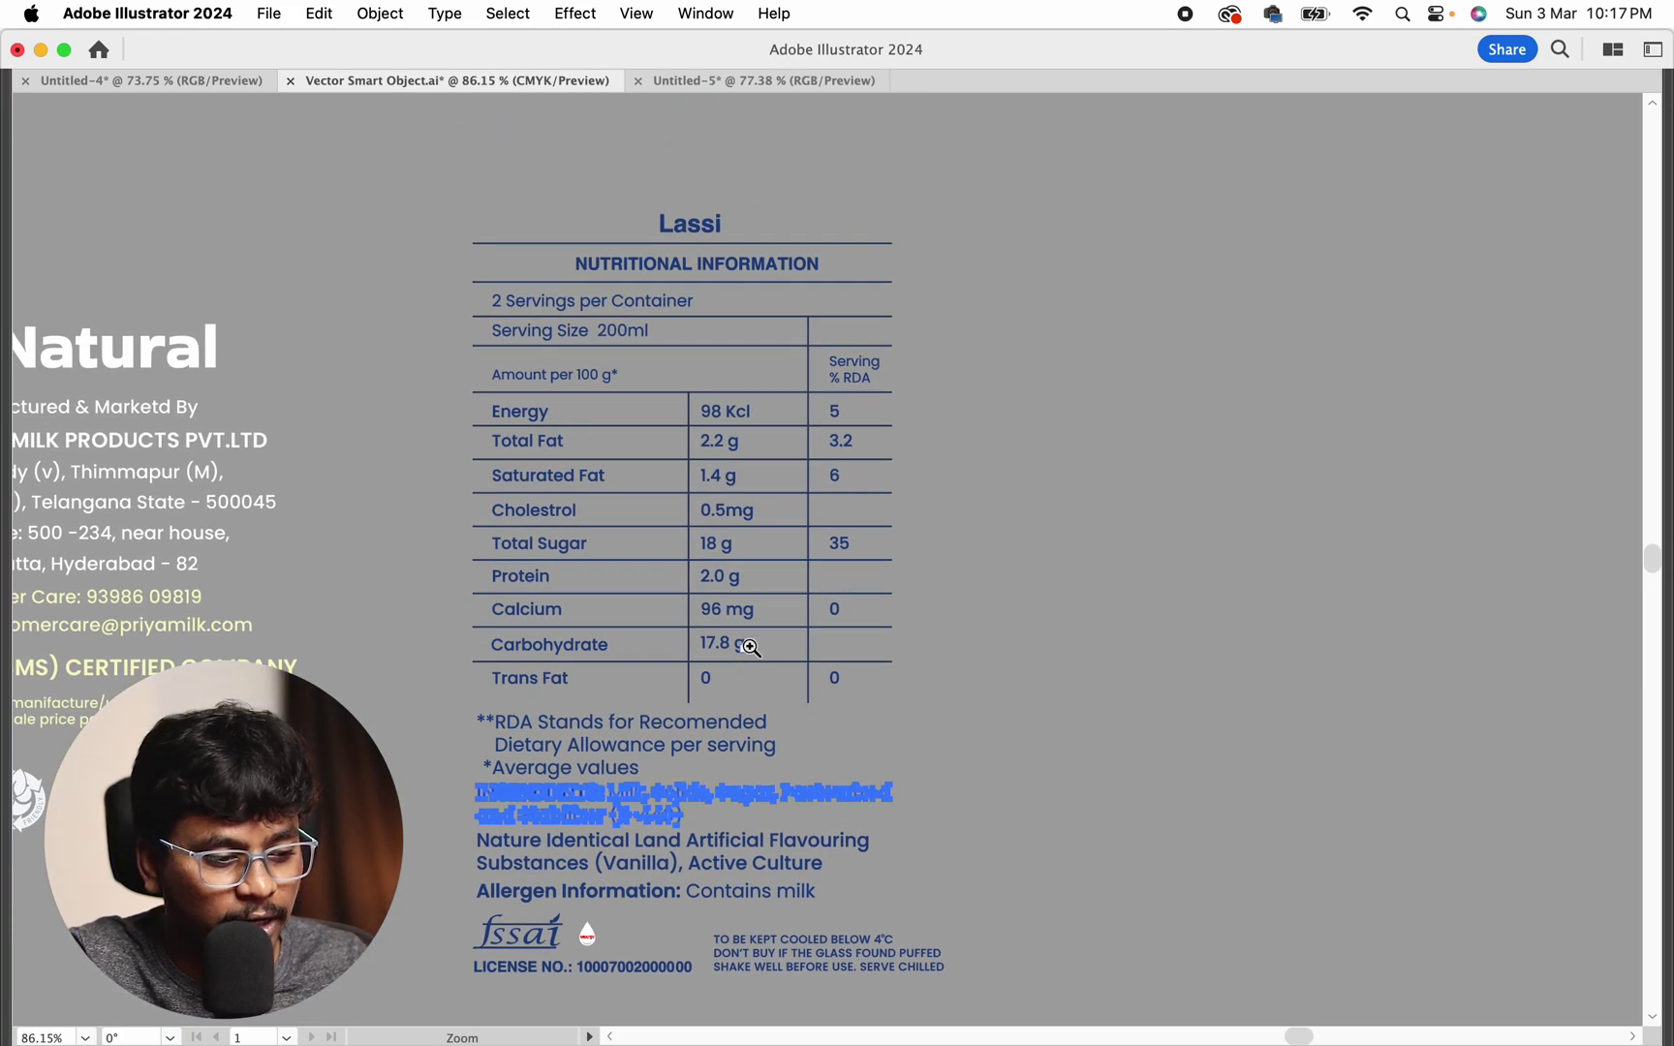
key(v)
scroll(968, 555, down, 1)
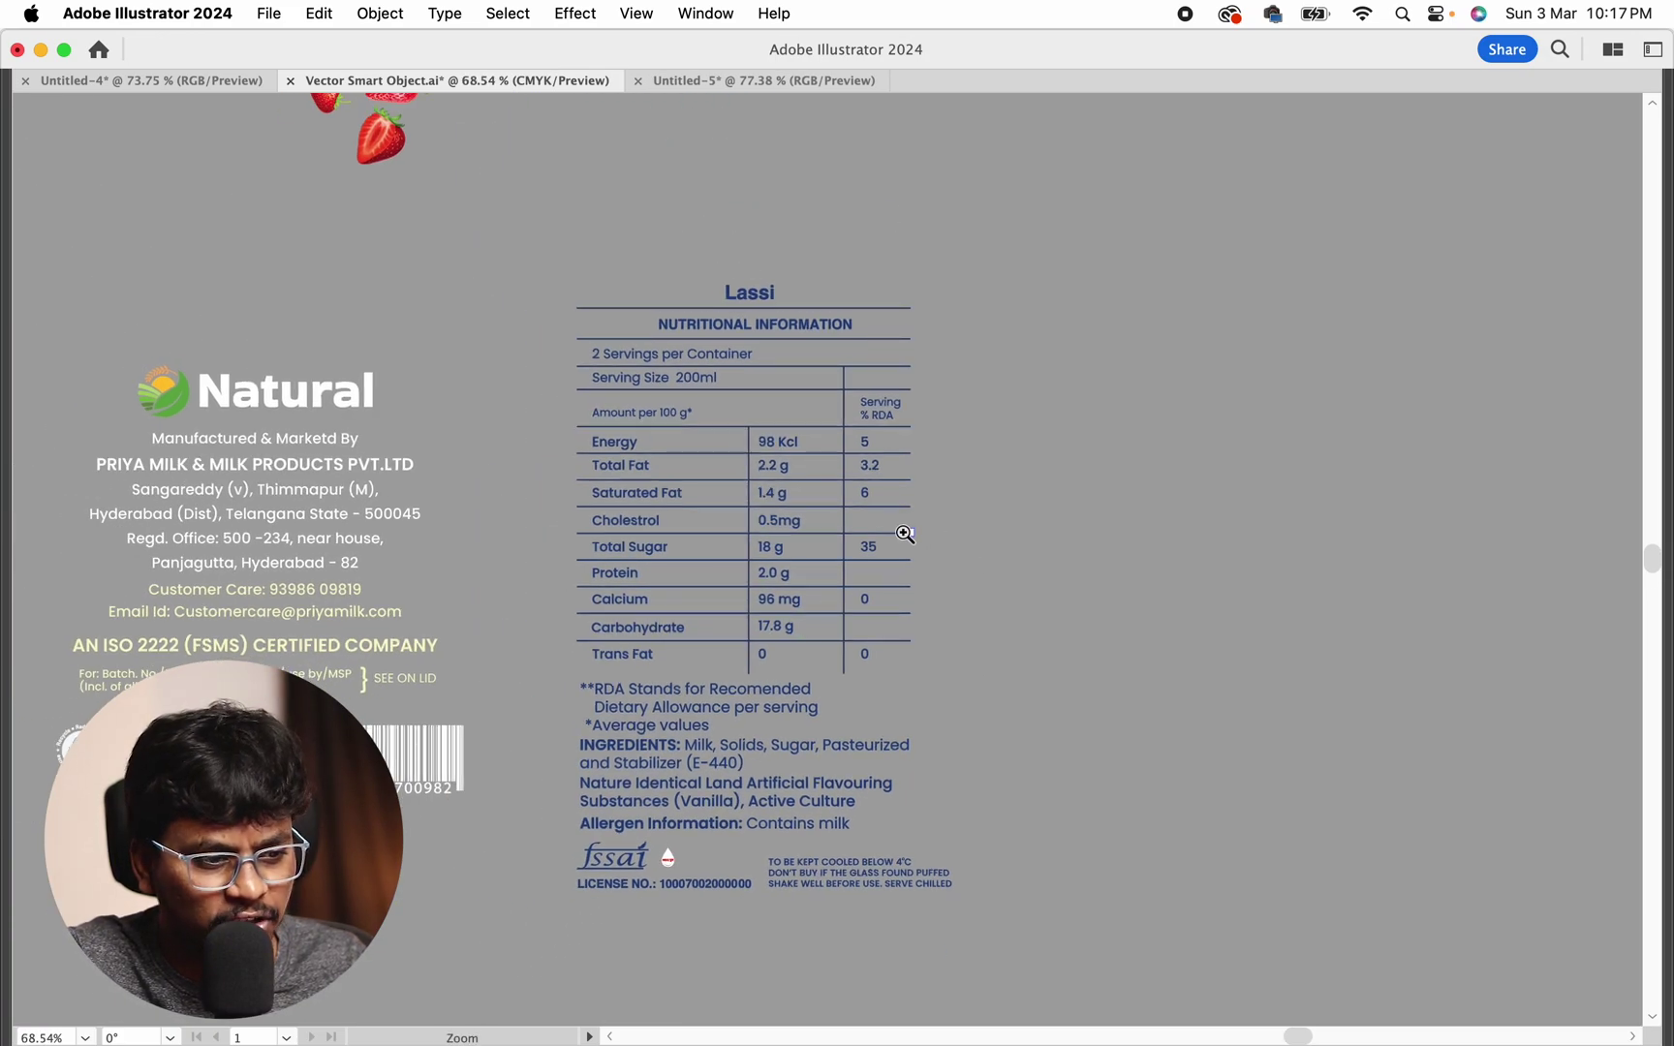
drag(755, 598, 1142, 606)
drag(1120, 519, 899, 500)
drag(698, 210, 1057, 722)
click(1055, 719)
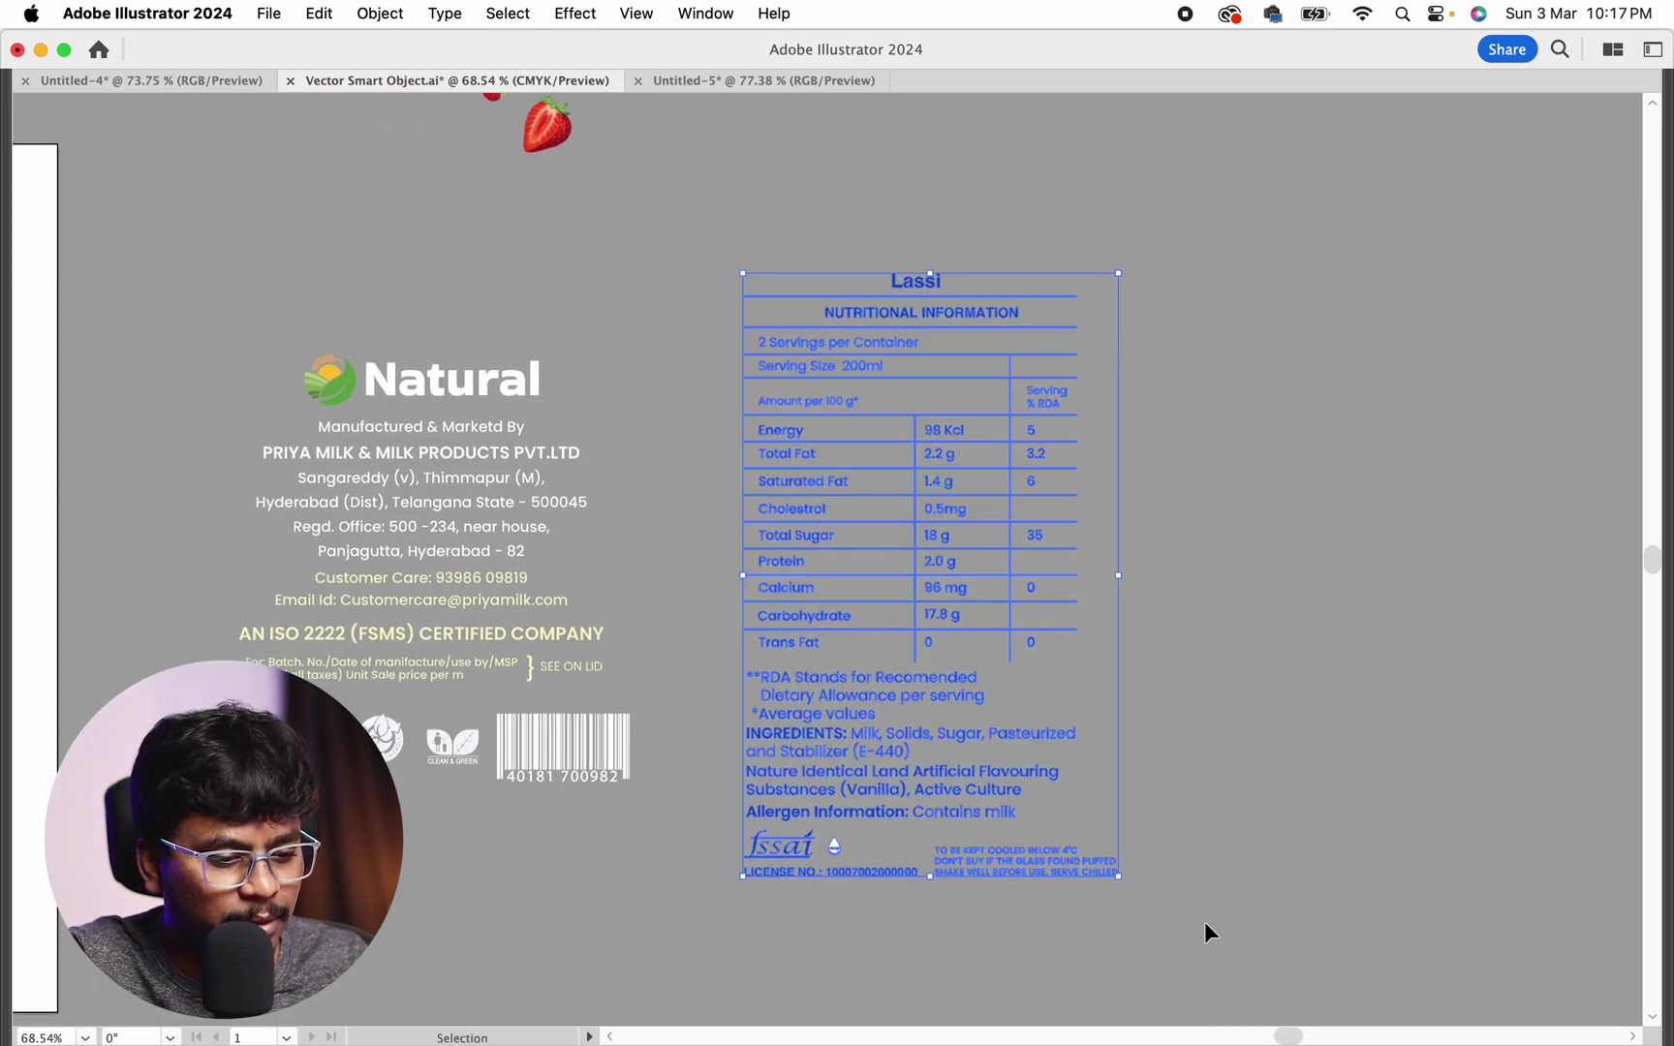
Paste the nutritional information block into Untitled-5, scaled down to fit the artboard's right section below the horizontal guide
click(756, 81)
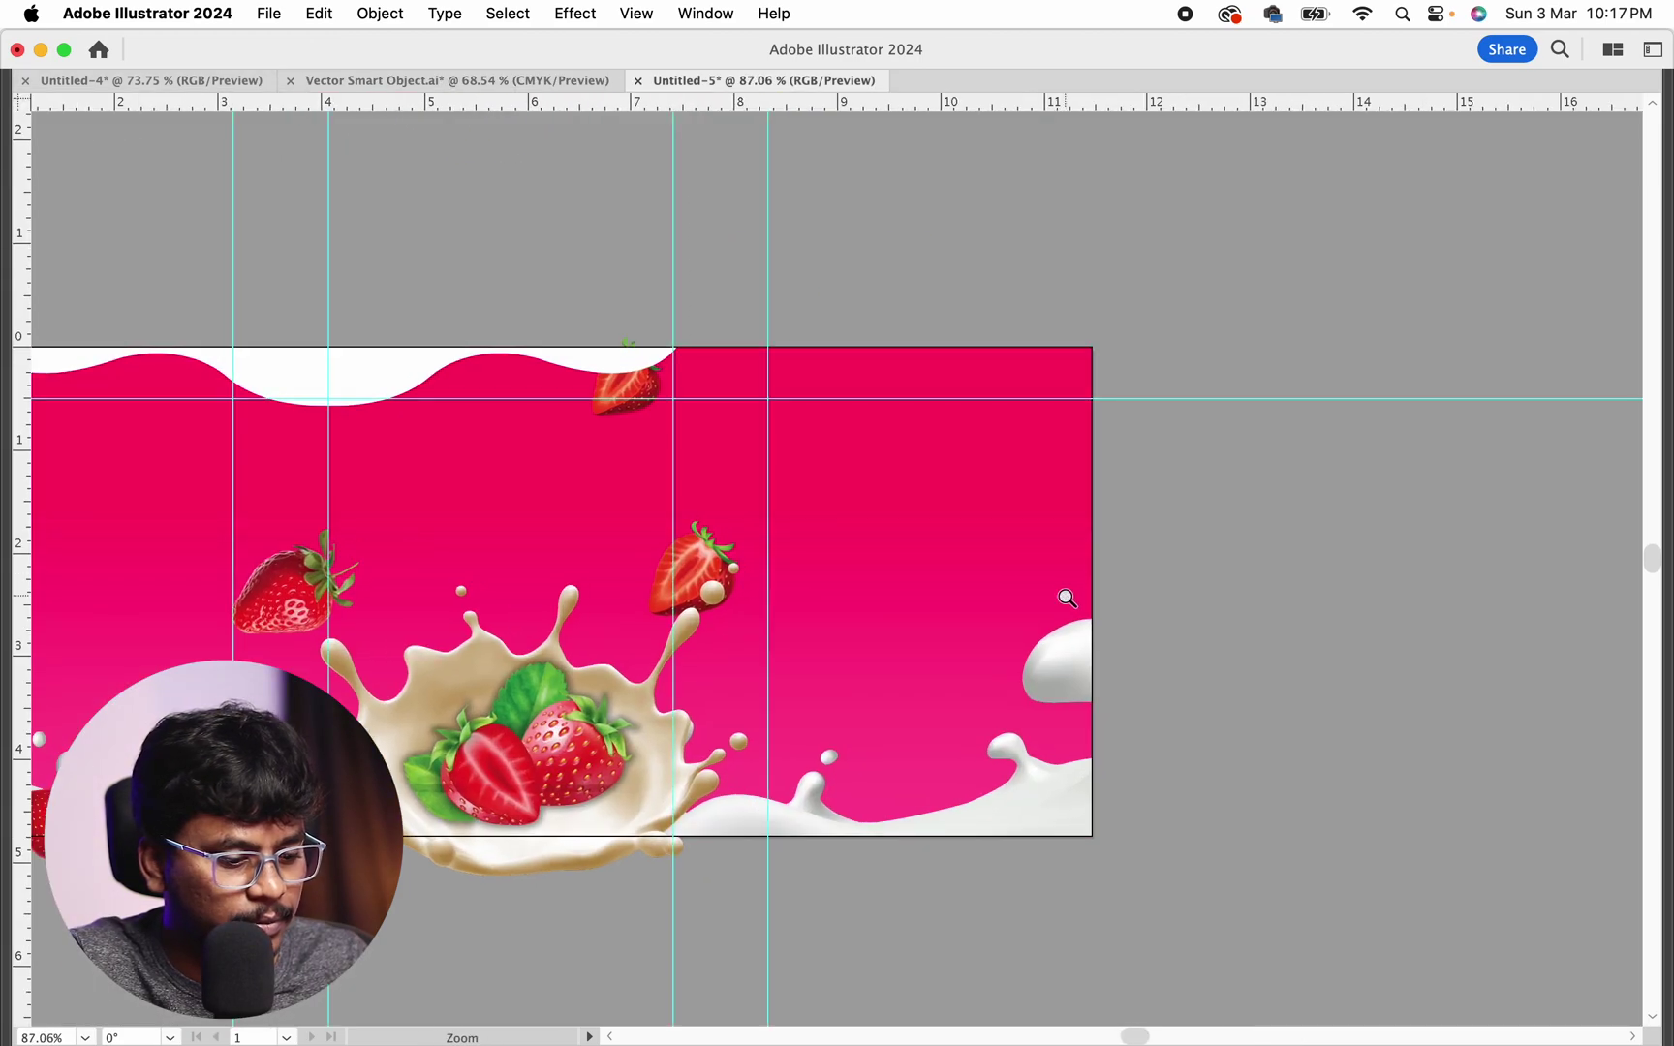
key(super+v)
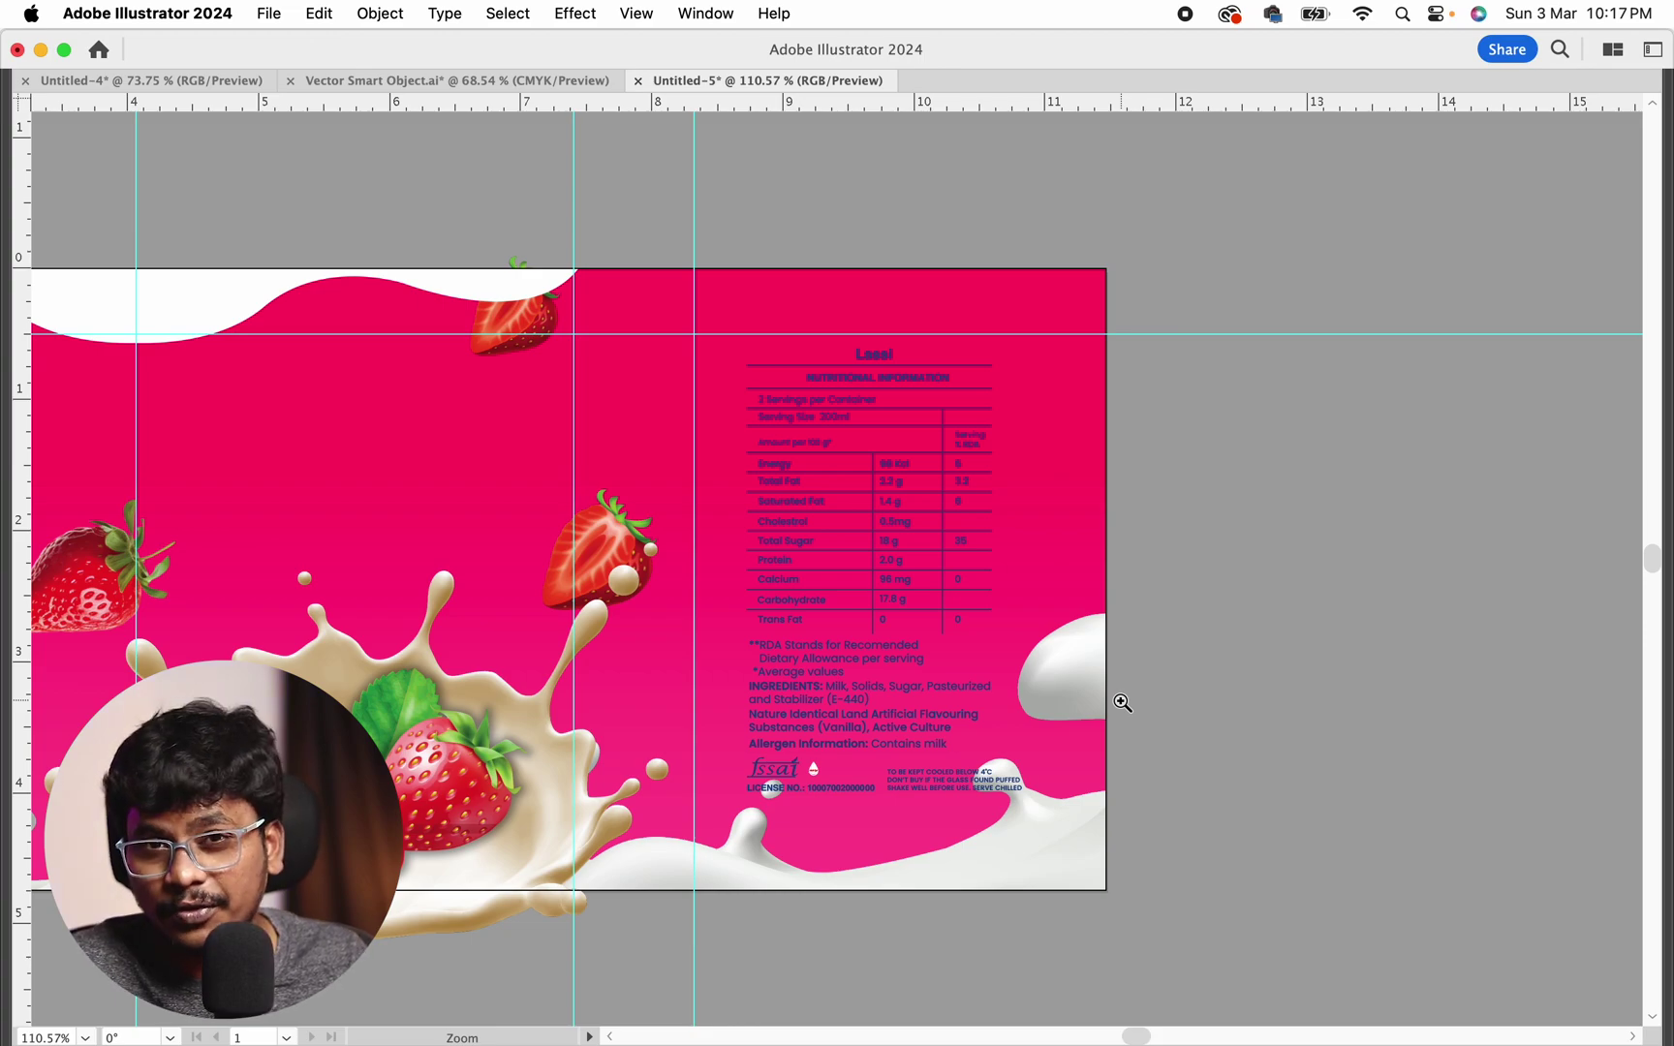
drag(1013, 632, 1114, 694)
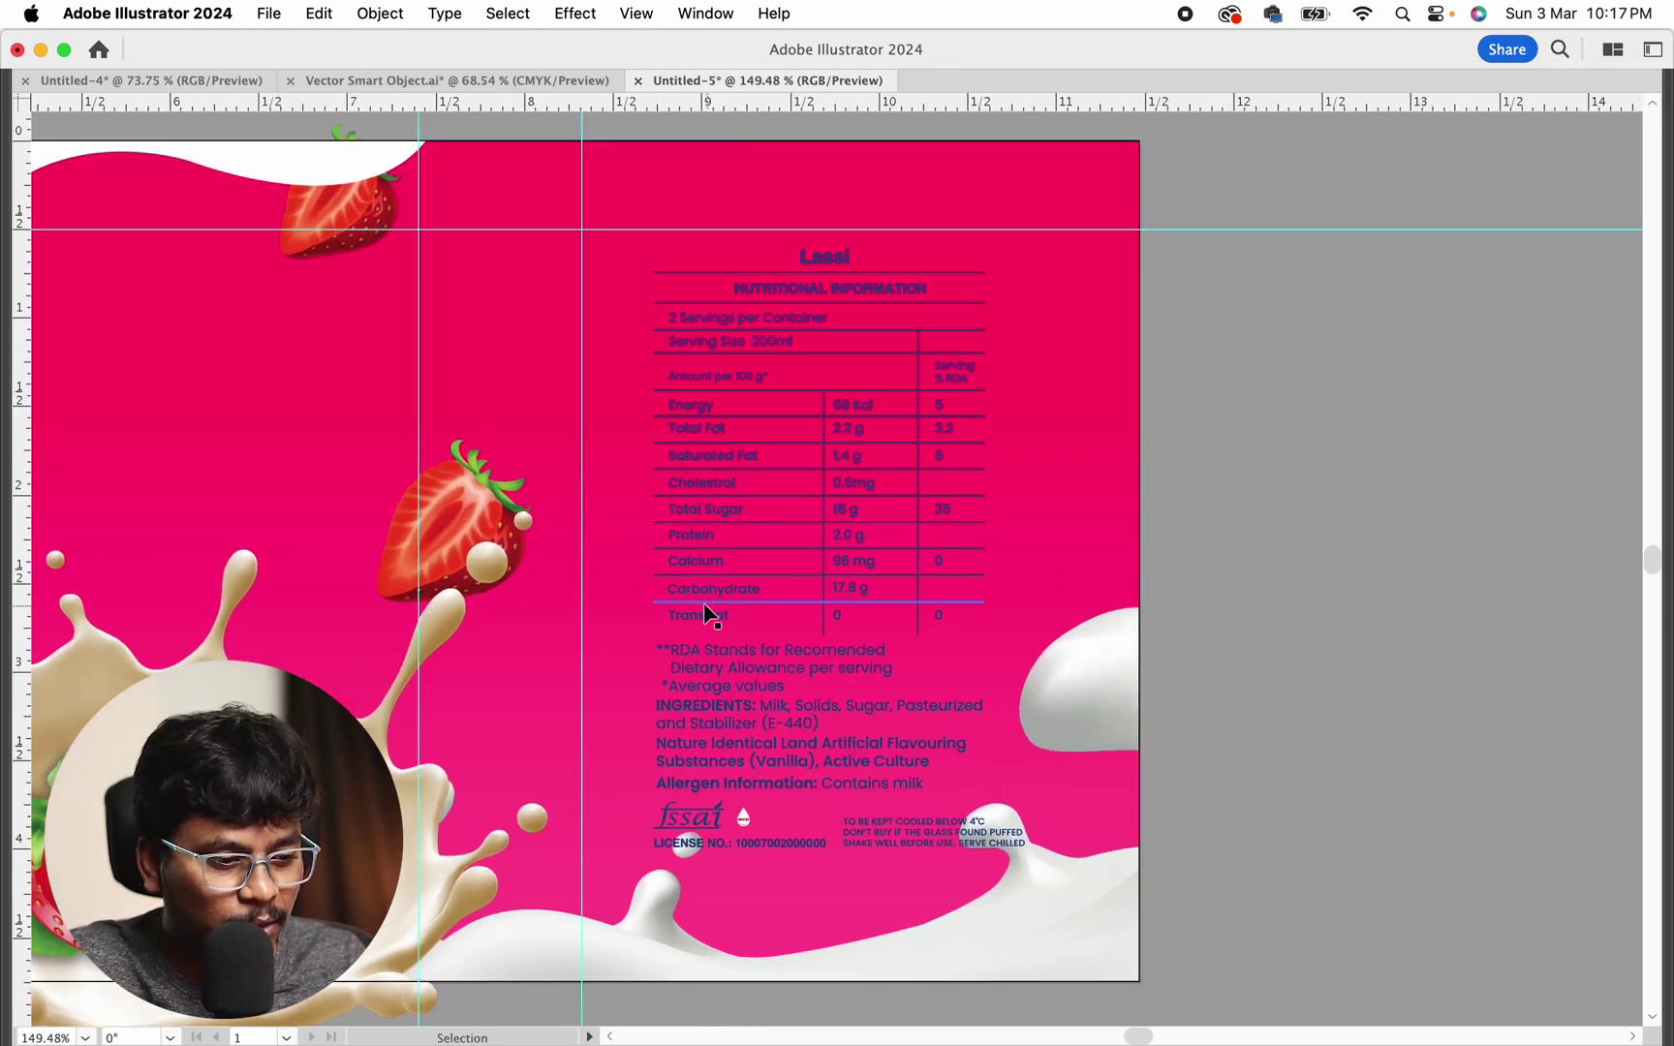
drag(706, 607, 720, 599)
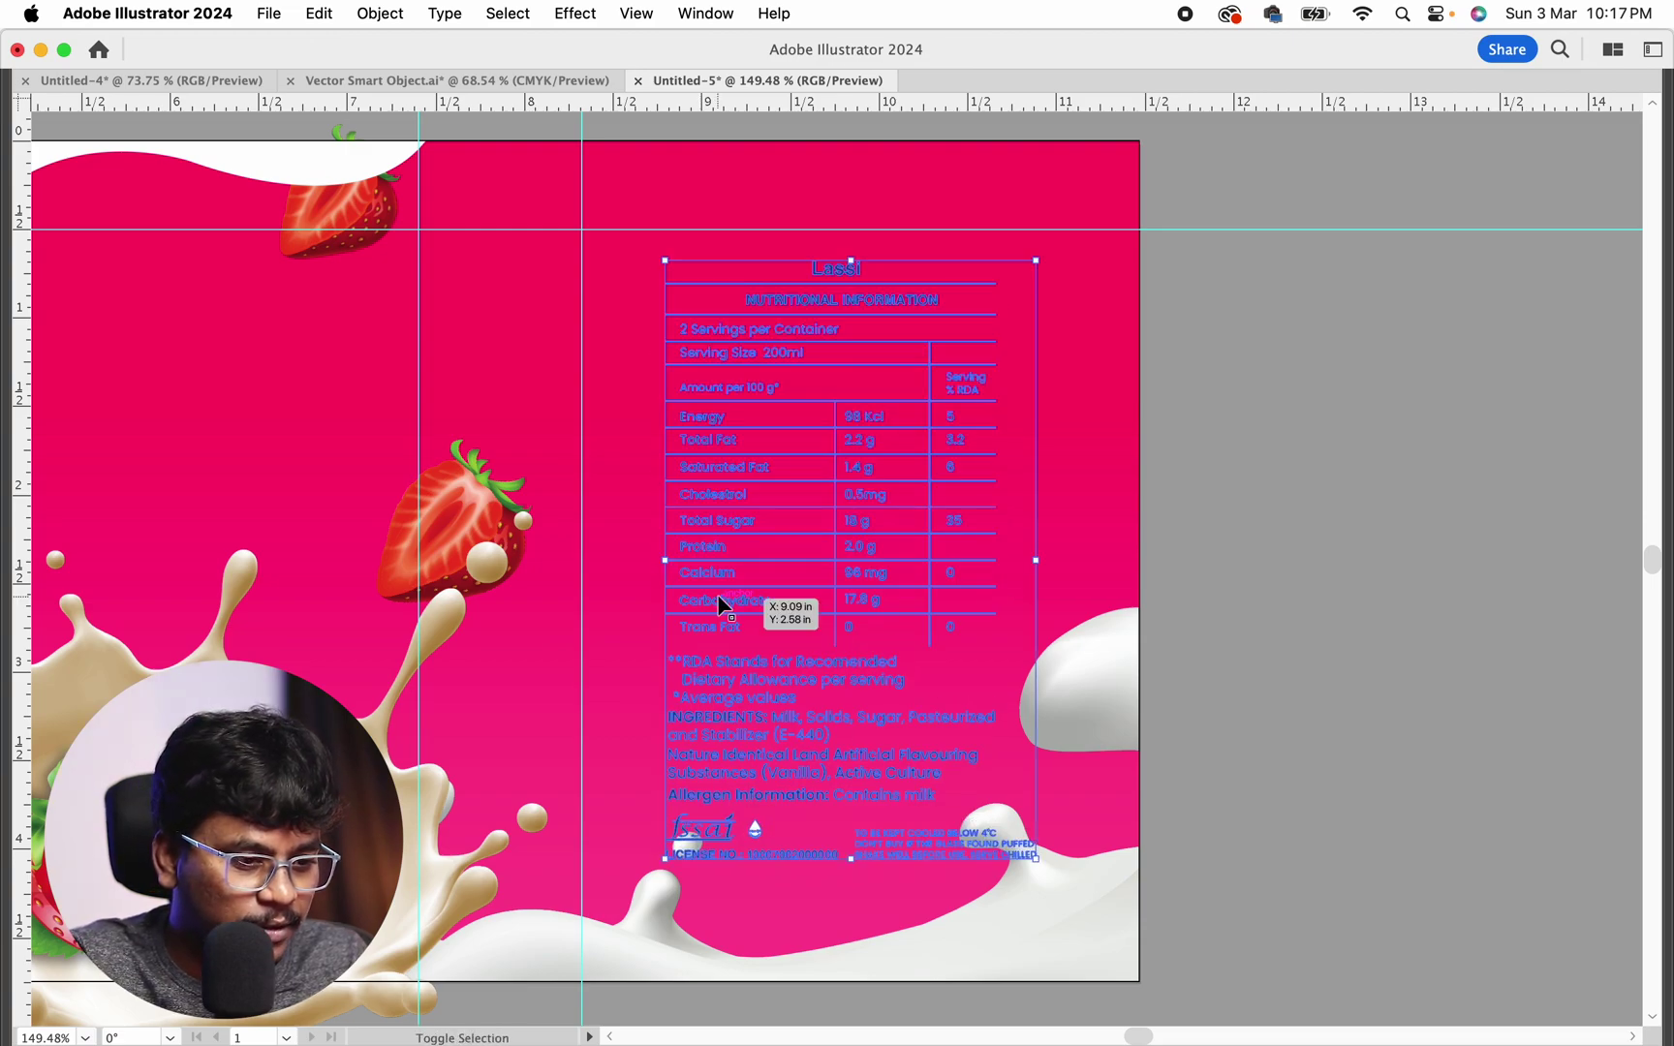
key(shift+Right)
key(shift+Right)
key(shift+Left)
key(Up)
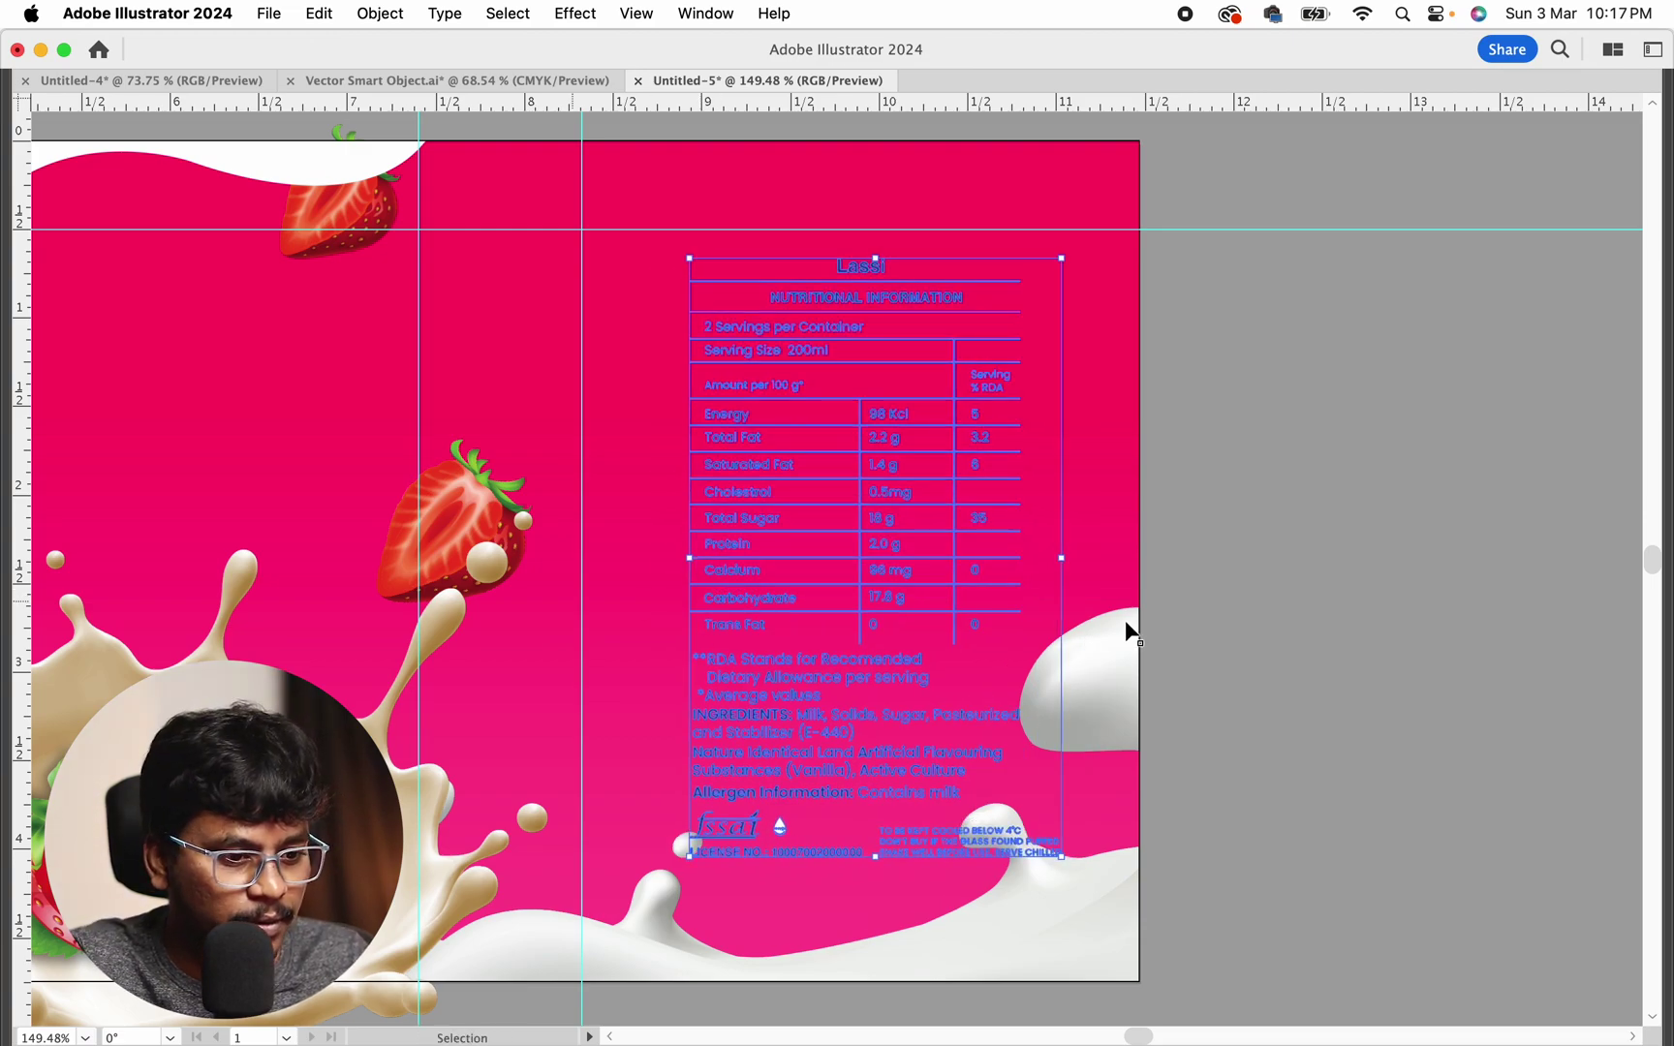
drag(1126, 627, 1292, 557)
click(1400, 554)
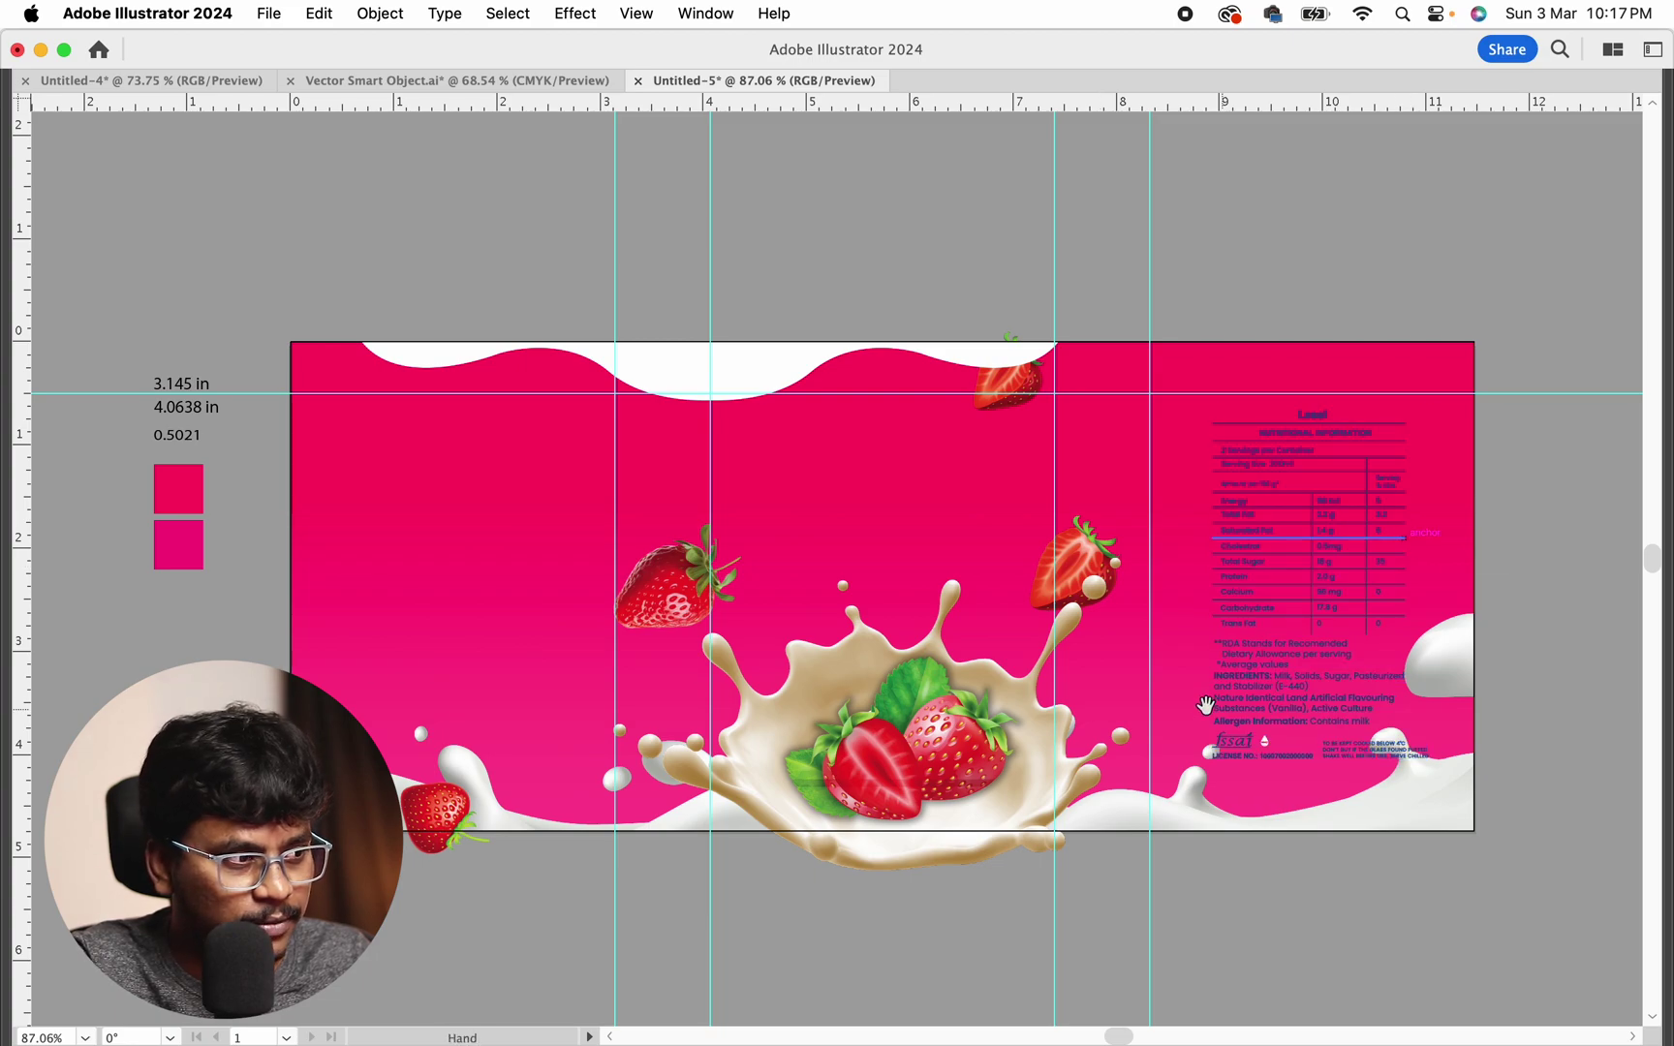
Move the nutritional information block to the artboard's left section and scale it down slightly to clear the milk wave
drag(1205, 705, 380, 516)
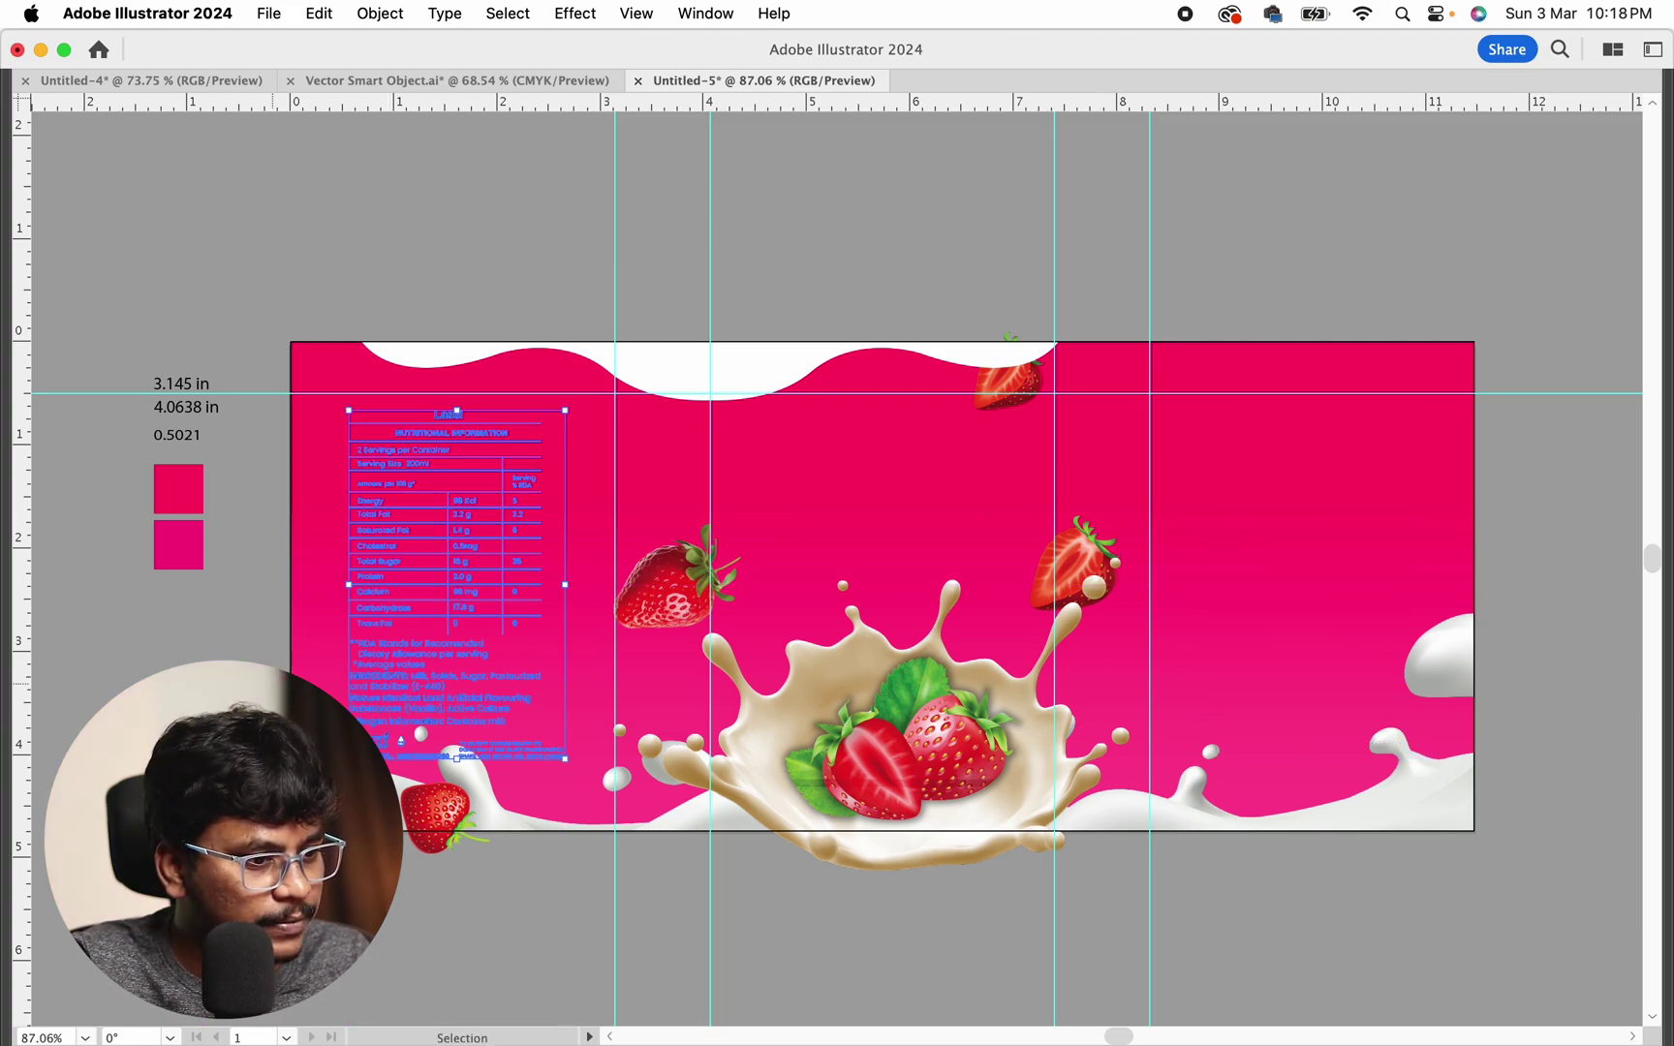
click(651, 812)
key(super+space)
drag(431, 675, 639, 792)
drag(490, 699, 560, 742)
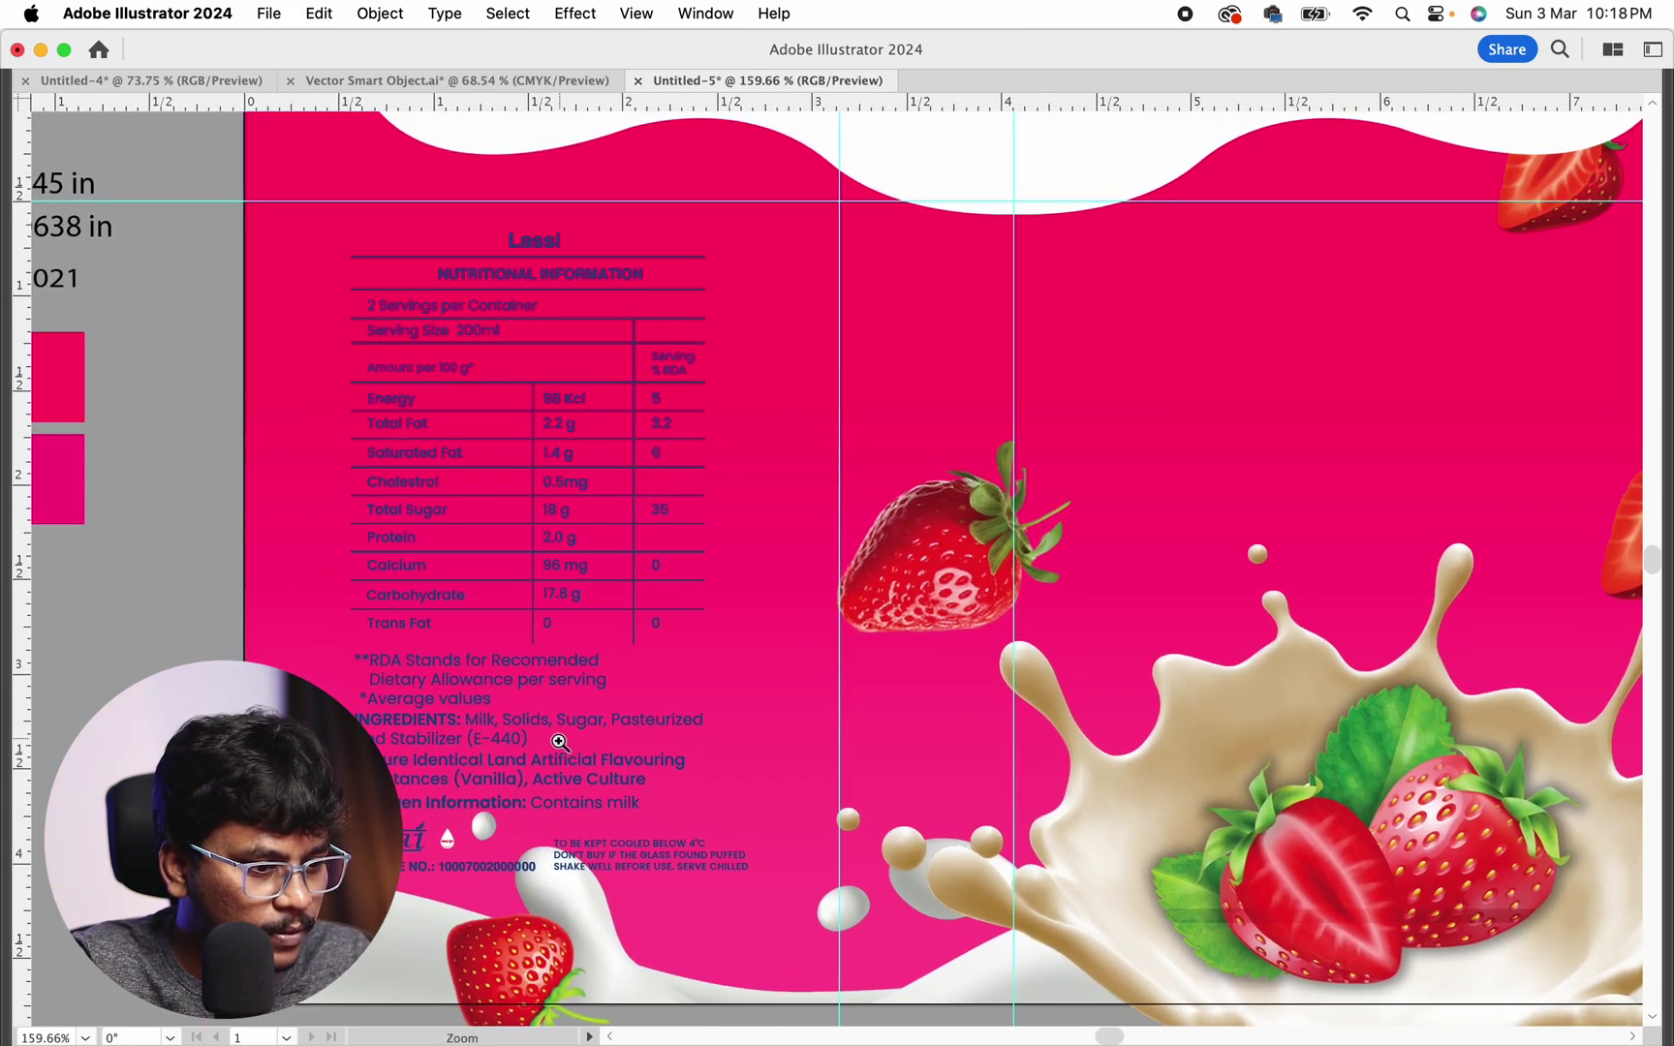
click(417, 663)
drag(544, 876, 544, 844)
click(404, 703)
key(super+space)
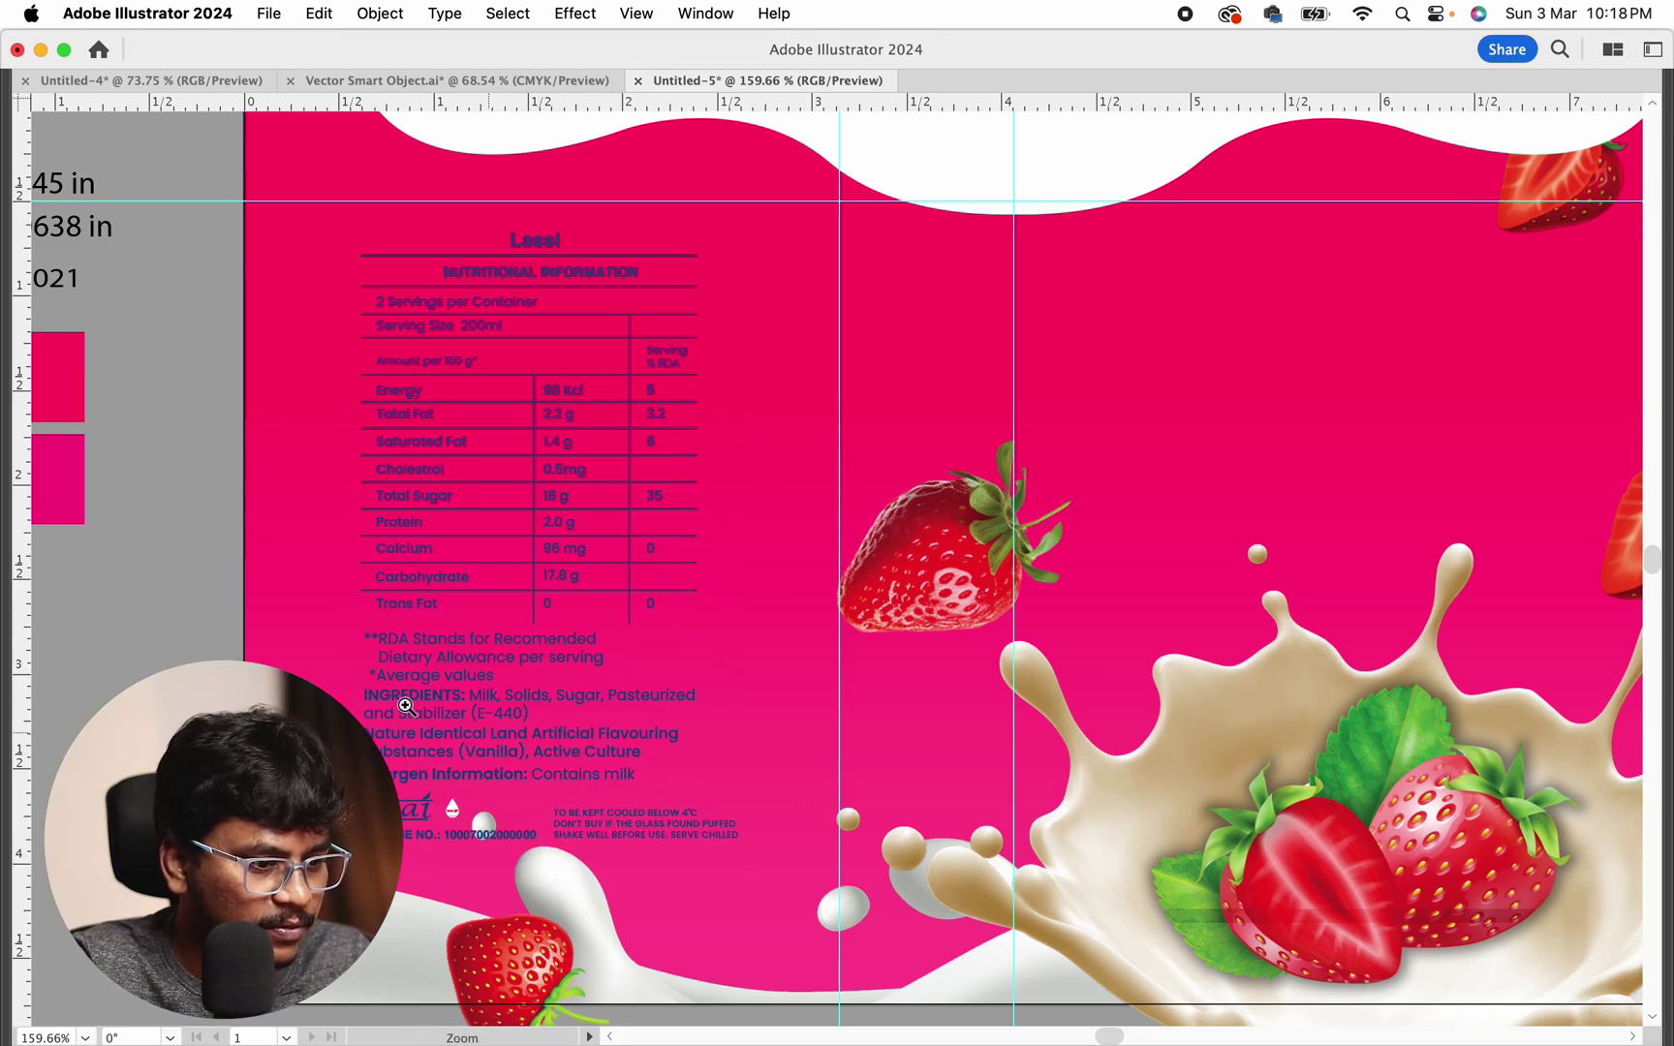
drag(404, 703, 334, 682)
Restore the hidden workspace panels and bring the artboard's empty right section into view with nothing selected
key(Tab)
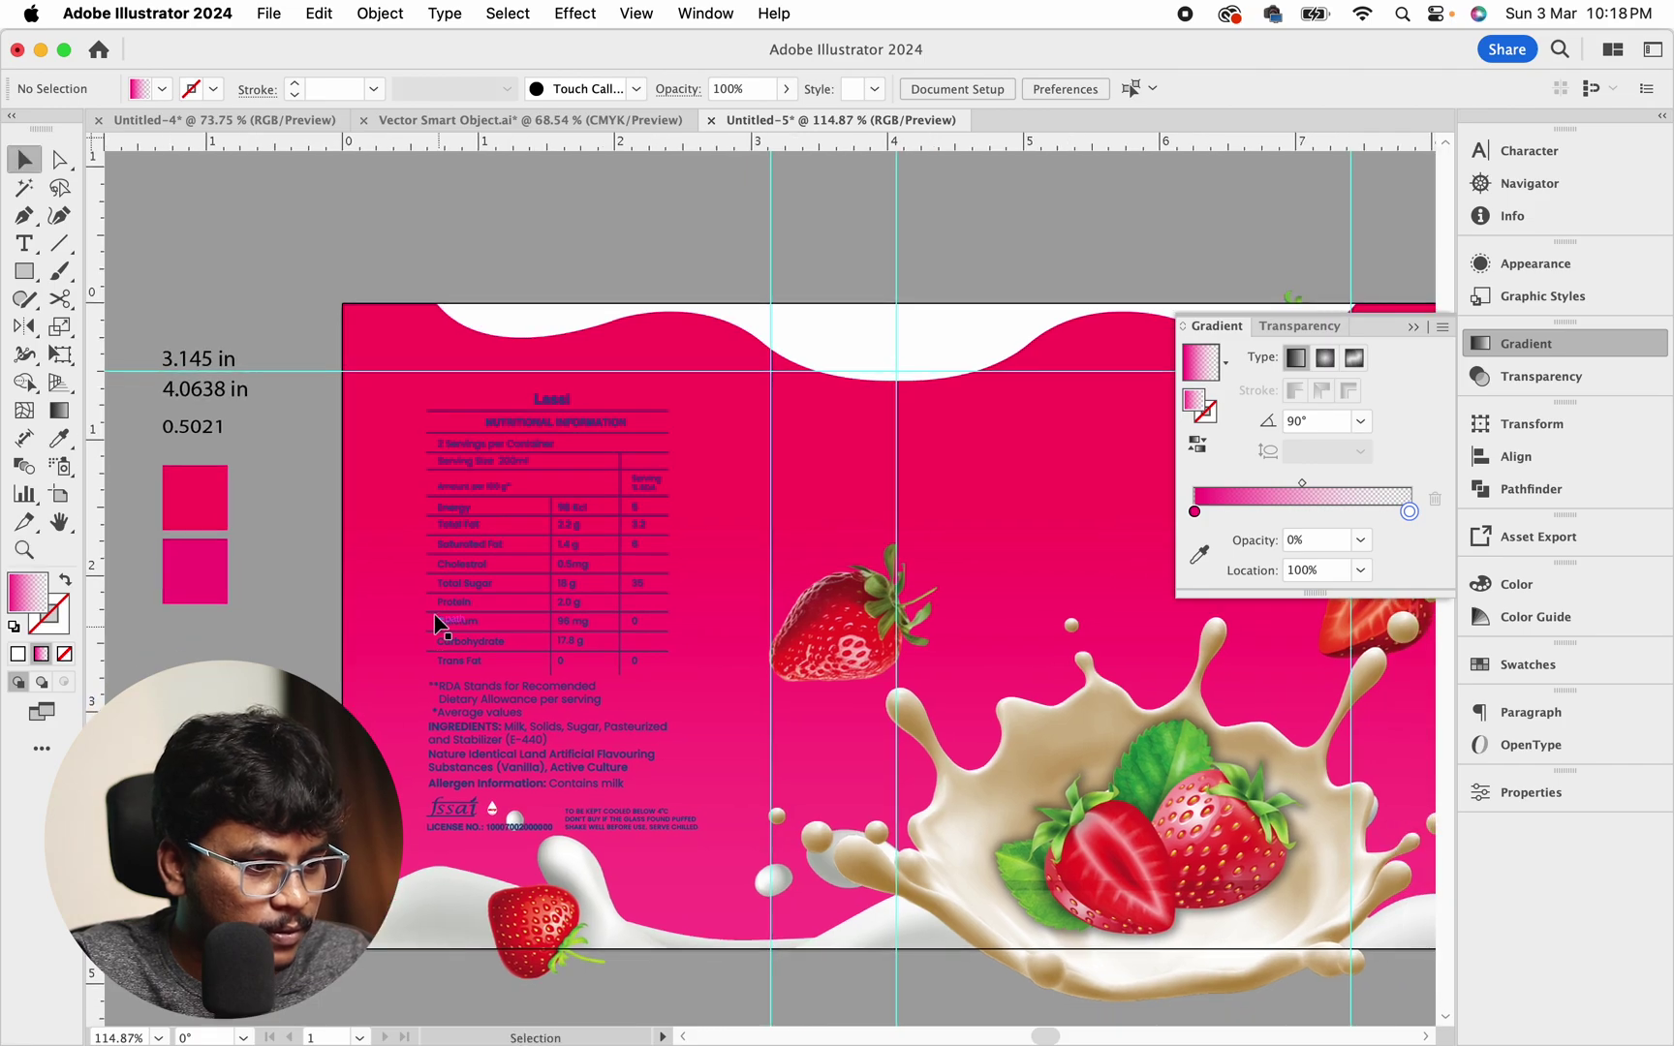
click(445, 617)
key(super+space)
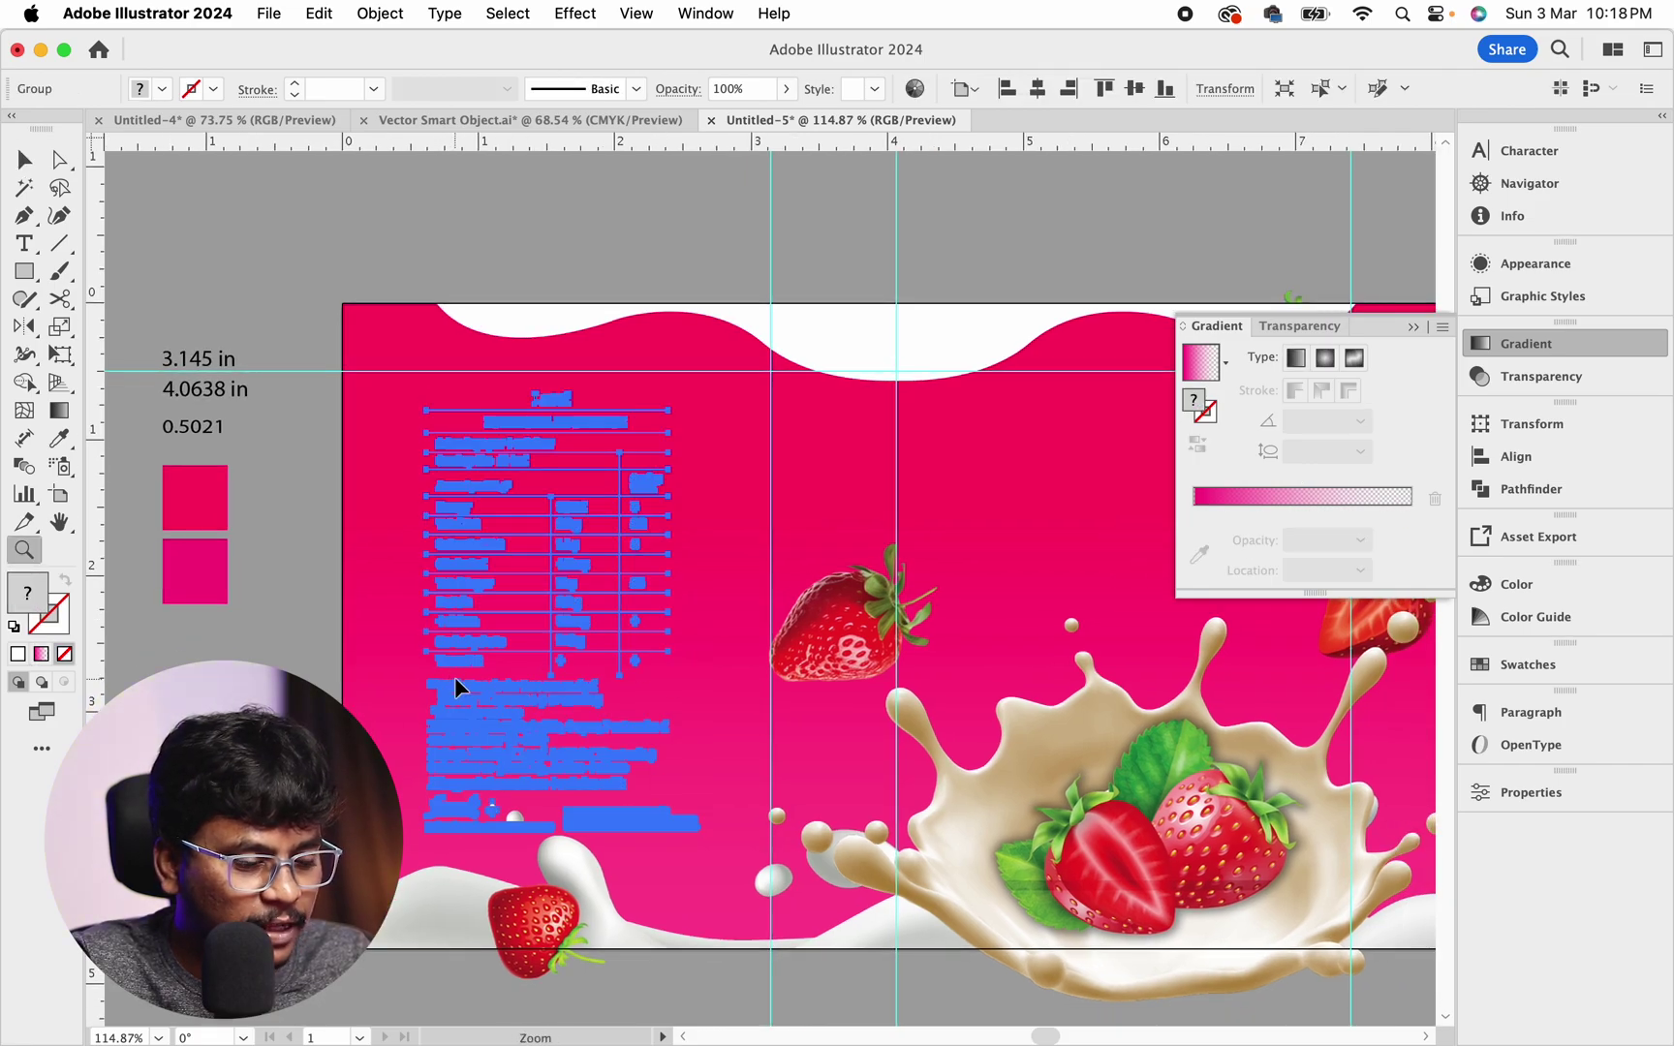
key(space)
drag(752, 740, 364, 710)
drag(1374, 684, 912, 701)
click(704, 165)
Copy the Natural company details block with its icons and barcode from Vector Smart Object.ai, and check the Untitled-4 reference layout
click(531, 119)
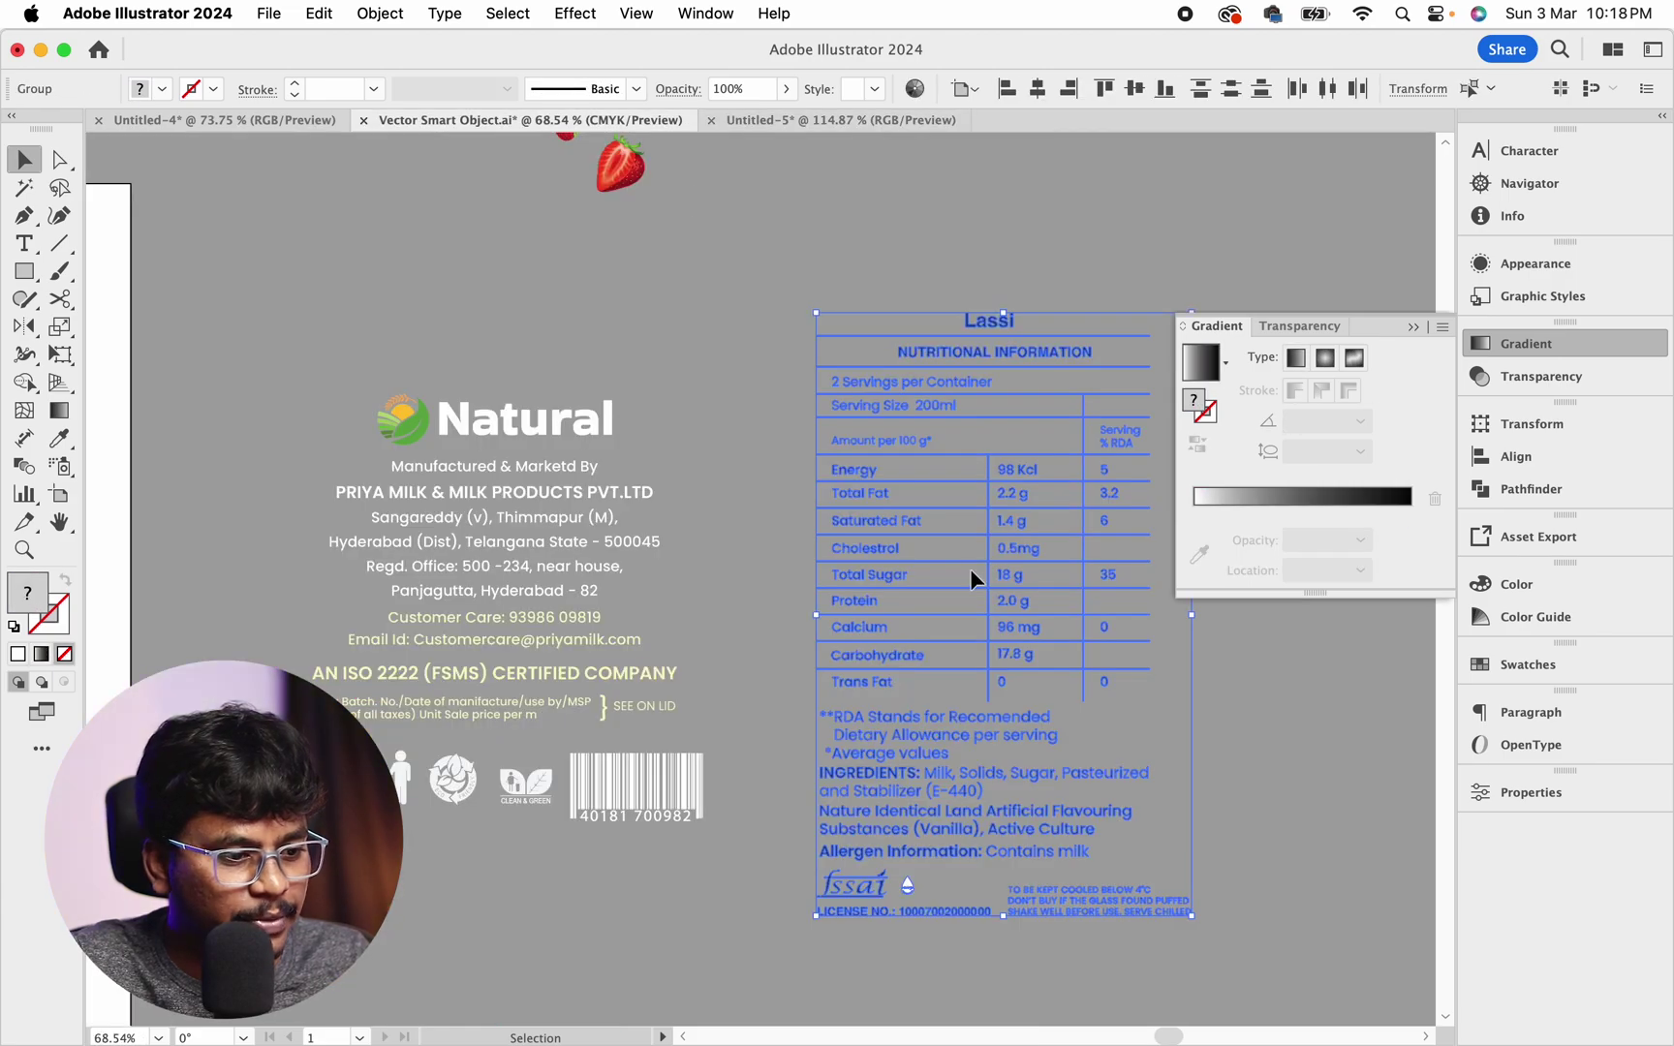
click(650, 759)
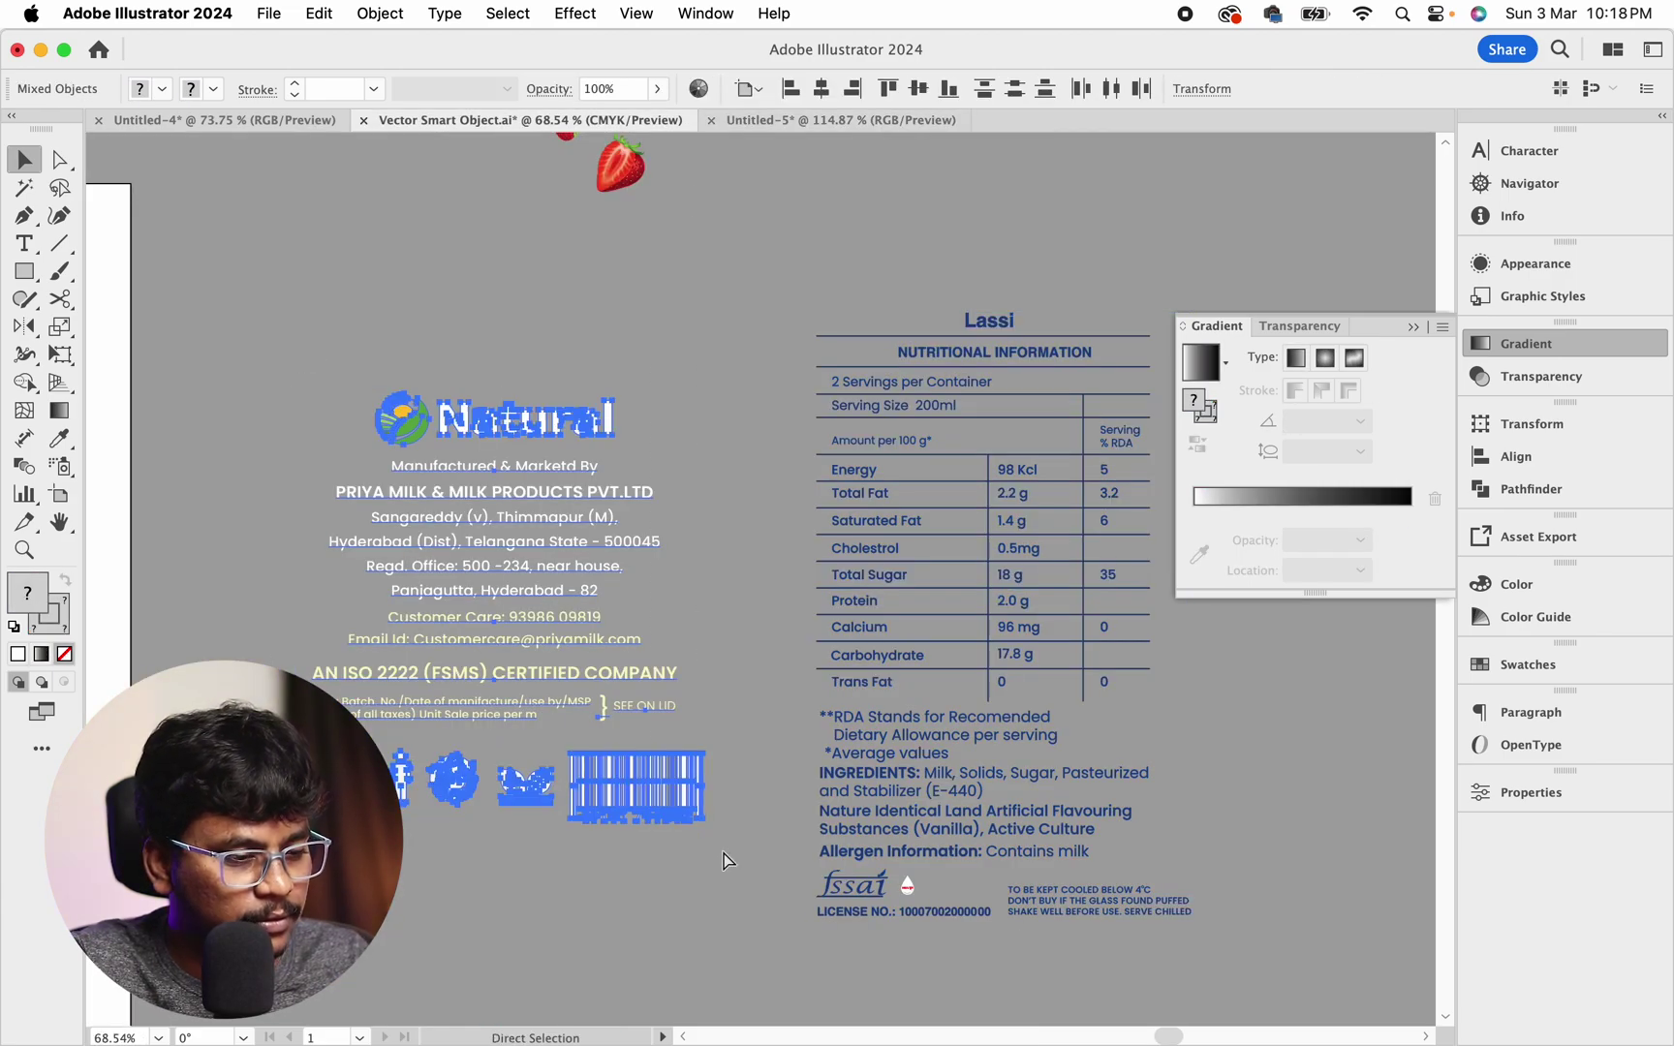
click(249, 120)
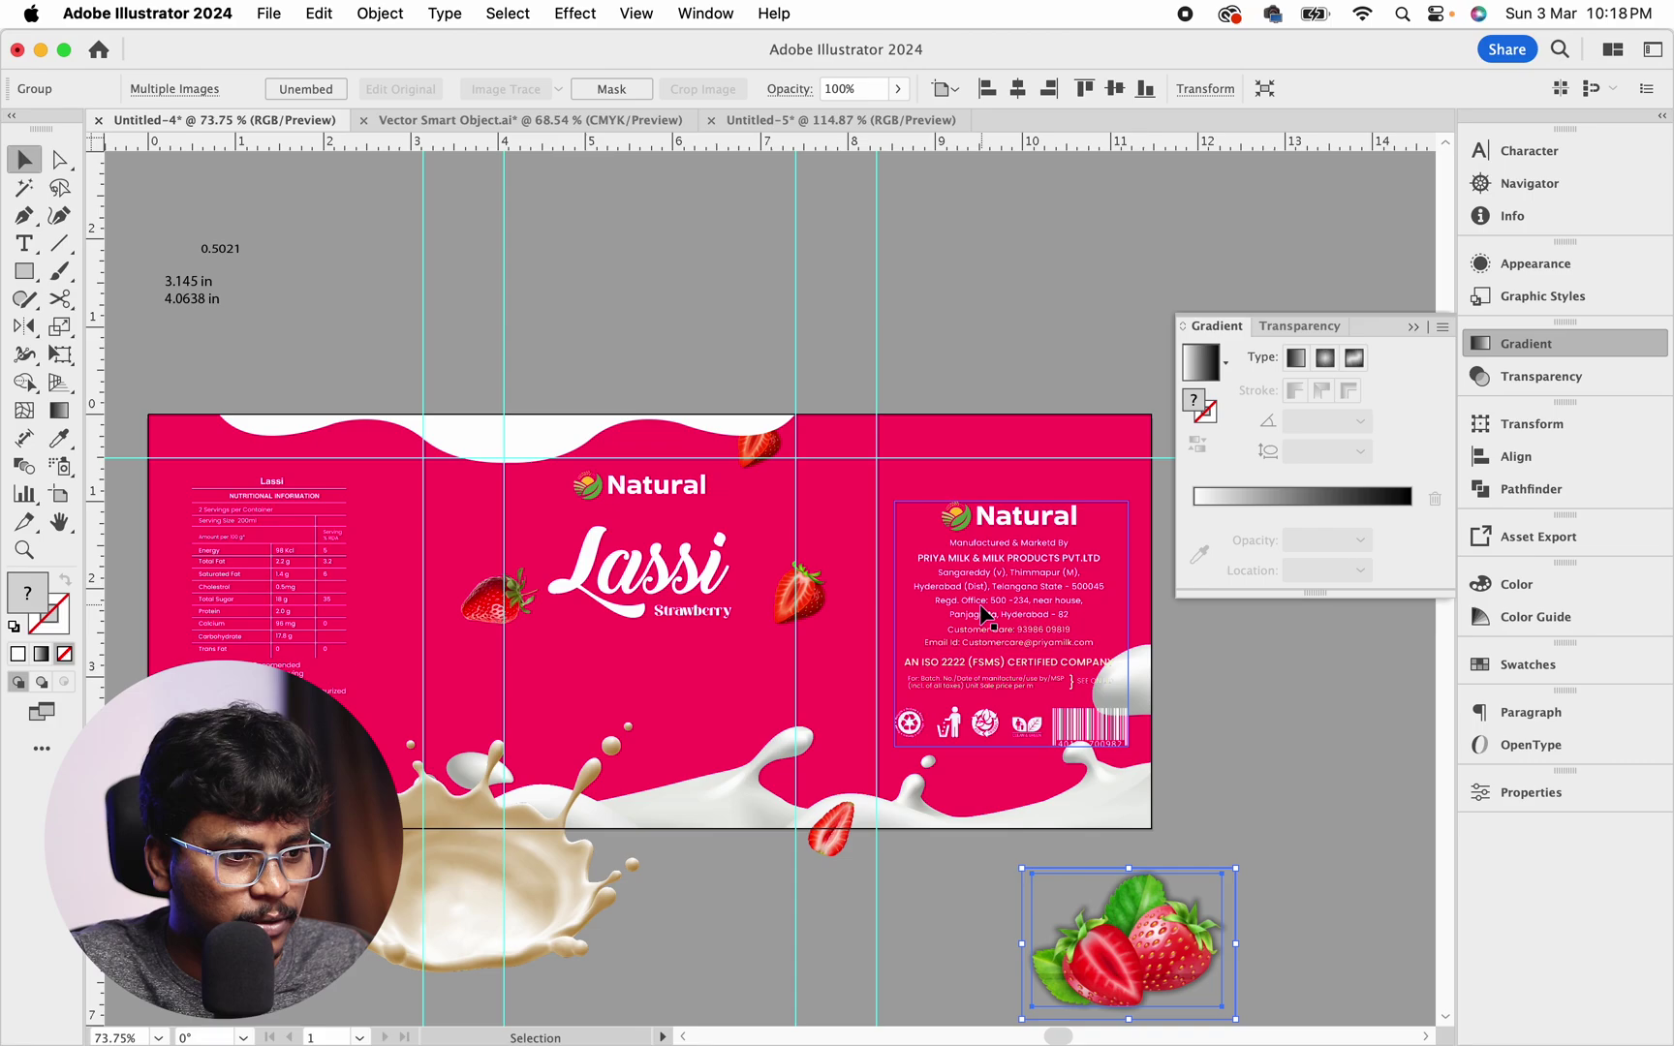
Paste the Natural company details block into Untitled-5, scale it down and position it in the artboard's right section
click(803, 121)
key(super+v)
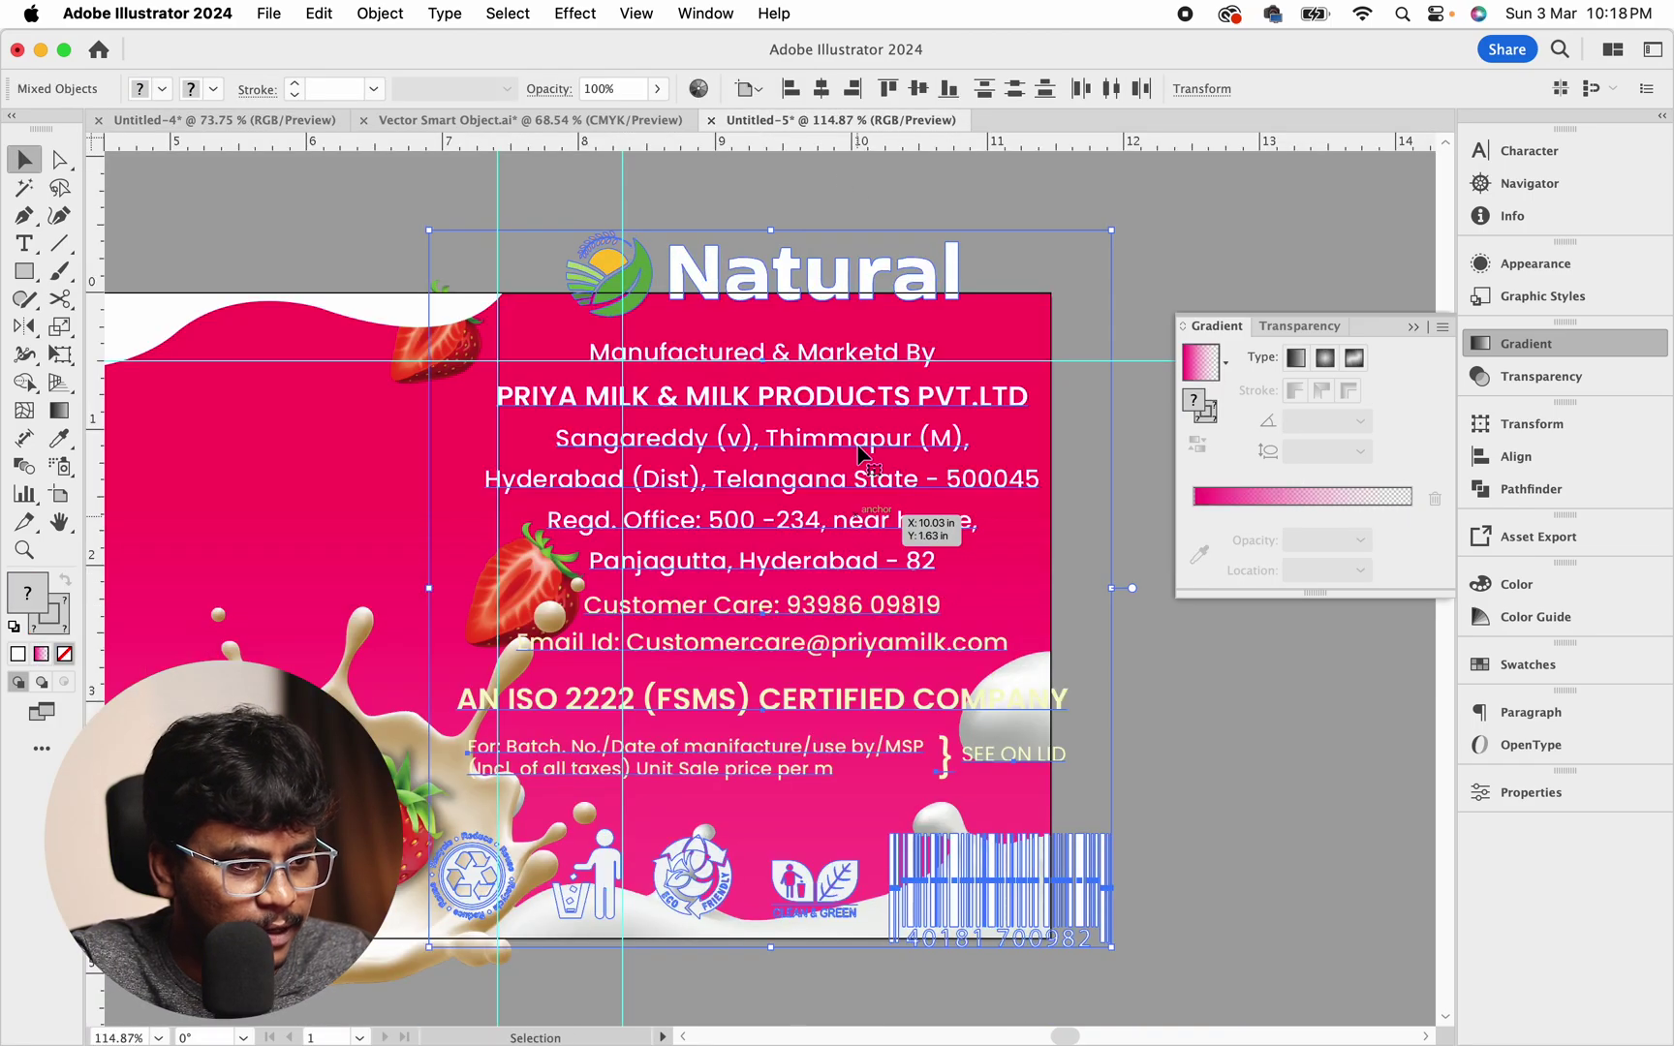
drag(775, 230, 770, 497)
drag(762, 524, 823, 464)
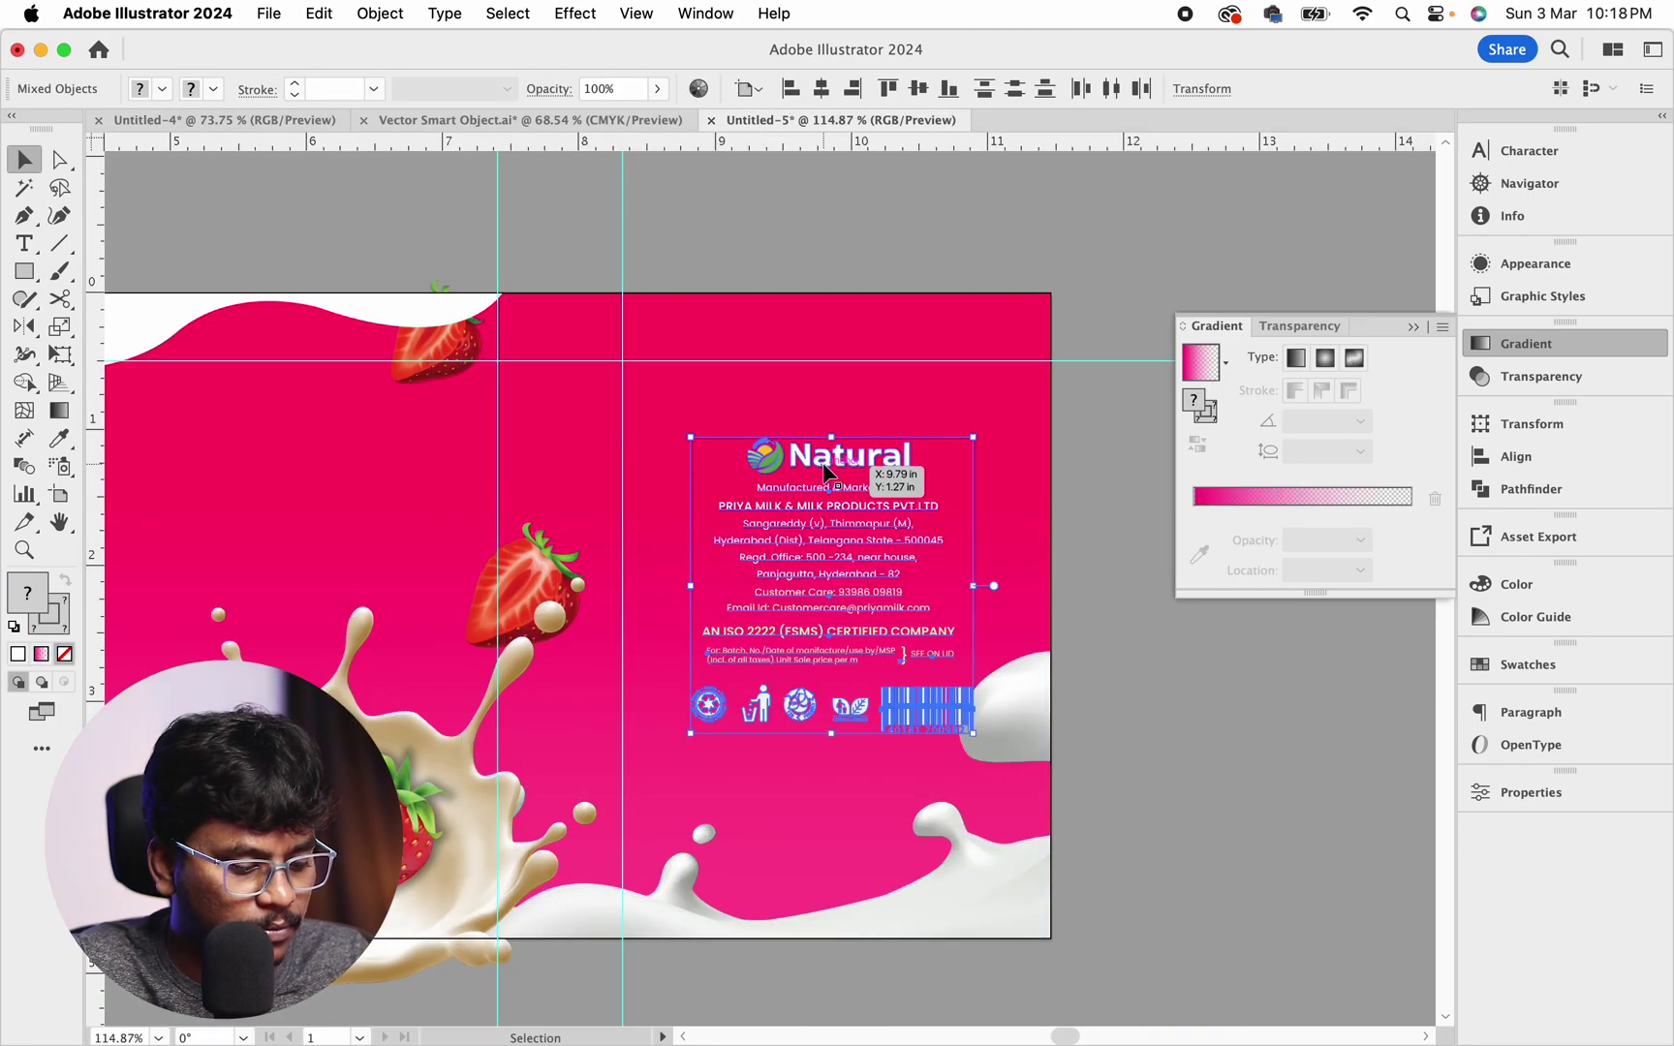
Finish placing the Natural company details block and recolour the whole nutritional information block white
drag(816, 537, 831, 438)
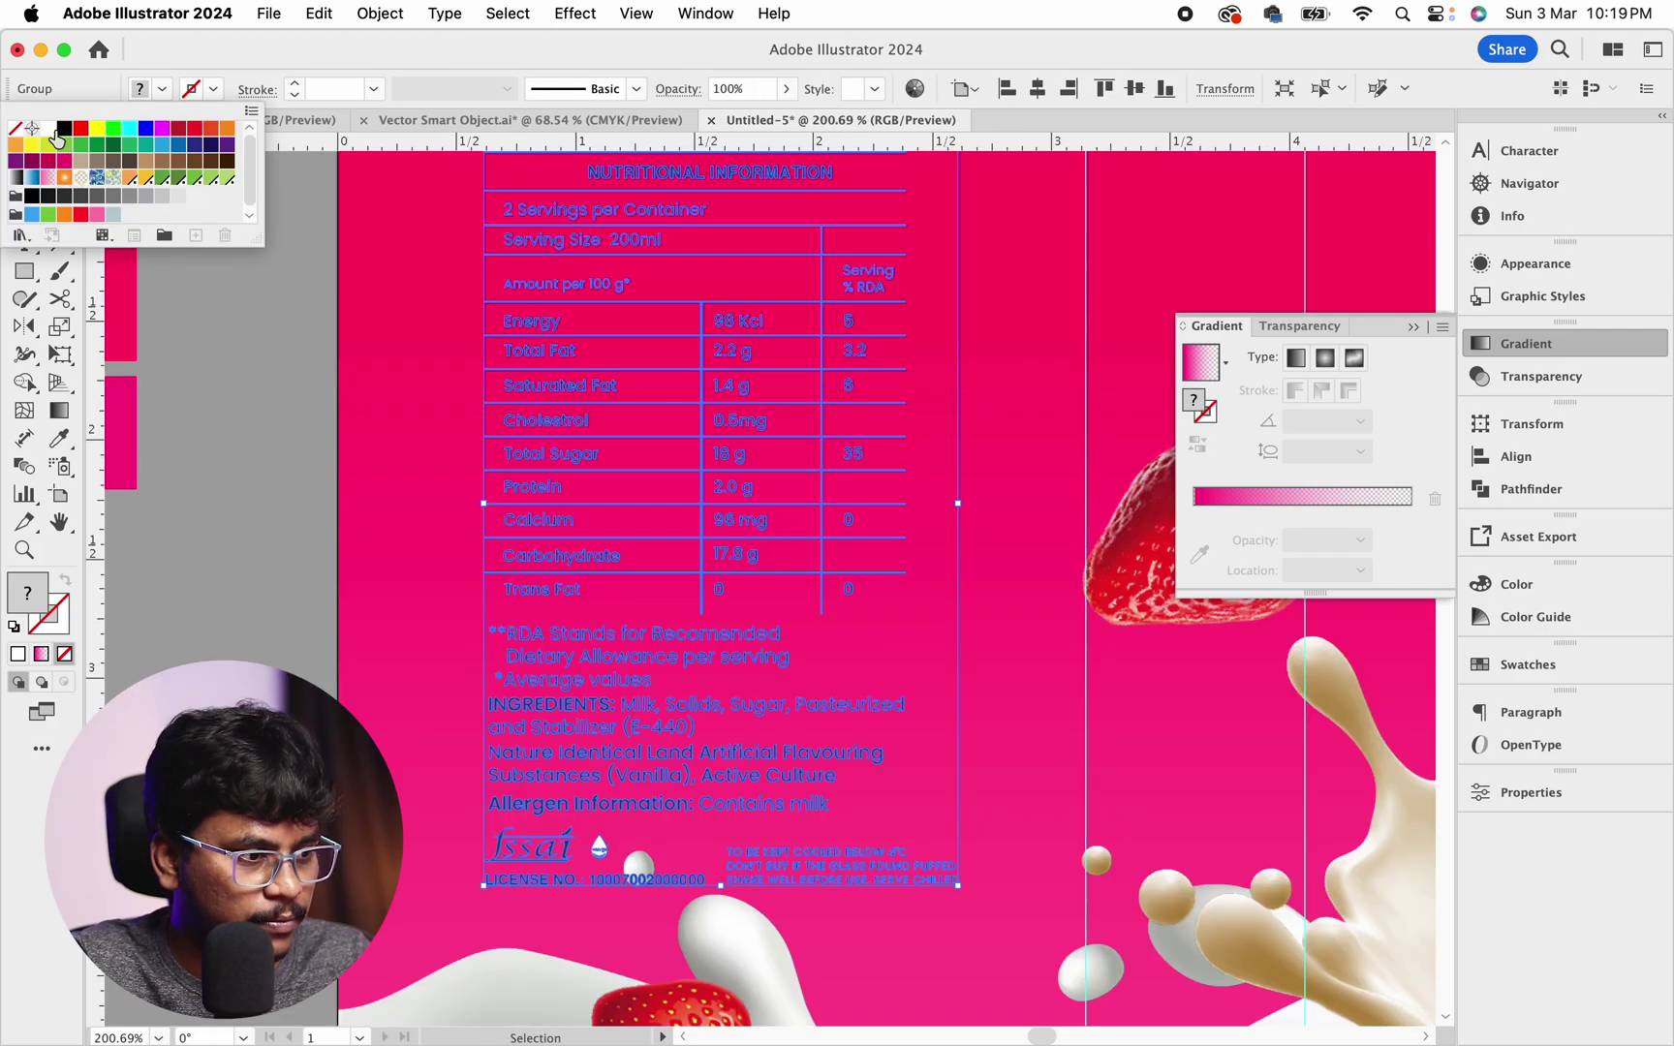
click(51, 131)
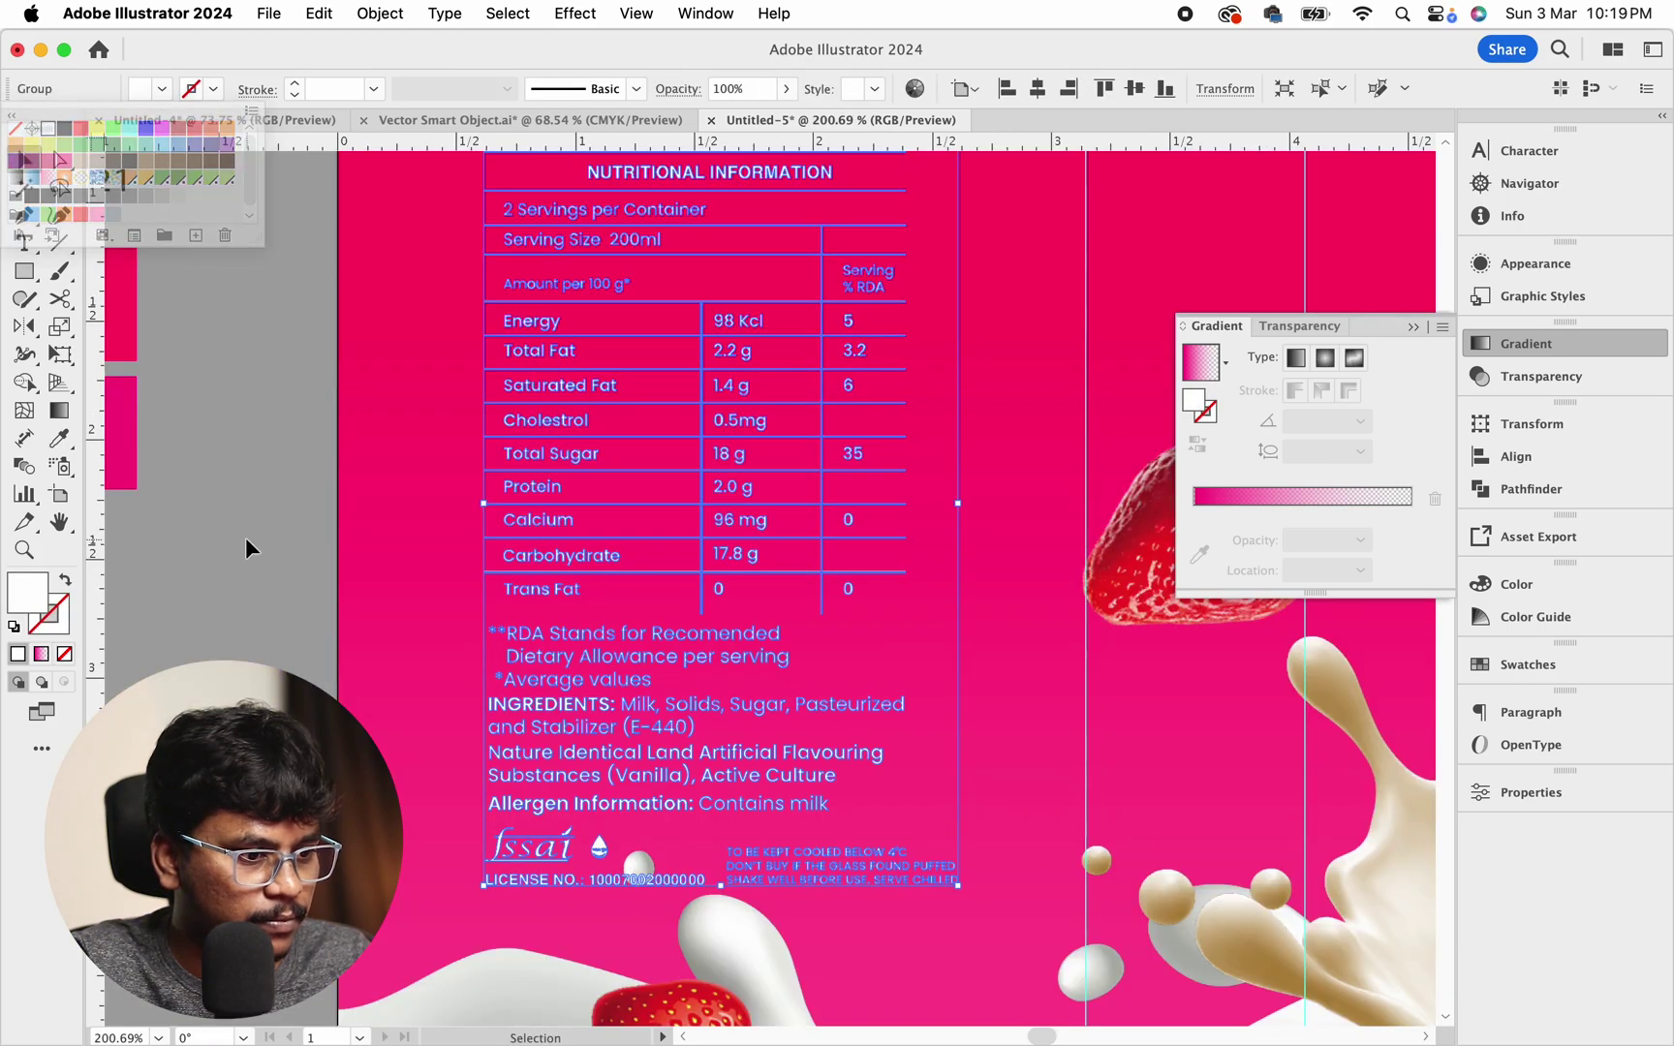
click(244, 537)
key(z)
alt+click(460, 596)
alt+click(377, 574)
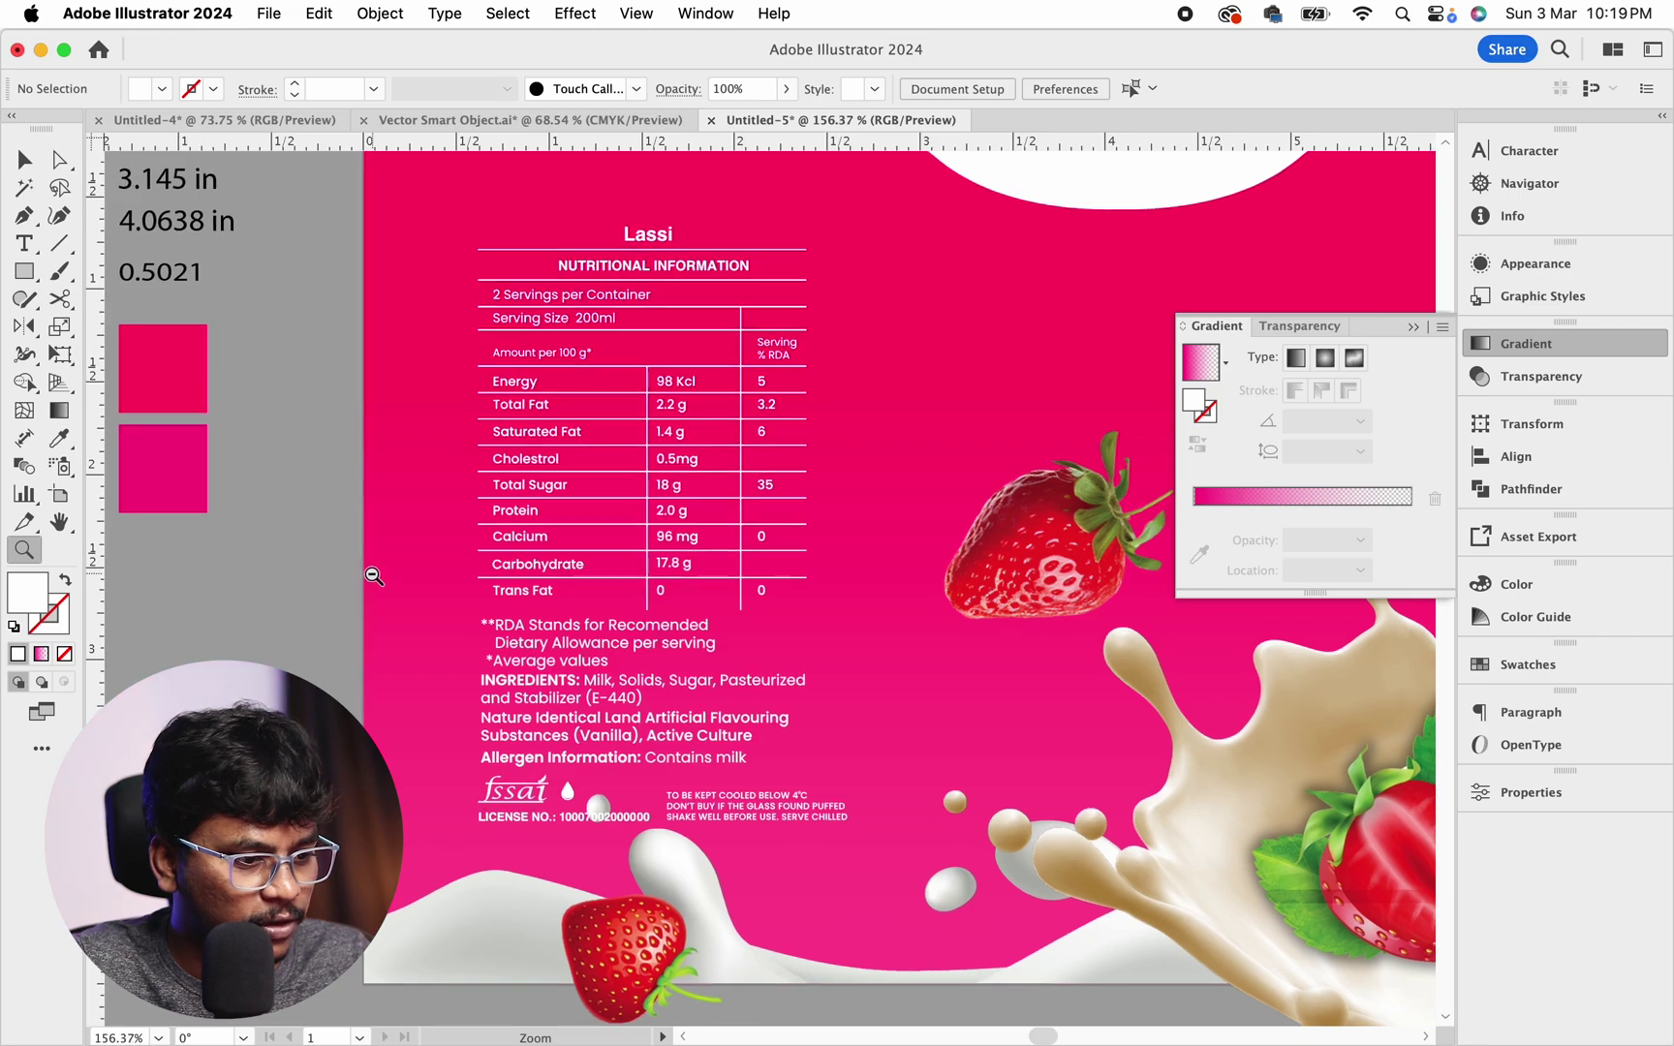
drag(514, 673, 465, 673)
drag(592, 599, 310, 591)
drag(670, 476, 717, 476)
key(v)
Bring a copy of the Lassi Strawberry title into Untitled-5 and place it above the milk splash in the middle section
click(581, 117)
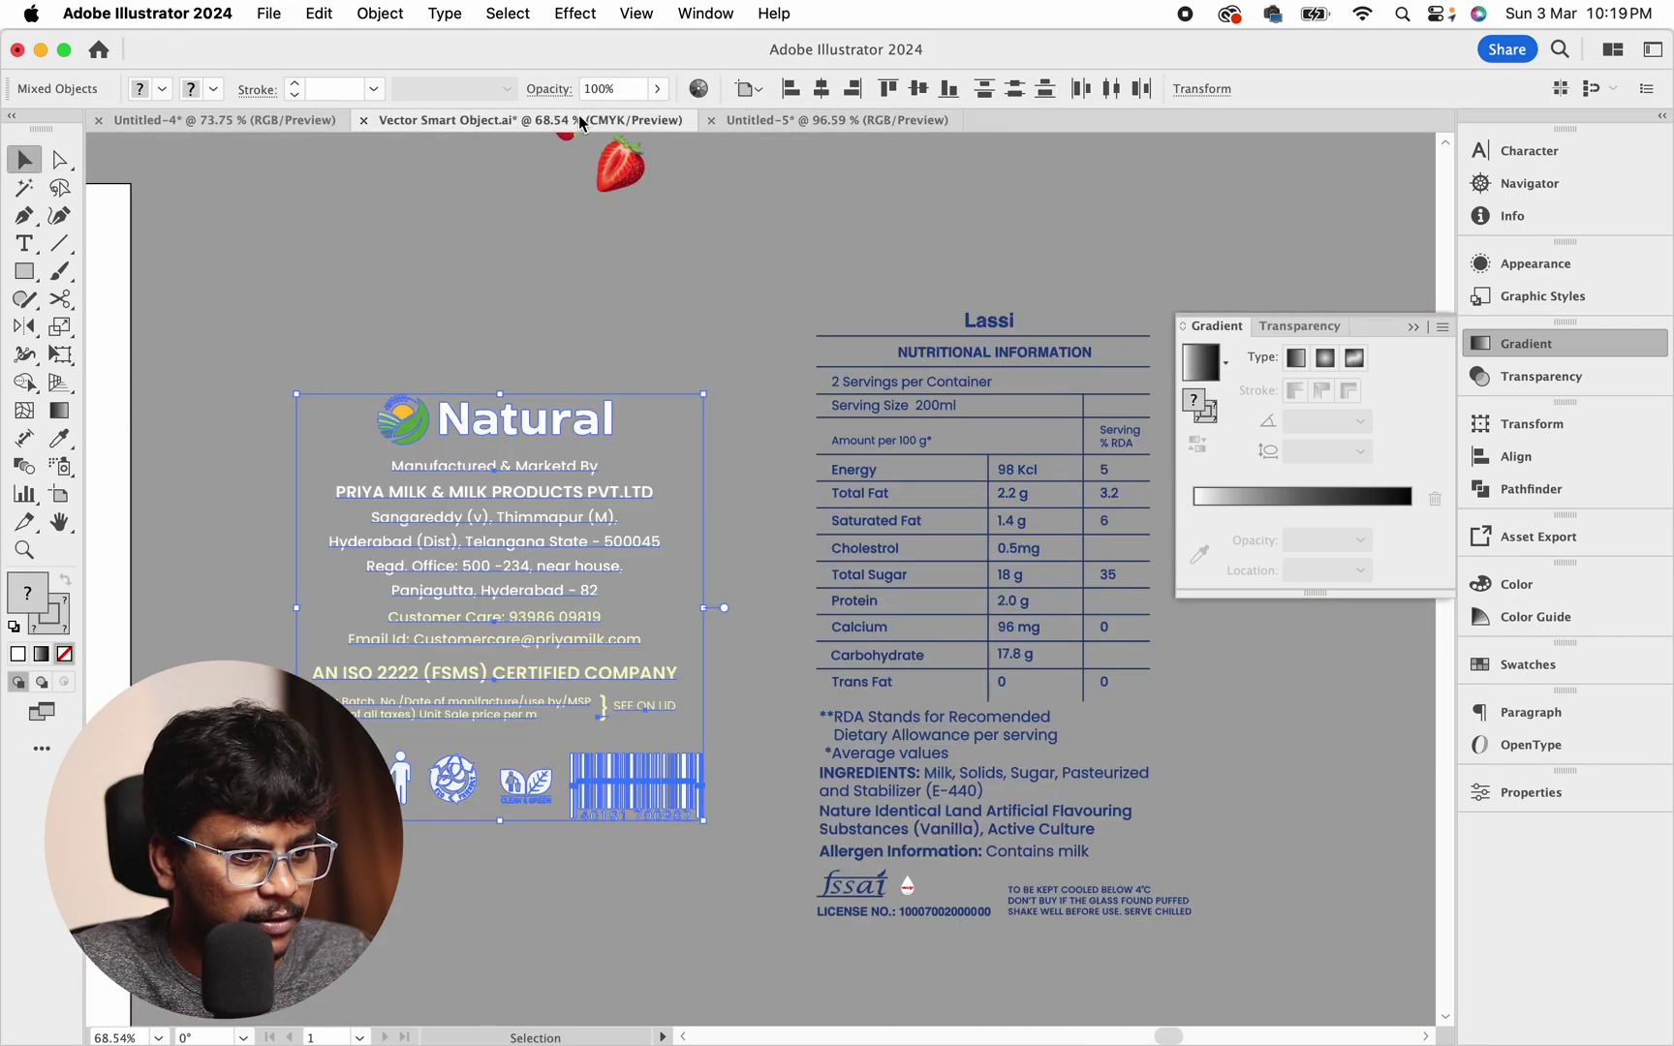
key(z)
drag(504, 332, 711, 506)
drag(711, 505, 651, 456)
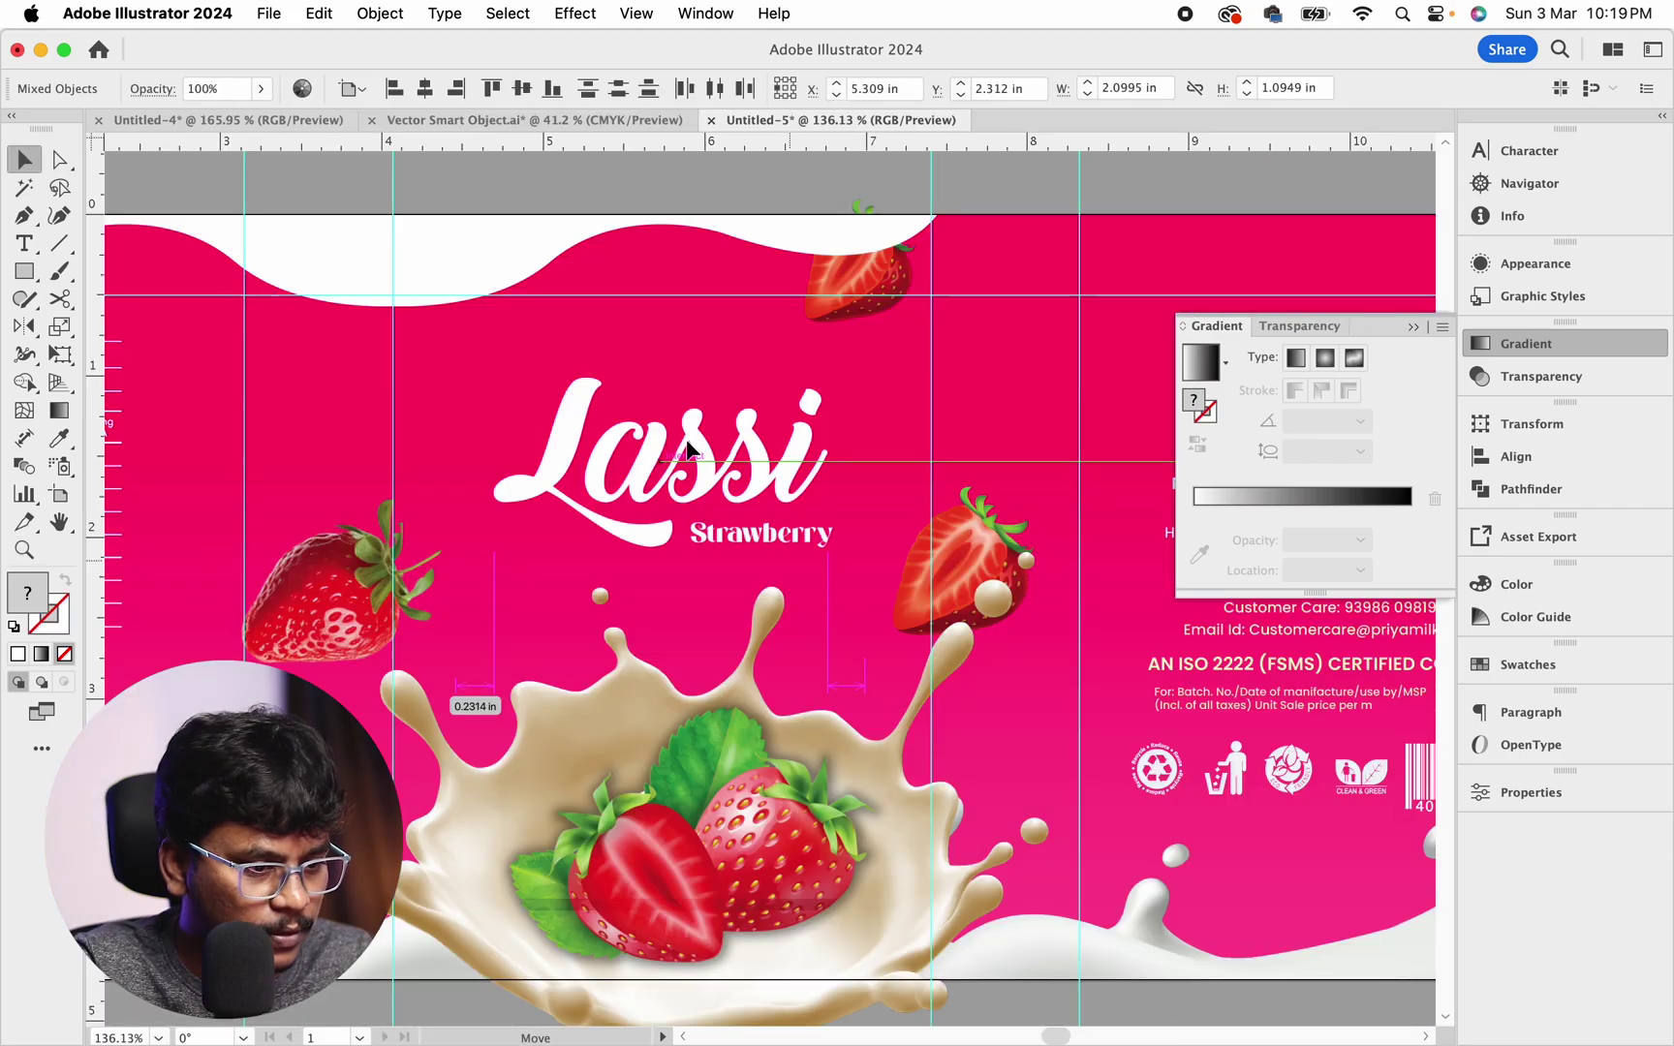
drag(662, 382, 818, 544)
key(z)
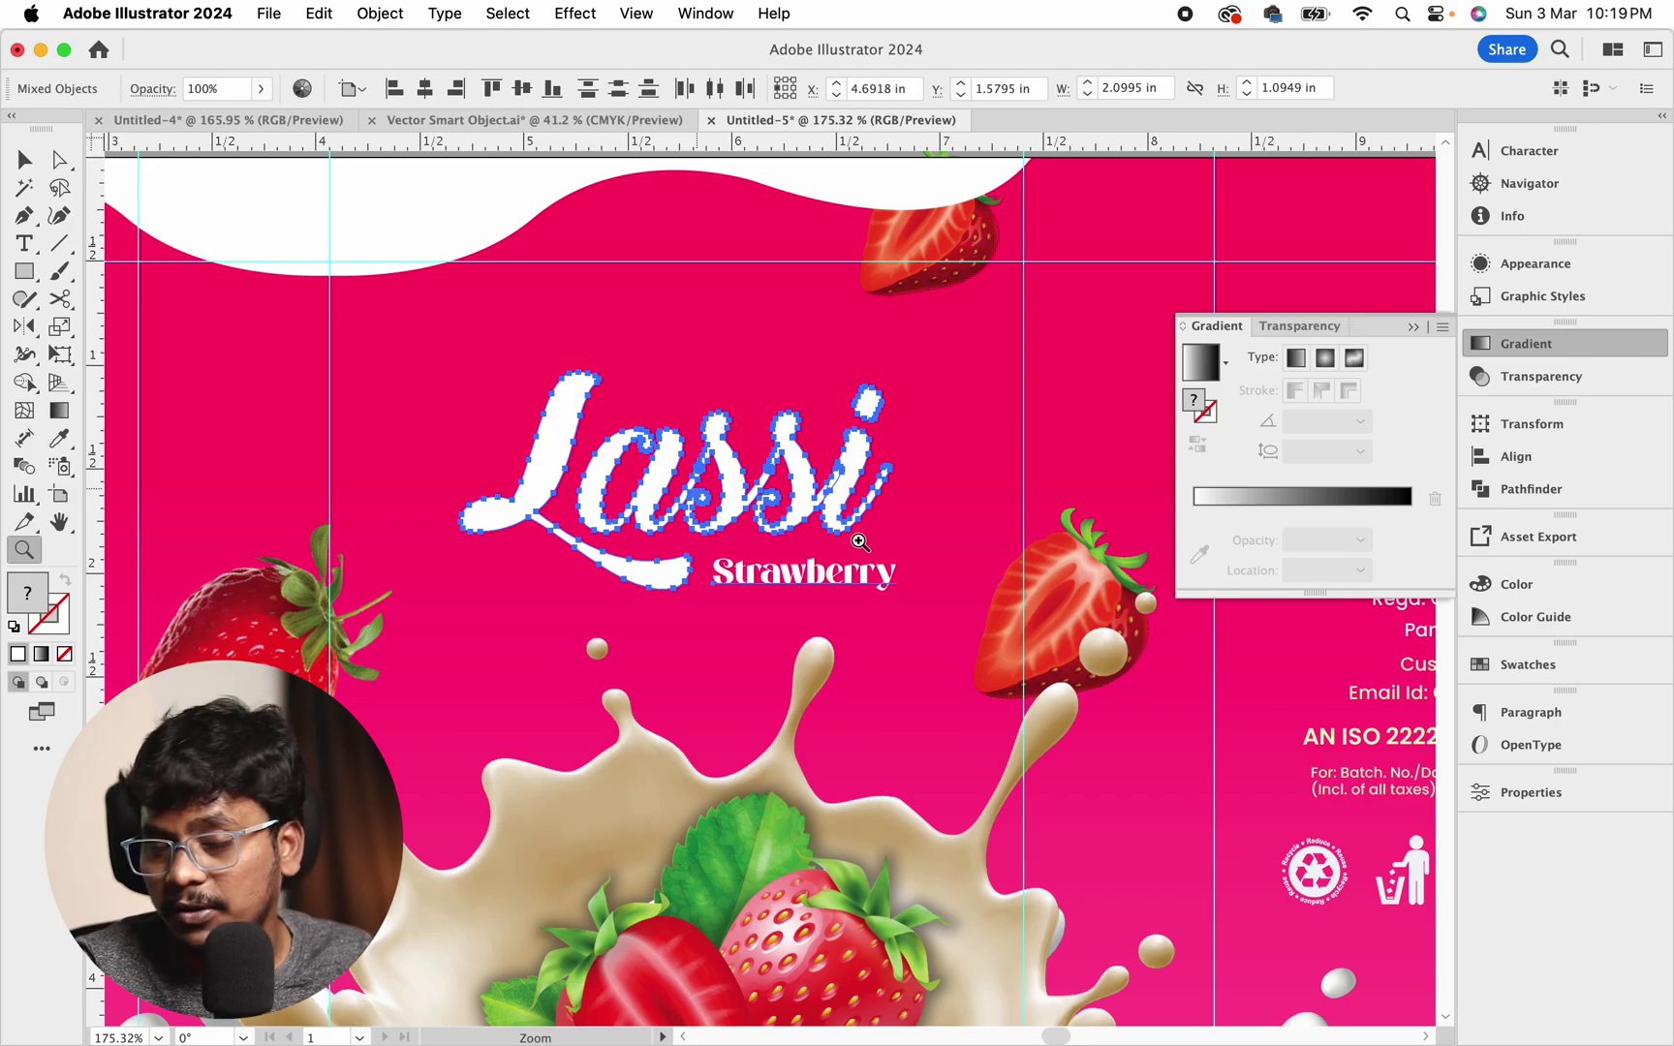
key(v)
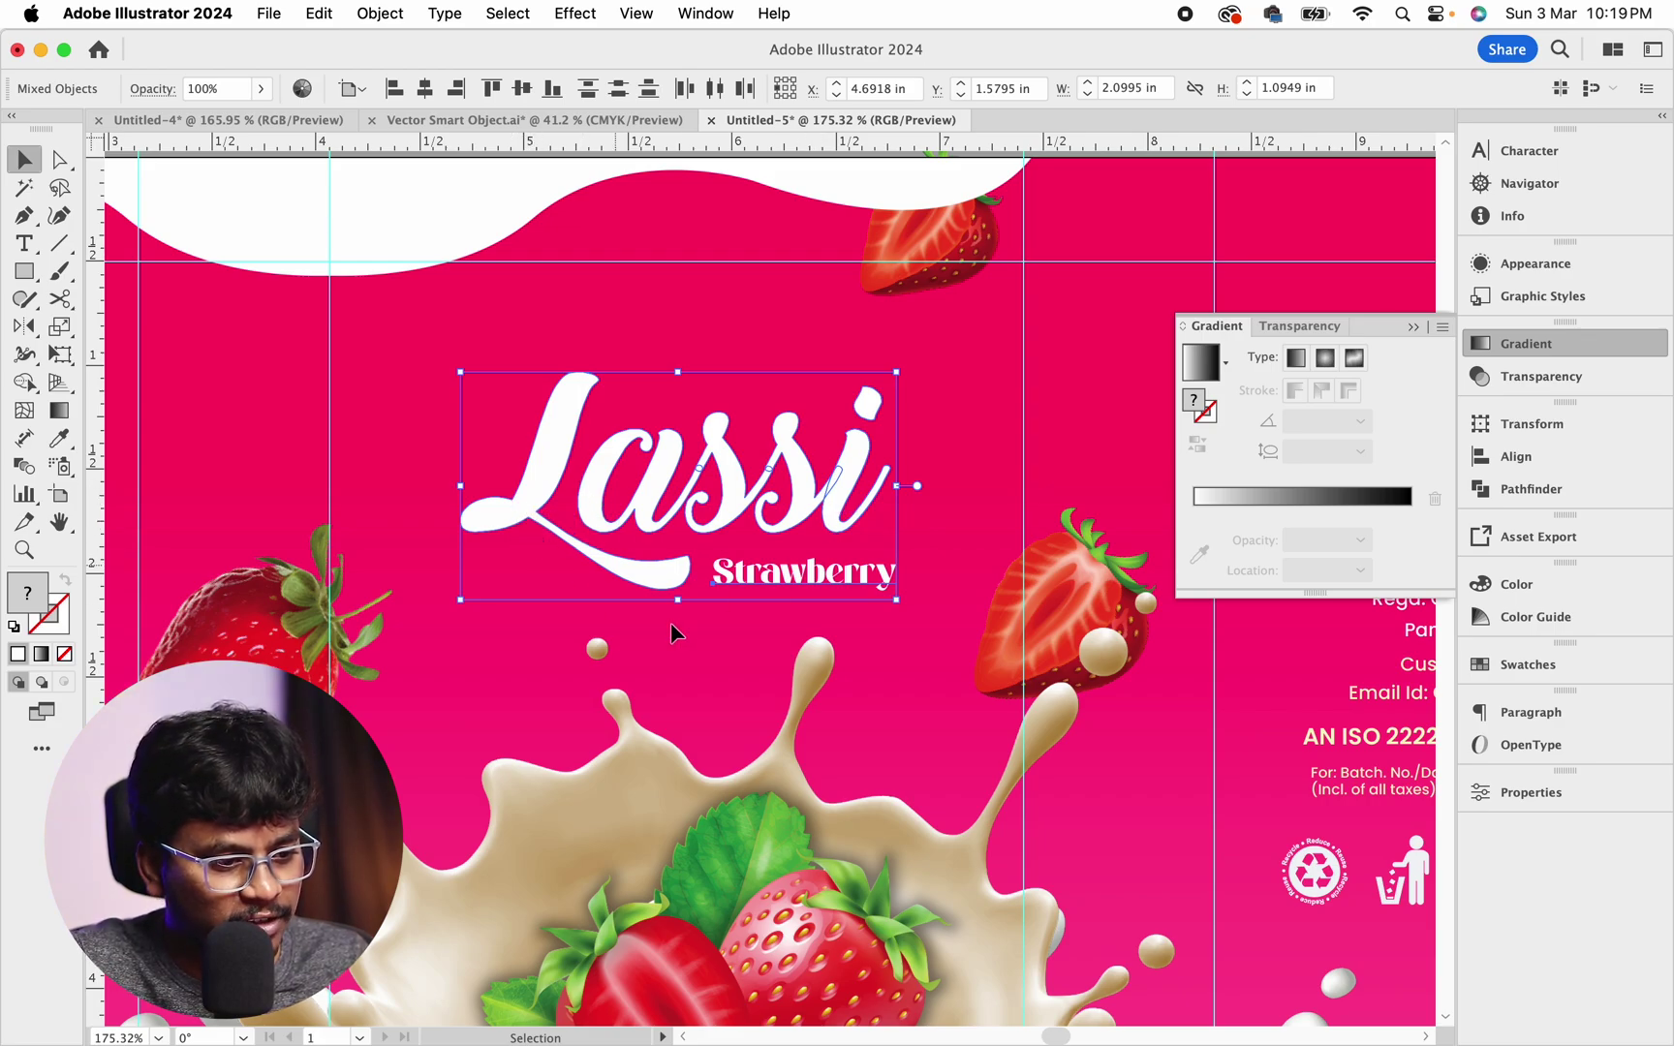
Scale the Lassi Strawberry title down to about 1.86 in wide and nudge it into the centre above the splash
key(z)
drag(760, 492, 842, 481)
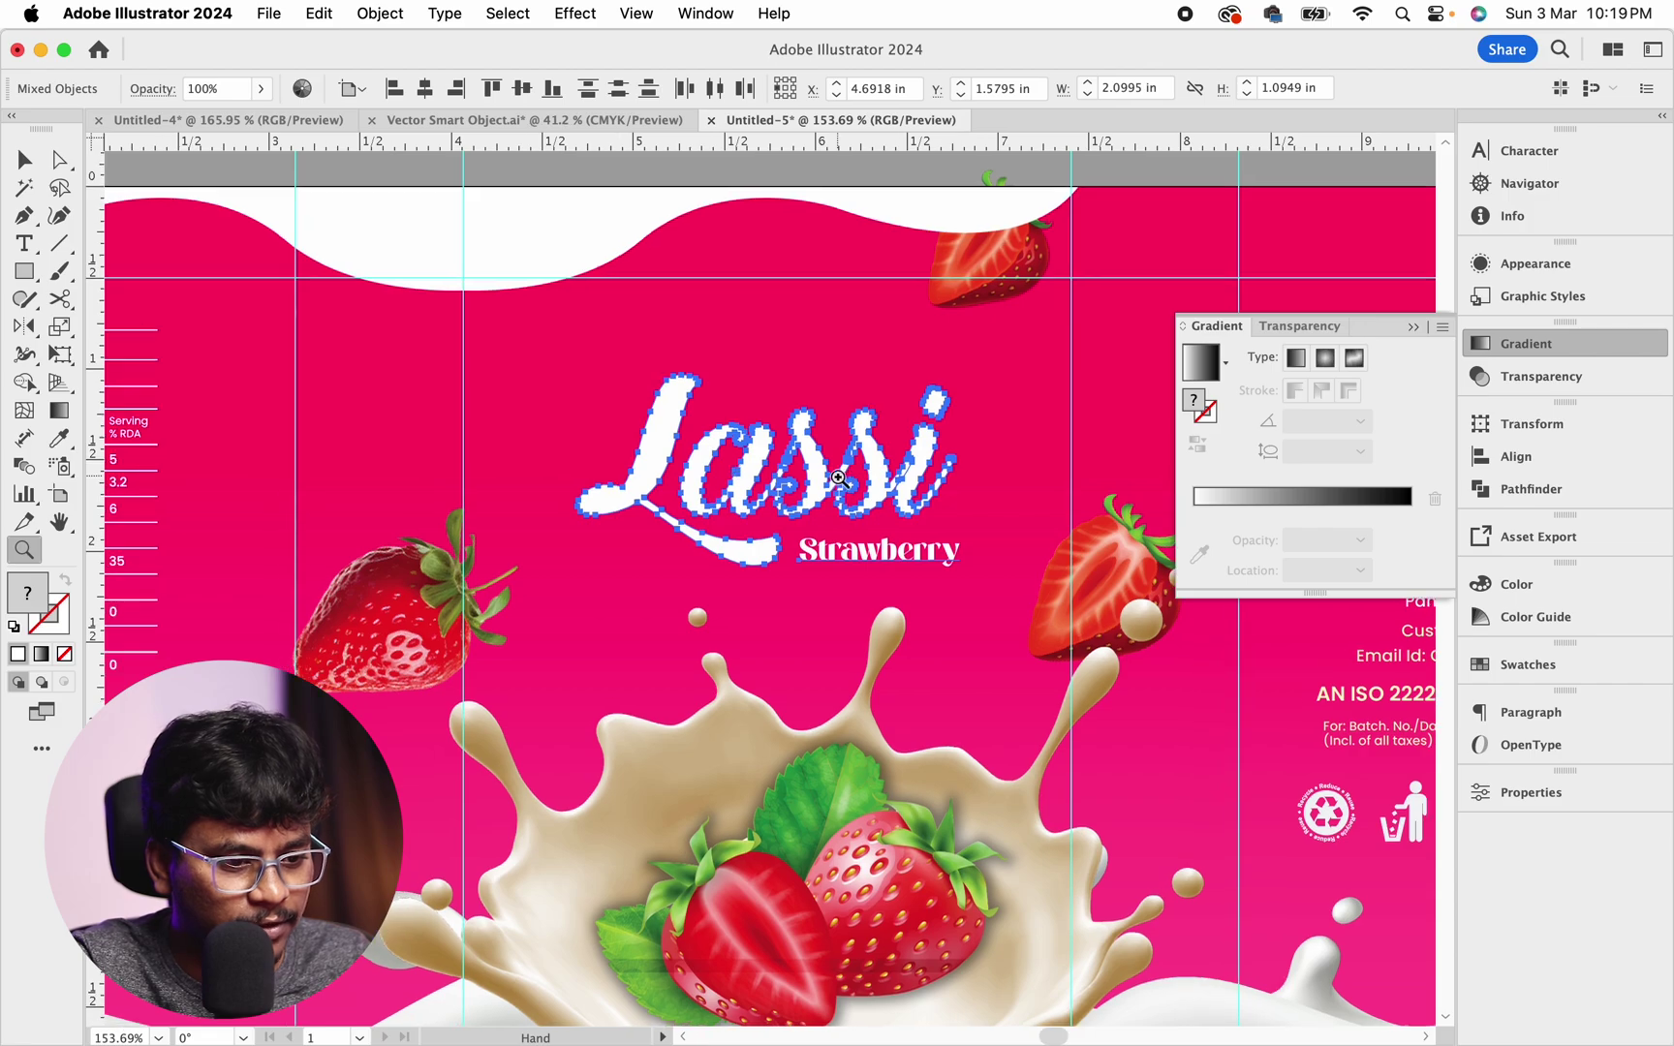
key(v)
key(shift+Left)
key(shift+Left)
key(shift+Right)
key(shift+Right)
key(Up)
key(Up)
key(Up)
key(Up)
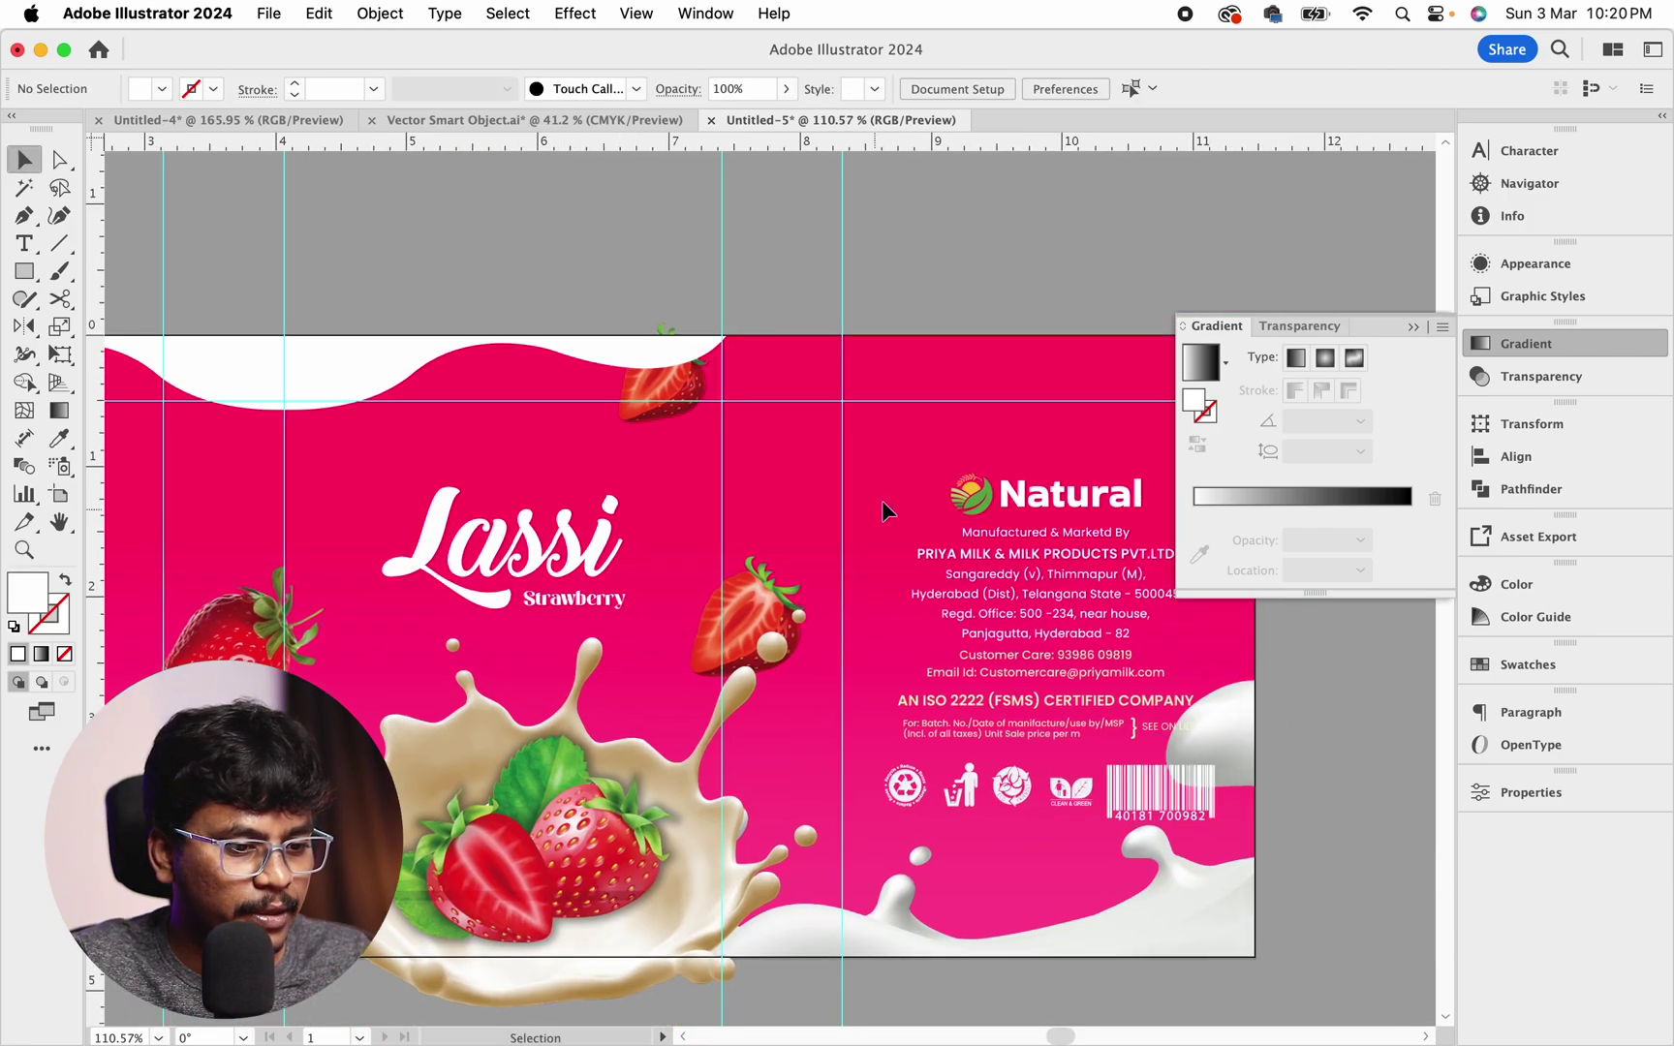
Copy only the Natural logo from the company details block and place the copy centred above the Lassi title
double_click(1033, 492)
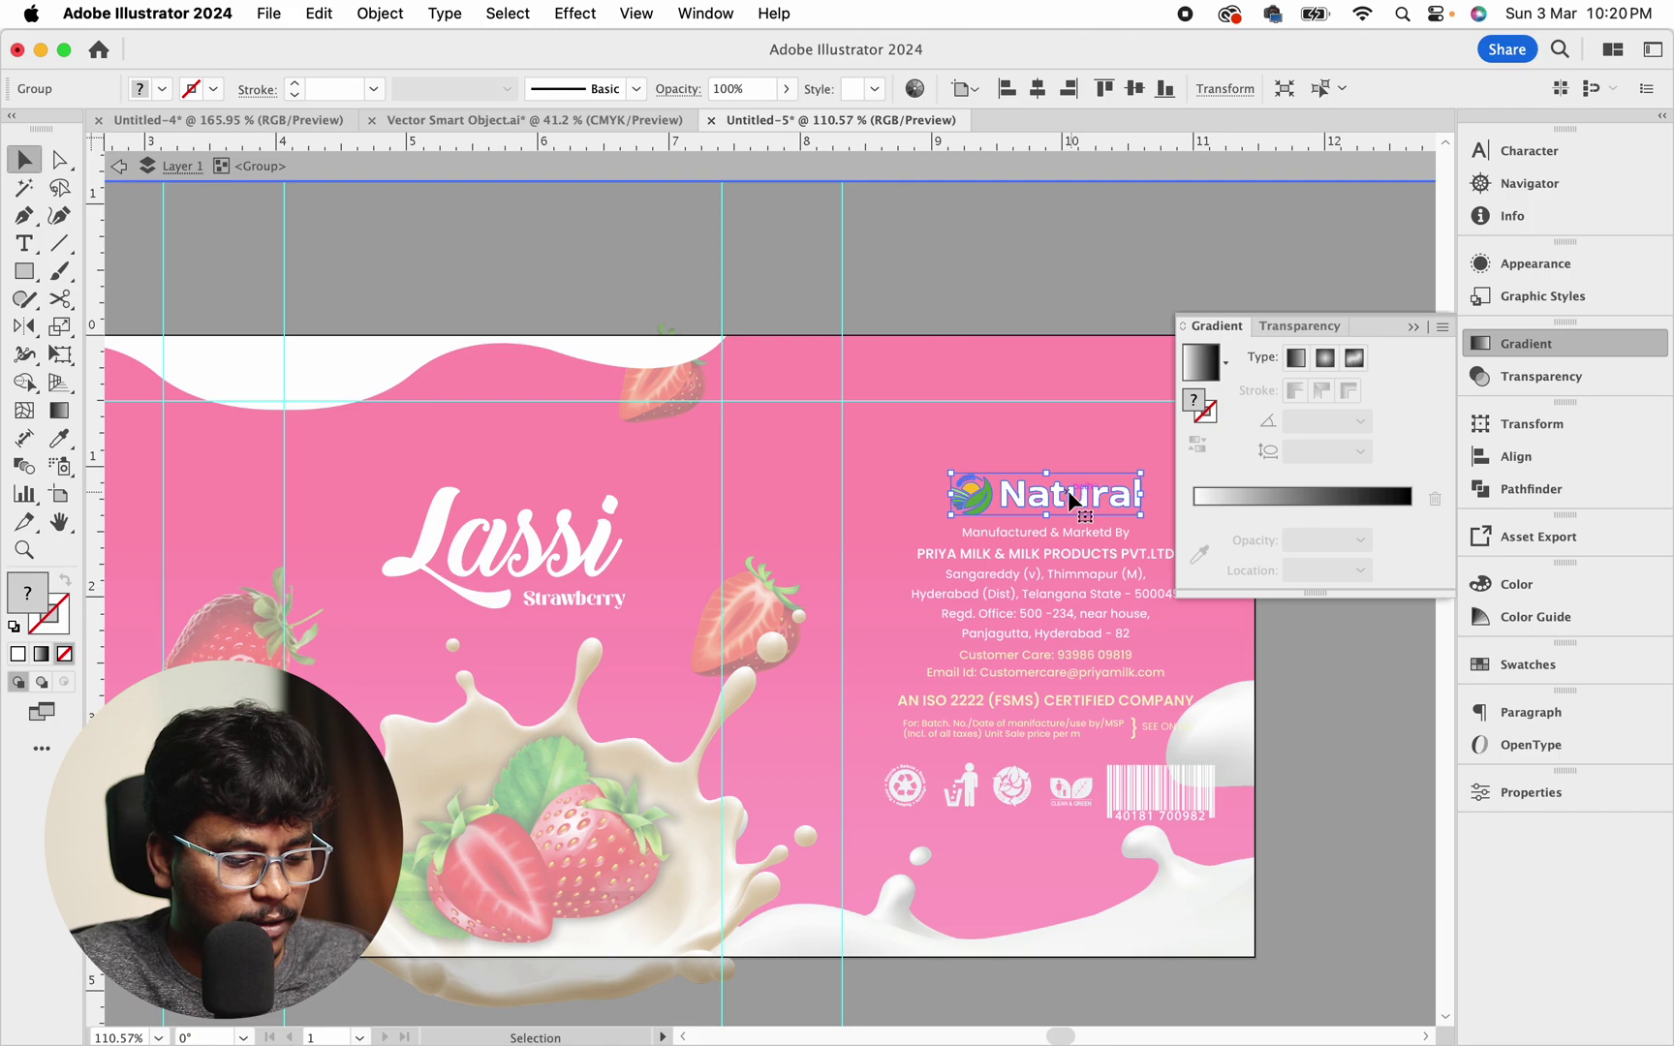
double_click(942, 286)
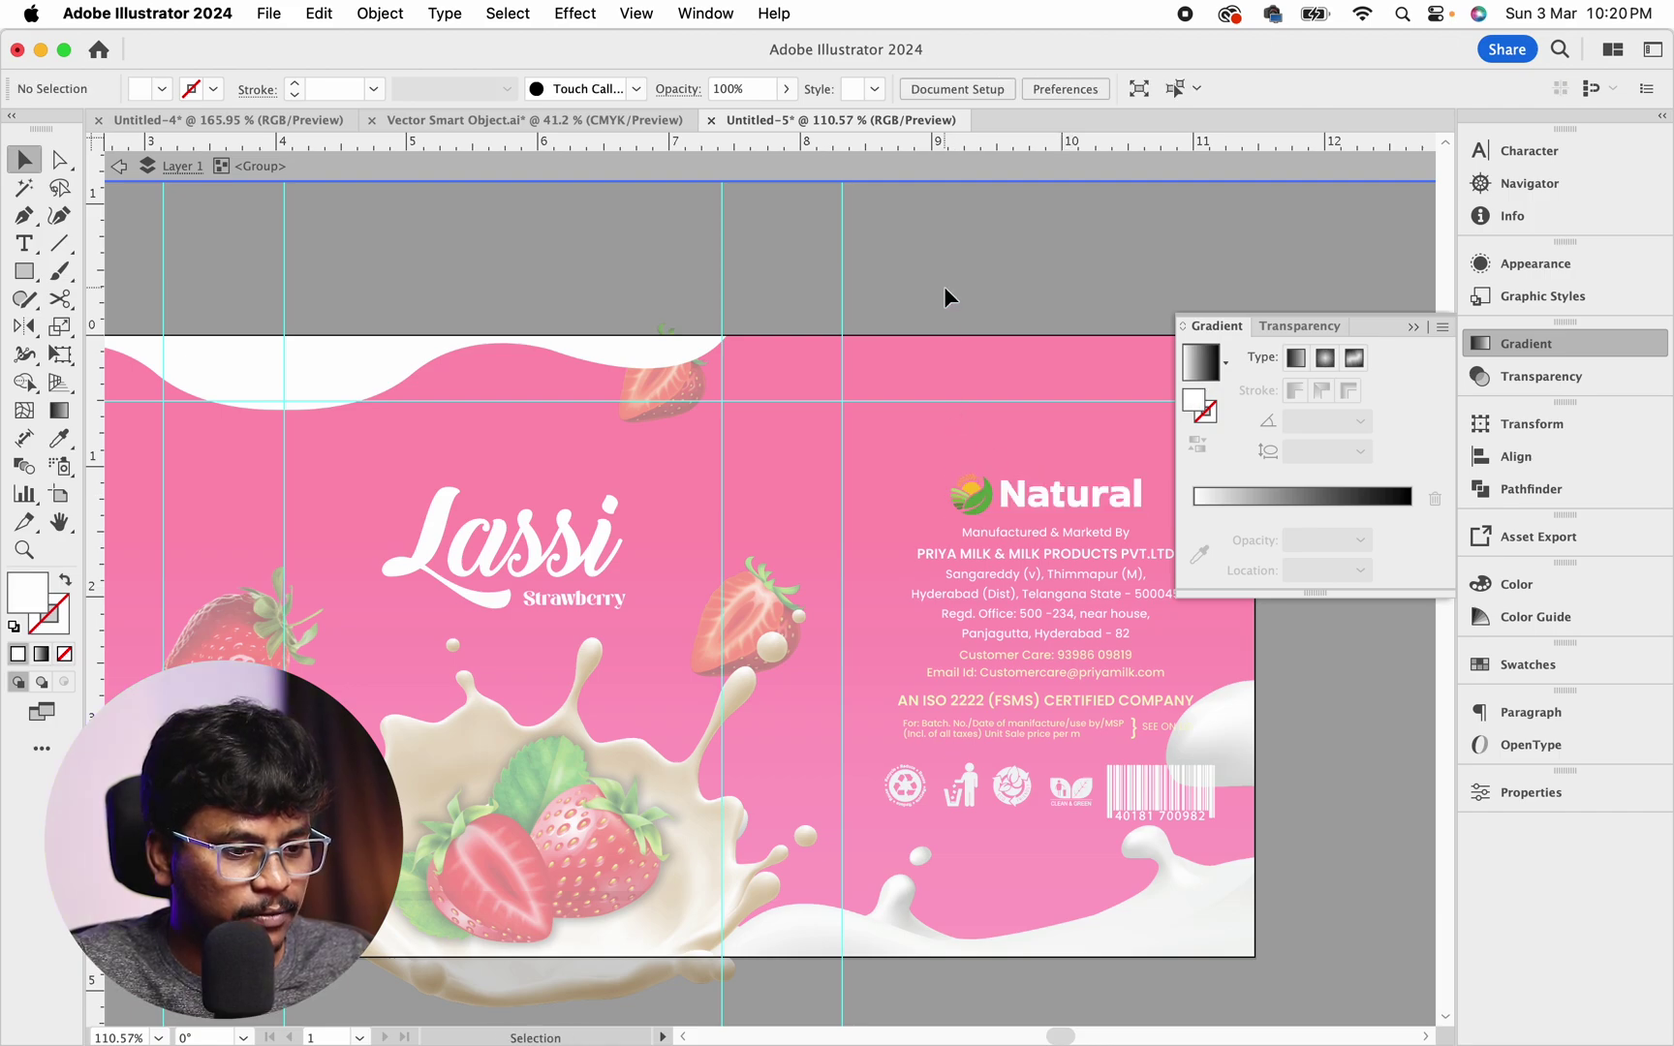
drag(664, 436, 759, 444)
key(super+v)
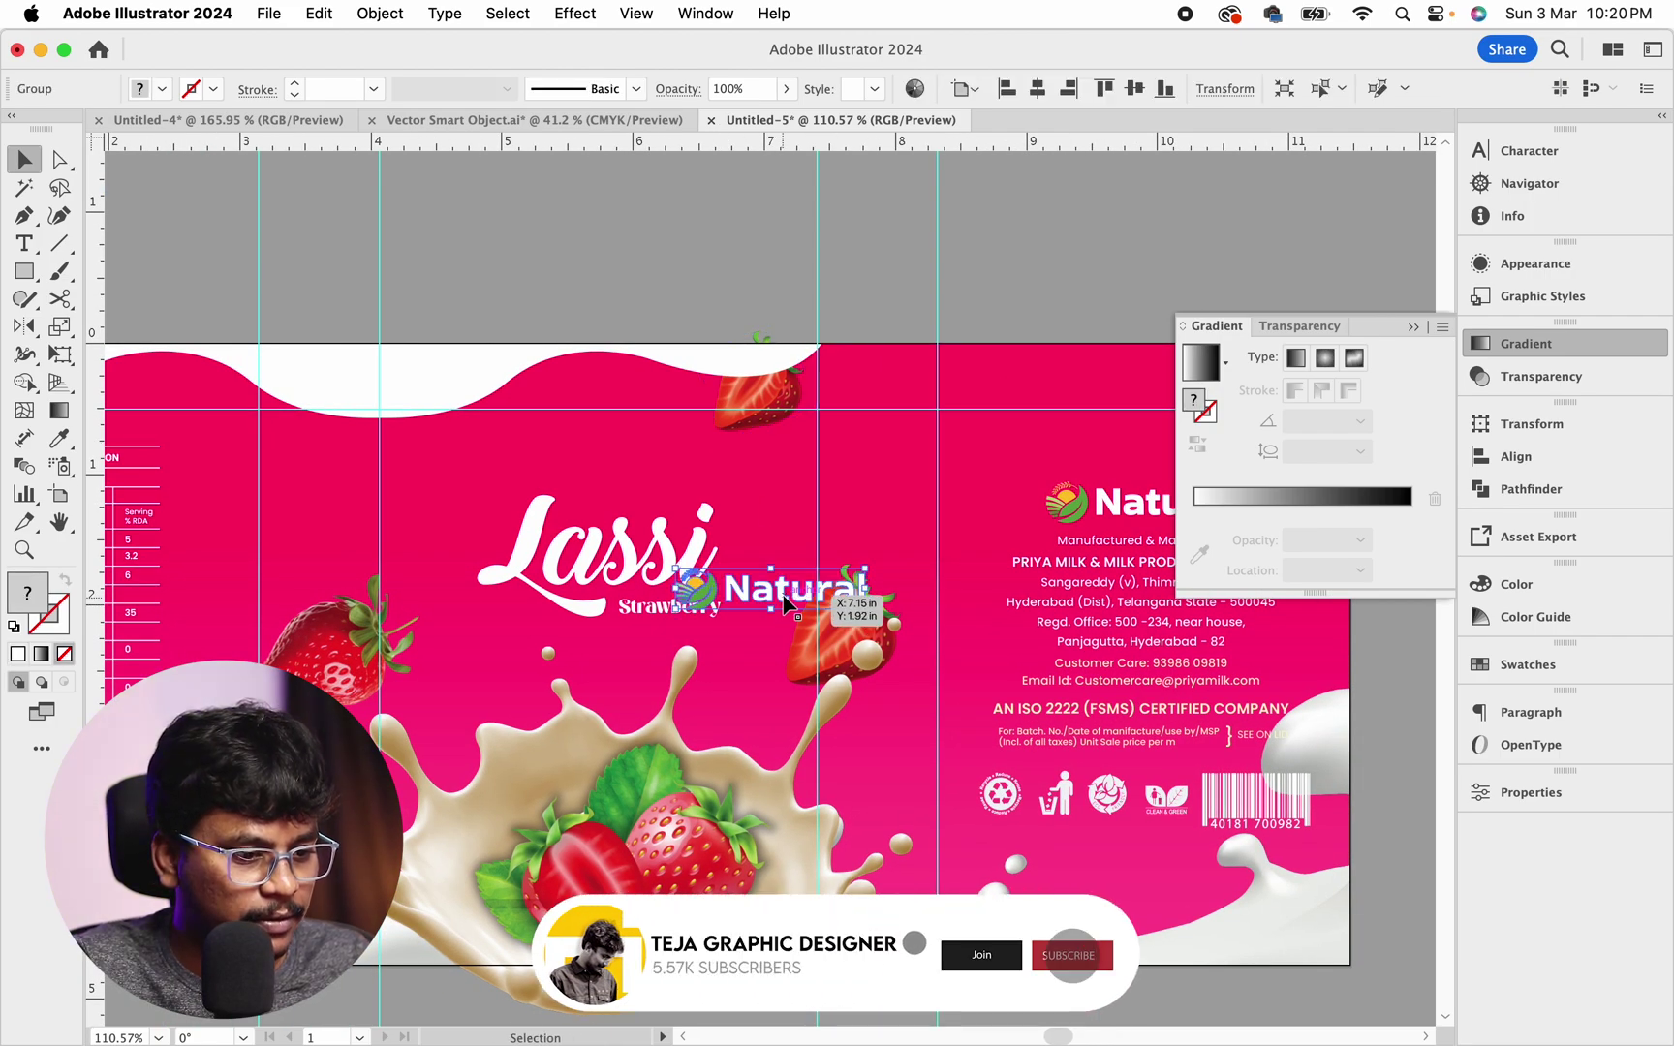
drag(841, 607, 639, 463)
click(994, 170)
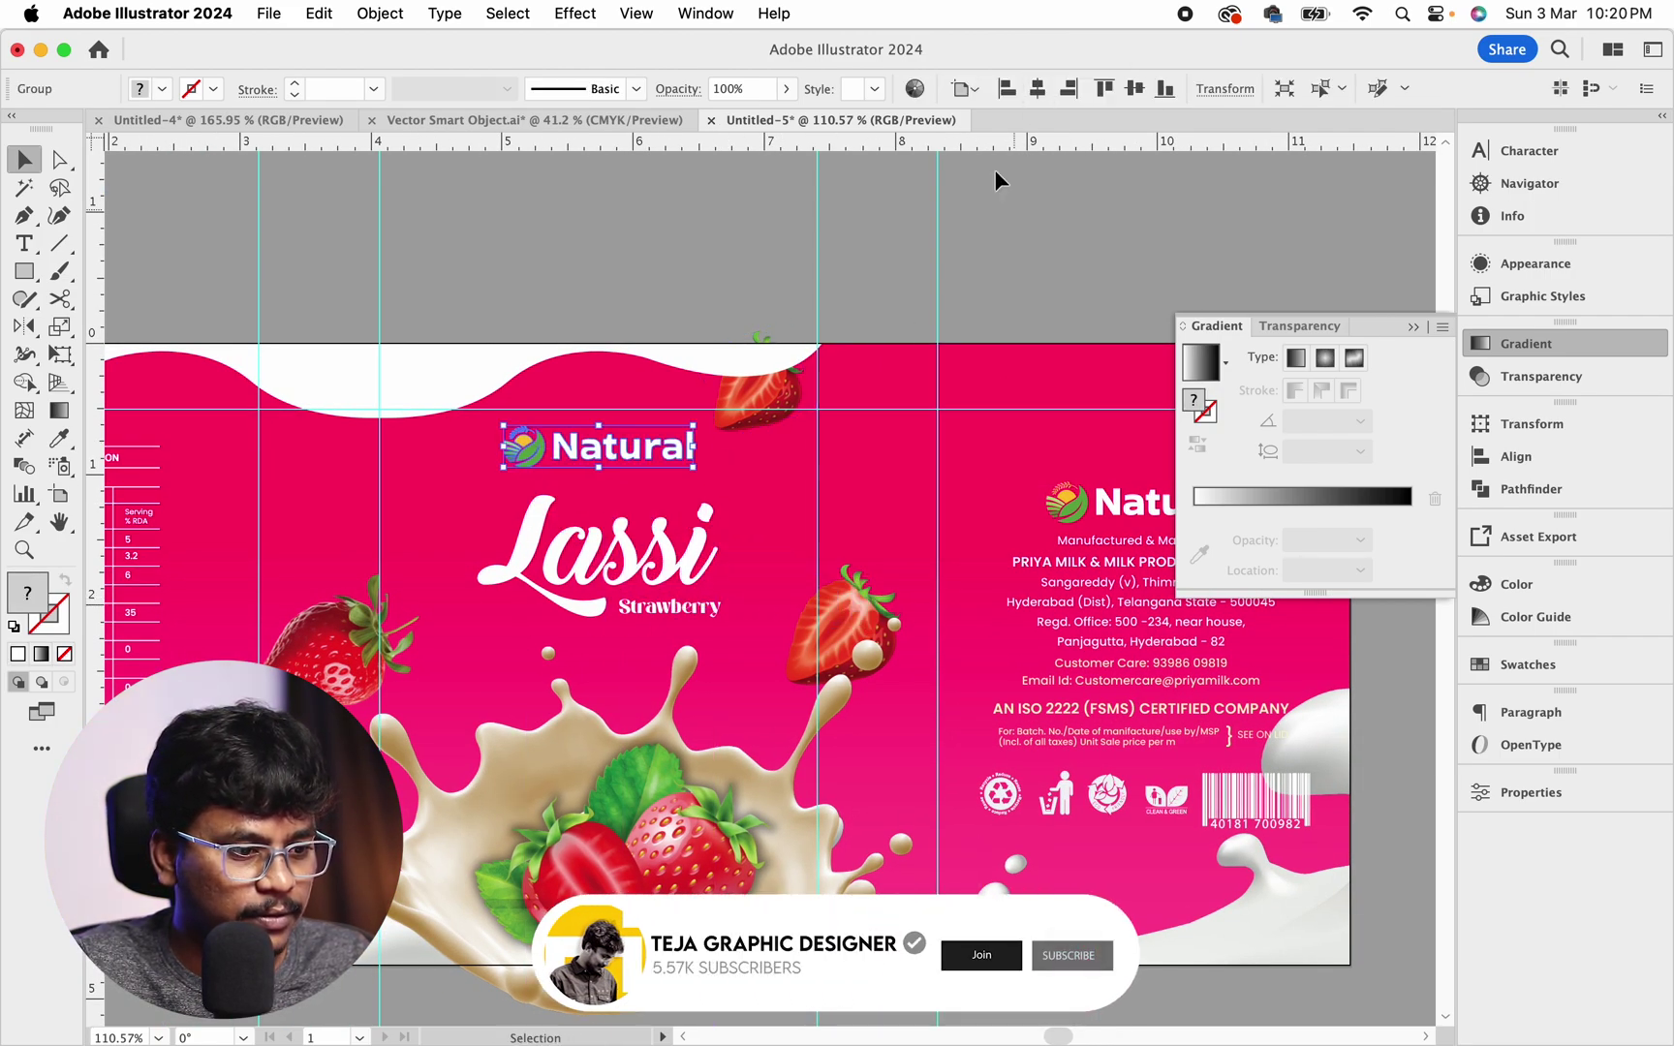
scroll(727, 443, left, 3)
scroll(728, 443, down, 2)
click(717, 411)
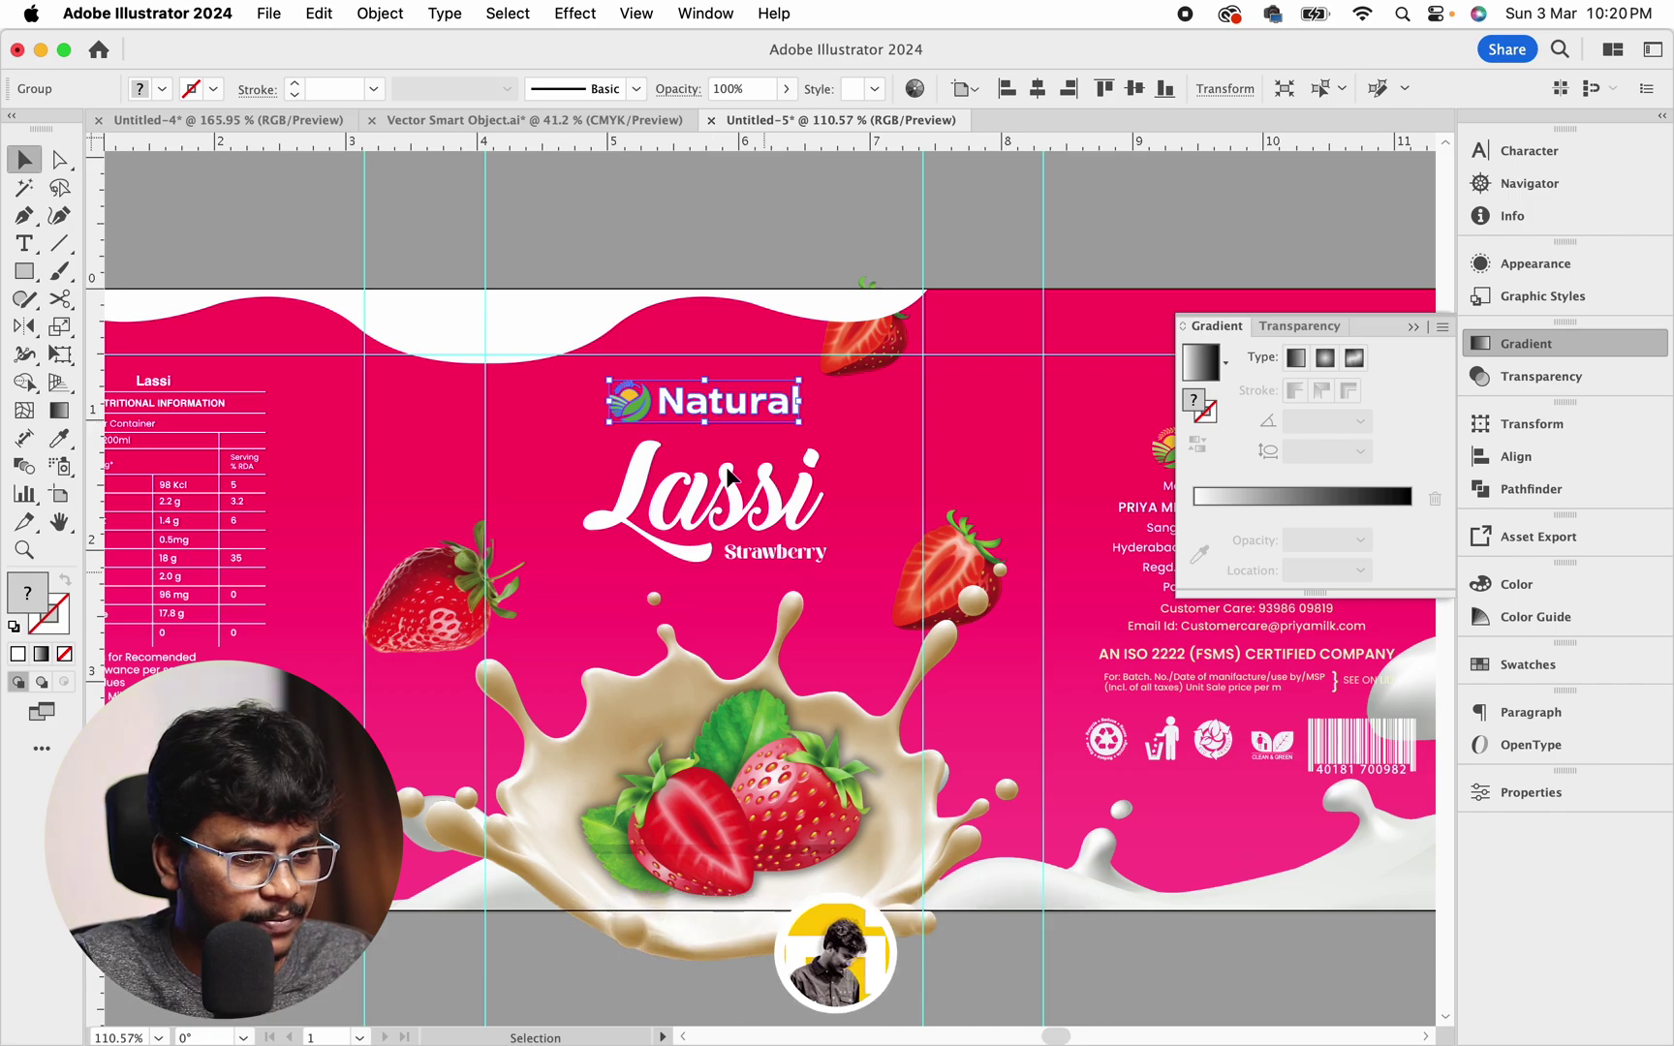
click(747, 512)
click(743, 209)
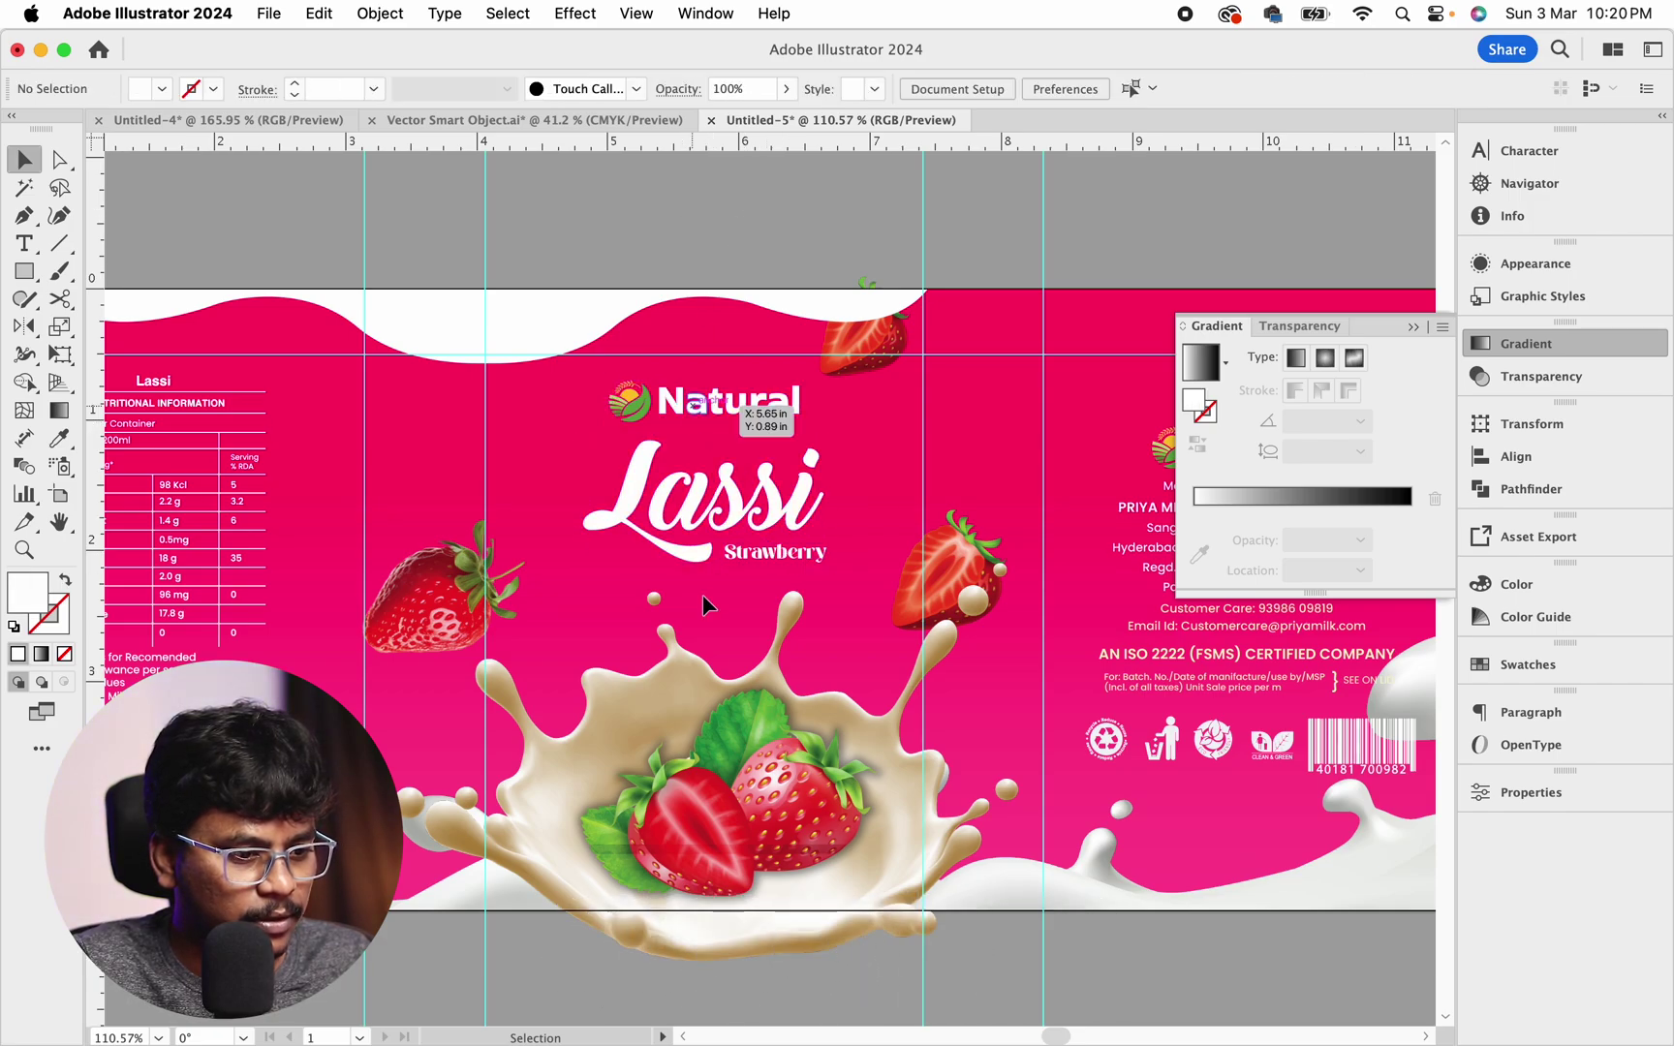
Nudge the Lassi lettering and the Strawberry text down together to open a gap beneath the Natural logo
click(793, 553)
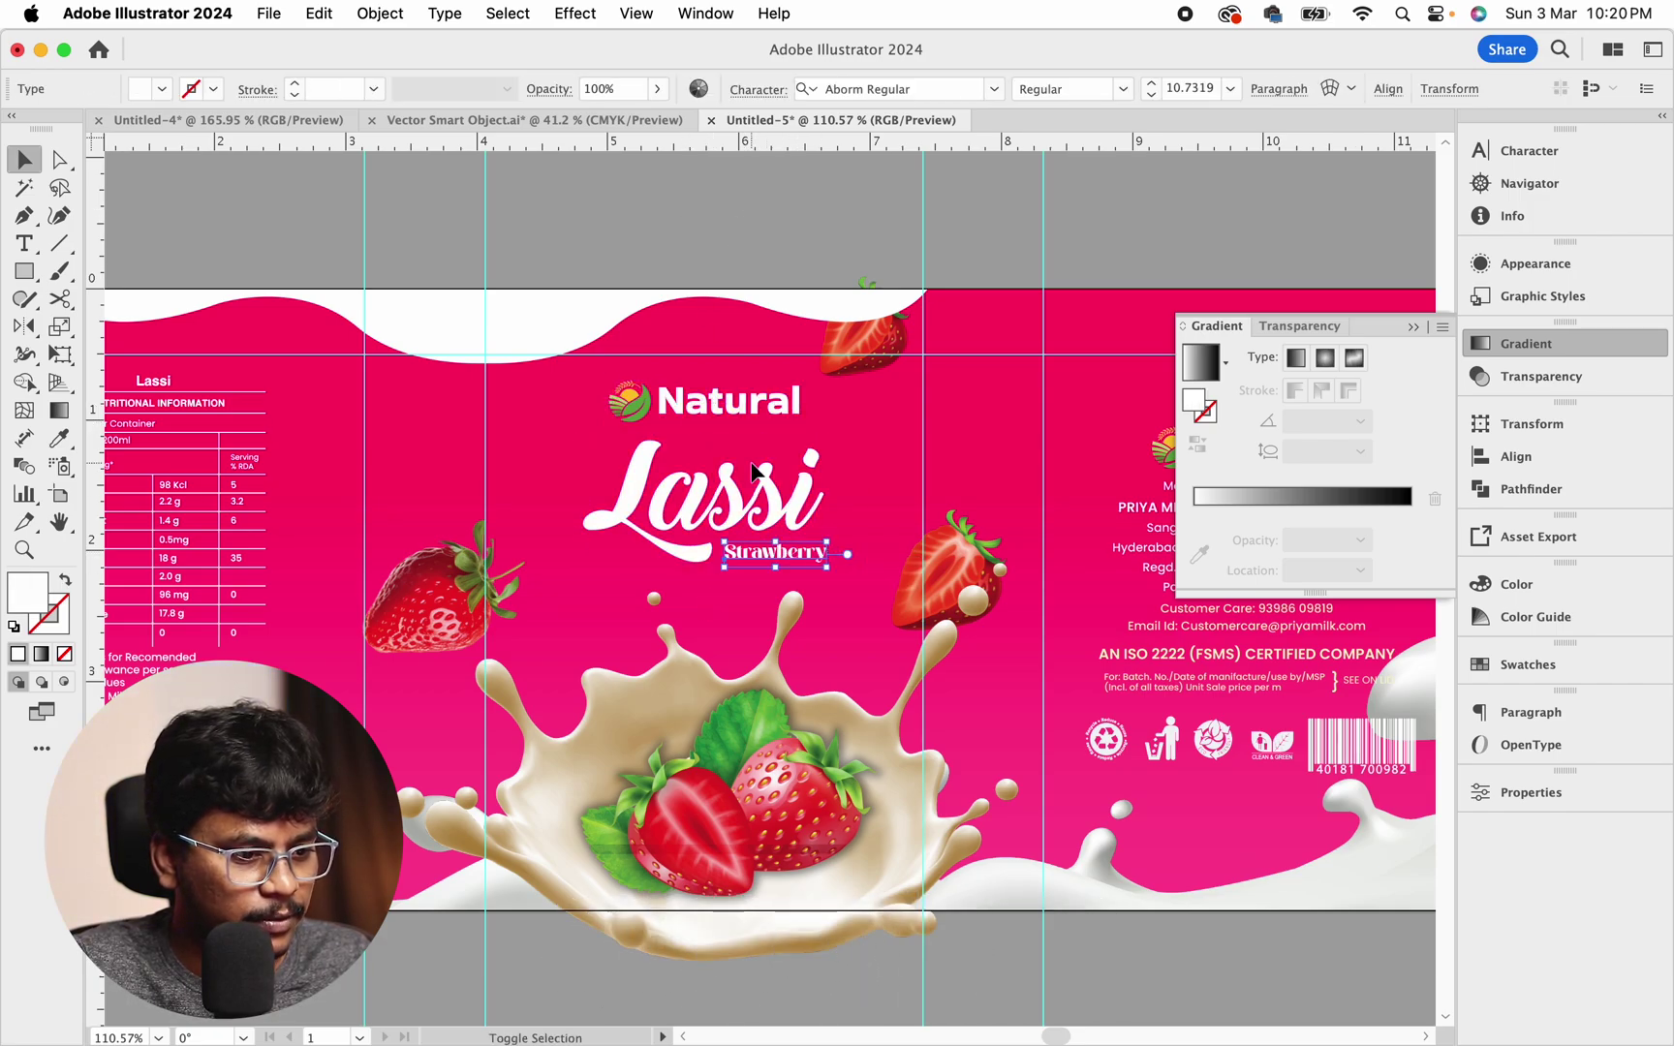
shift+click(768, 518)
key(Down)
key(Down)
key(Down)
key(Down)
key(Down)
key(Down)
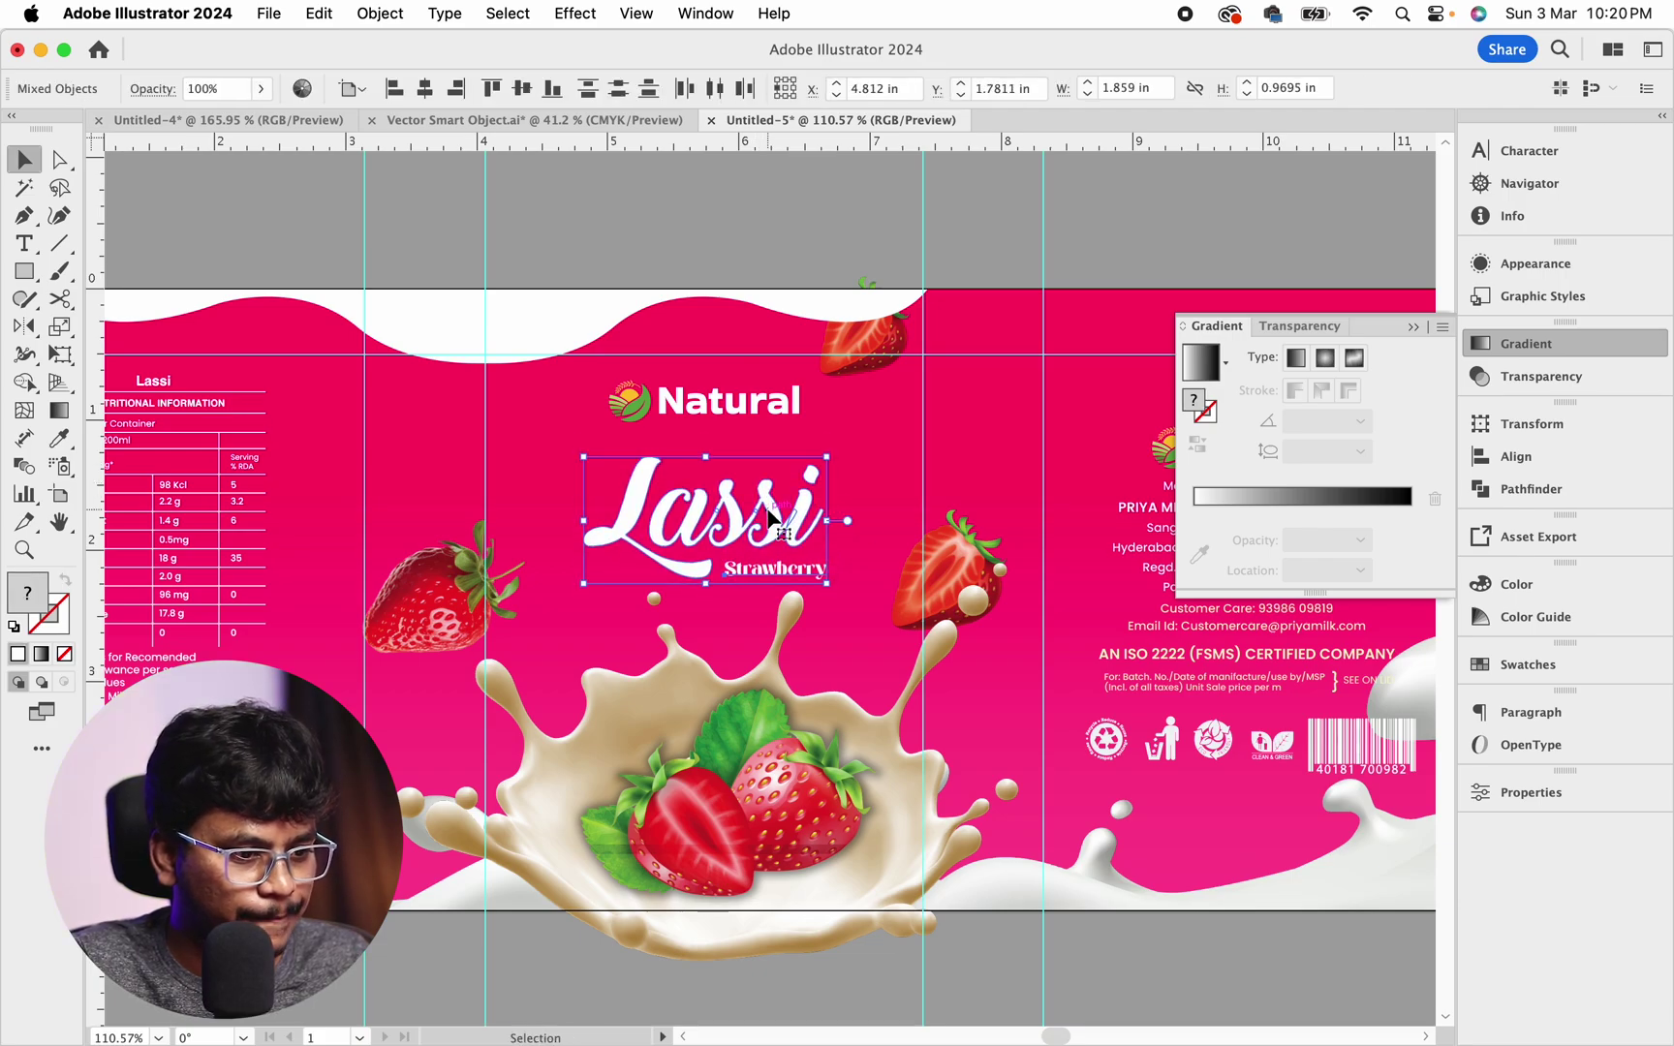
scroll(721, 417, up, 3)
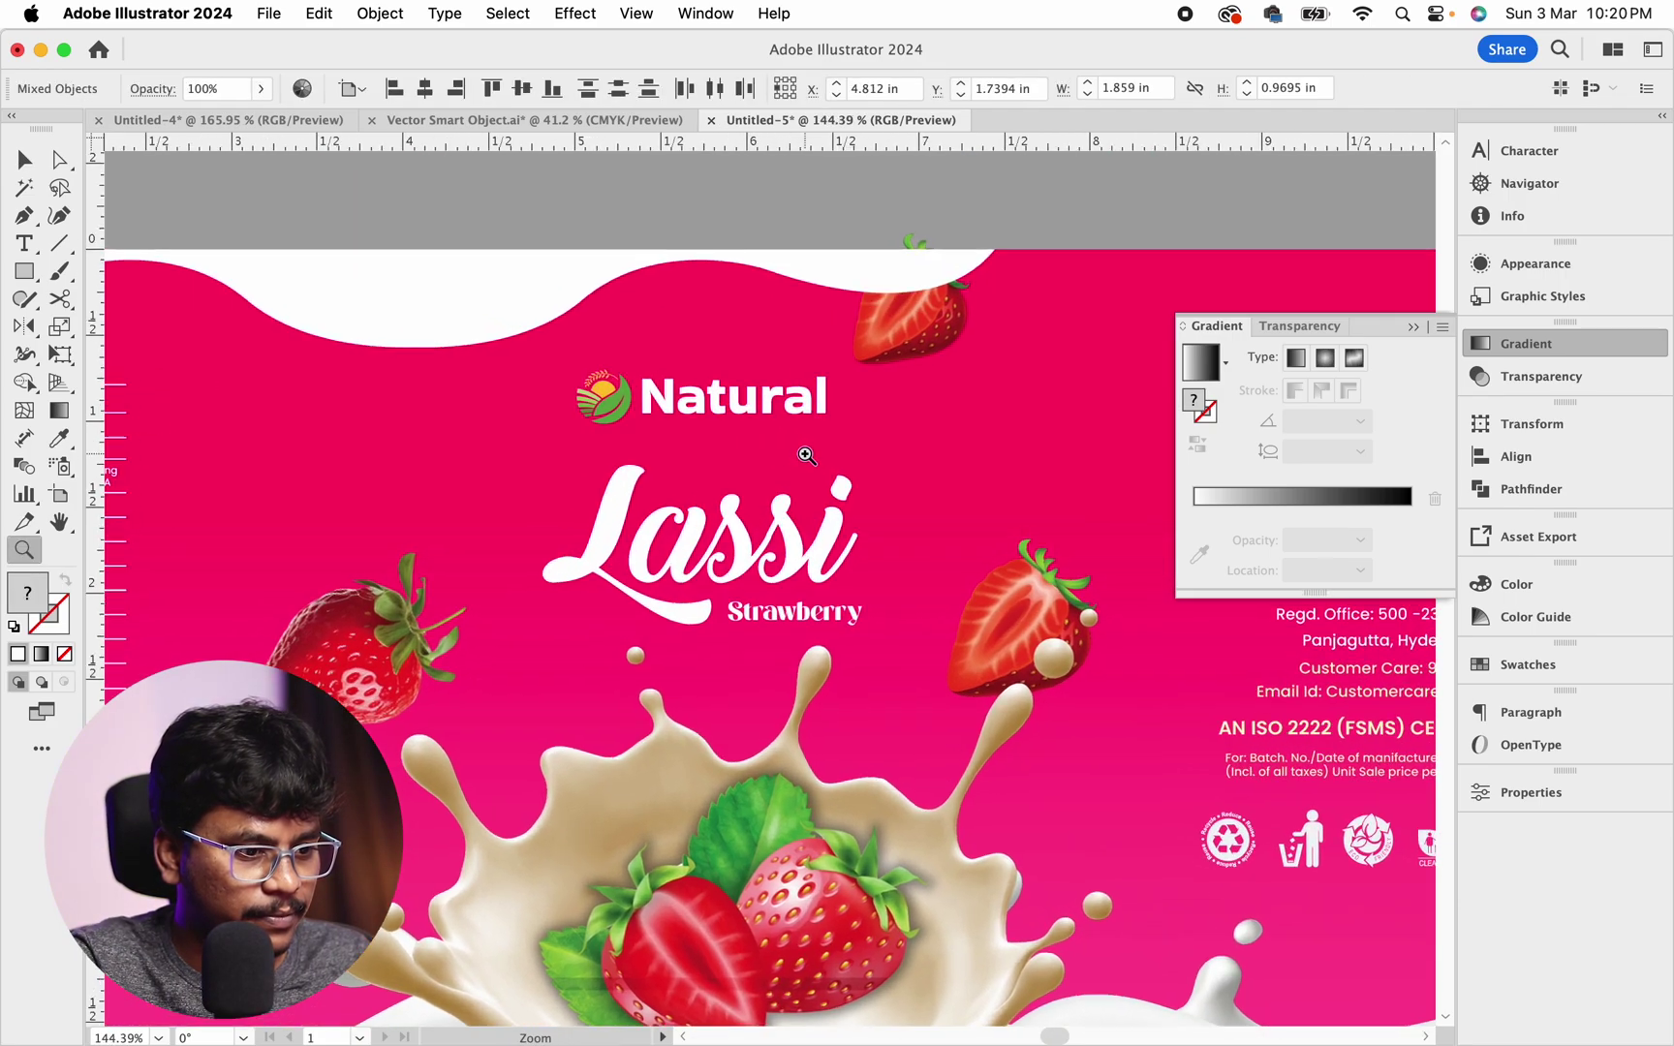
click(731, 418)
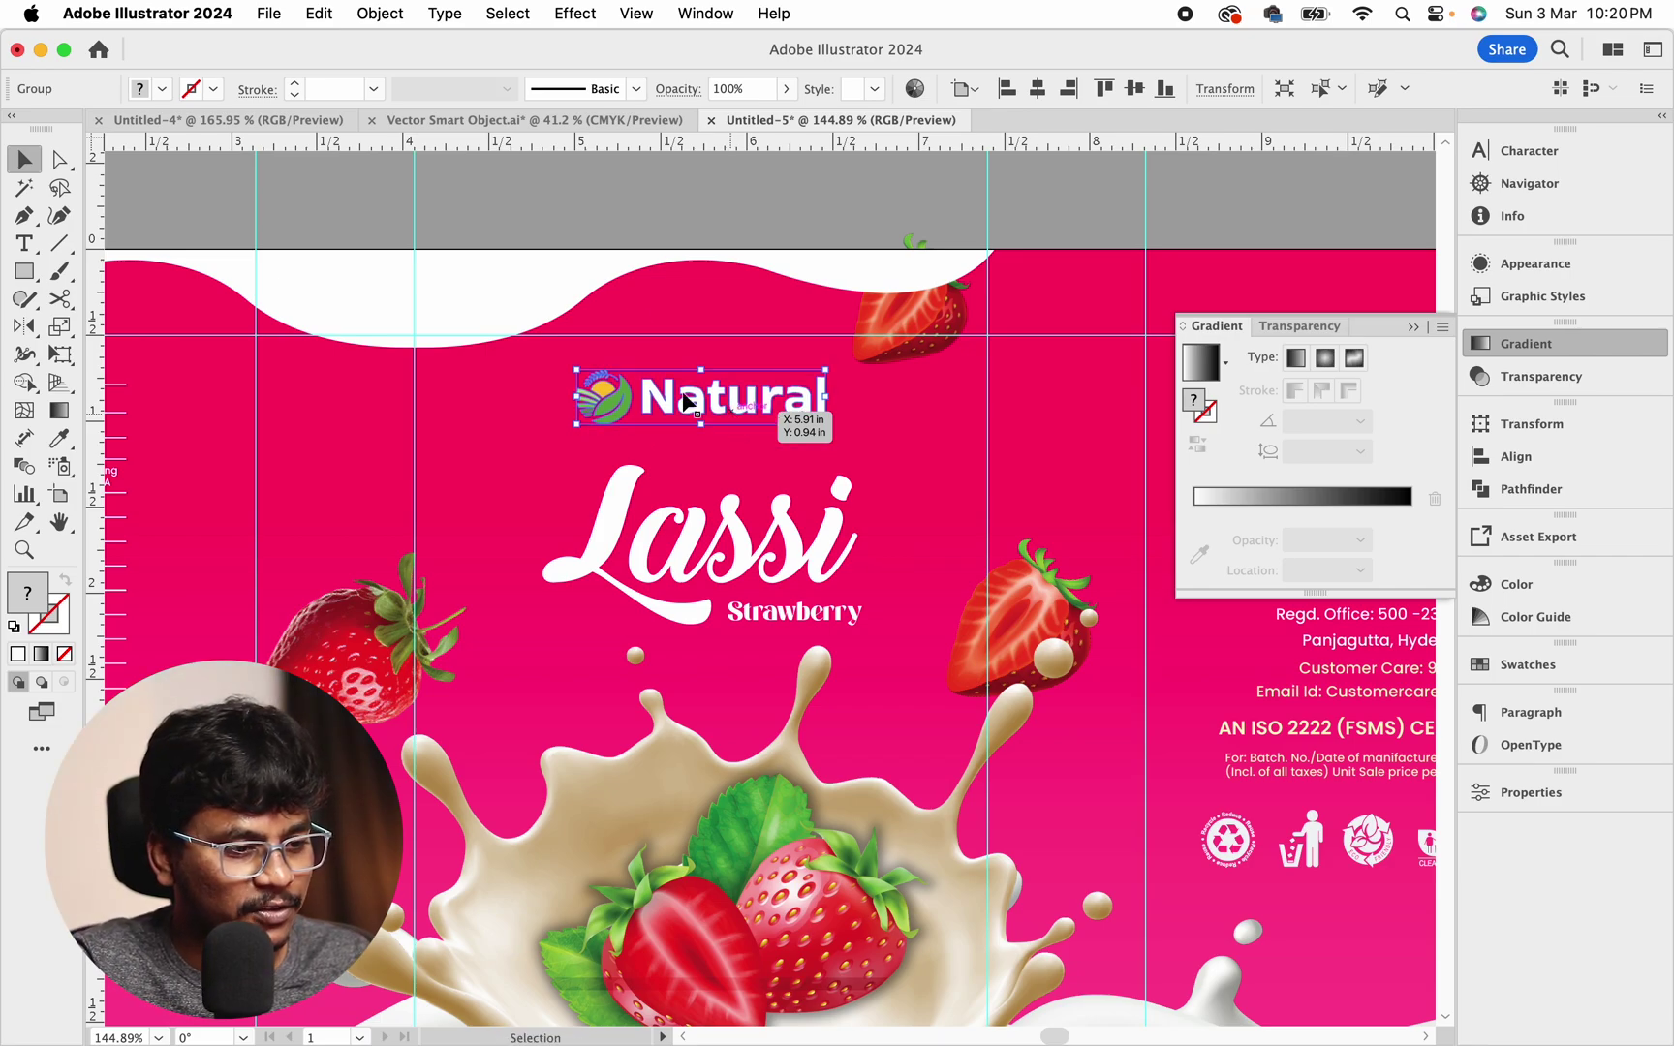
click(537, 229)
Show the whole label and turn on Trim View to hide the guides and the artwork outside the artboard
key(z)
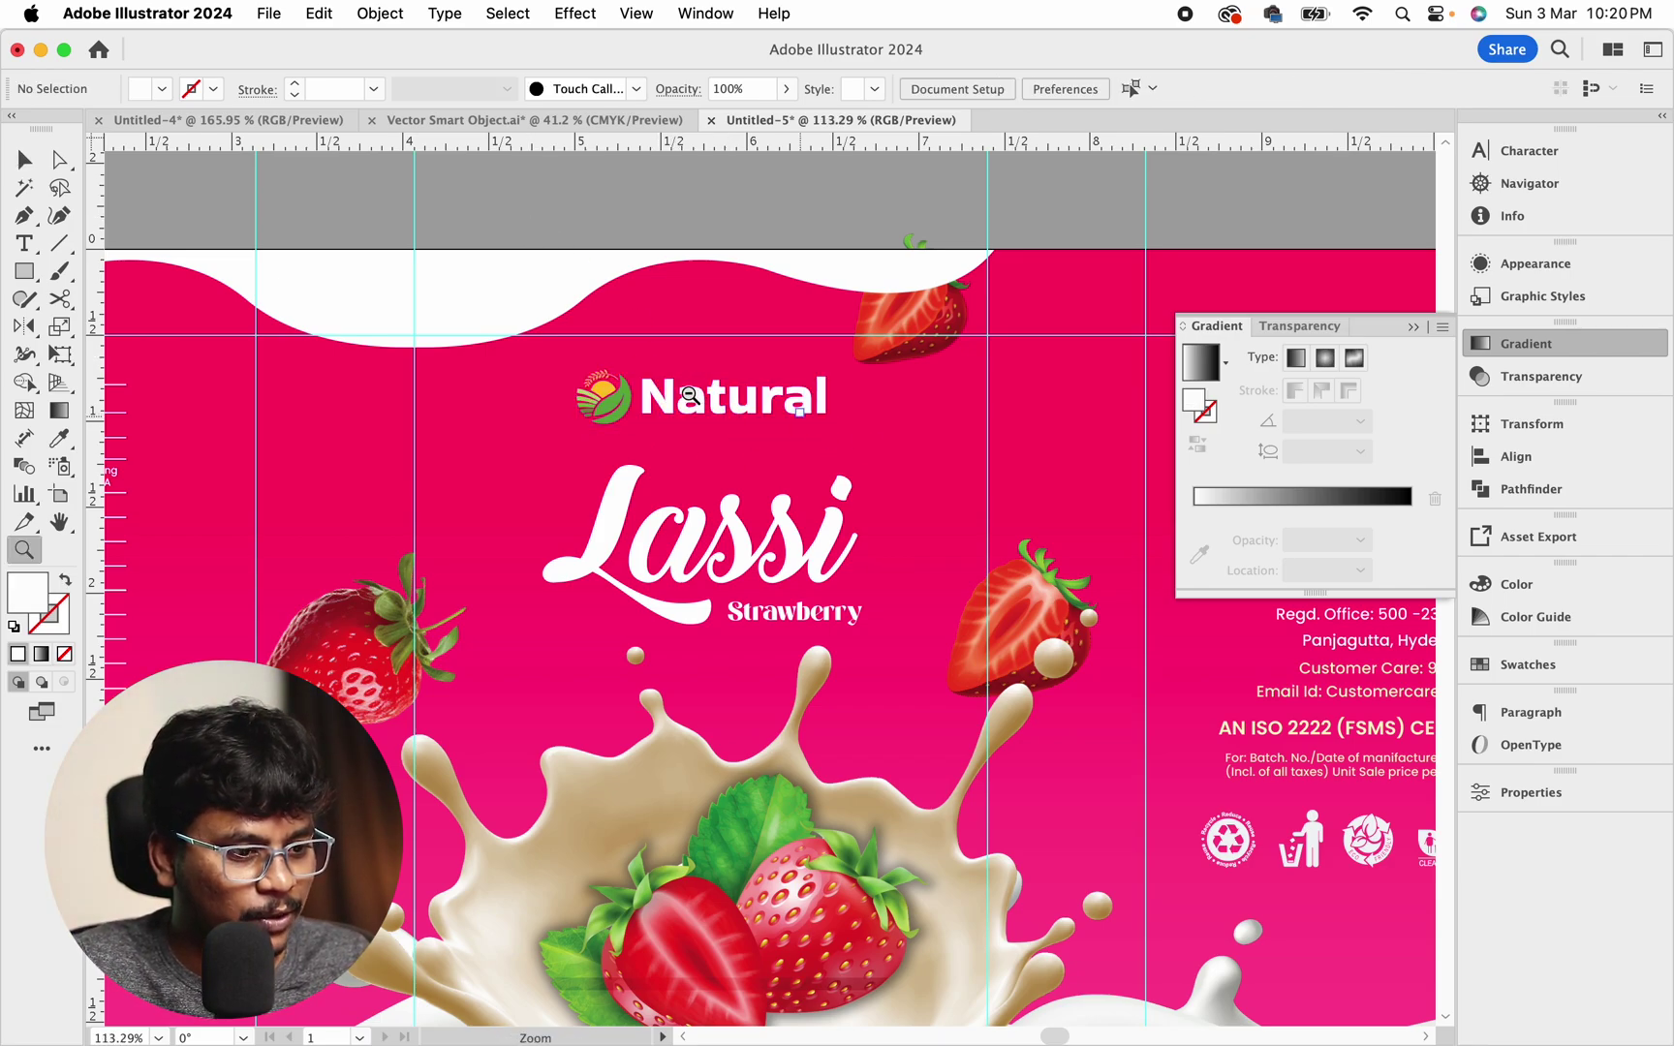
drag(766, 417, 651, 438)
drag(710, 258, 639, 276)
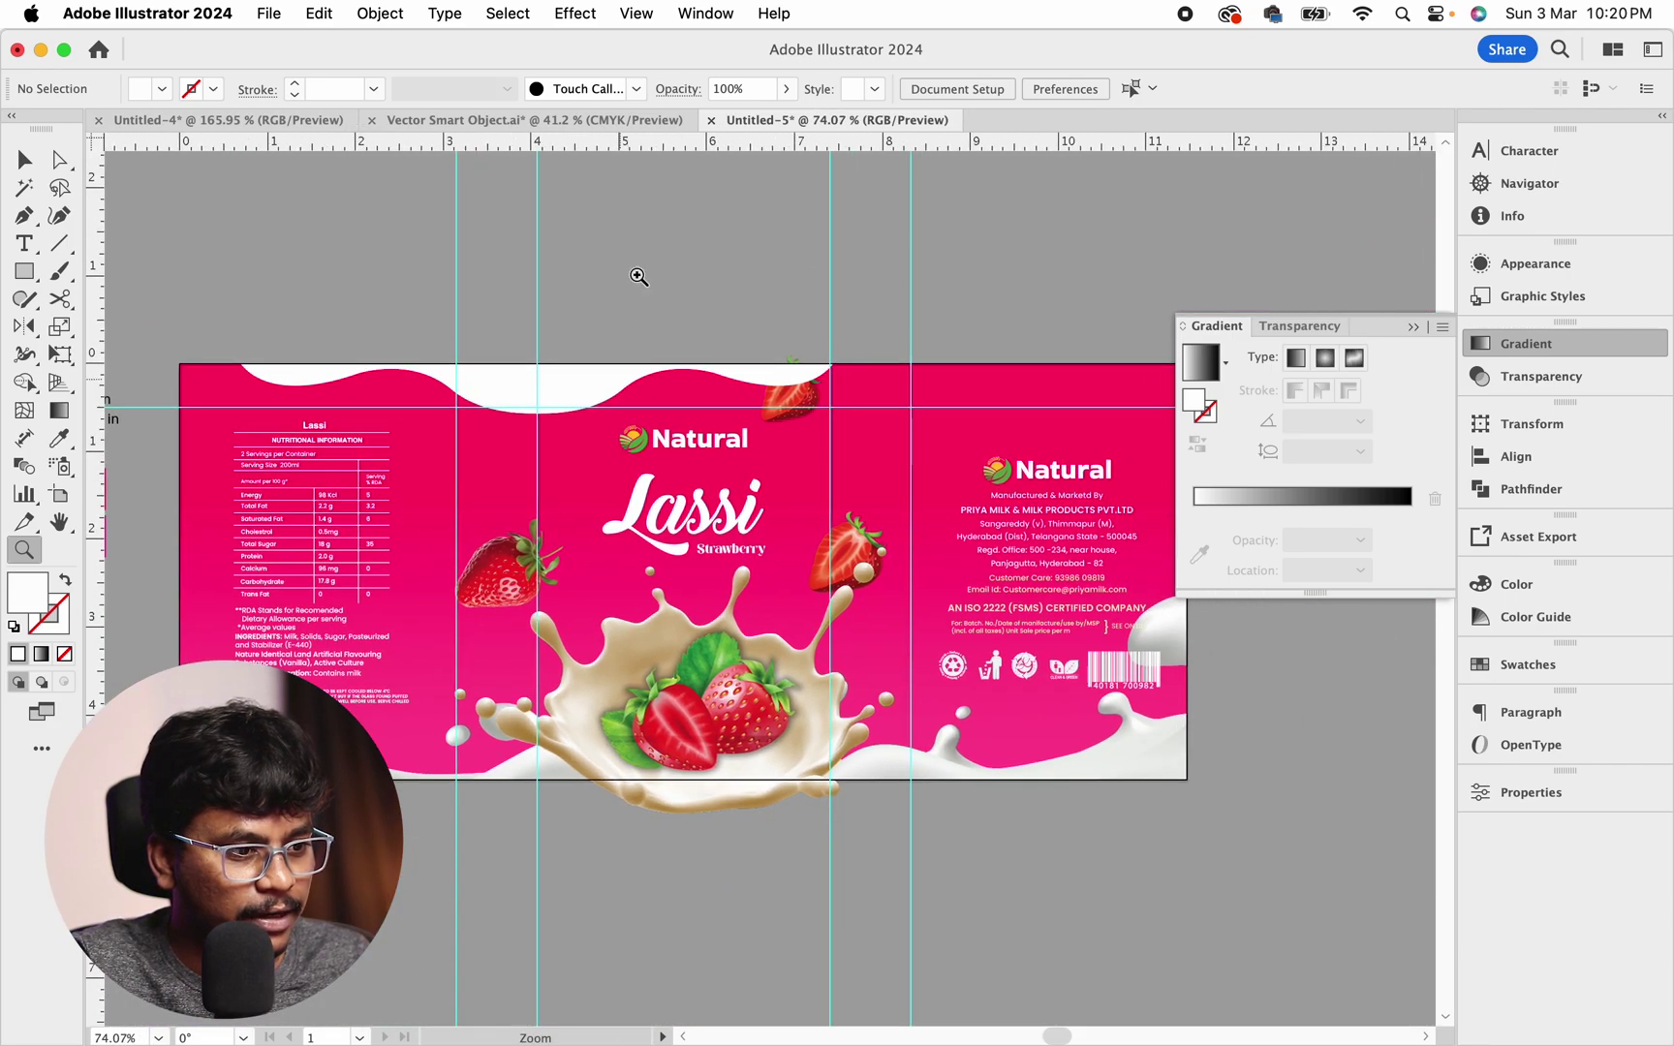
key(v)
click(635, 13)
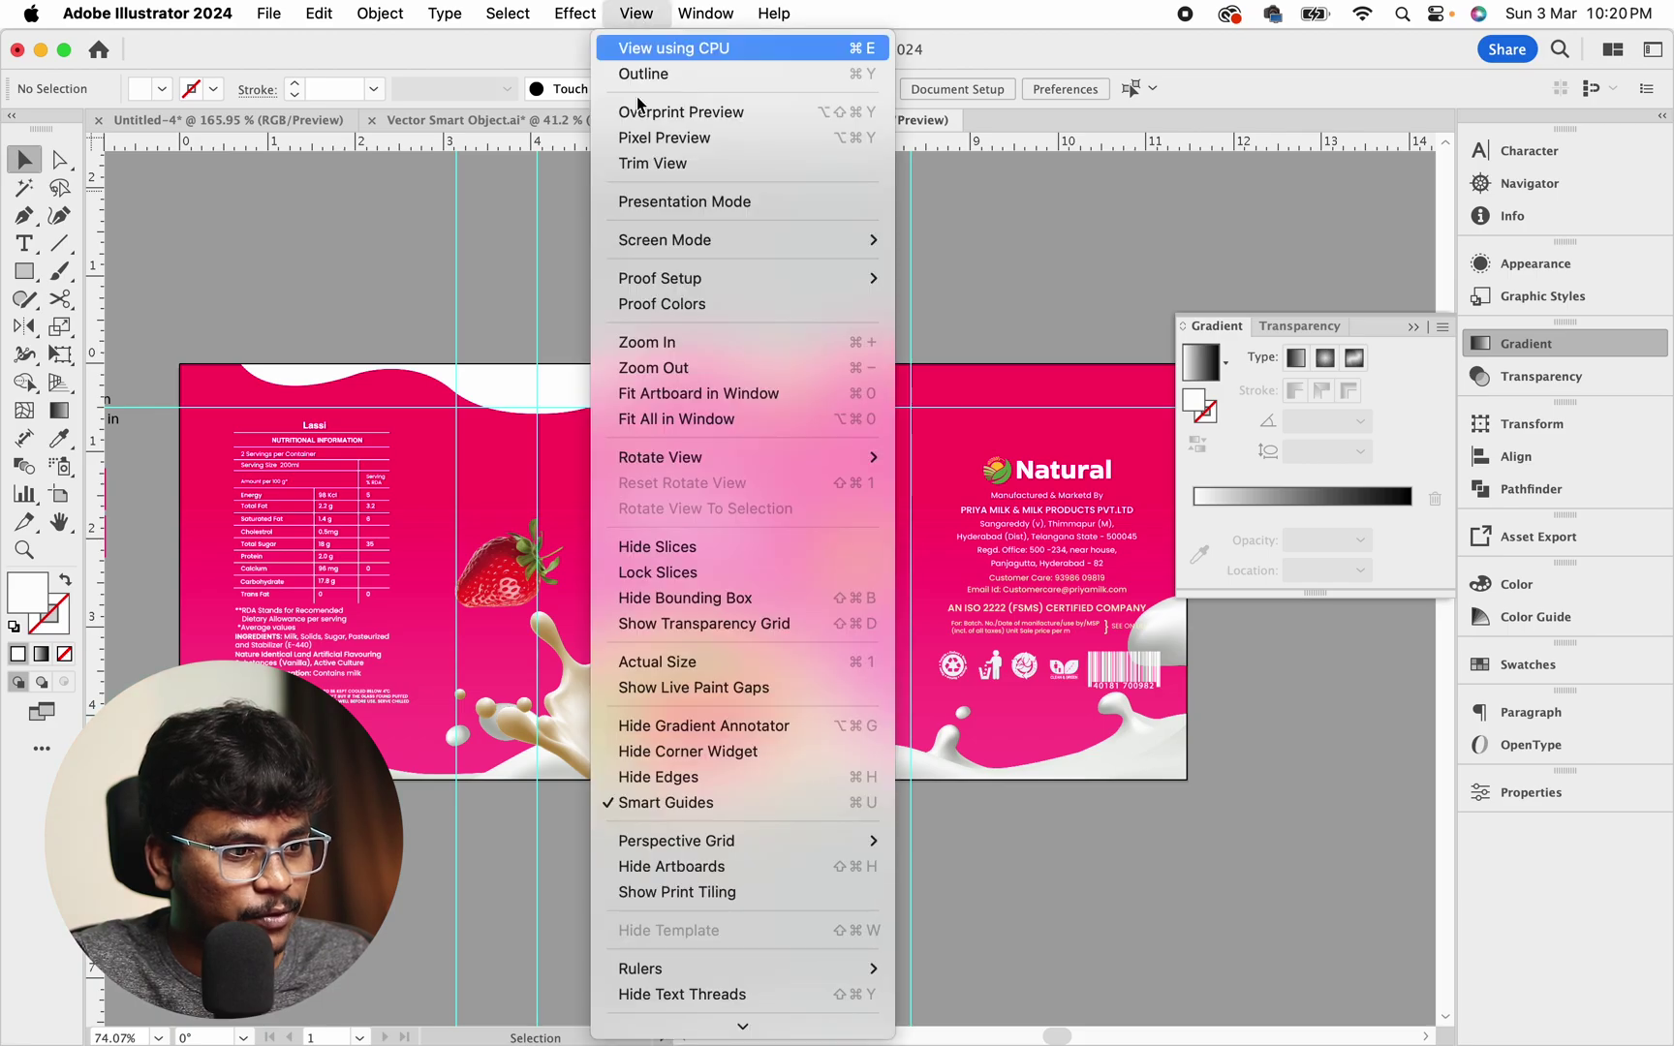
click(646, 164)
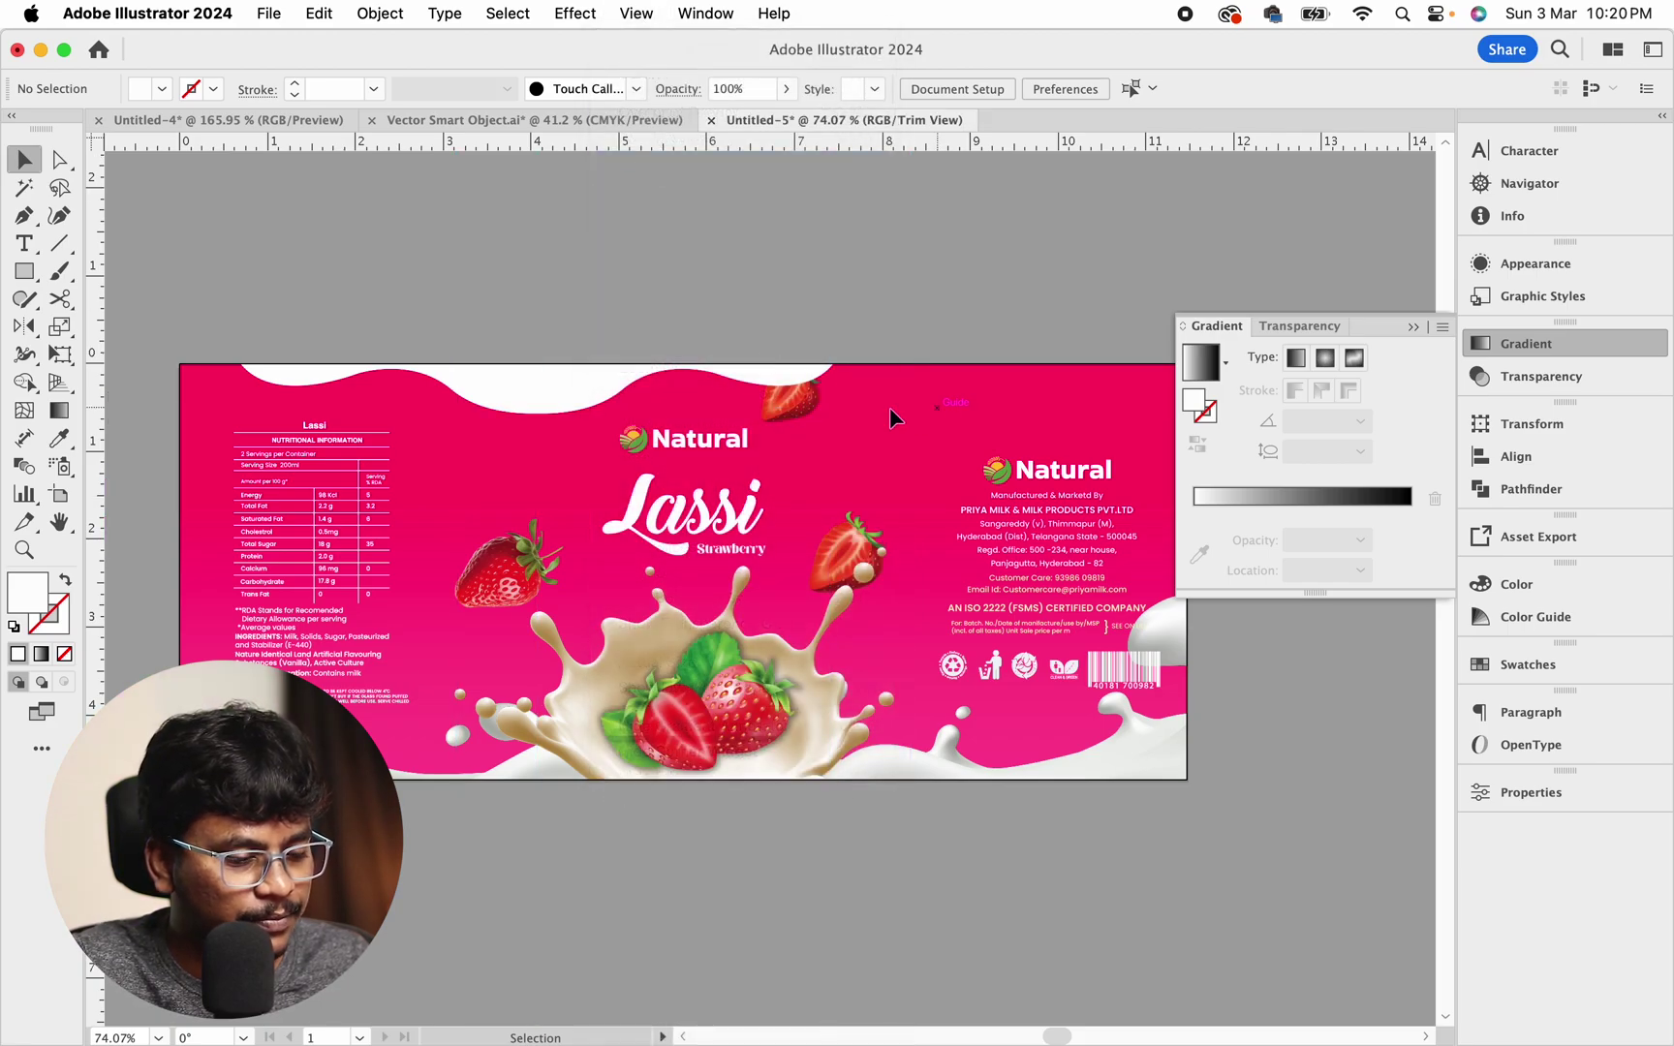